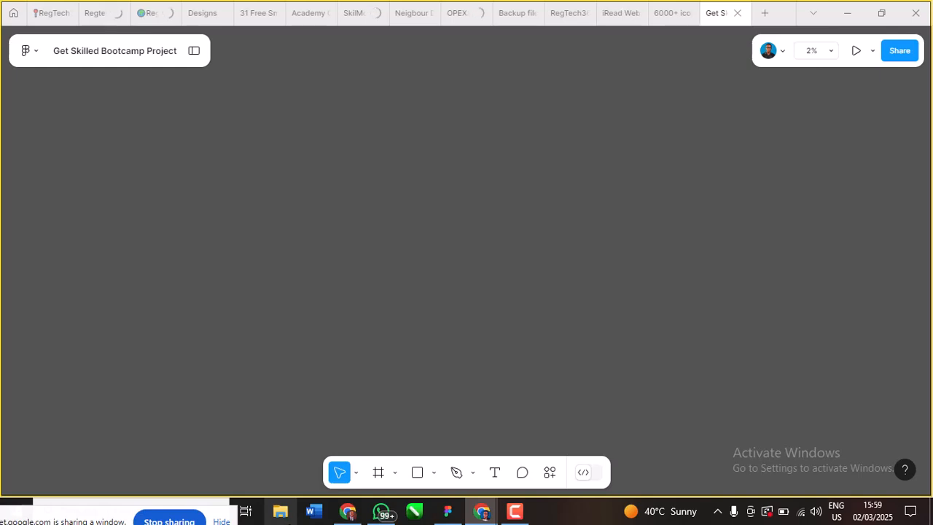
Step: Place the recent file "WhatsApp Image 2025-02-22 at 13.43.03_7e044aaf" from File Explorer onto the Figma canvas
left_click(280, 512)
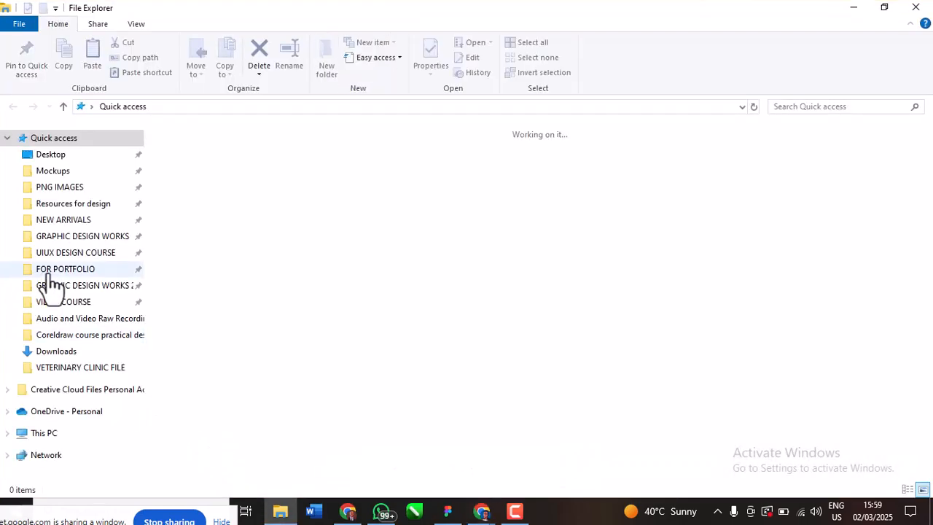
scroll(57, 386, "down", 1)
scroll(57, 405, "down", 1)
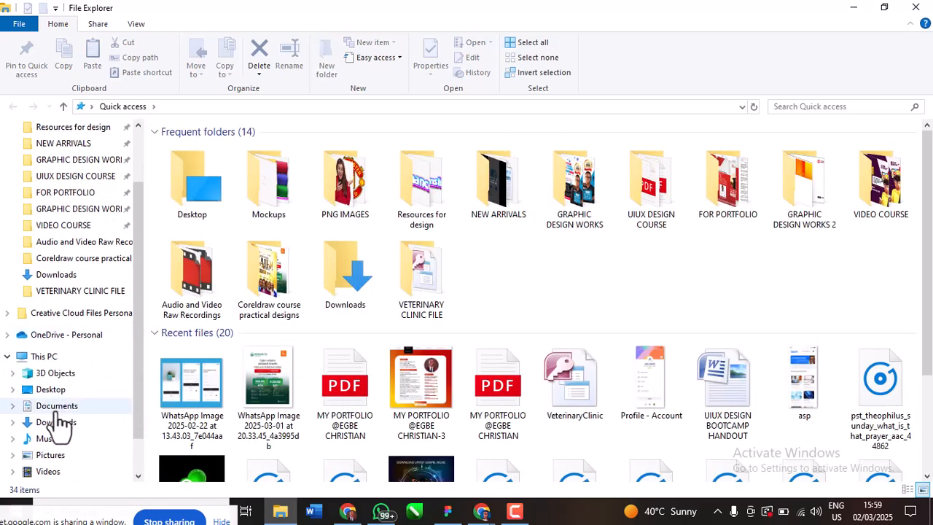
left_click(192, 398)
left_click_drag(191, 395, 392, 271)
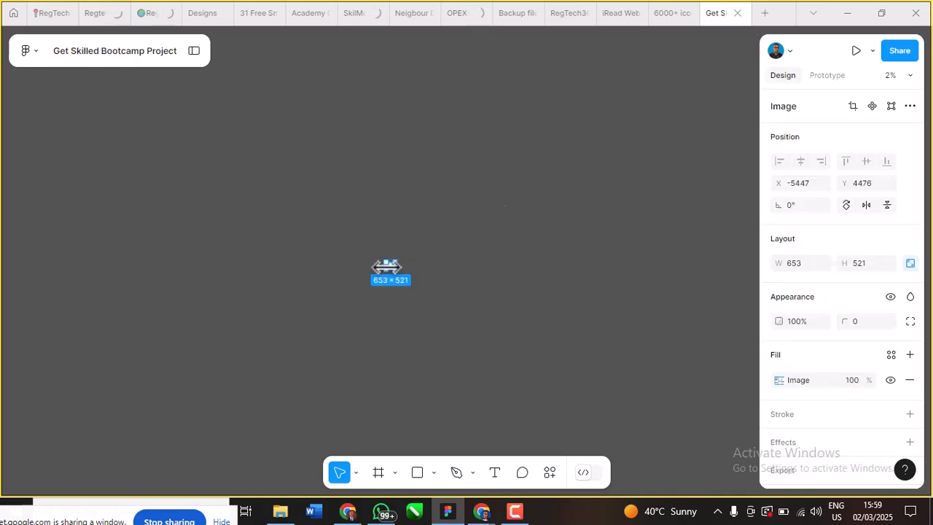
Step: Enlarge the placed image proportionally to about 2033 × 1622 and reposition it at about X -6955, Y 4002
scroll(397, 286, "up", 8)
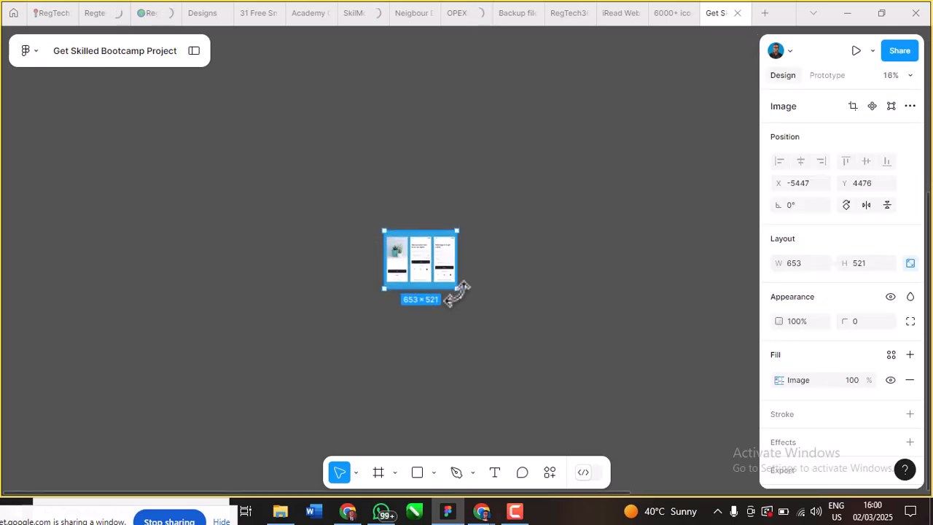
left_click_drag(460, 290, 541, 408)
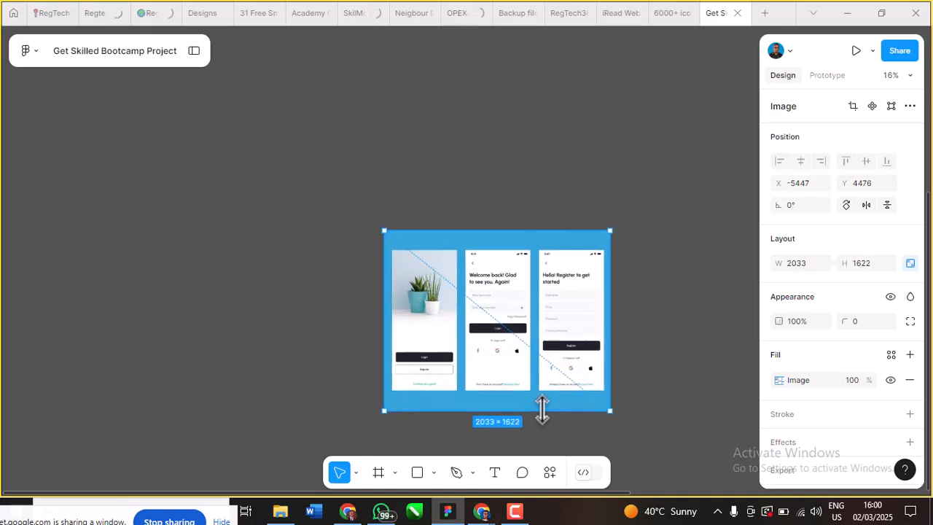
left_click_drag(414, 294, 329, 267)
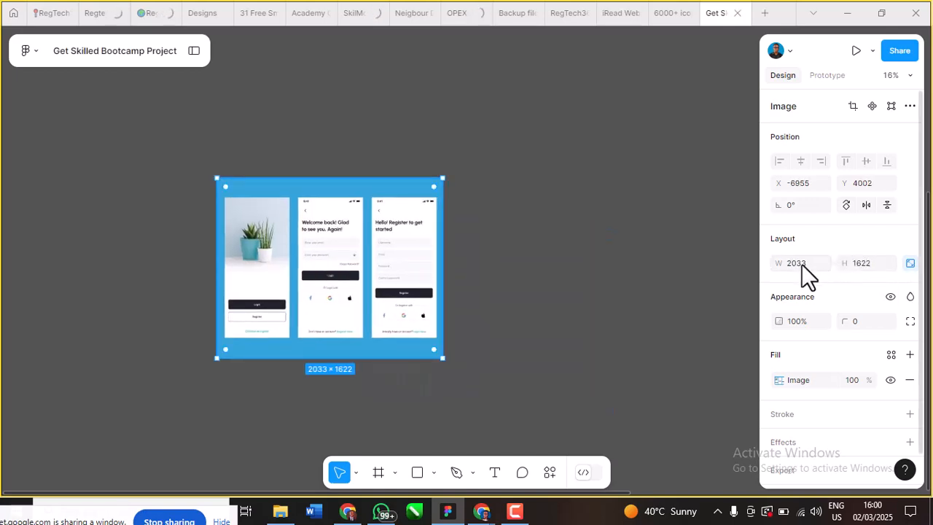
left_click(802, 263)
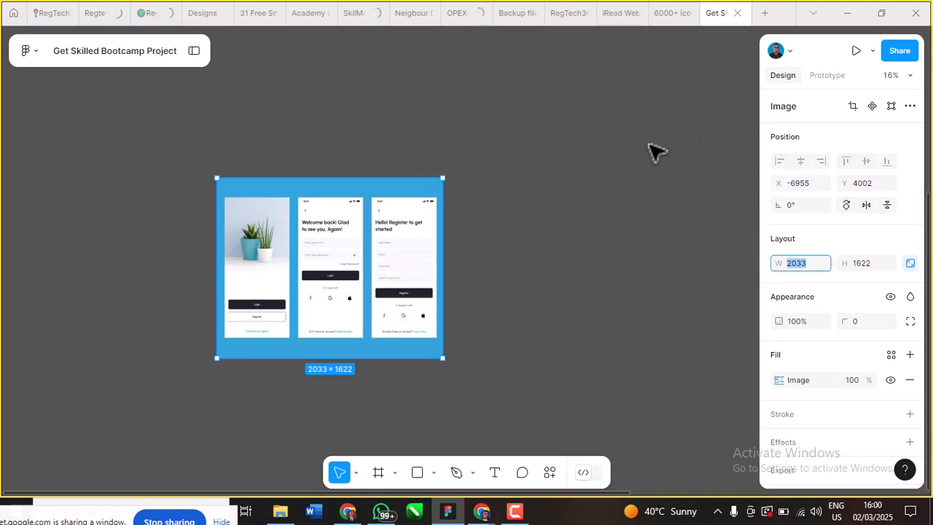
Step: Examine the canvas pixel grid beside the image's right edge at very high magnification
left_click(479, 175)
scroll(439, 203, "up", 10)
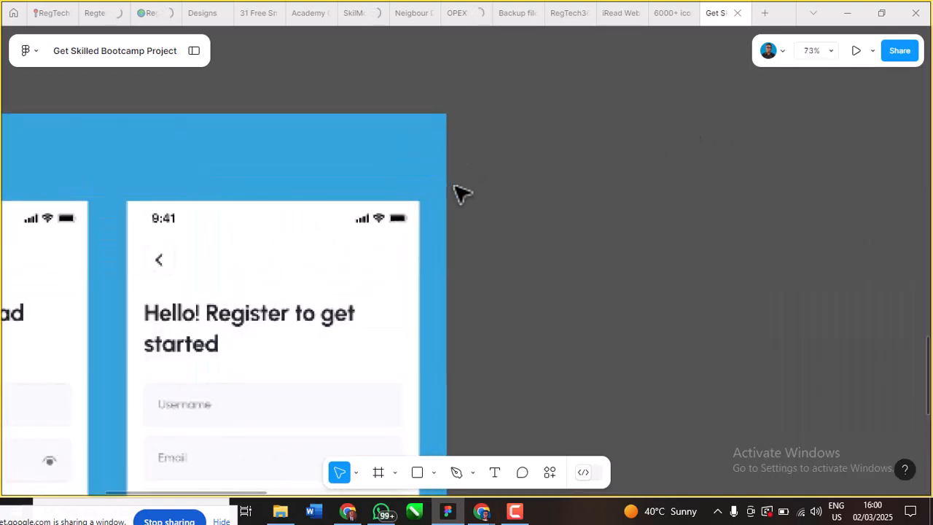
scroll(458, 188, "up", 10)
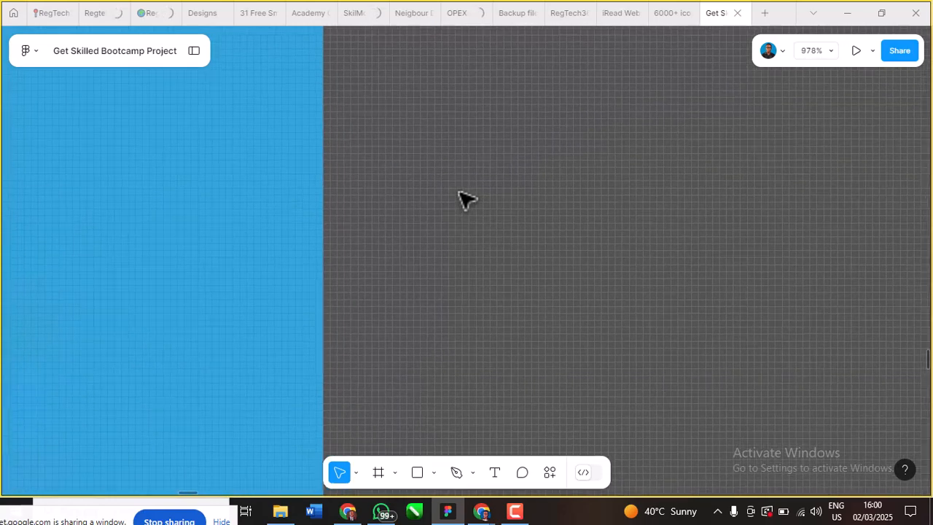
scroll(467, 203, "up", 4)
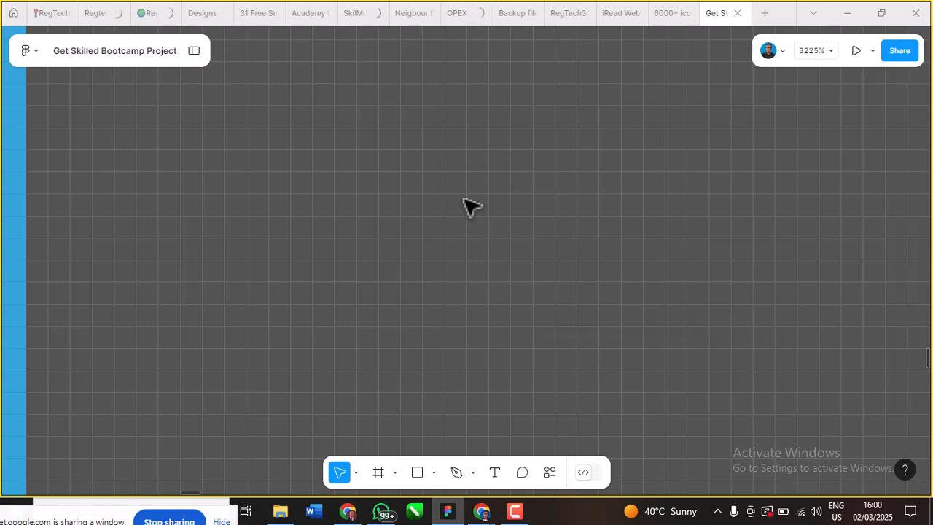
scroll(464, 198, "up", 2)
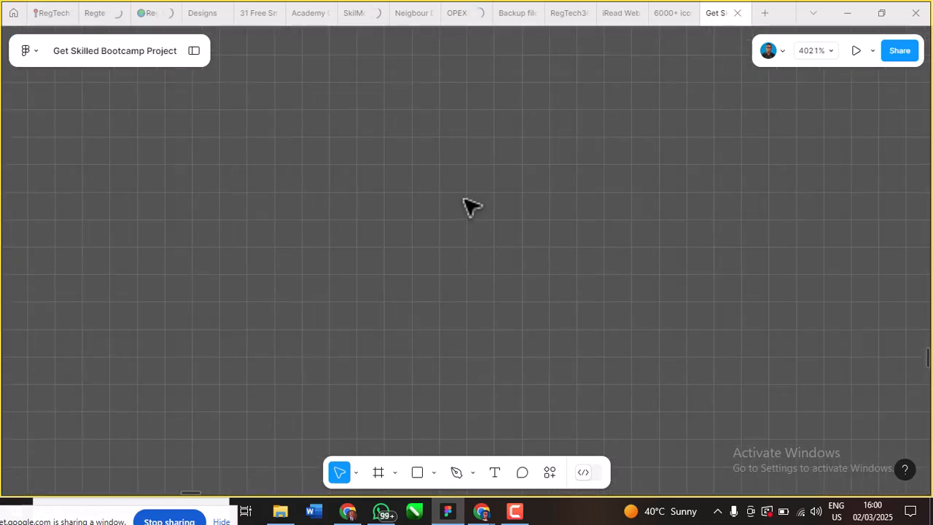
scroll(470, 206, "up", 1)
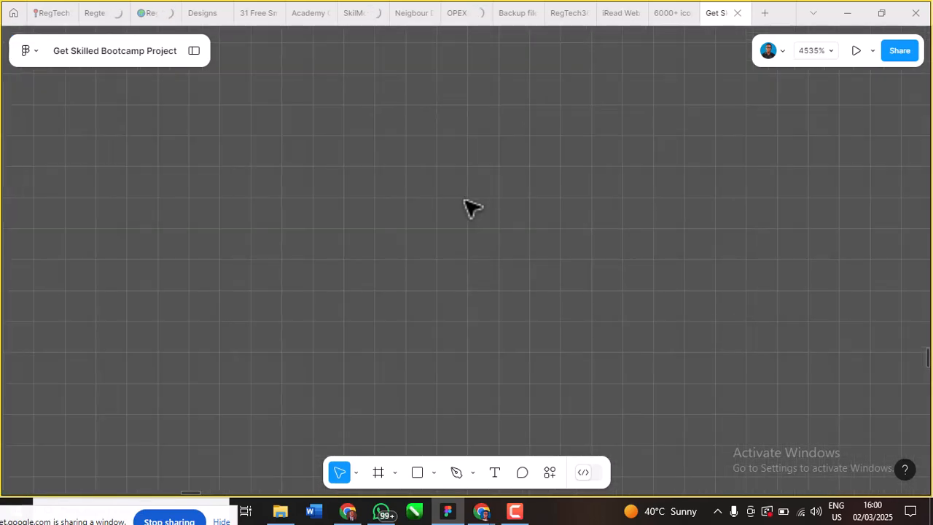
scroll(478, 212, "up", 1)
scroll(476, 211, "up", 2)
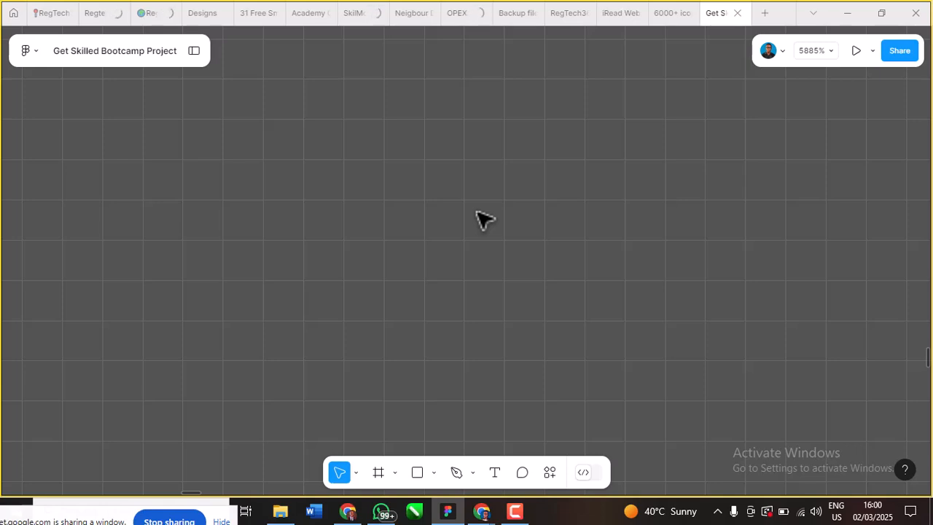
scroll(479, 217, "up", 2)
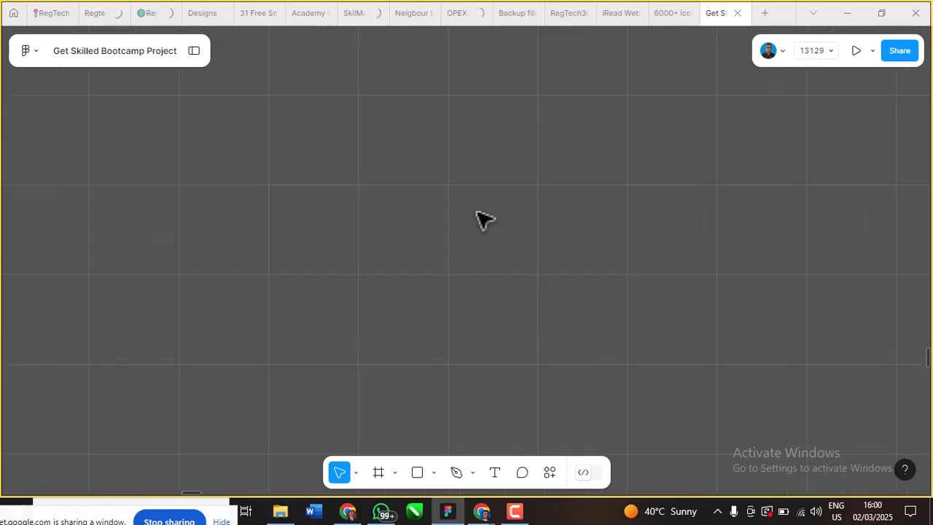
scroll(515, 195, "down", 5)
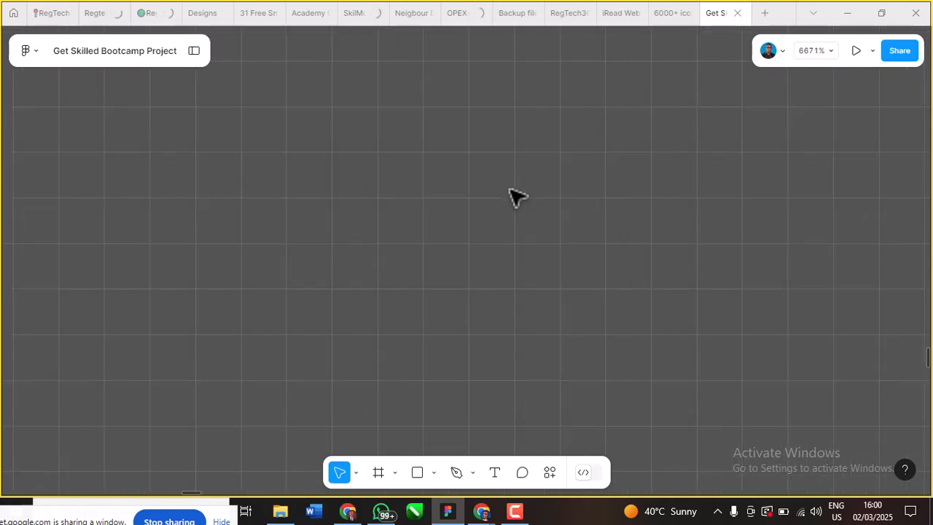
scroll(516, 195, "up", 2)
scroll(516, 196, "down", 4)
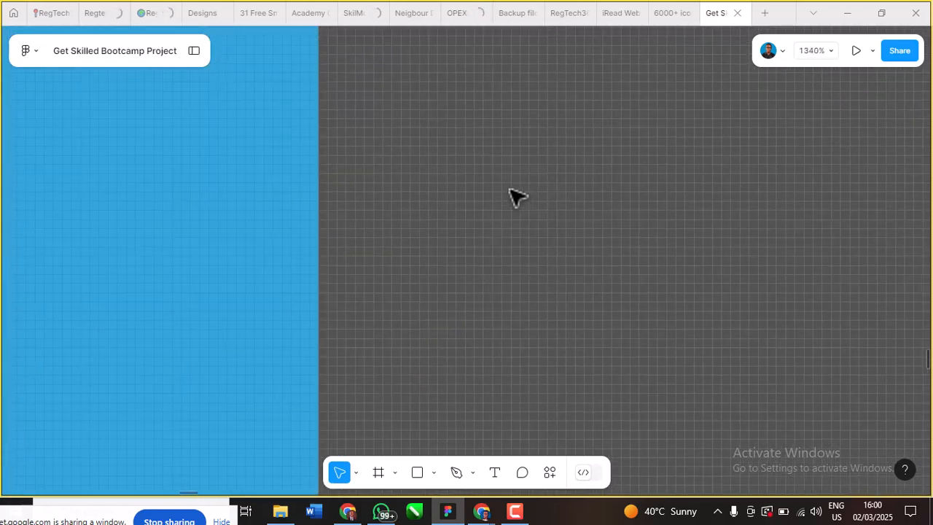
scroll(515, 196, "up", 2)
scroll(516, 196, "down", 3)
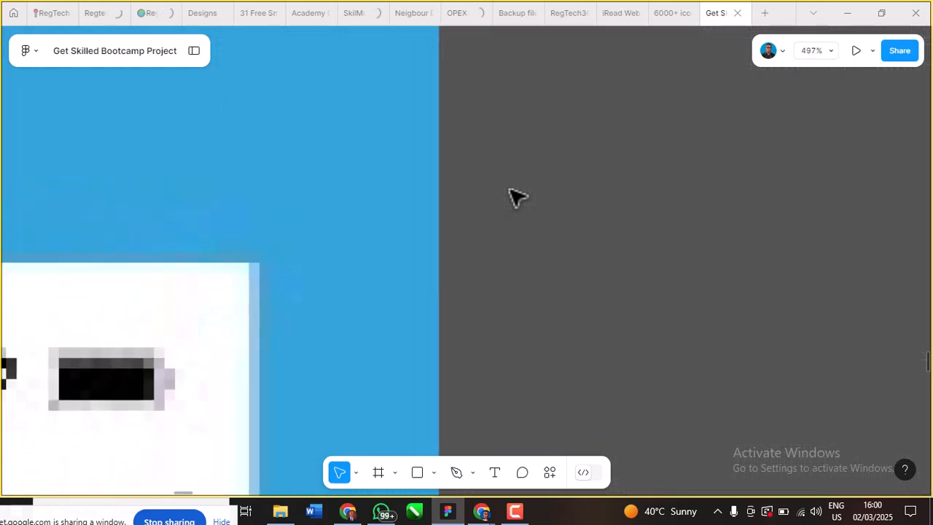
Step: Examine the individual pixels of the signal, Wi-Fi and battery icons on the Register screen in the image
scroll(271, 313, "up", 2)
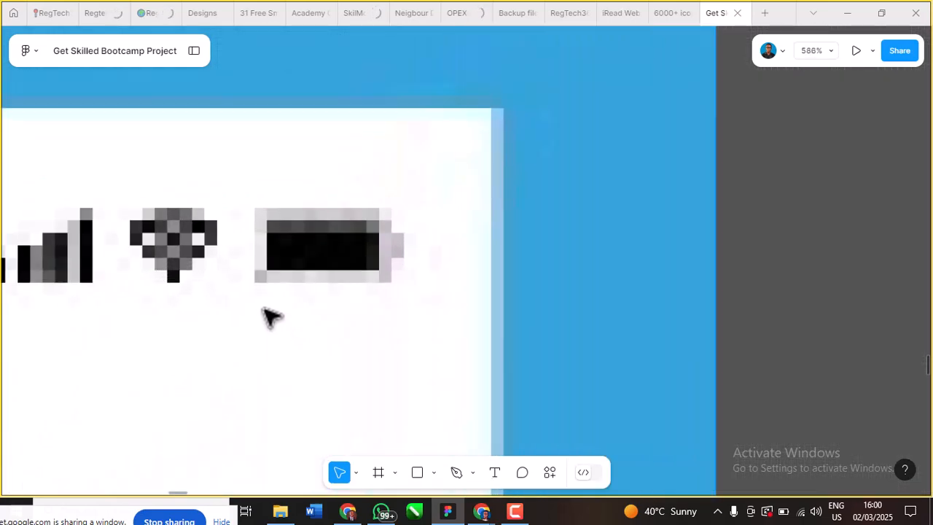
scroll(264, 307, "down", 2)
left_click_drag(180, 296, 406, 301)
scroll(410, 306, "up", 1)
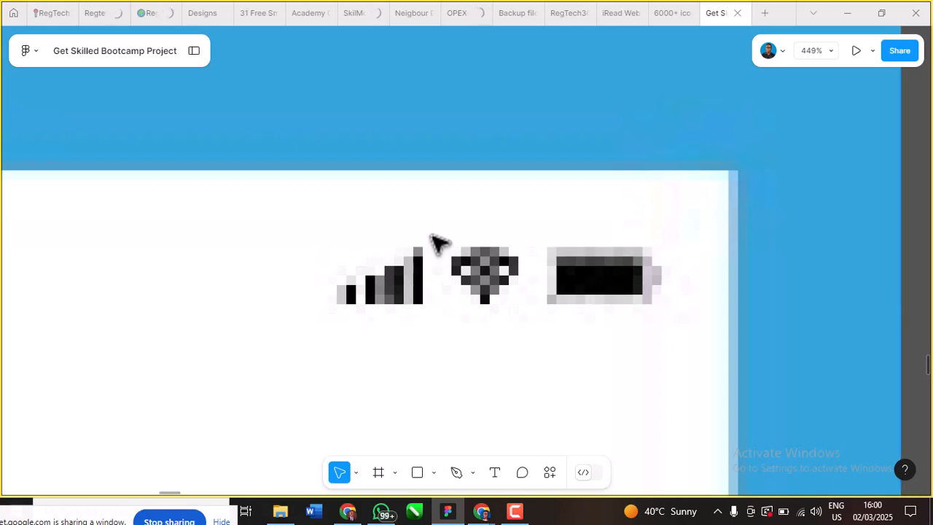
scroll(435, 243, "down", 4)
scroll(435, 243, "down", 5)
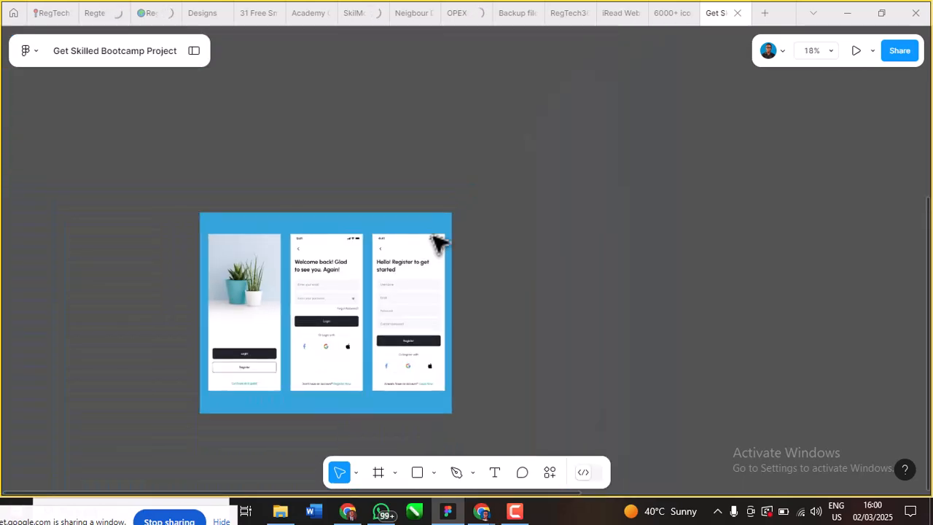
scroll(472, 294, "up", 3)
scroll(473, 294, "up", 6)
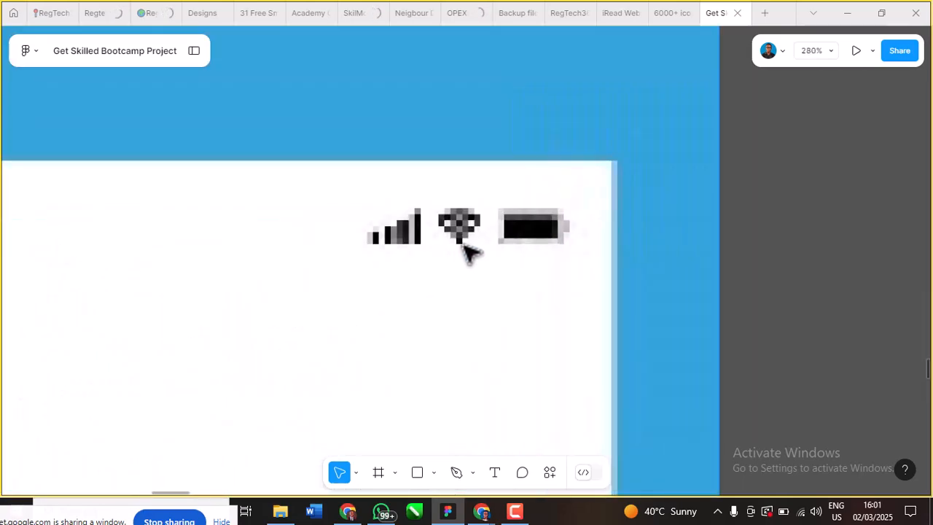
scroll(472, 213, "up", 5)
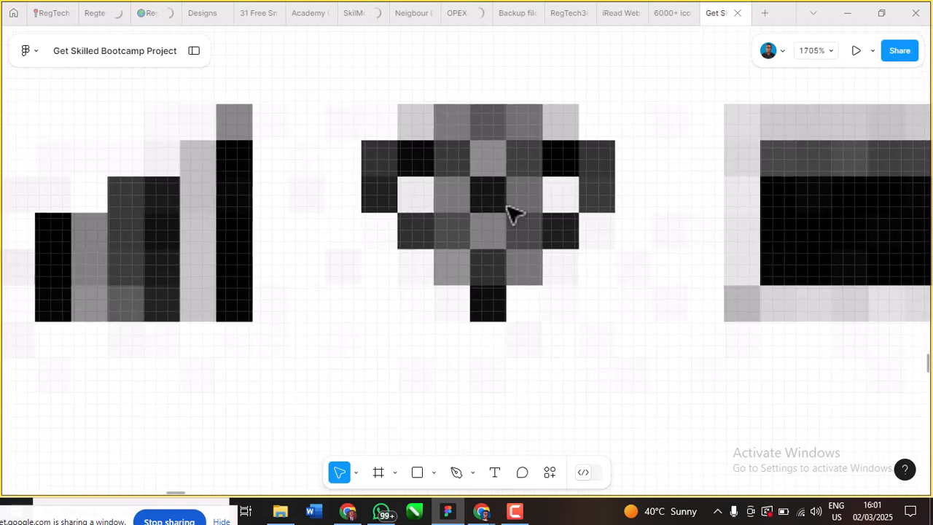
scroll(493, 163, "up", 3)
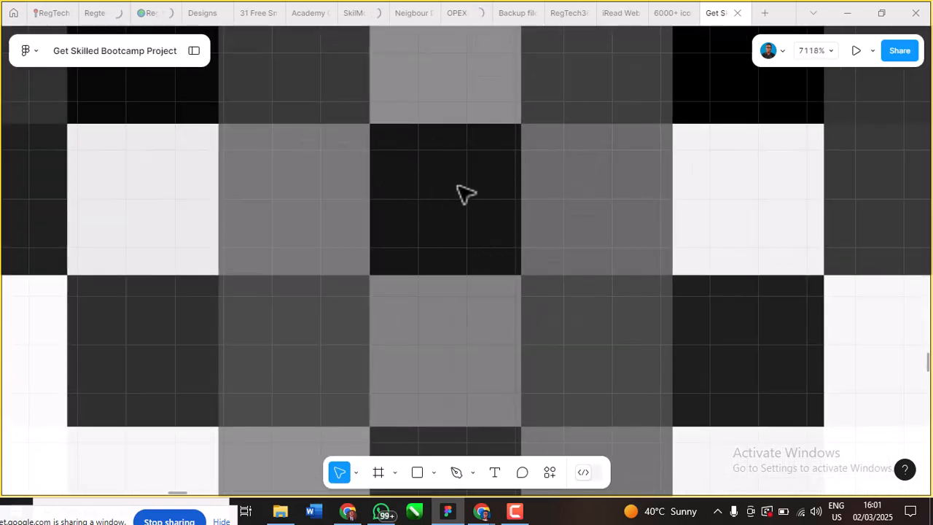
scroll(469, 189, "down", 4)
scroll(473, 188, "down", 8)
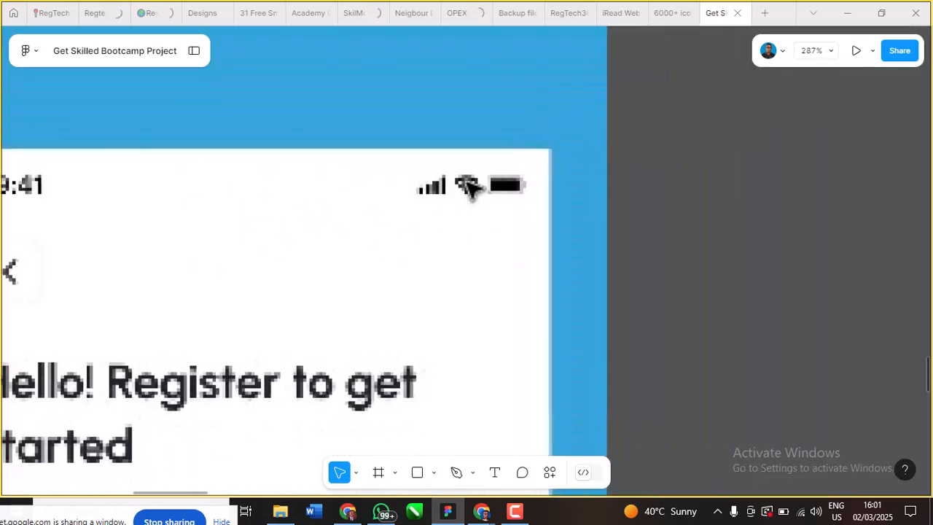
scroll(472, 188, "down", 3)
Step: Select the image and examine its width and height along with its top edge from corner to corner
left_click(442, 219)
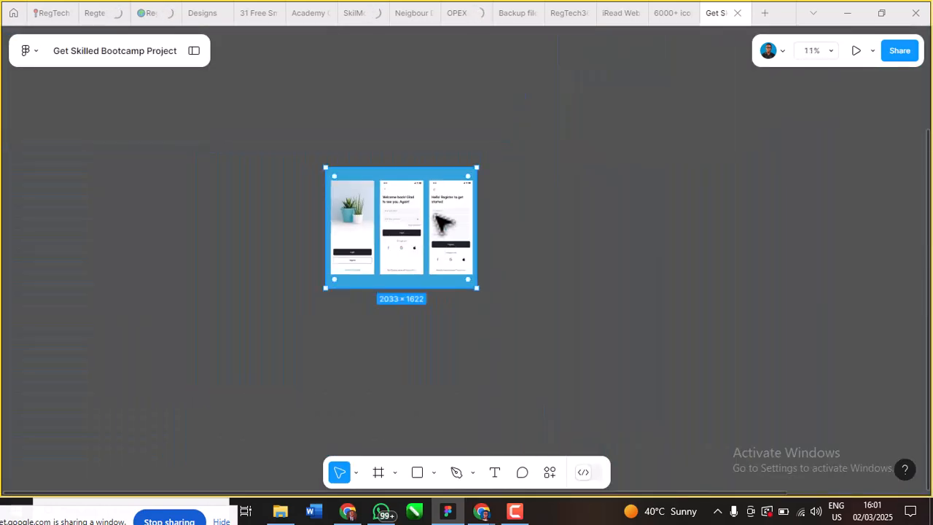
scroll(402, 191, "up", 1)
scroll(399, 183, "up", 2)
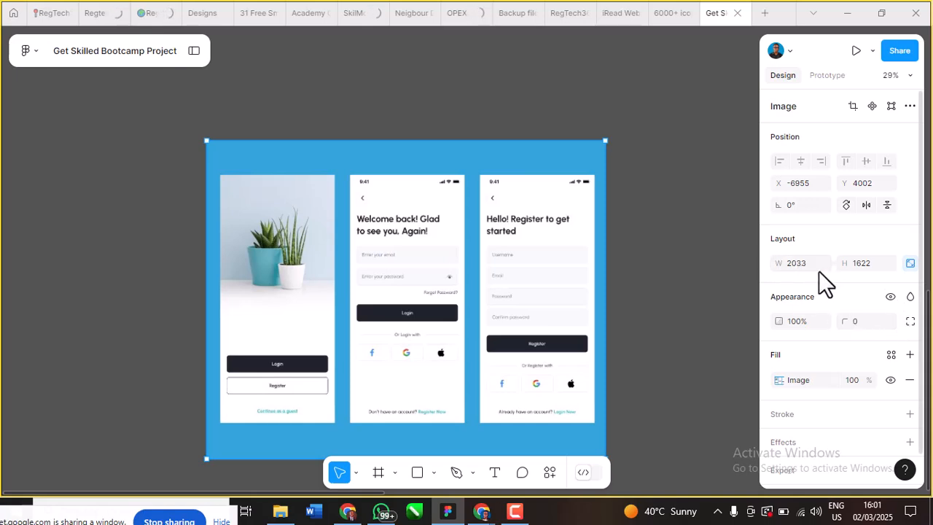
scroll(202, 146, "up", 2)
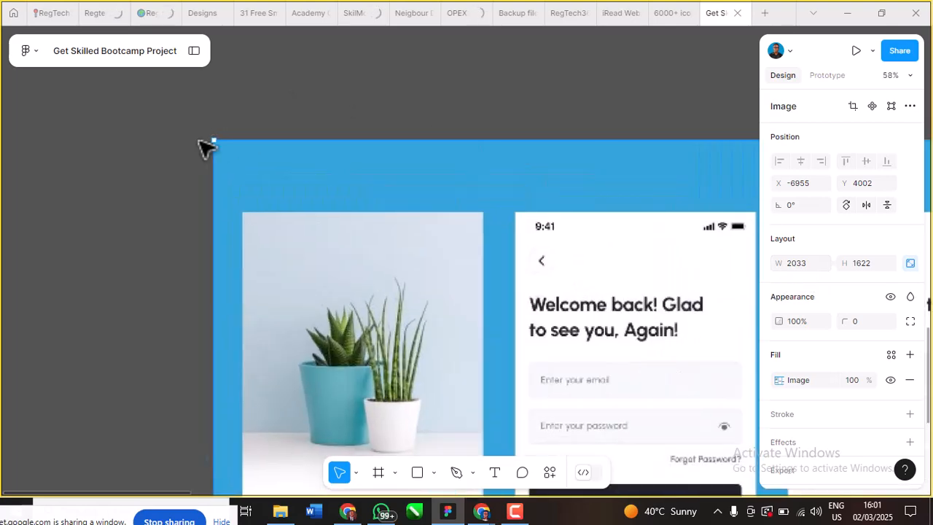
scroll(204, 146, "up", 2)
scroll(229, 163, "right", 10)
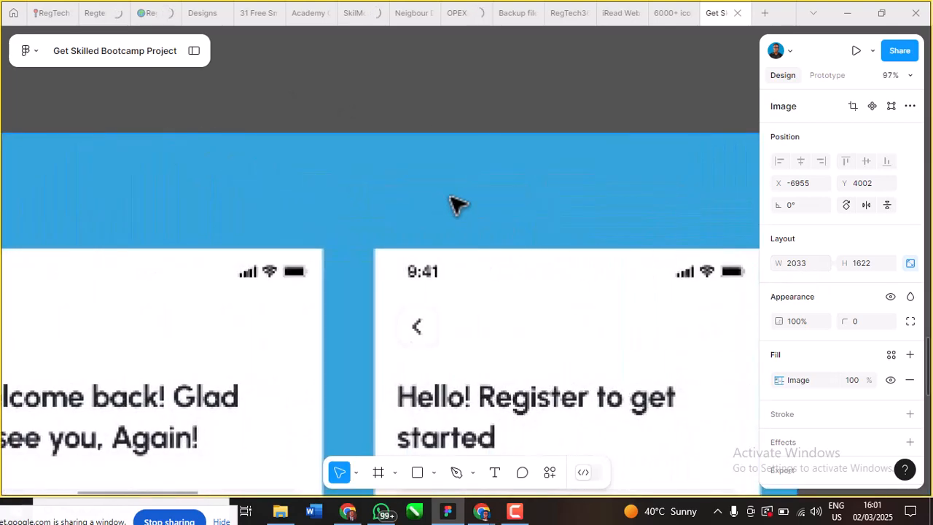
scroll(454, 204, "right", 5)
scroll(391, 124, "up", 2)
scroll(561, 194, "up", 1)
scroll(731, 104, "up", 2)
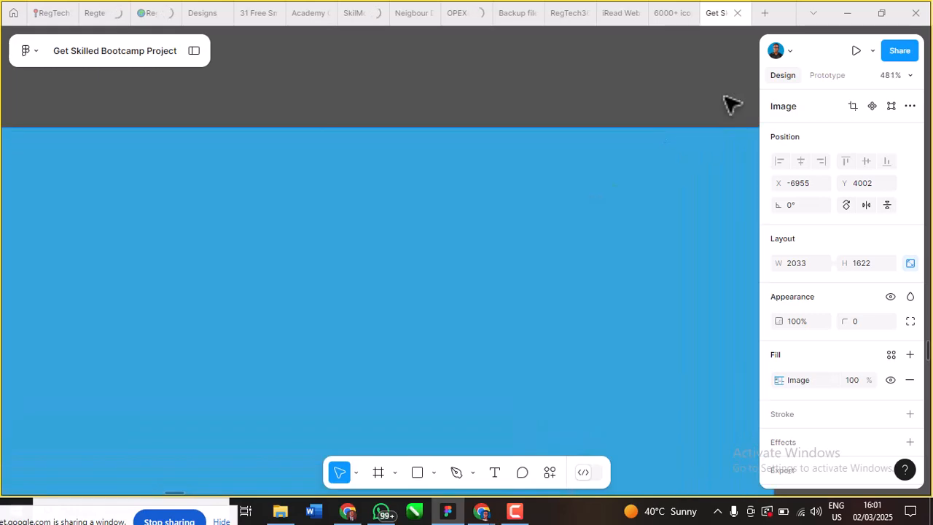
scroll(690, 183, "down", 3)
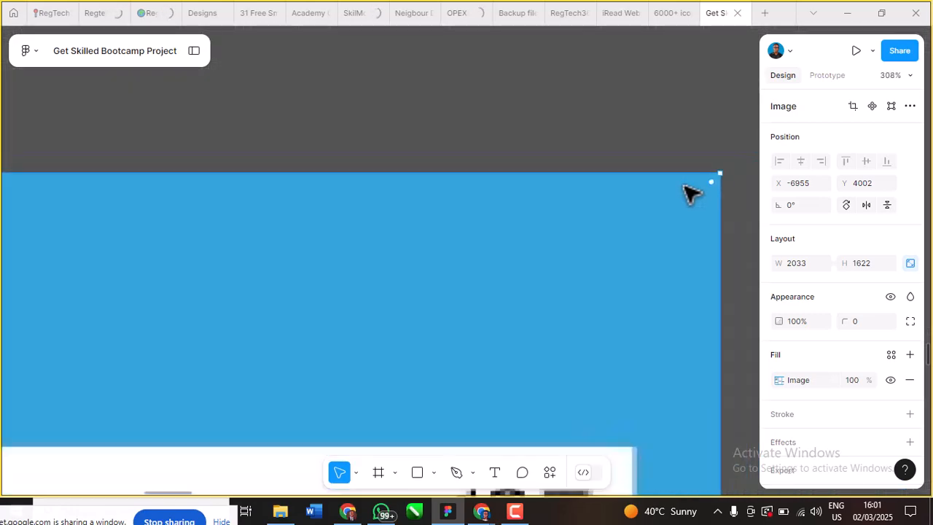
scroll(689, 192, "down", 10)
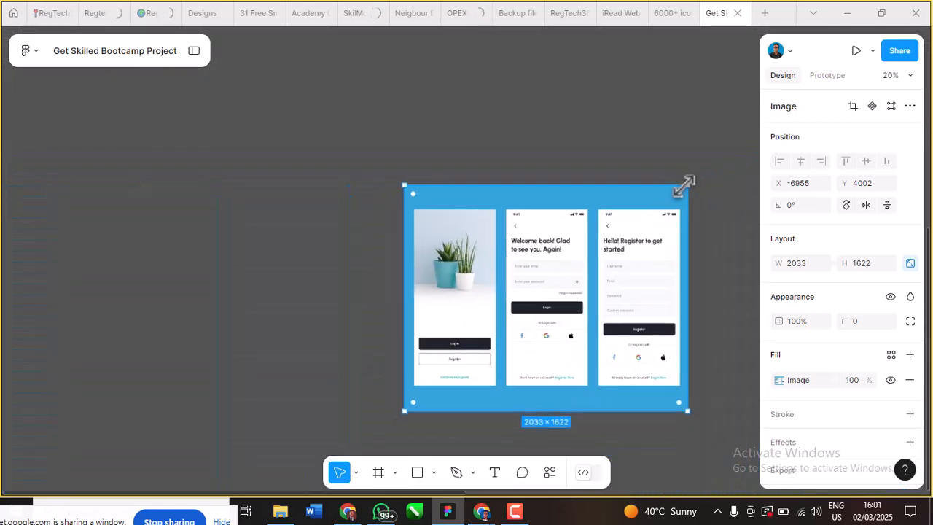
scroll(685, 191, "right", 3)
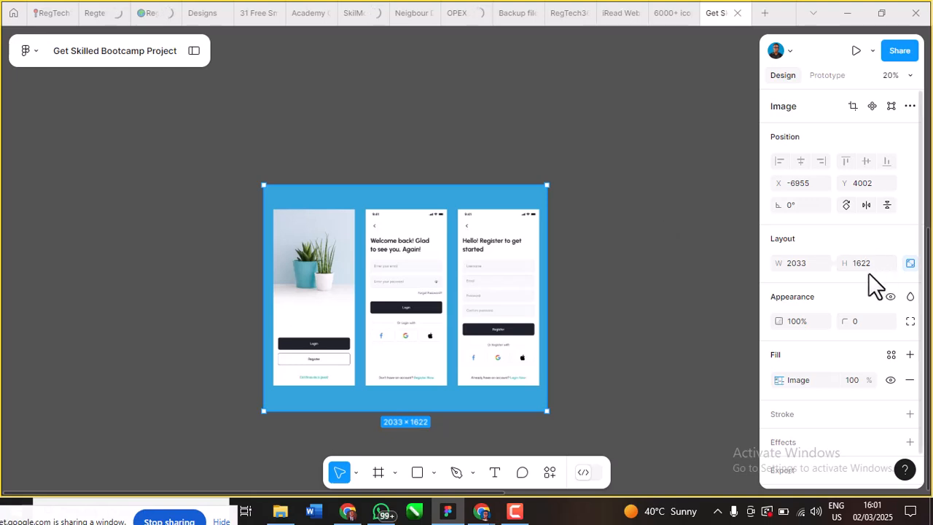
Step: Move the image of the three app screens to about X -7244, Y 3816 on the canvas
scroll(604, 233, "down", 1)
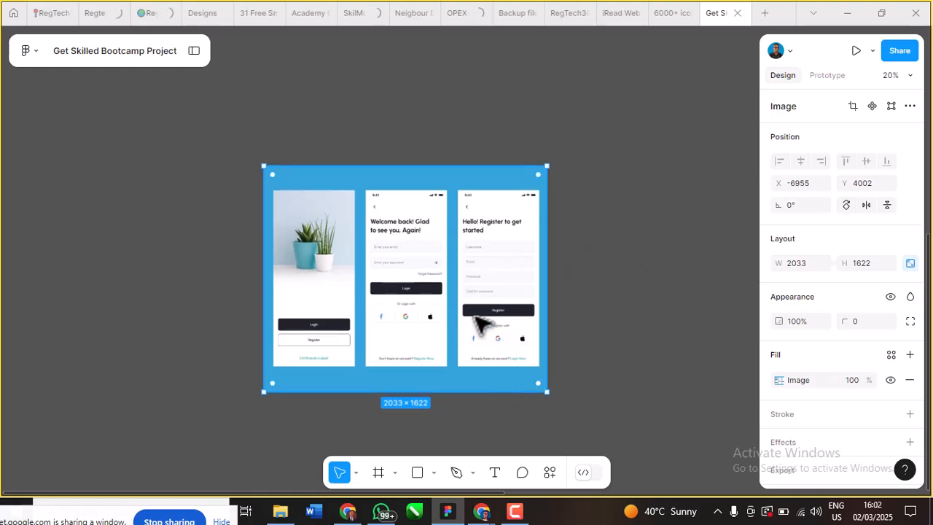
left_click_drag(466, 265, 433, 247)
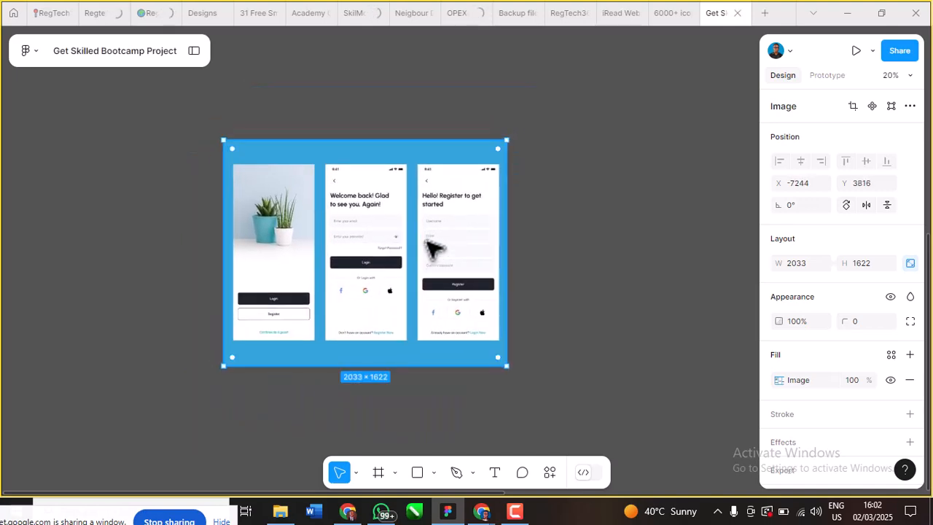
scroll(449, 229, "up", 5)
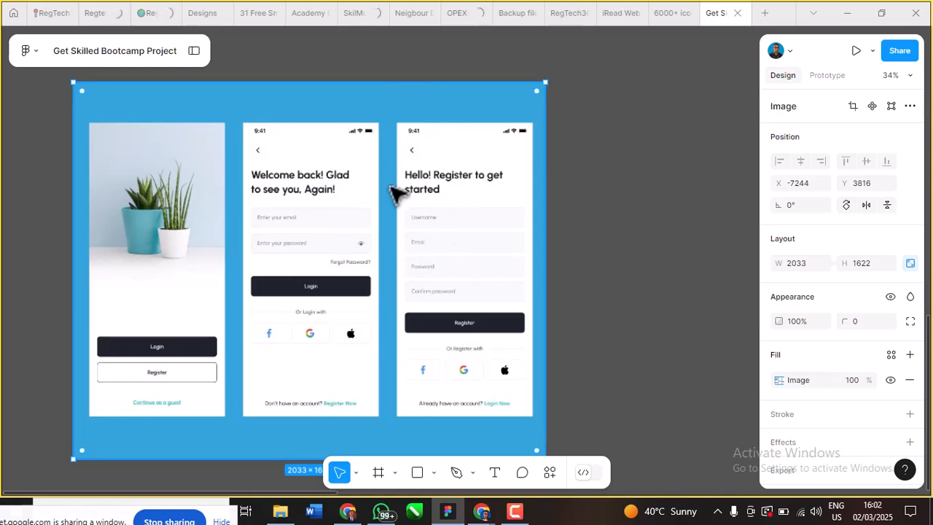
scroll(396, 195, "down", 3)
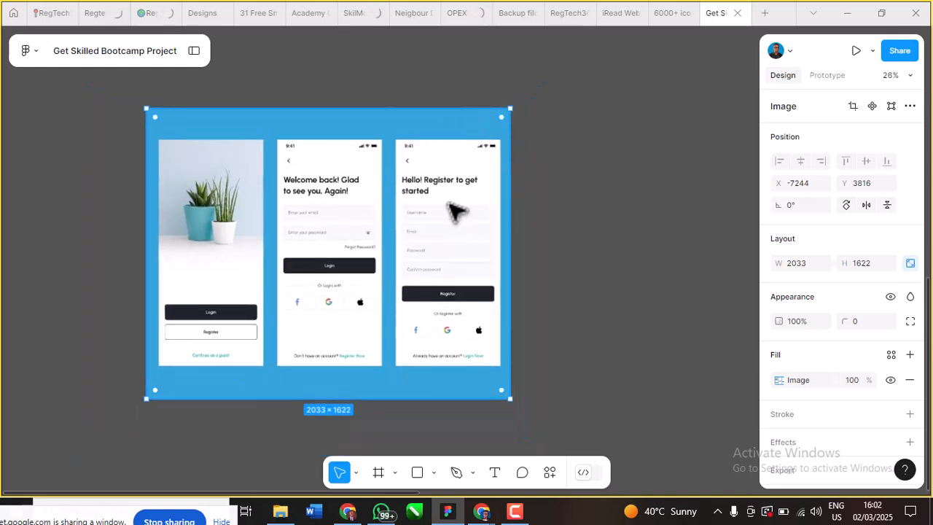
scroll(456, 211, "down", 3)
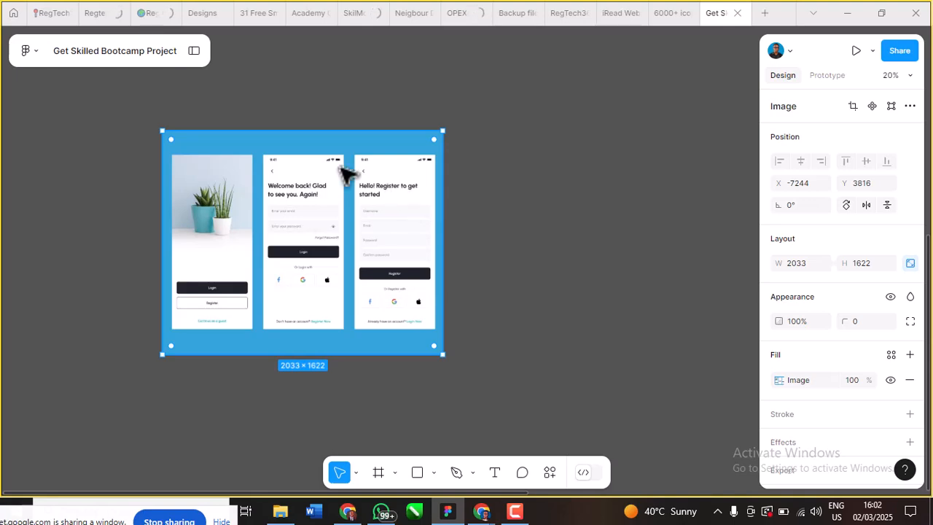
scroll(239, 126, "up", 2)
scroll(294, 241, "up", 2)
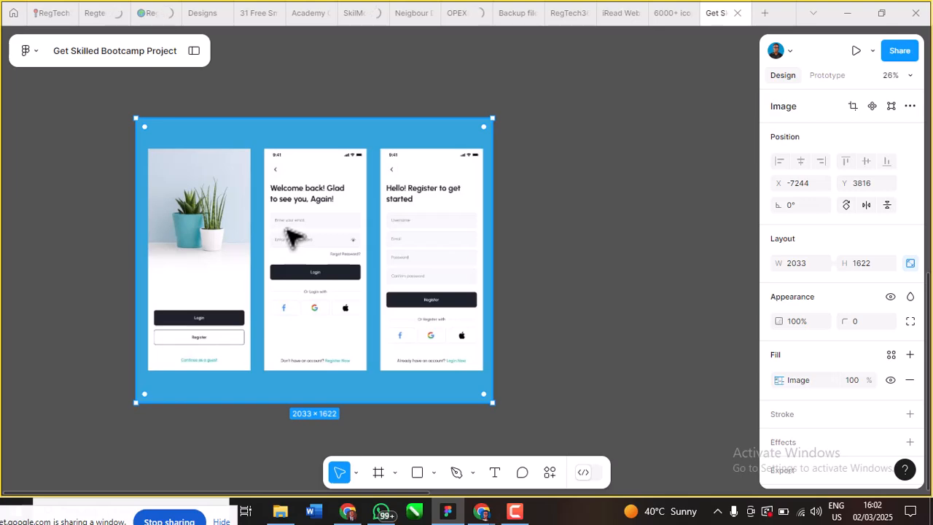
scroll(293, 239, "up", 4)
scroll(305, 248, "down", 6)
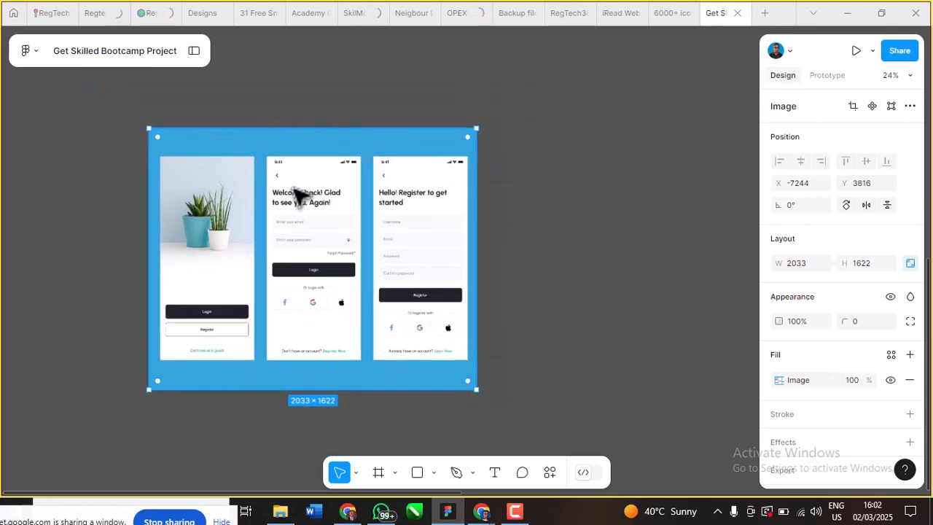
scroll(309, 202, "down", 3)
scroll(322, 210, "up", 3)
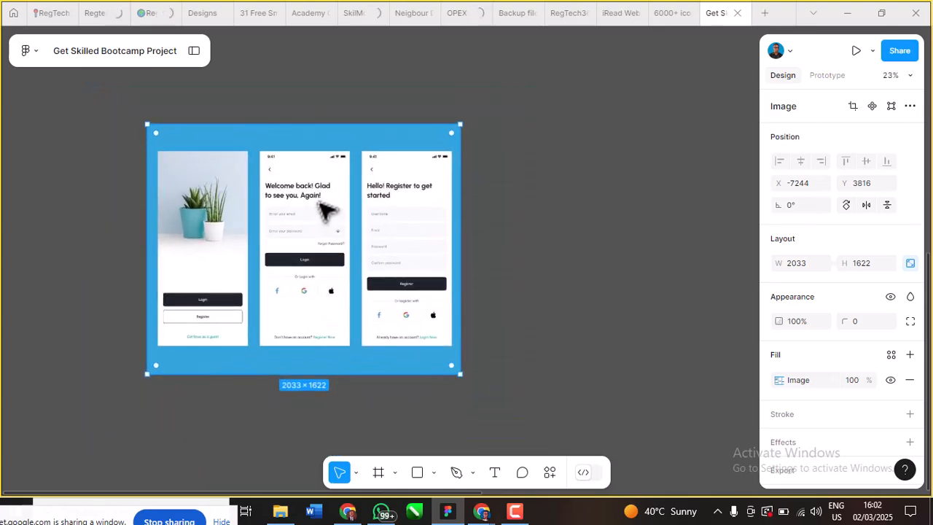
scroll(325, 210, "up", 3)
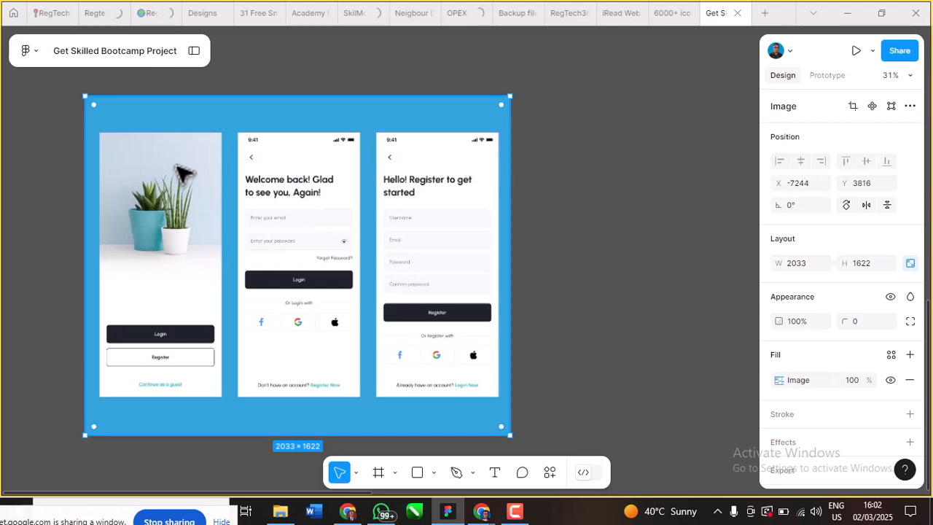
scroll(178, 162, "down", 3)
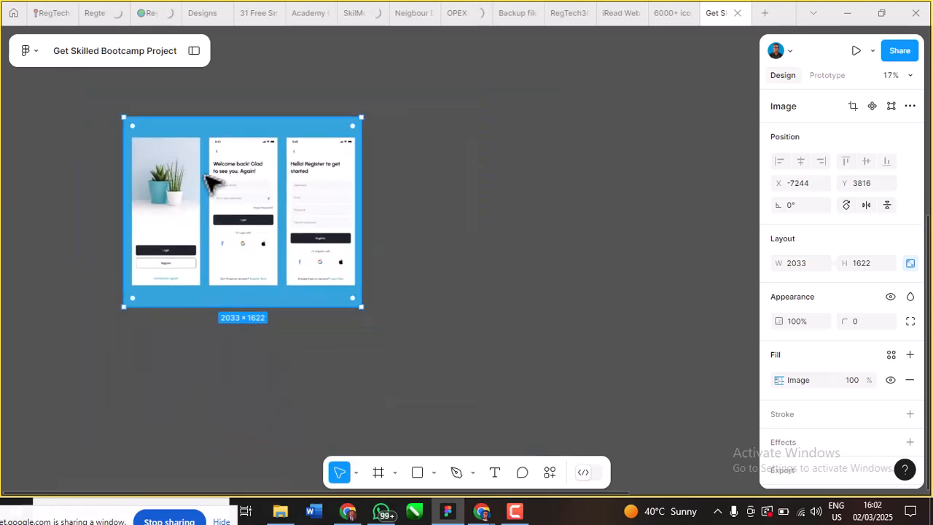
scroll(210, 183, "up", 3)
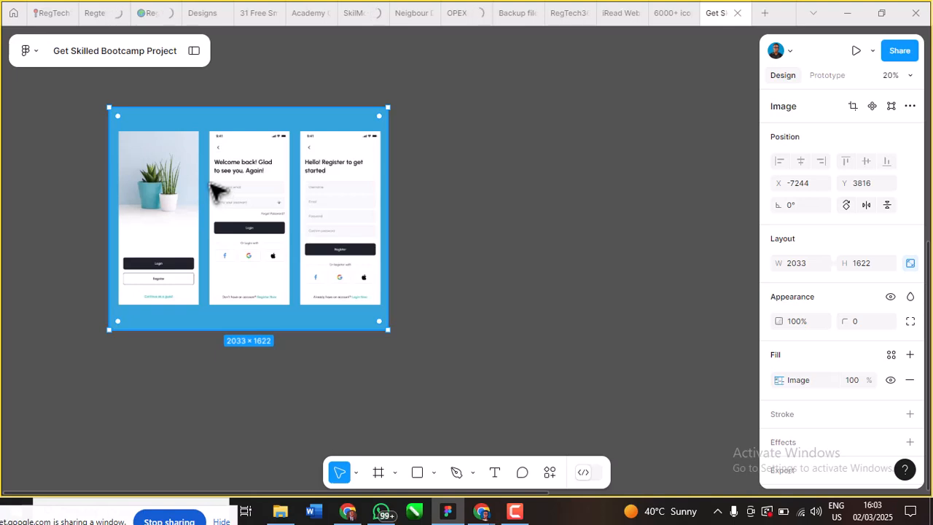
scroll(259, 173, "down", 2)
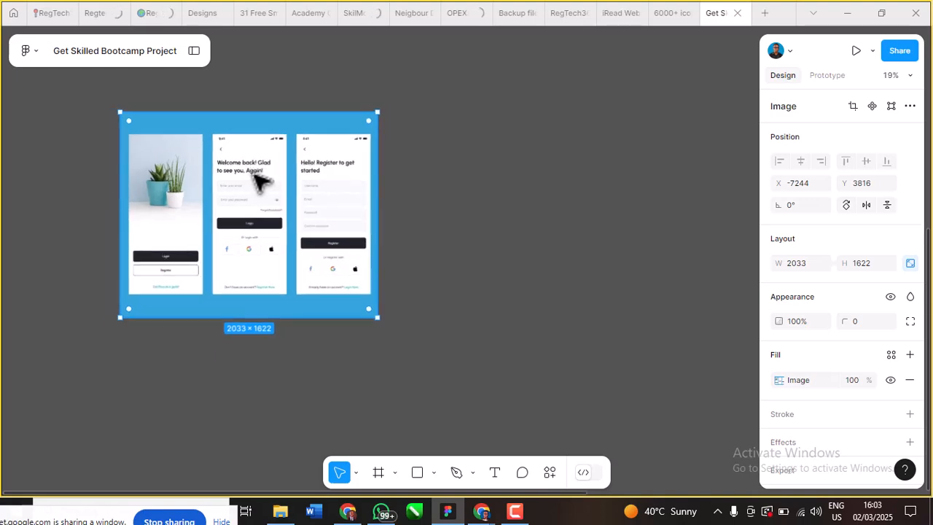
scroll(188, 146, "up", 3)
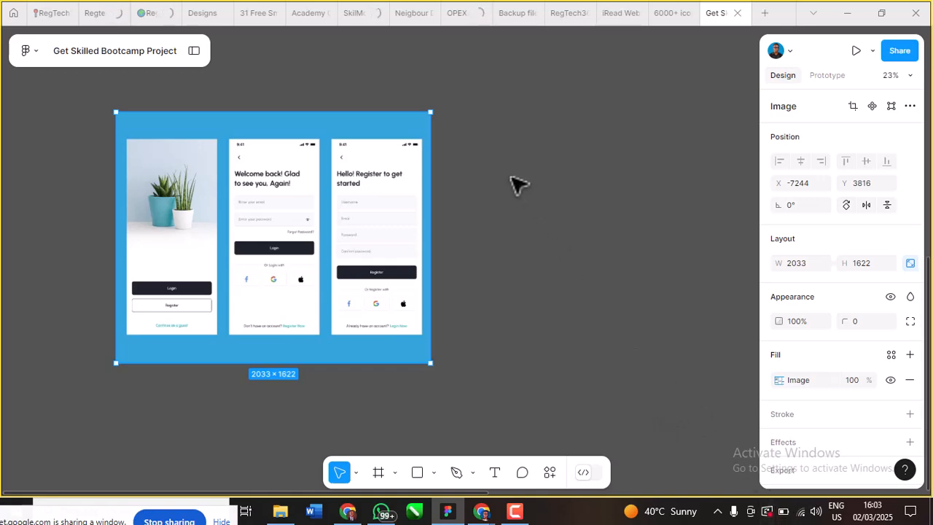
scroll(419, 149, "down", 2)
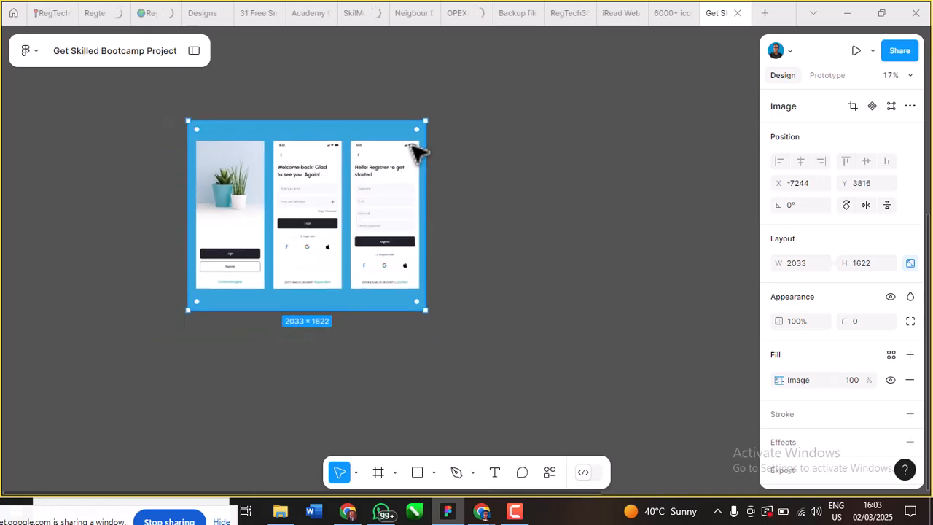
scroll(421, 152, "up", 5)
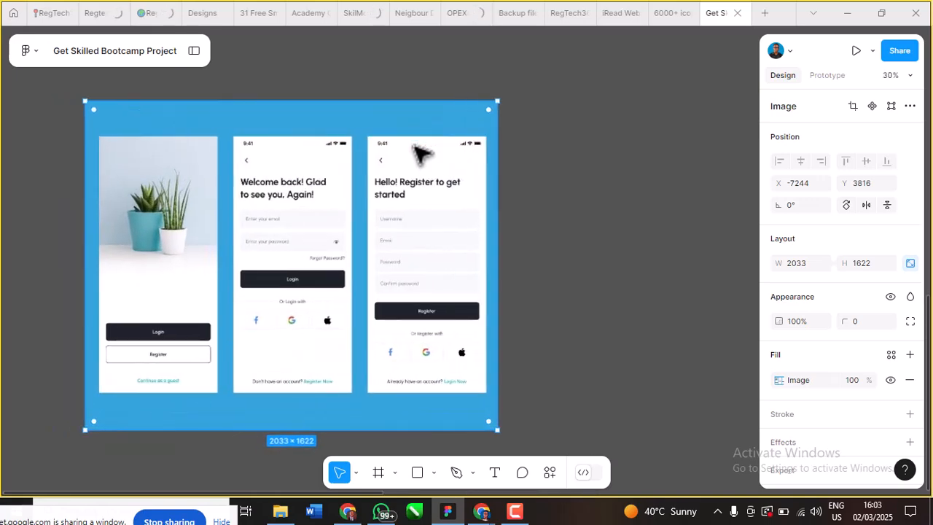
scroll(416, 150, "left", 1)
scroll(417, 151, "right", 3)
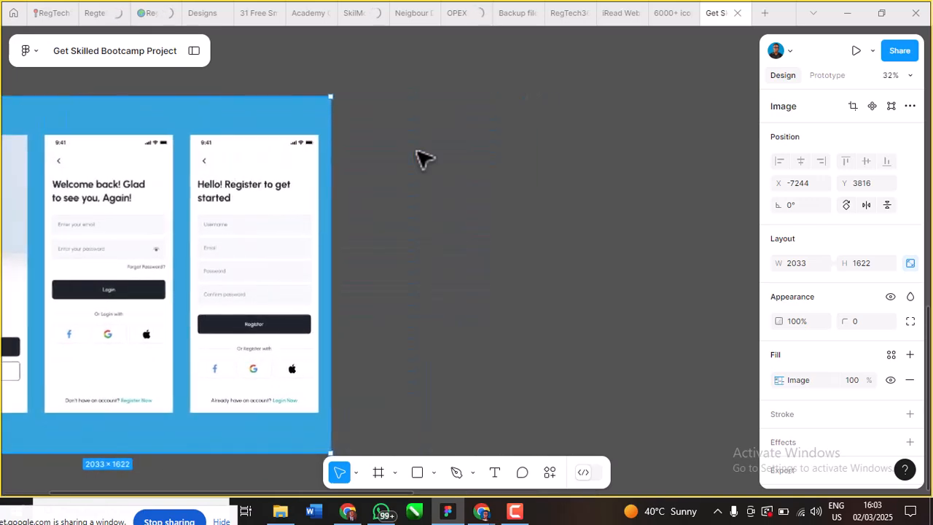
scroll(417, 151, "down", 6)
scroll(339, 153, "up", 2)
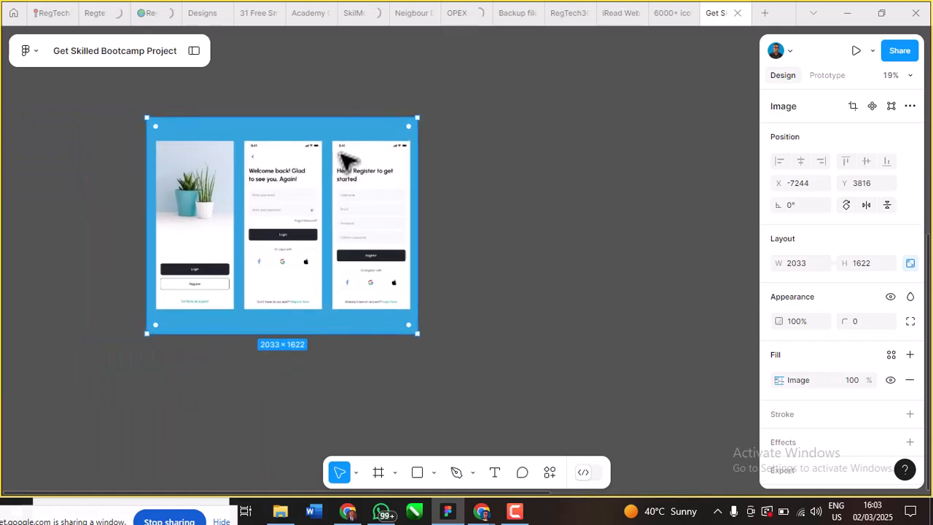
scroll(341, 156, "up", 2)
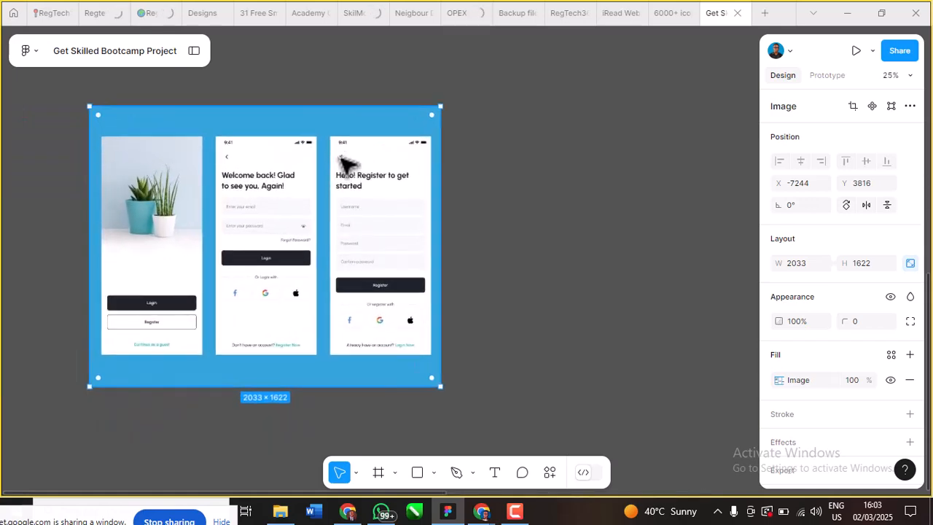
scroll(348, 164, "up", 1)
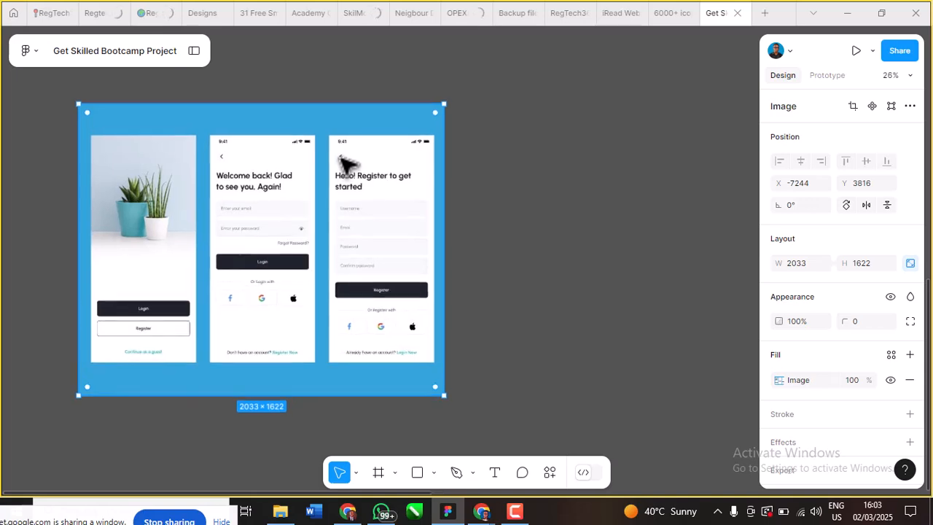
scroll(348, 164, "left", 3)
scroll(349, 164, "up", 1)
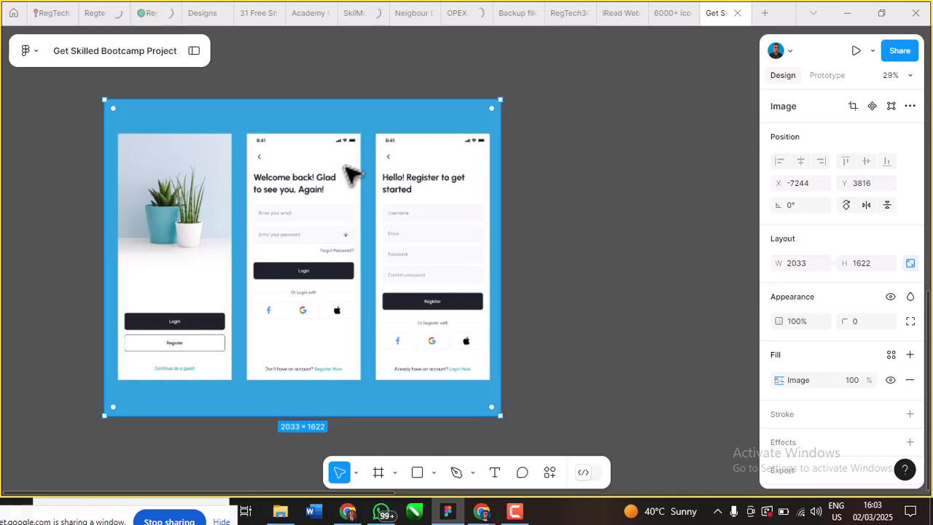
scroll(357, 187, "up", 2)
scroll(354, 183, "left", 1)
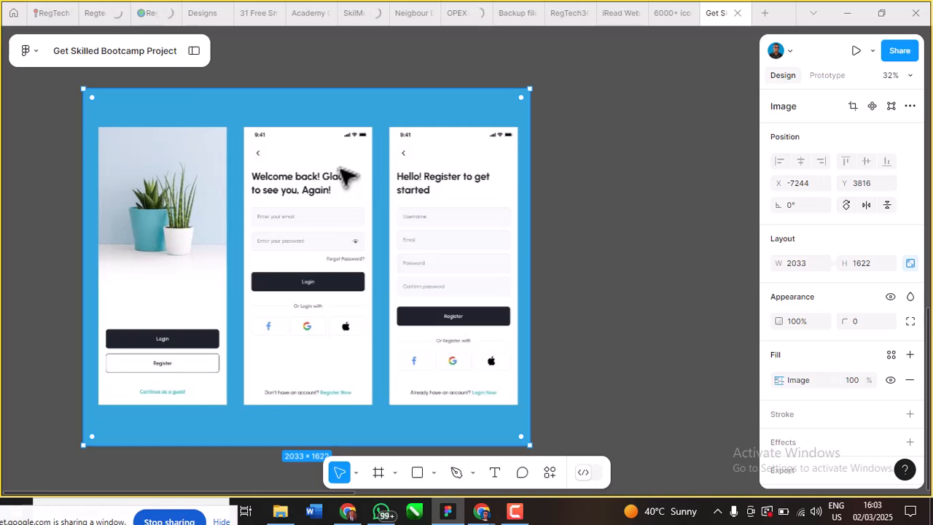
scroll(343, 175, "down", 5)
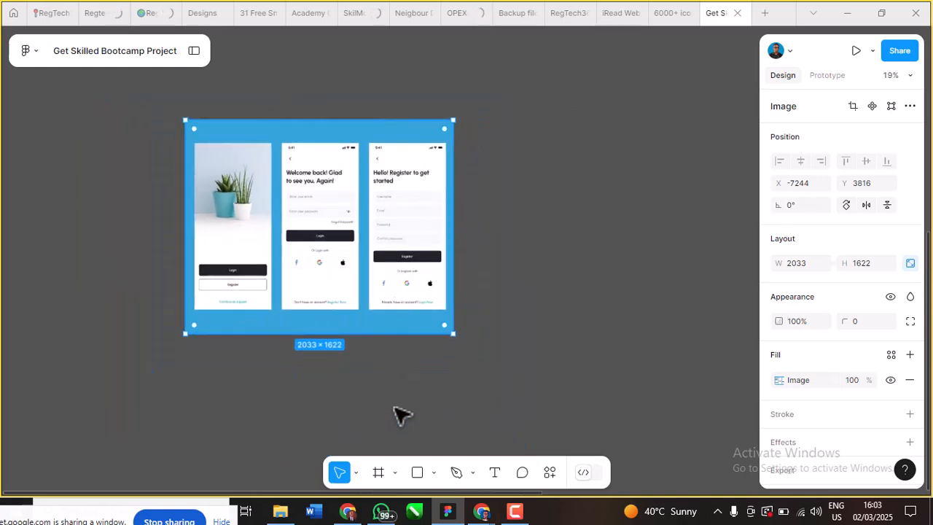
Step: Draw a custom frame about 715 × 1261 on the empty canvas beside the reference image, and delete it
left_click(397, 474)
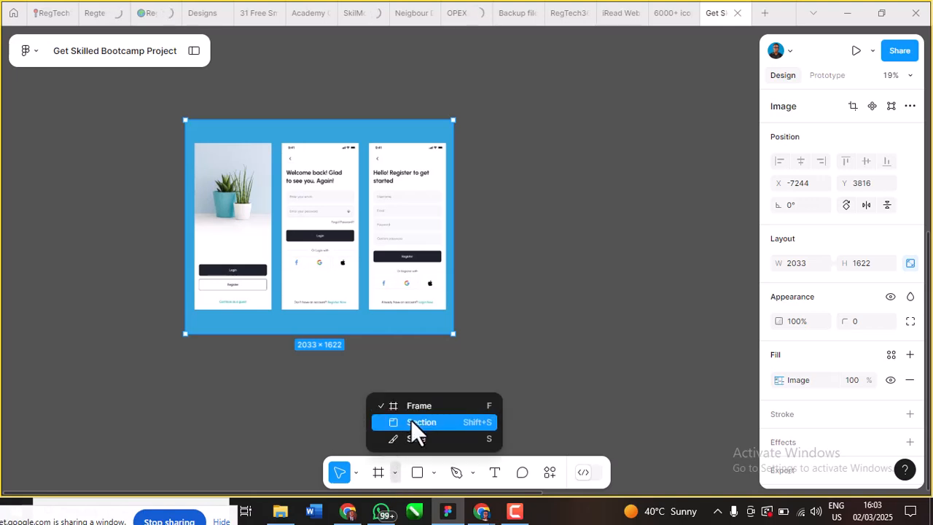
left_click(509, 269)
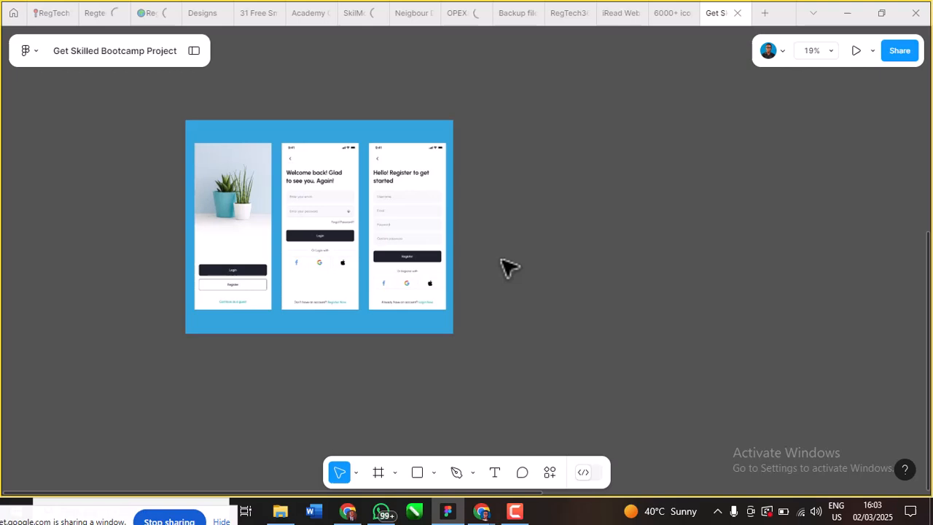
left_click(369, 476)
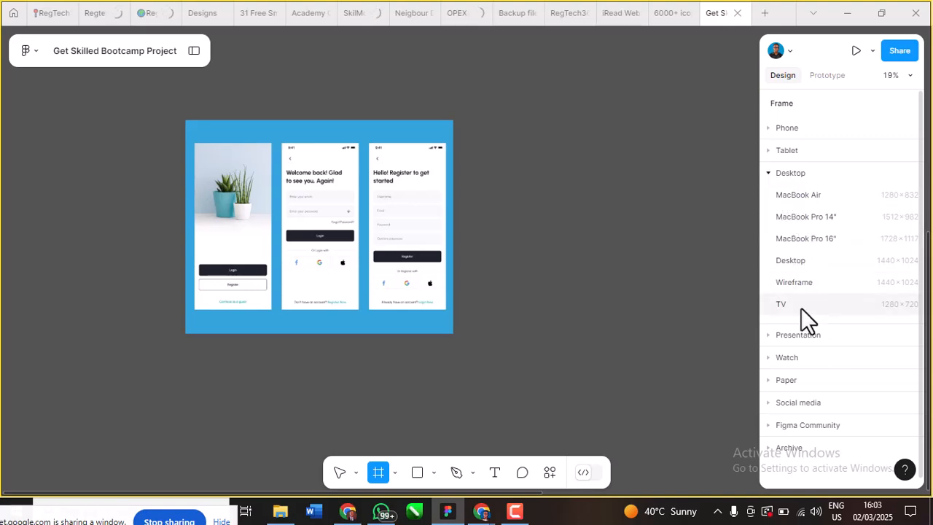
left_click(768, 173)
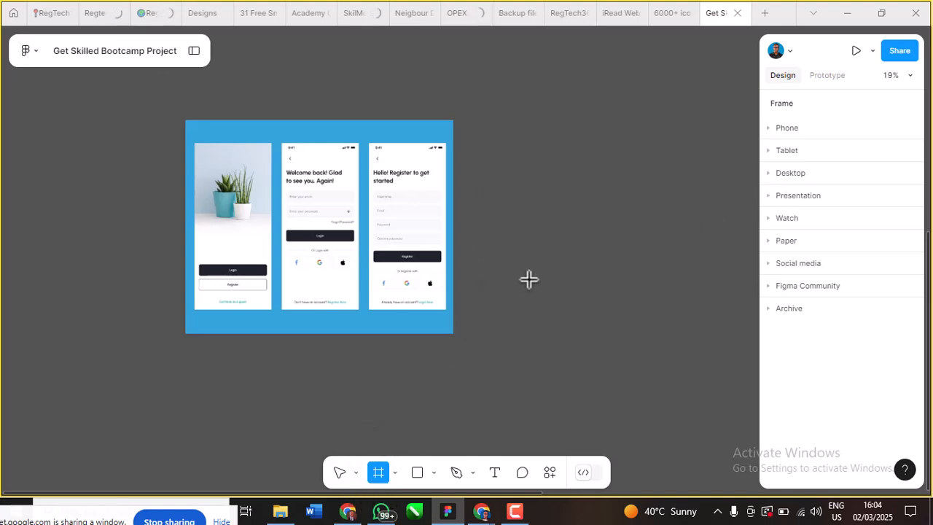
left_click_drag(488, 178, 582, 345)
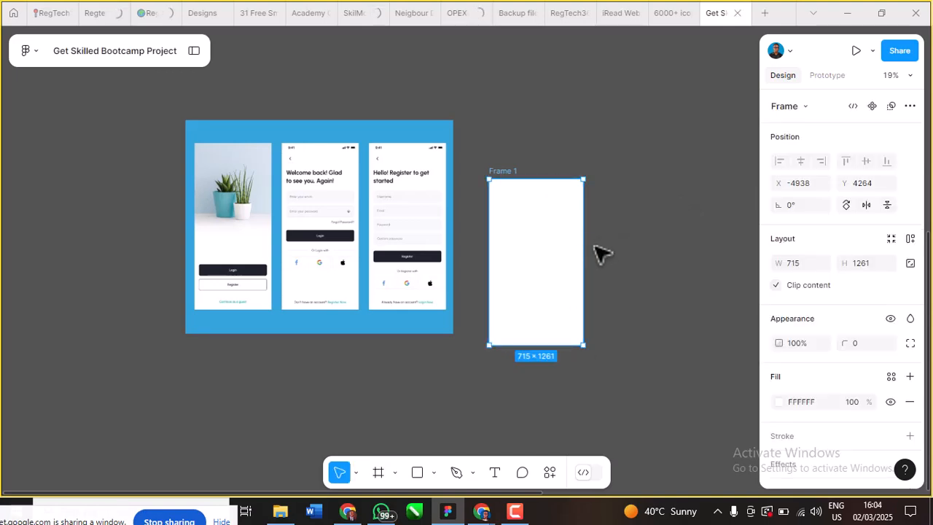
key("Delete")
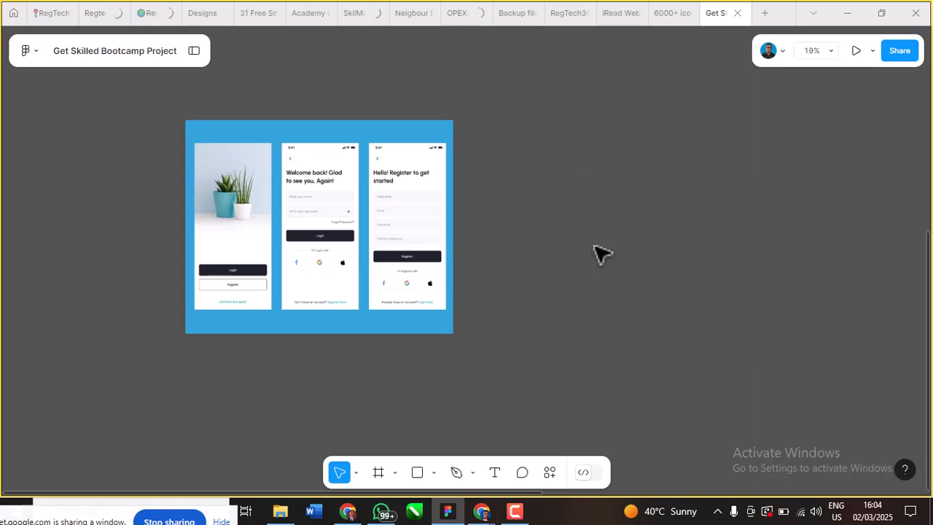
Step: Create a frame from the iPhone 16 Pro Max preset and place it beside the image at about X -5051, Y 4015
left_click(379, 473)
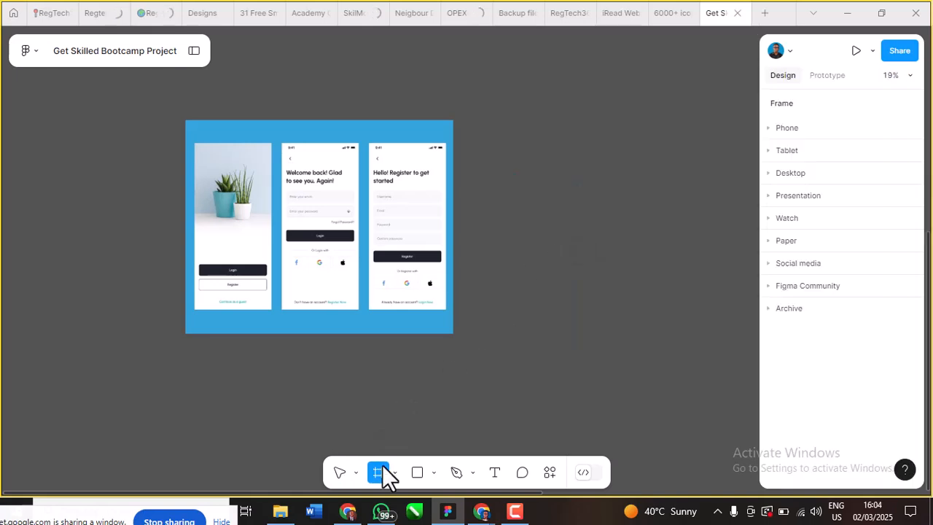
left_click(773, 129)
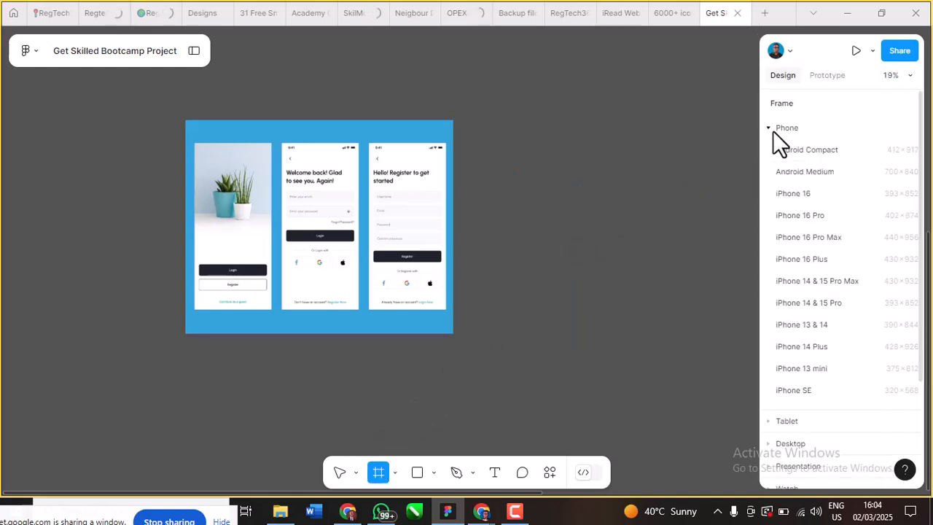
left_click(791, 236)
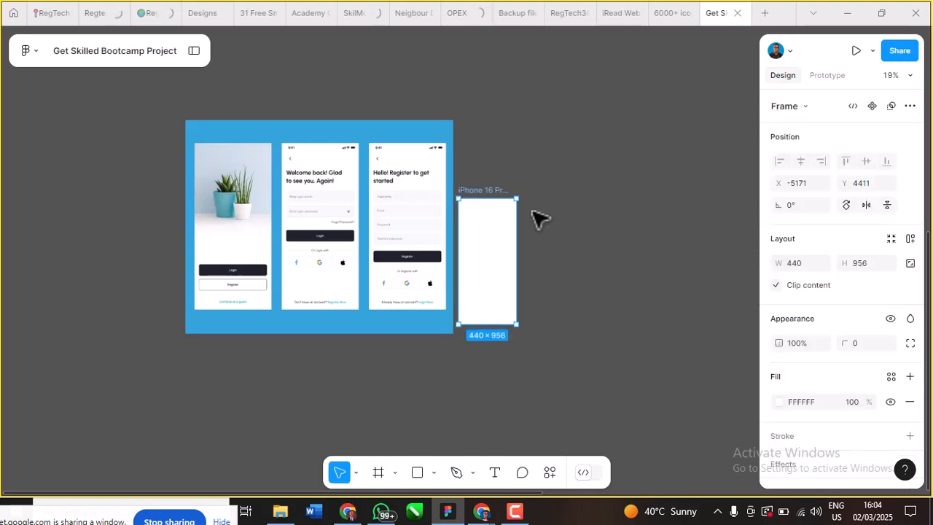
scroll(537, 244, "up", 3)
left_click_drag(468, 255, 495, 187)
scroll(503, 191, "up", 2)
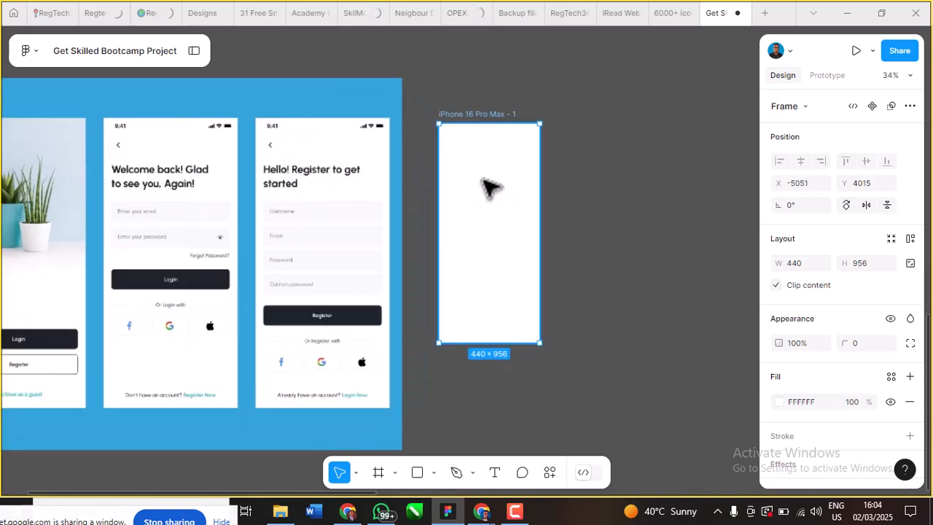
scroll(466, 188, "down", 1)
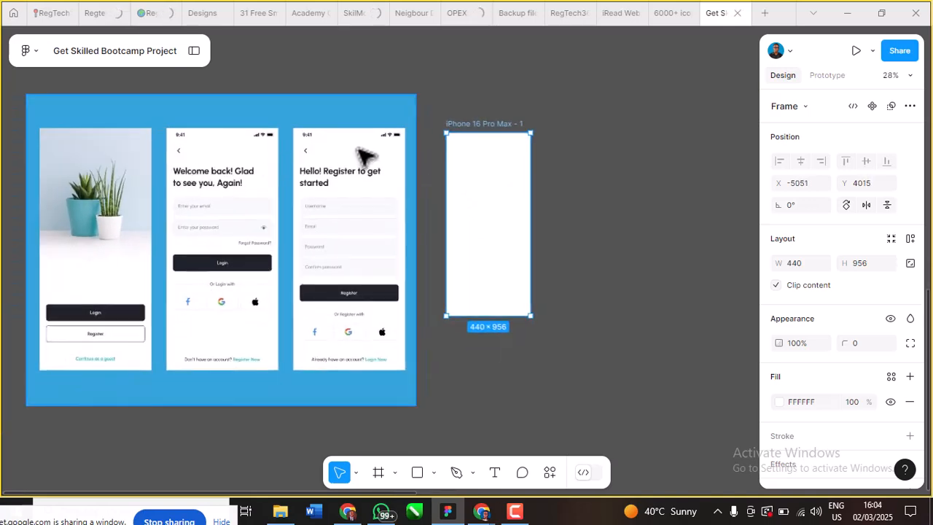
Step: Scale the reference image down proportionally to about 1214 × 969, placing it at about X -6755, Y 4015
left_click(411, 99)
left_click_drag(414, 94, 321, 193)
left_click_drag(265, 267, 360, 228)
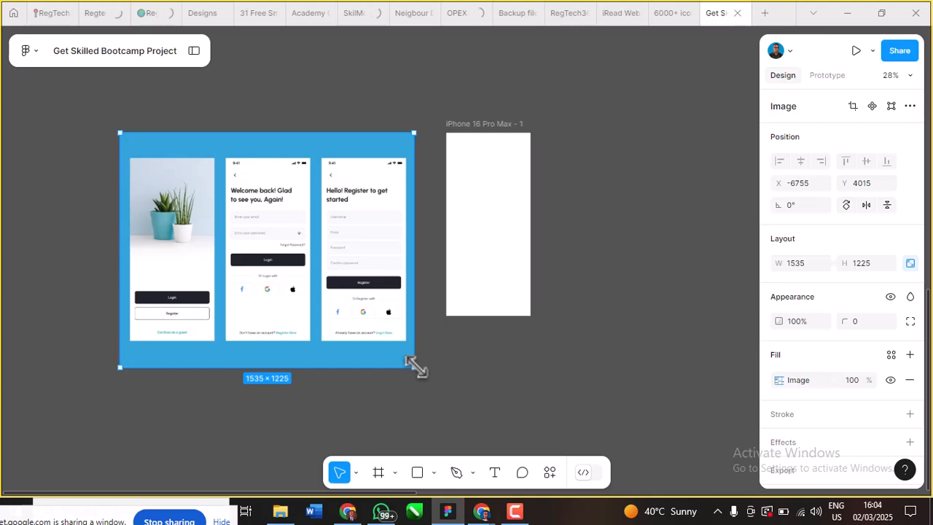
left_click_drag(414, 368, 352, 318)
scroll(302, 274, "up", 2)
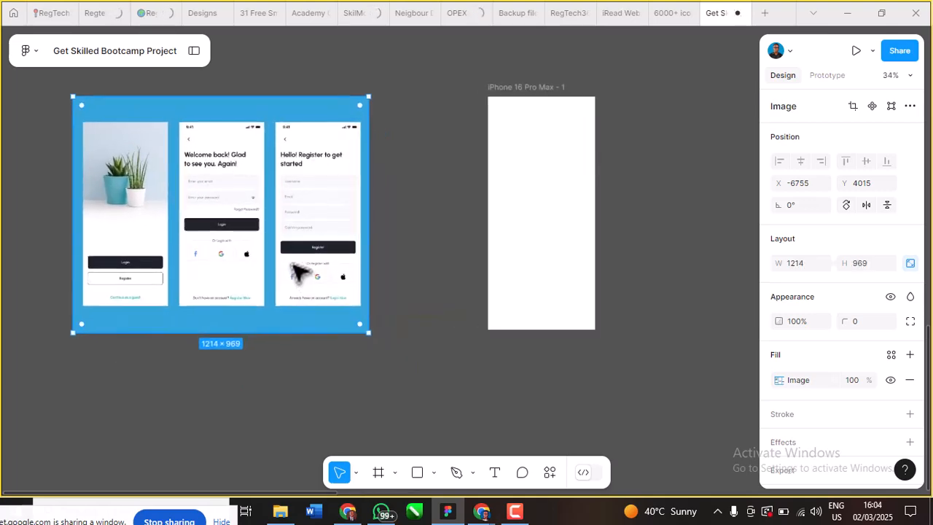
Step: Move the iPhone 16 Pro Max frame closer to the reference image, to about X -5320, Y 4062
scroll(132, 204, "up", 5)
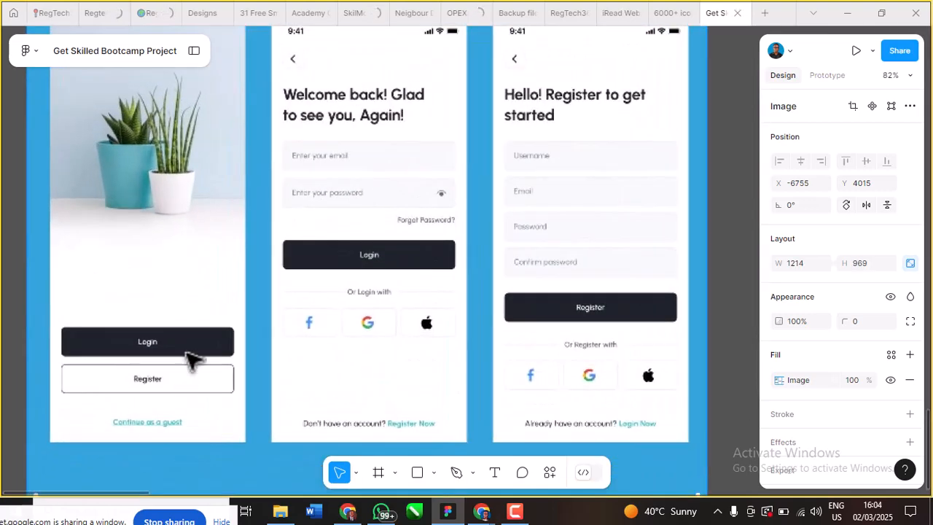
scroll(176, 291, "down", 5)
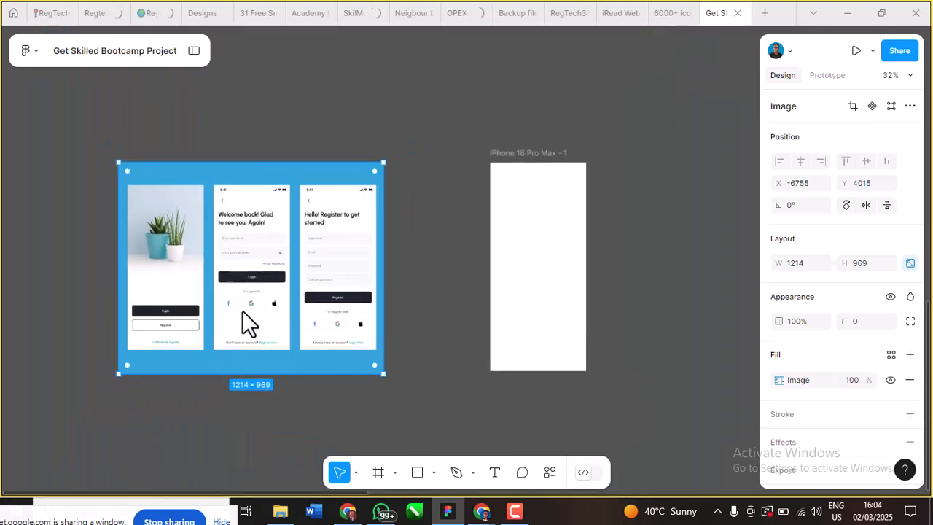
left_click_drag(524, 247, 469, 258)
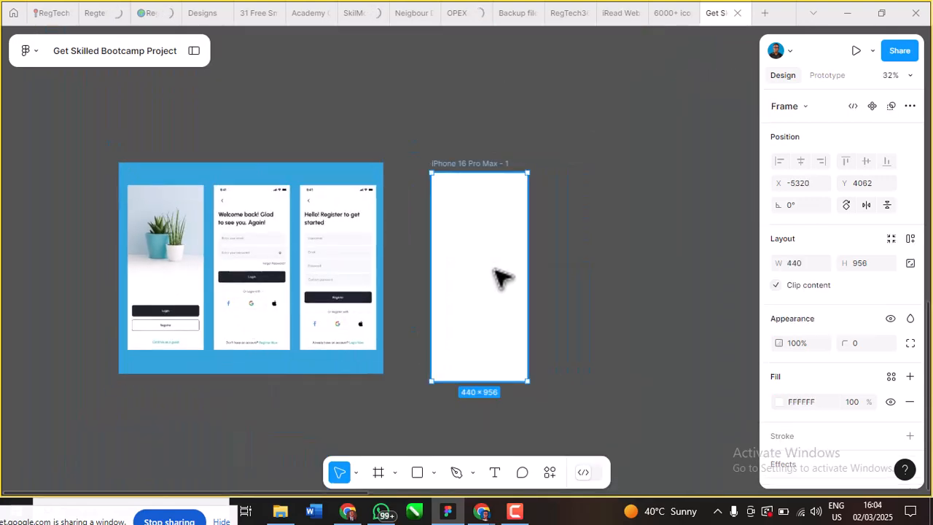
Step: Rename the iPhone 16 Pro Max frame as Login
scroll(535, 280, "up", 1)
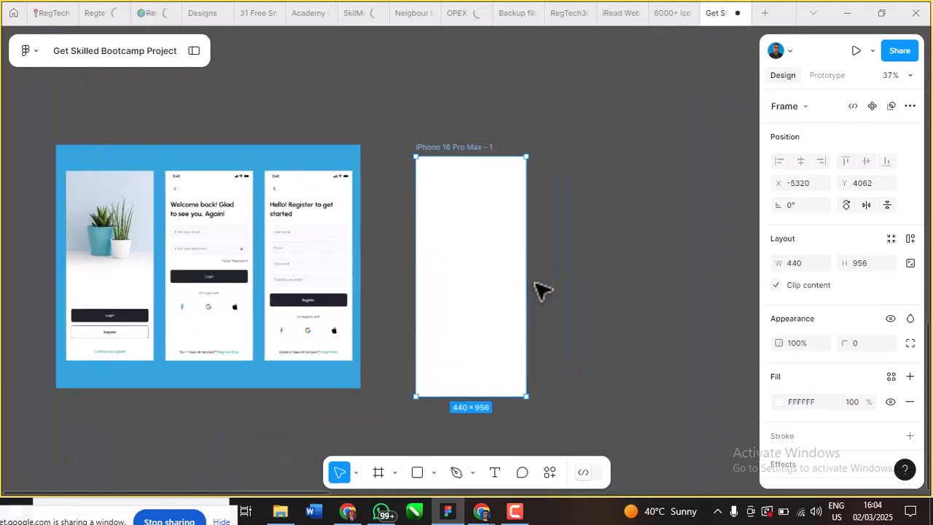
double_click(461, 148)
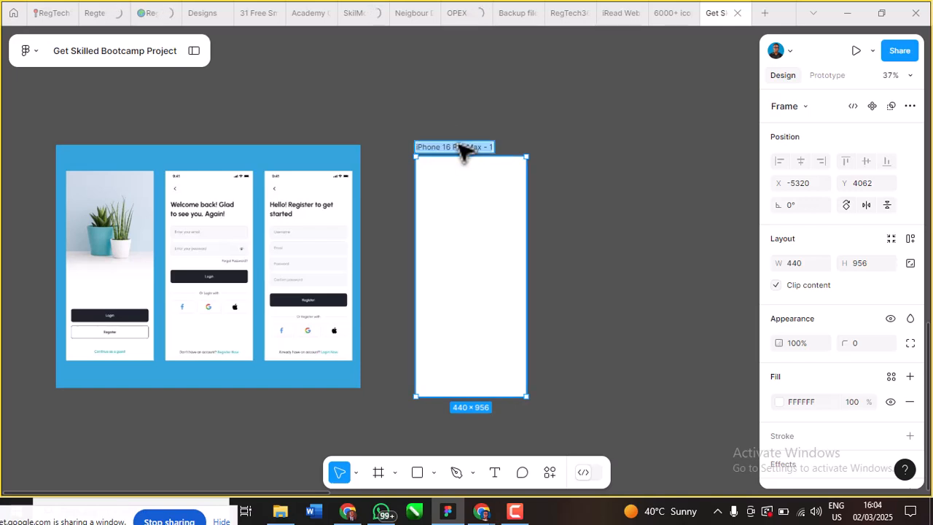
type("Login")
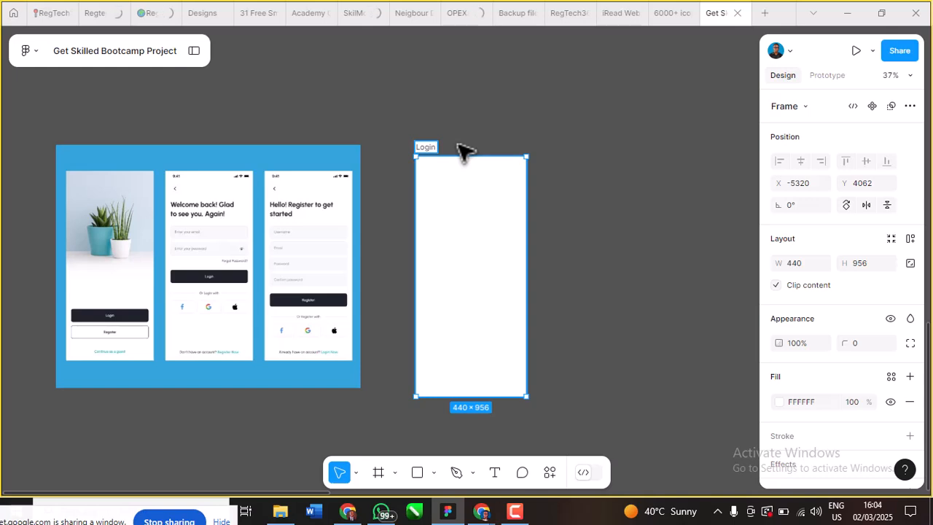
key("Return")
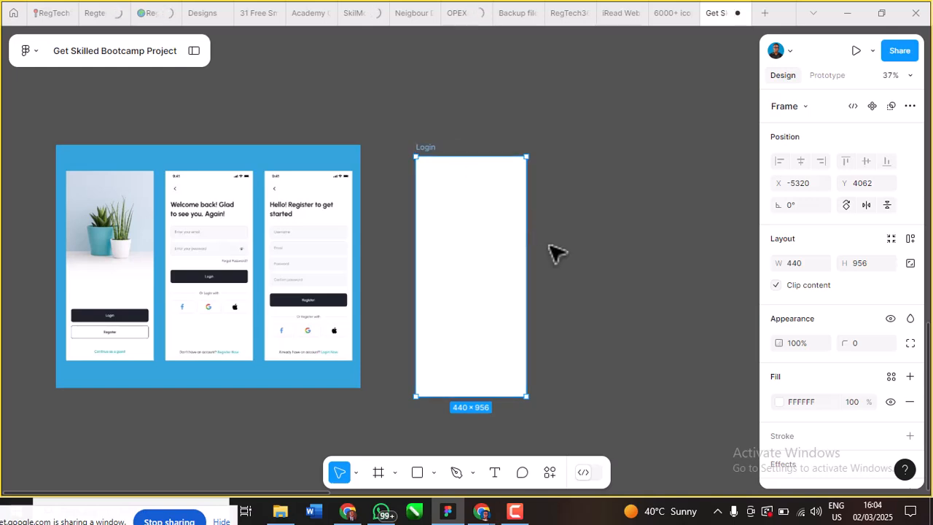
left_click(612, 270)
Step: Draw a rectangle about 383 × 478 on the empty canvas beside the Login frame, with its upper edge level with the frame's
scroll(576, 404, "up", 1)
scroll(554, 399, "up", 2)
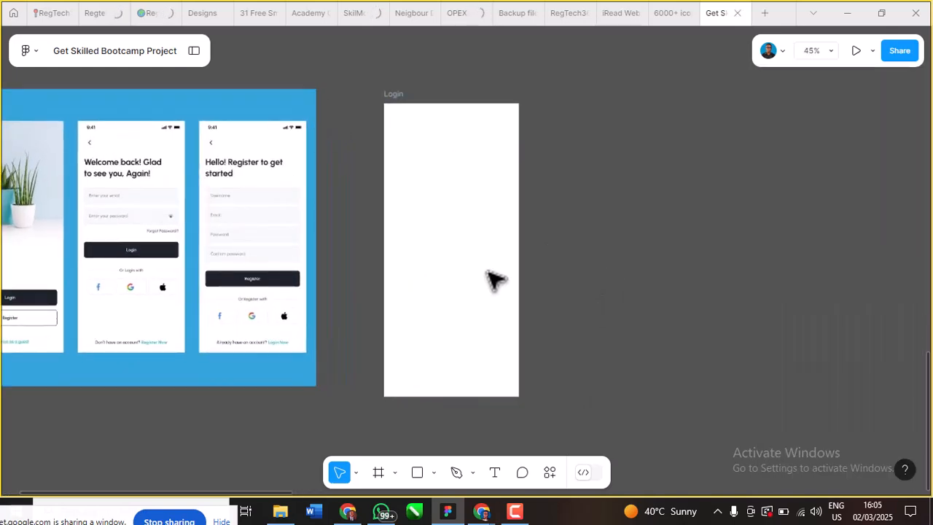
scroll(500, 238, "down", 3)
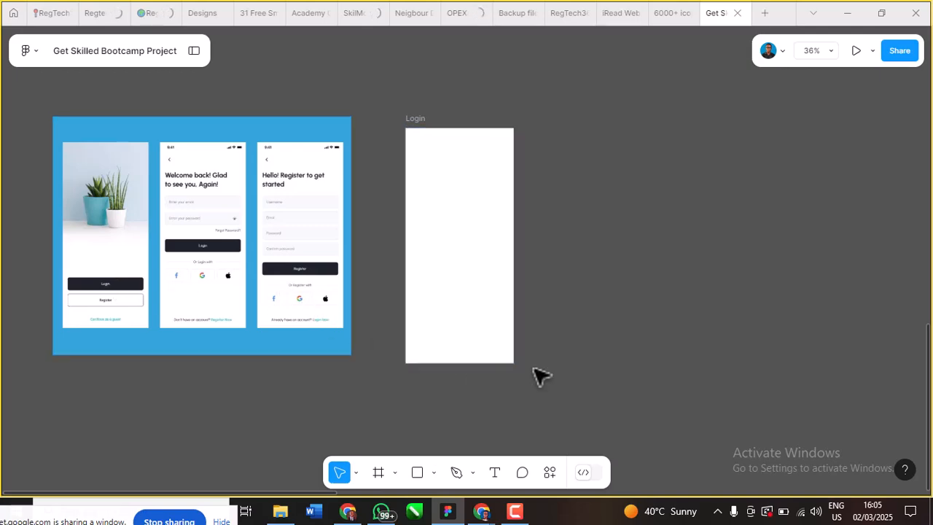
scroll(535, 374, "up", 3)
scroll(491, 101, "up", 3)
scroll(479, 257, "down", 4)
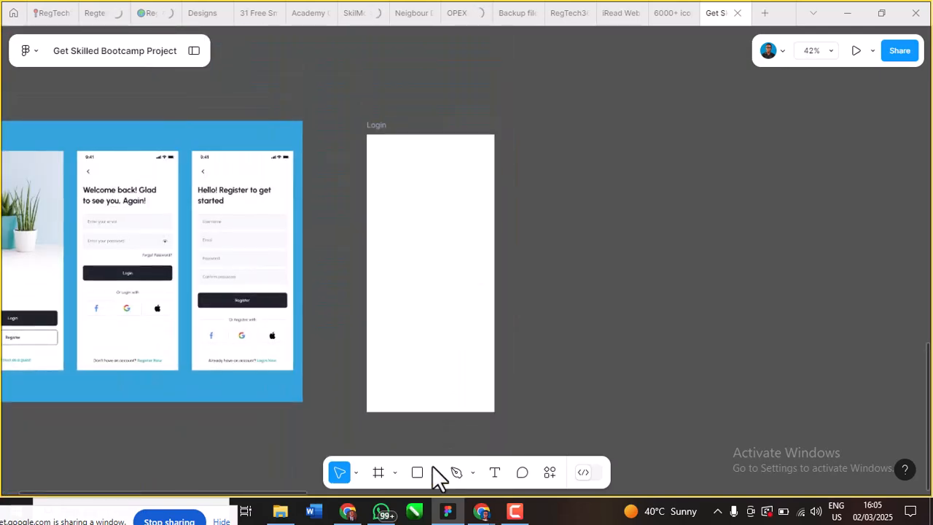
left_click(417, 473)
left_click_drag(542, 134, 654, 272)
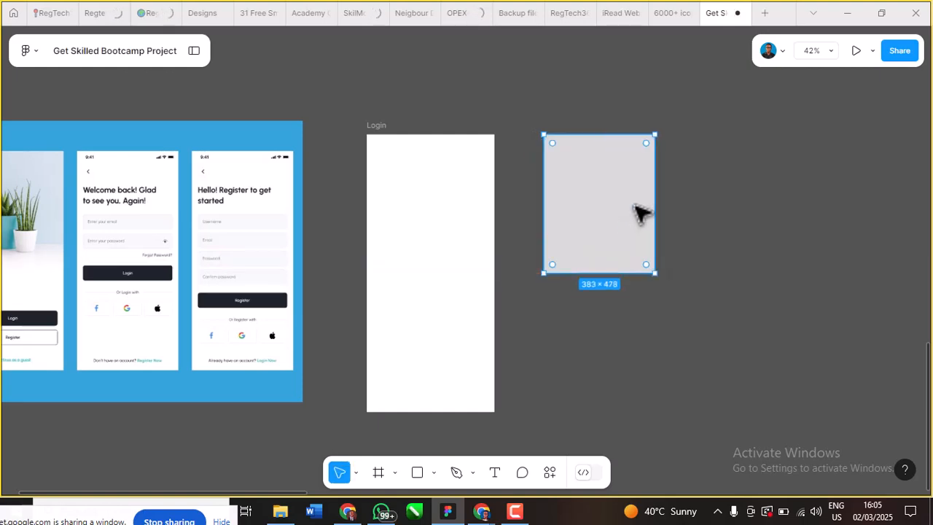
Step: Draw a diagonal line across the grey rectangle from its upper-left corner to its lower-right corner
scroll(639, 173, "up", 2)
scroll(632, 166, "down", 2)
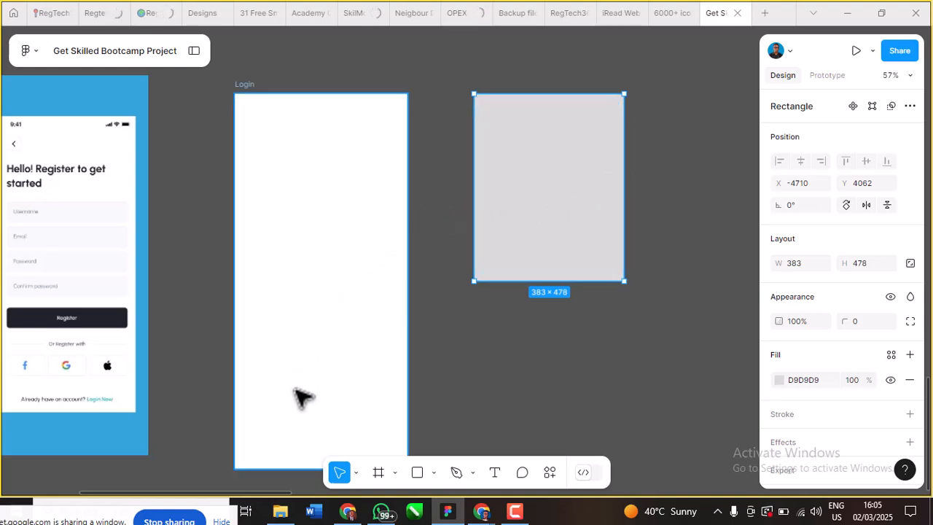
left_click(434, 472)
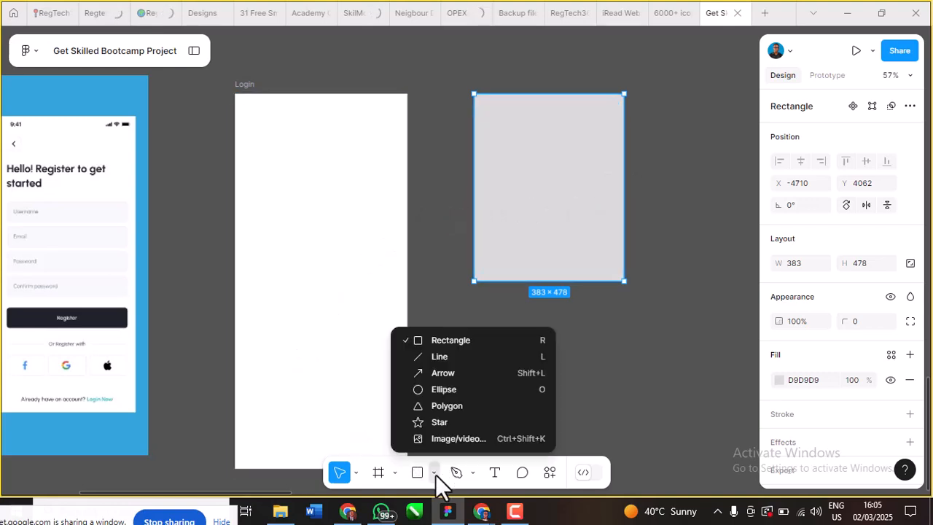
left_click(438, 357)
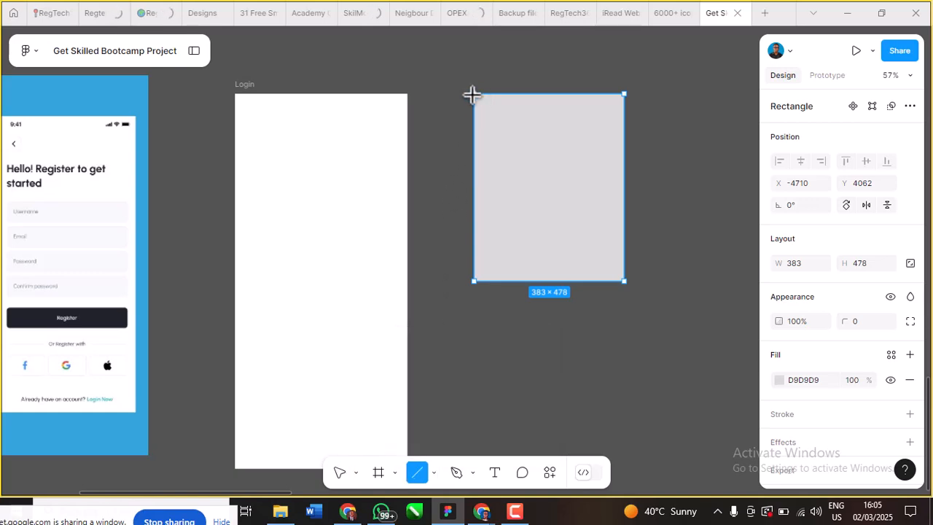
mouse_move(474, 93)
left_mouse_down()
mouse_move(493, 152)
mouse_move(566, 238)
mouse_move(622, 278)
left_mouse_up()
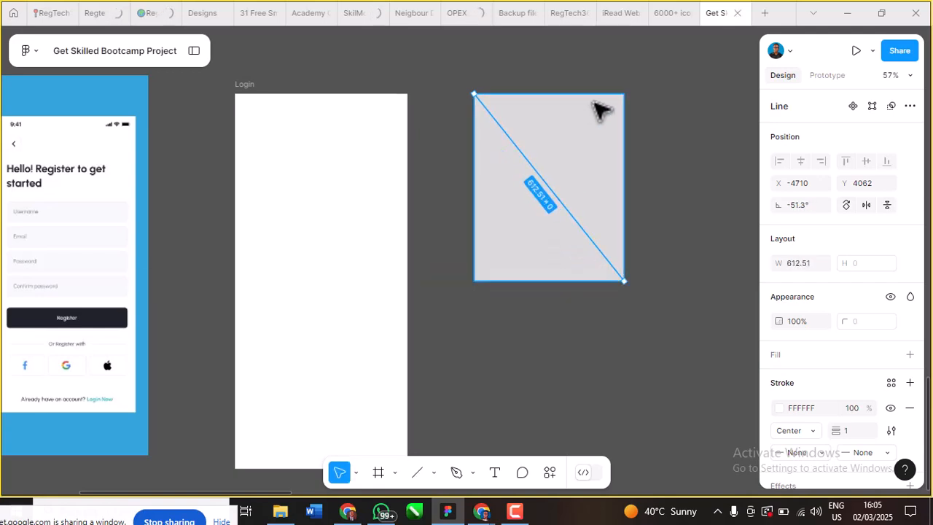
left_click(642, 123)
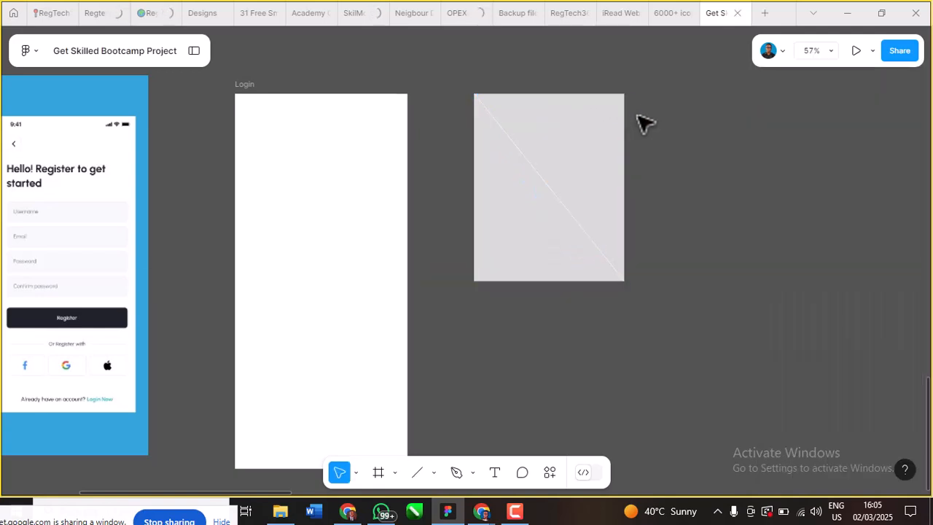
Step: Set the diagonal line's stroke colour to near-black 050505
left_click(574, 216)
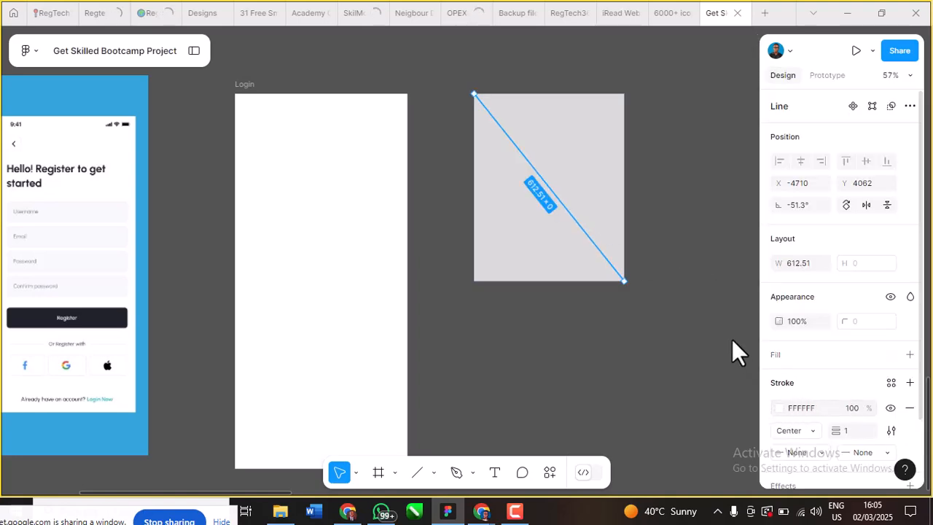
left_click(776, 403)
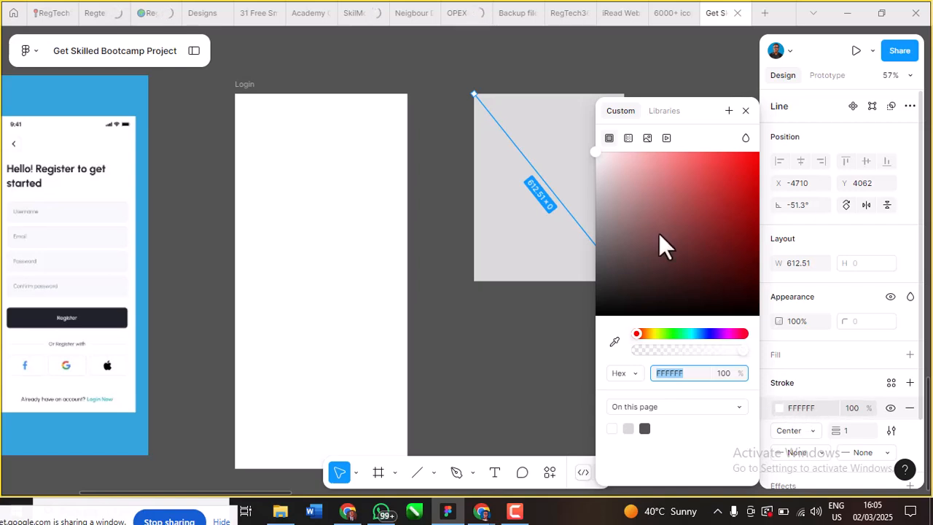
mouse_move(595, 152)
left_mouse_down()
mouse_move(593, 327)
mouse_move(588, 304)
mouse_move(587, 312)
left_mouse_up()
left_click(744, 112)
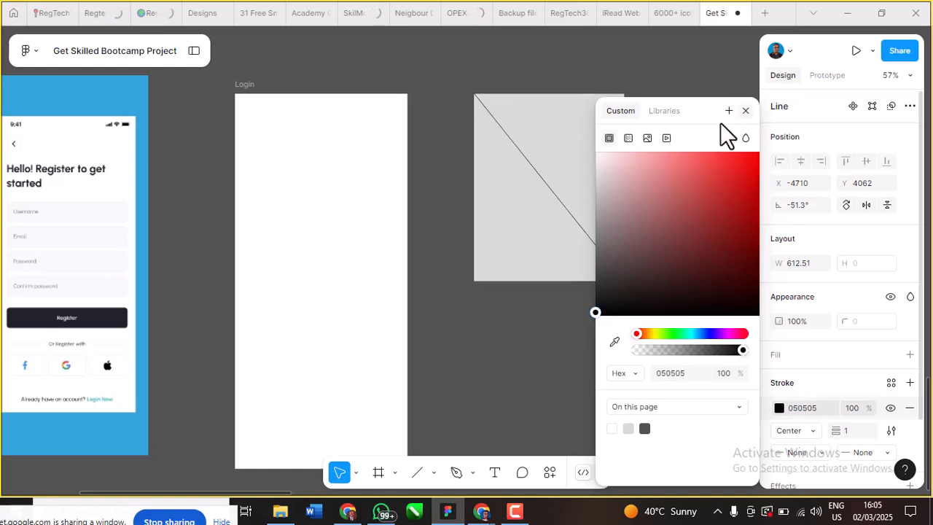
left_click(446, 408)
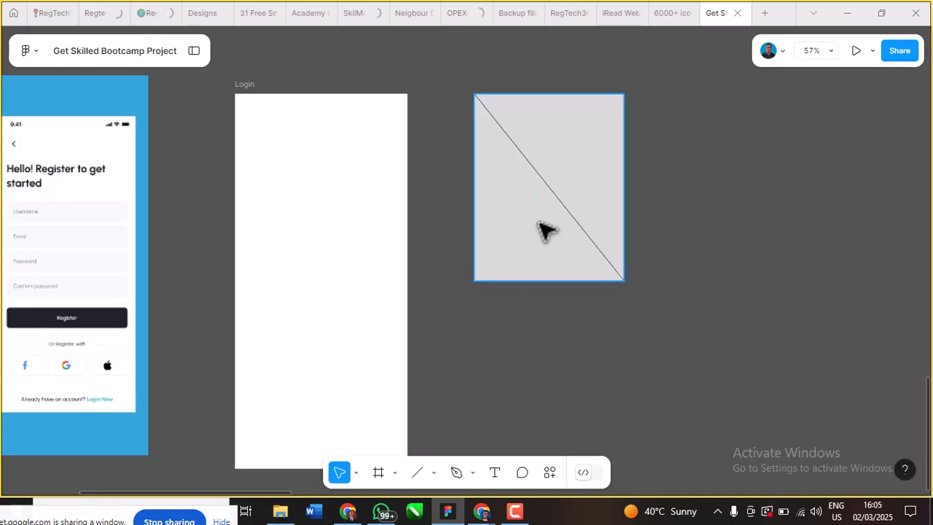
Step: Draw a second diagonal line from the rectangle's lower-left corner to its upper-right corner, with its lower end snapped onto the corner
left_click(419, 472)
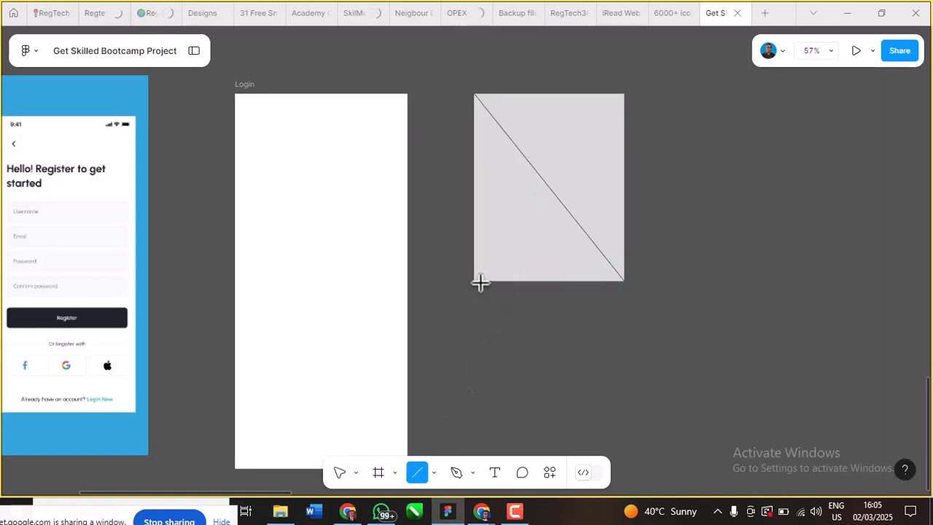
mouse_move(472, 282)
left_mouse_down()
mouse_move(600, 104)
mouse_move(623, 94)
left_mouse_up()
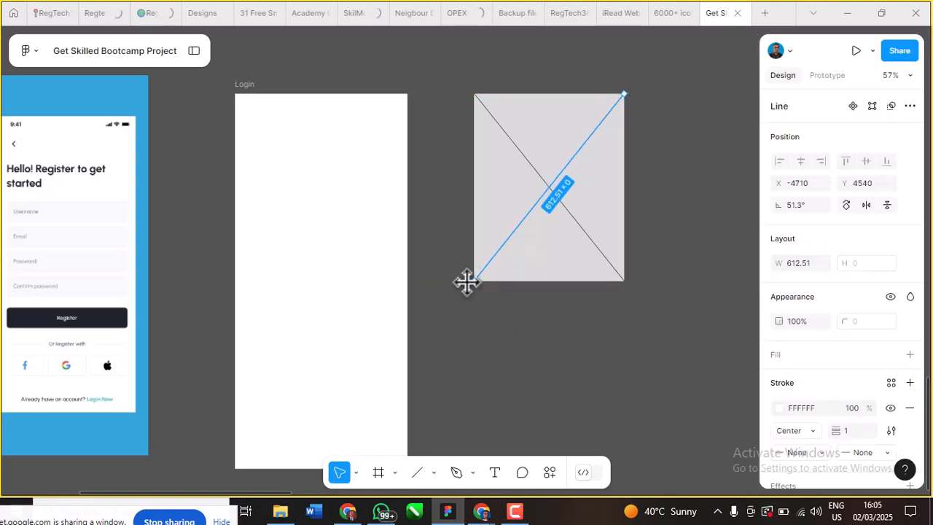
scroll(468, 279, "up", 5)
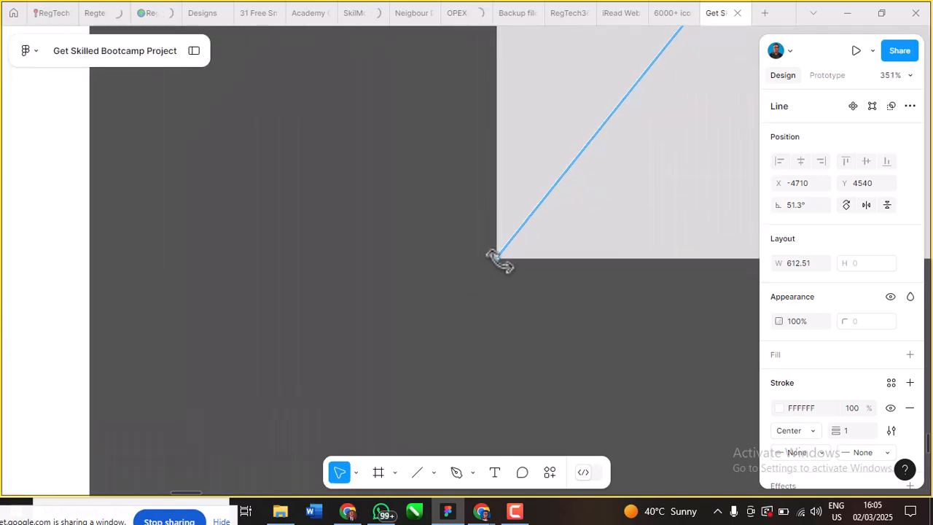
left_click_drag(497, 258, 496, 258)
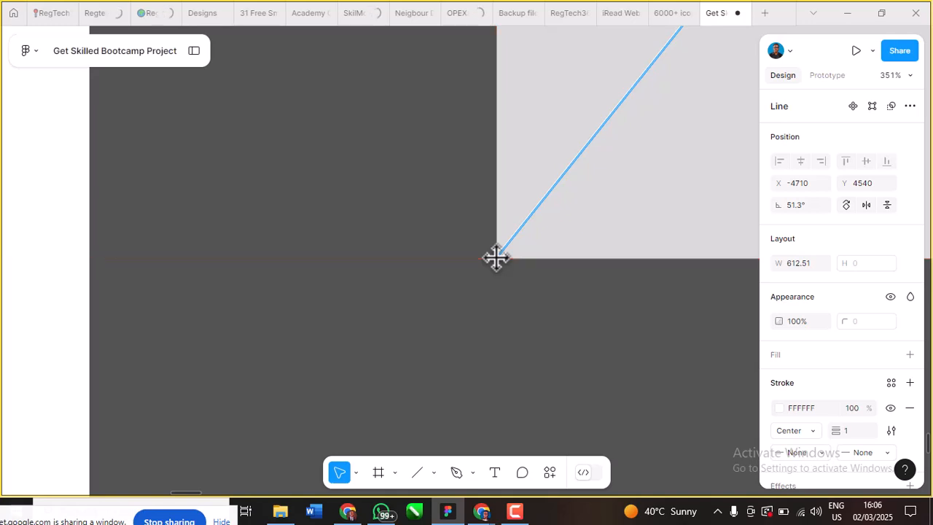
scroll(410, 263, "down", 2)
scroll(415, 268, "down", 5)
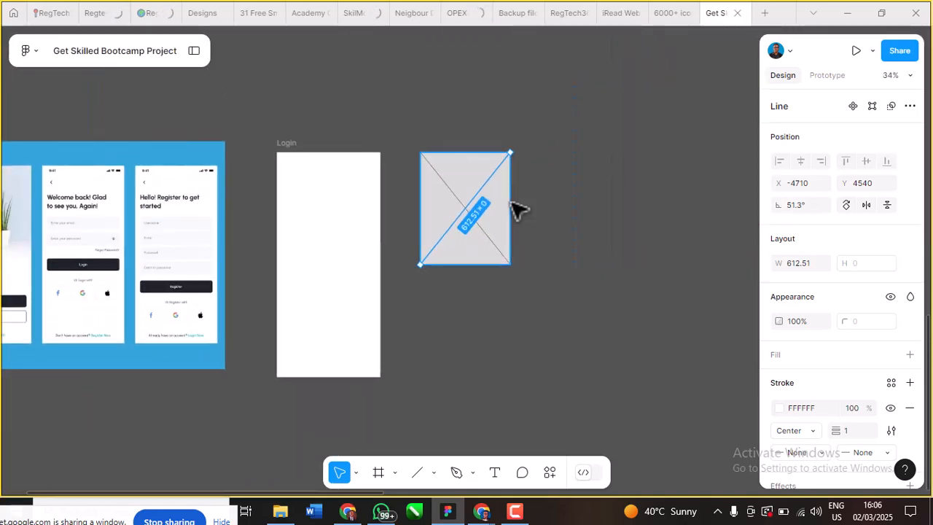
Step: Try to align the black diagonal's upper end more exactly with the rectangle's upper-left corner
scroll(350, 101, "up", 8)
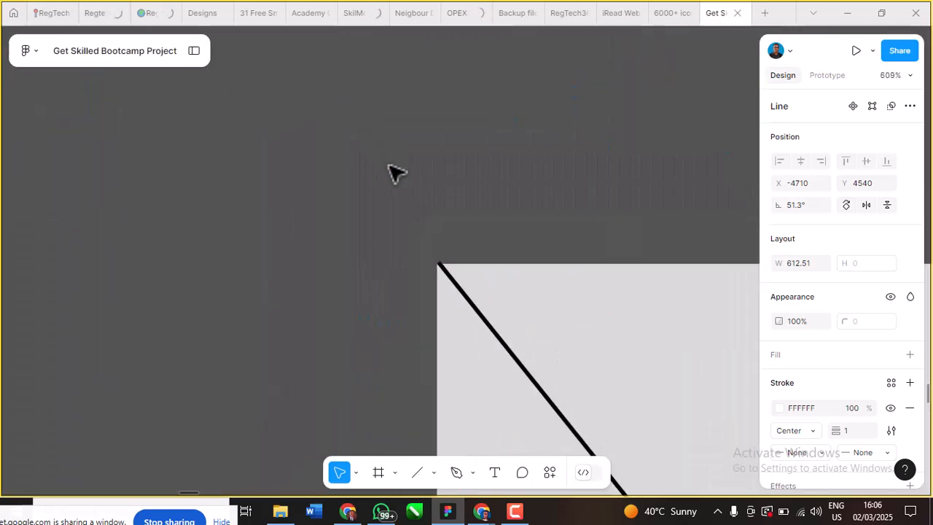
scroll(437, 266, "up", 5)
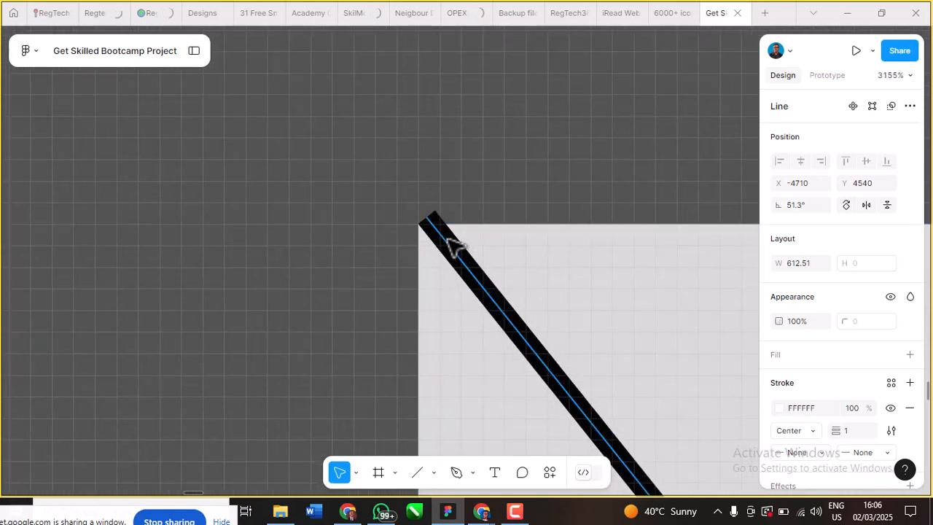
left_click(429, 218)
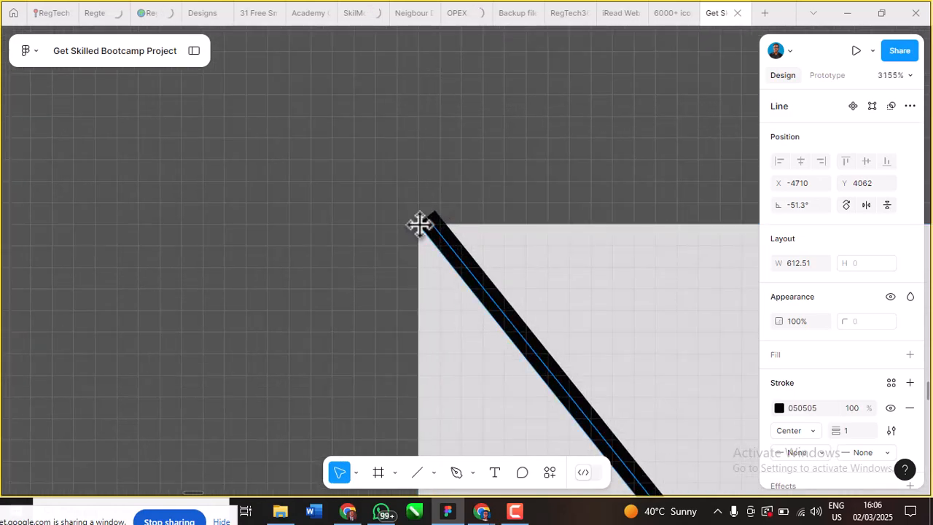
left_click_drag(419, 224, 410, 233)
scroll(408, 227, "down", 5)
scroll(409, 227, "down", 15)
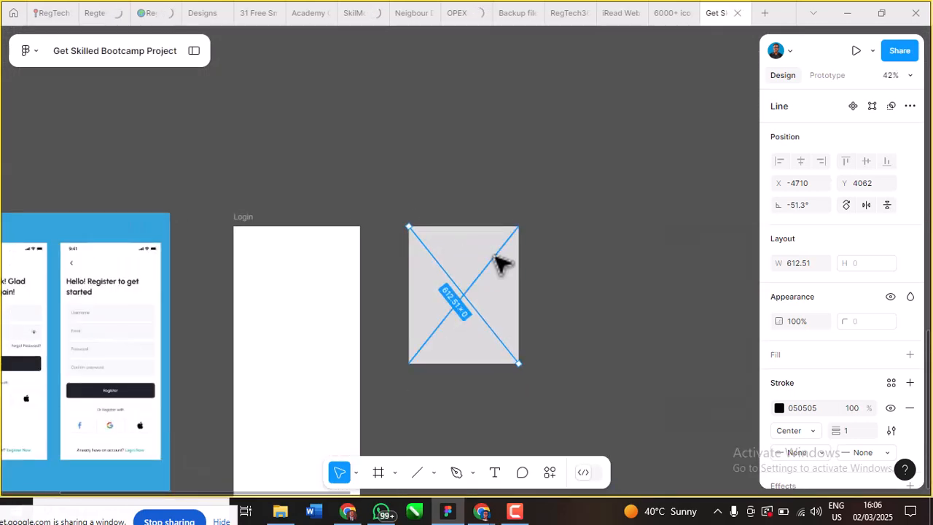
Step: Set the white second diagonal's stroke colour to 000000
left_click(495, 255)
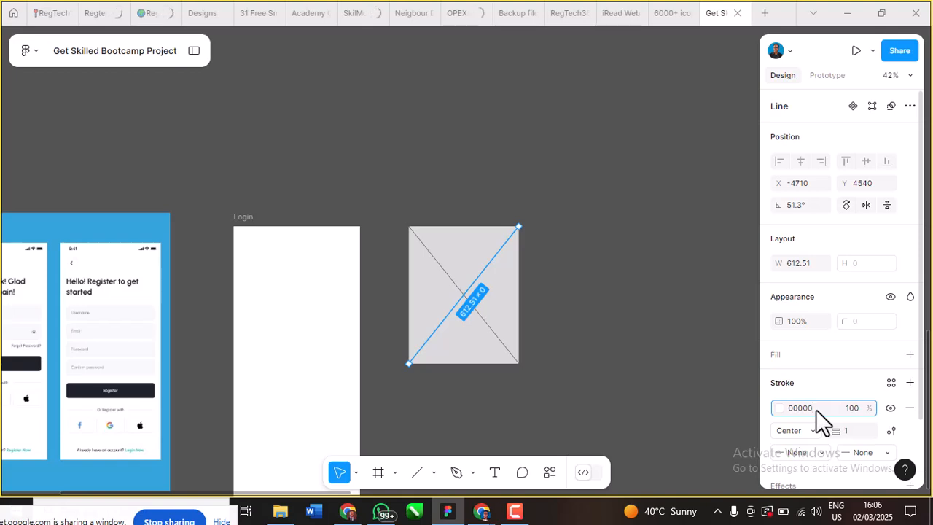
key("Return")
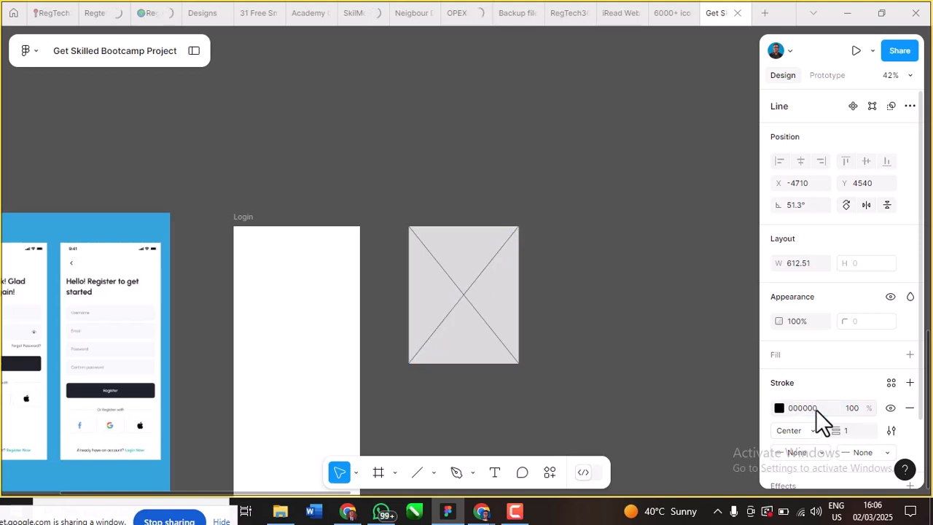
left_click(483, 198)
Step: Group the grey rectangle and its two diagonal lines into one image placeholder
scroll(483, 196, "down", 1)
scroll(470, 293, "up", 2)
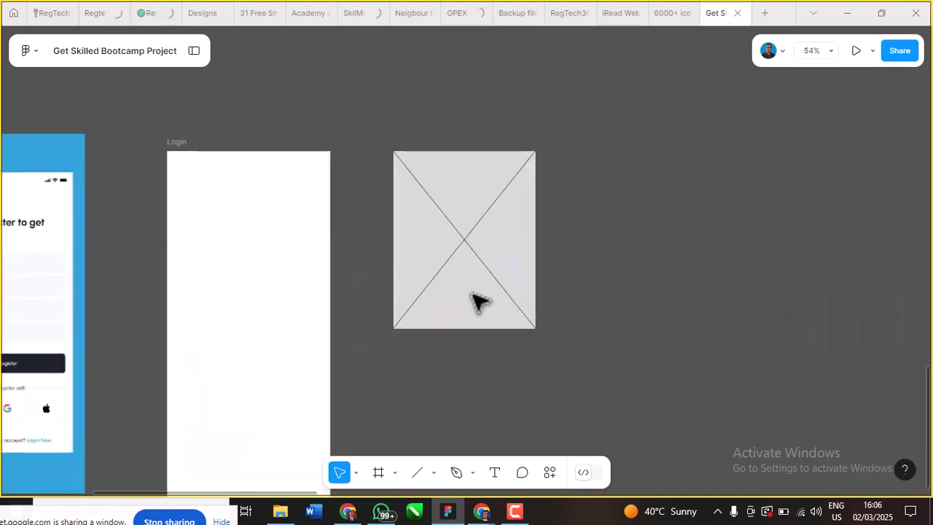
left_click_drag(359, 99, 637, 390)
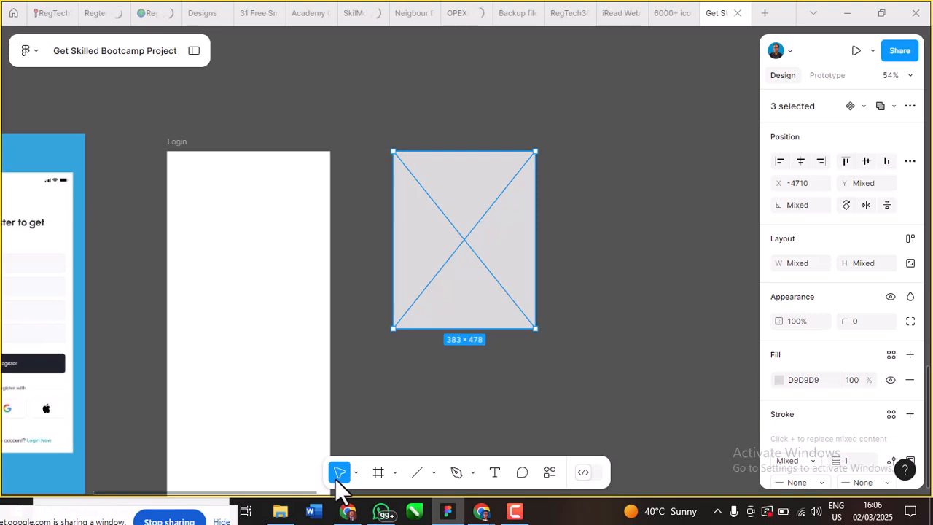
left_click_drag(354, 91, 646, 369)
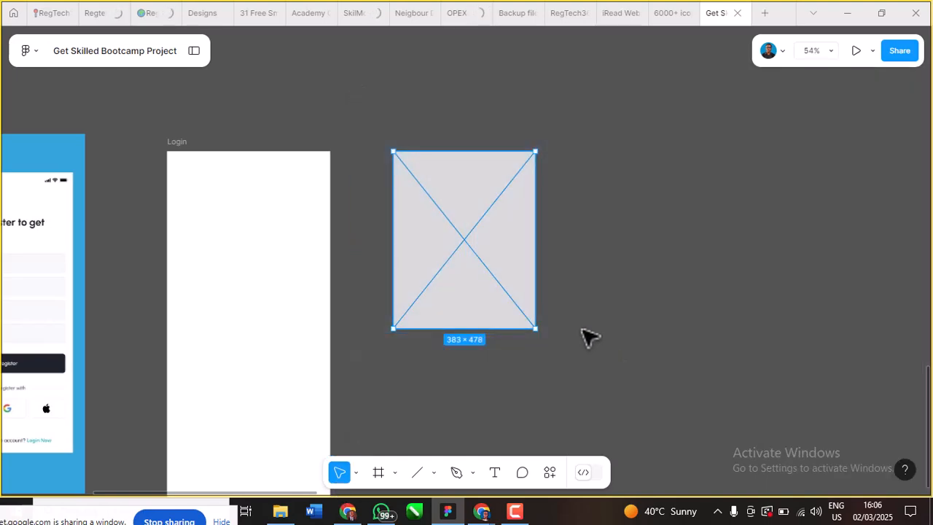
key("ctrl+g")
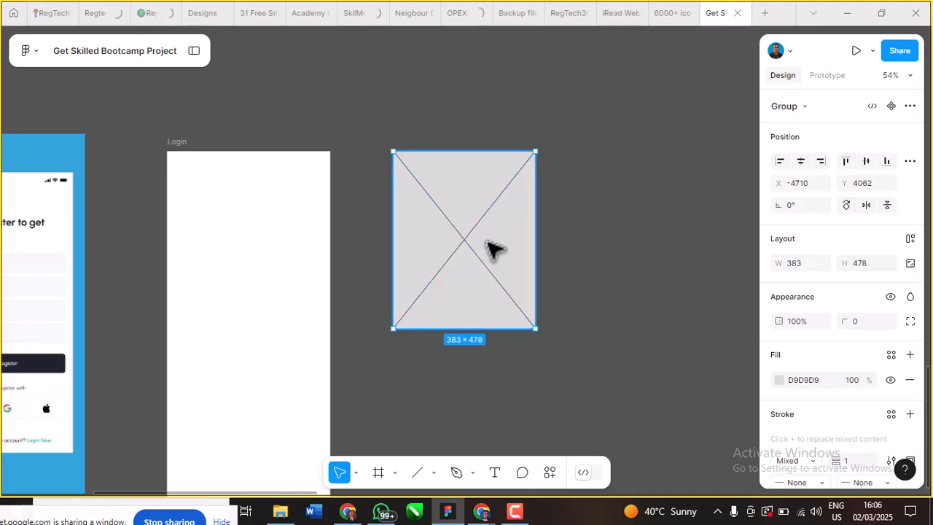
Step: Enlarge the placeholder group from its lower-right corner, and undo the resize
scroll(493, 248, "down", 5, "ctrl")
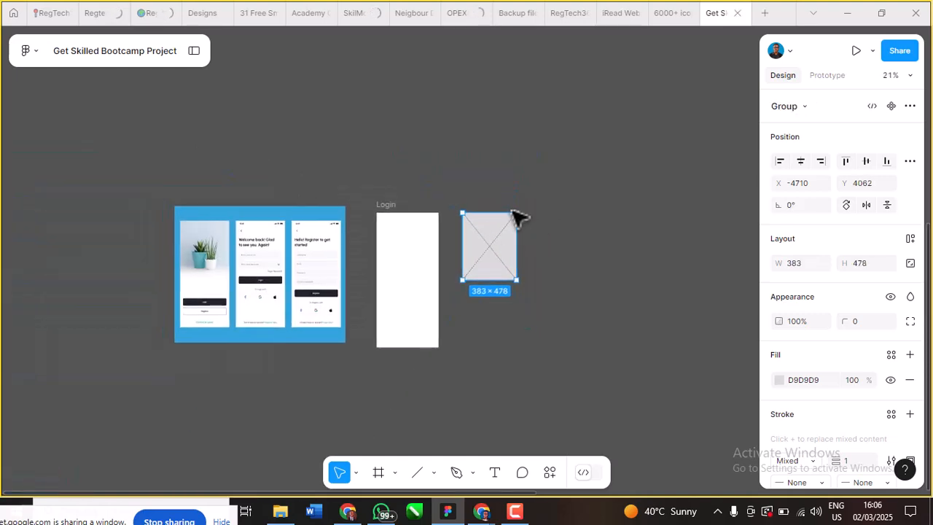
scroll(508, 252, "up", 5)
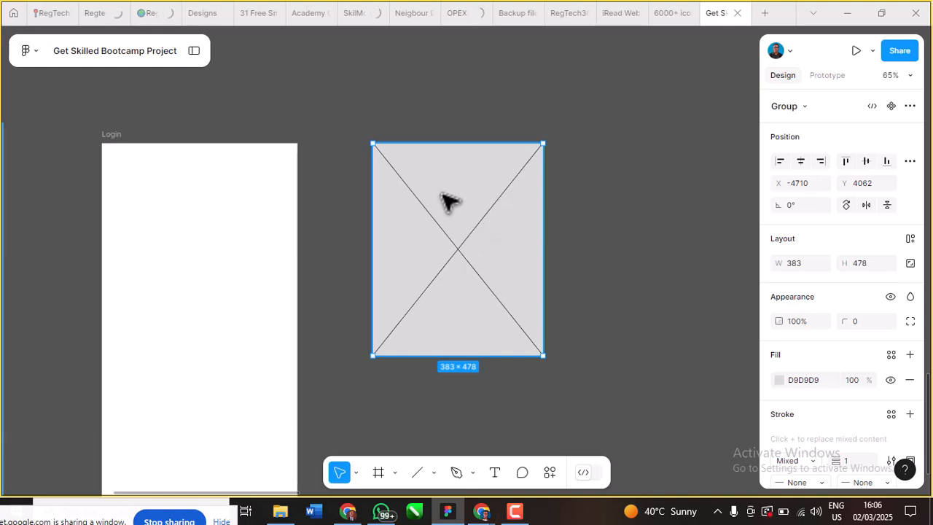
left_click_drag(543, 357, 593, 416)
key("ctrl+z")
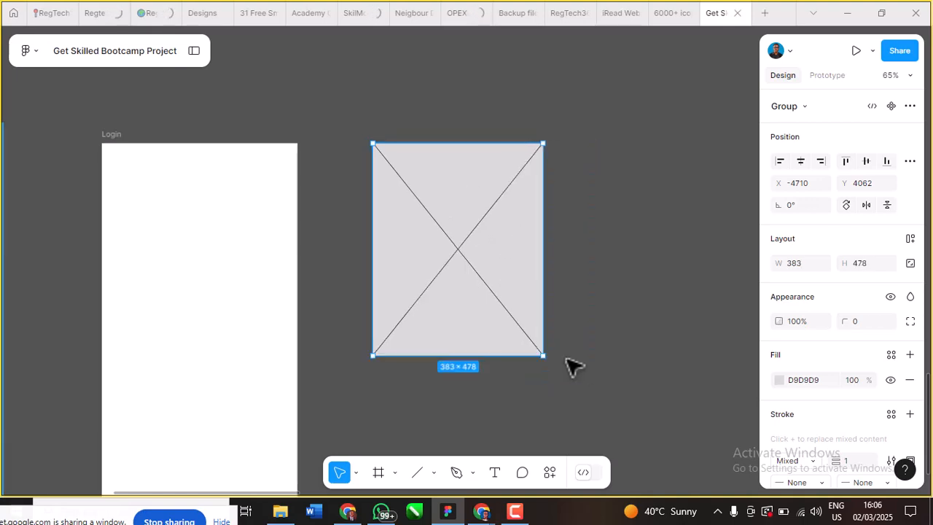
Step: Deselect the placeholder group, restore the full interface and show the file's page and layer list
scroll(512, 215, "down", 5)
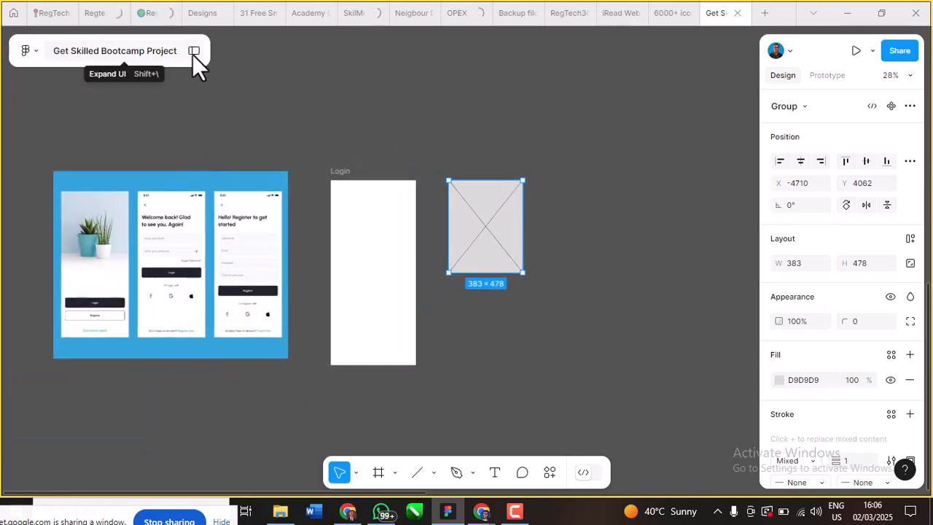
left_click(408, 62)
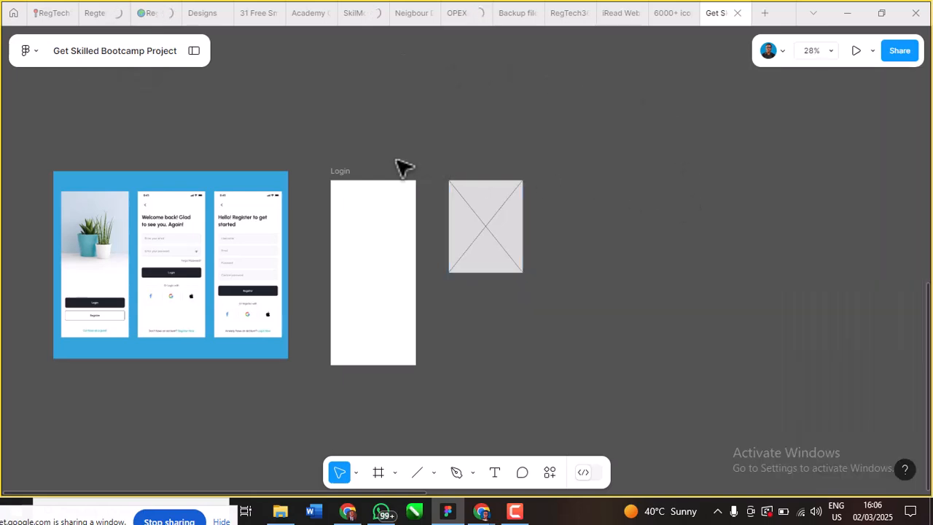
left_click(193, 51)
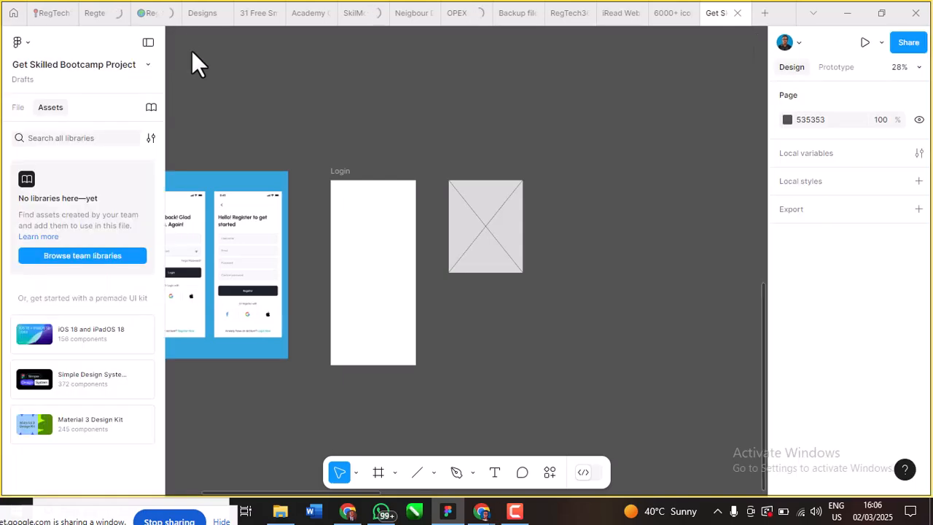
left_click(18, 107)
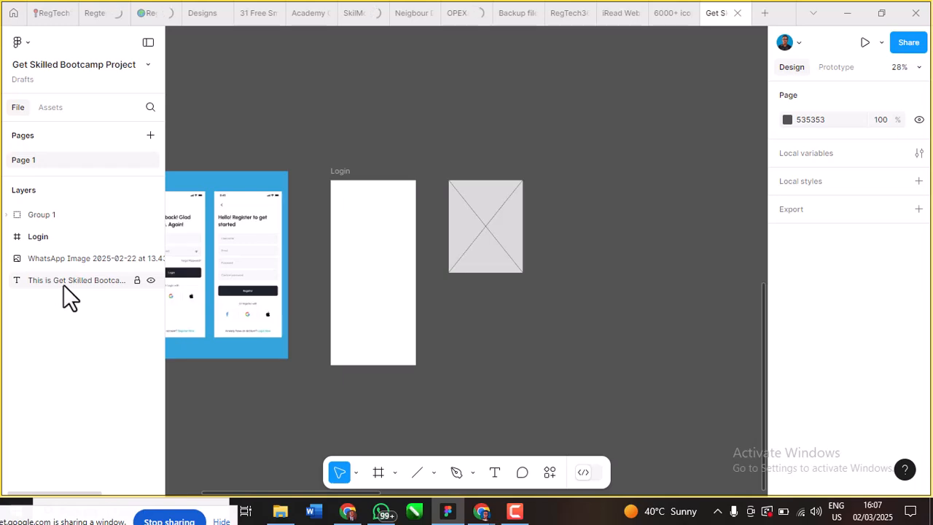
Step: Check which canvas objects the listed layers belong to, including the text layer and the reference image
scroll(364, 255, "down", 5)
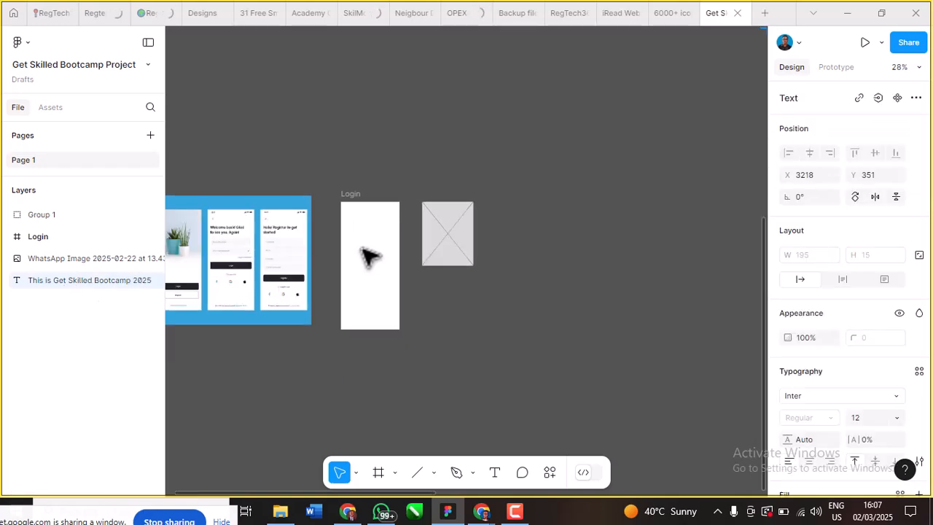
scroll(448, 292, "up", 1)
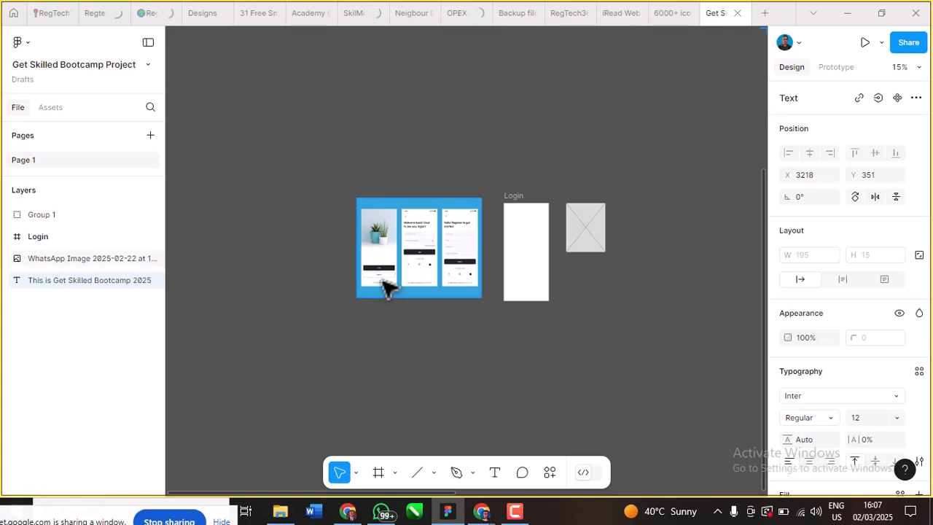
scroll(385, 285, "up", 4)
scroll(466, 222, "down", 2)
scroll(470, 223, "right", 4)
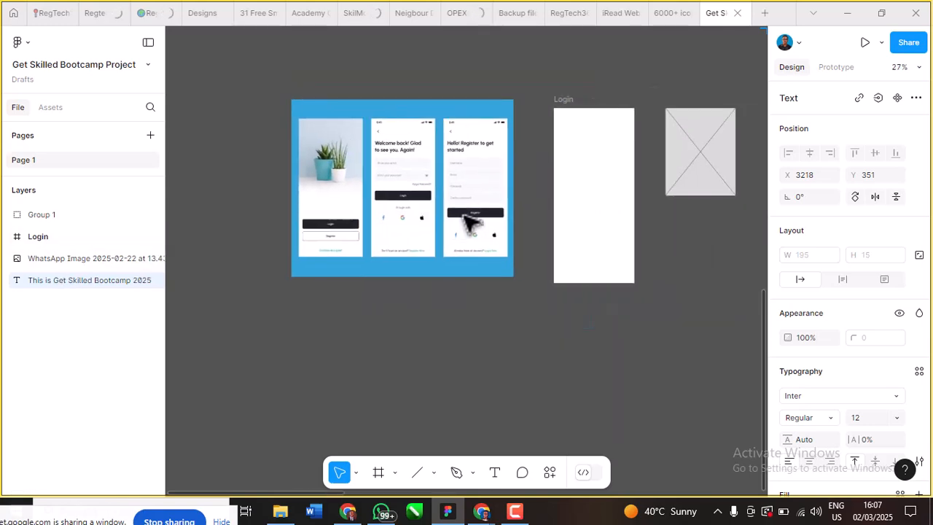
scroll(470, 222, "left", 1)
scroll(462, 215, "left", 1)
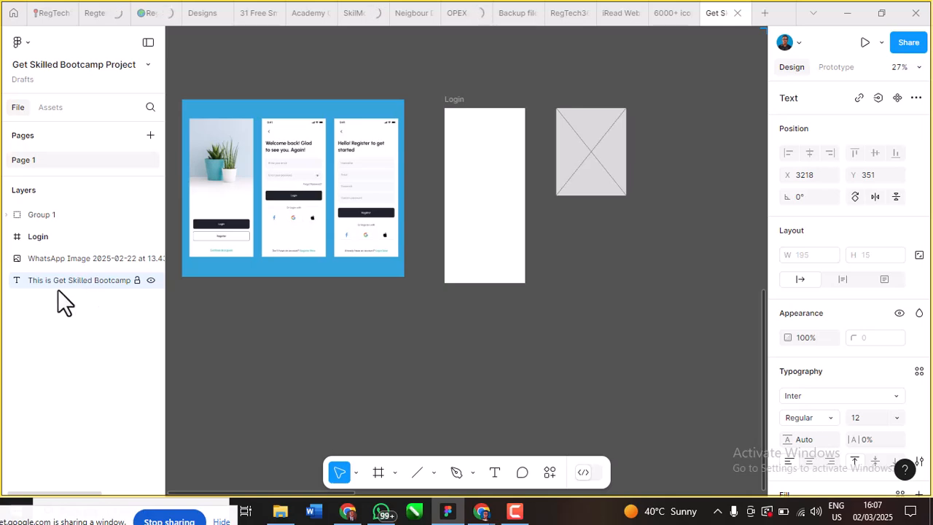
left_click(333, 141)
scroll(467, 239, "down", 5)
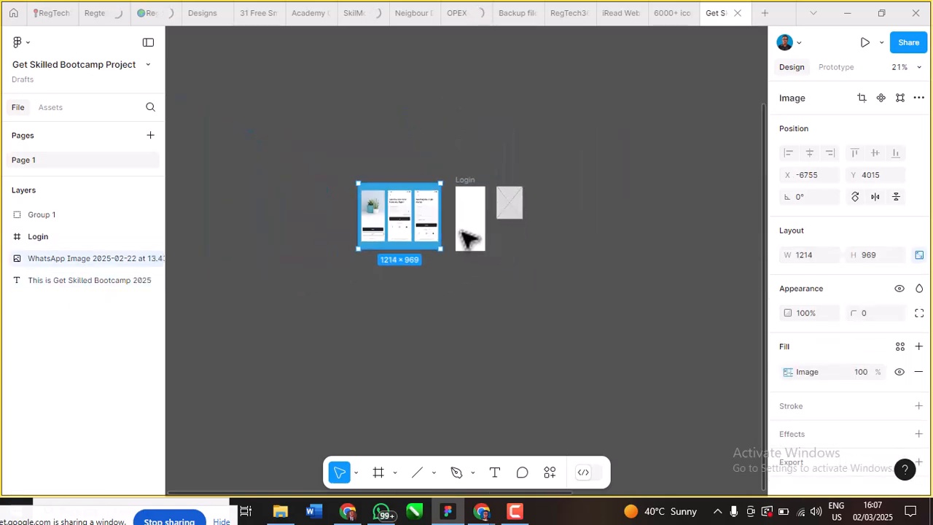
scroll(470, 239, "down", 4)
left_click(476, 328)
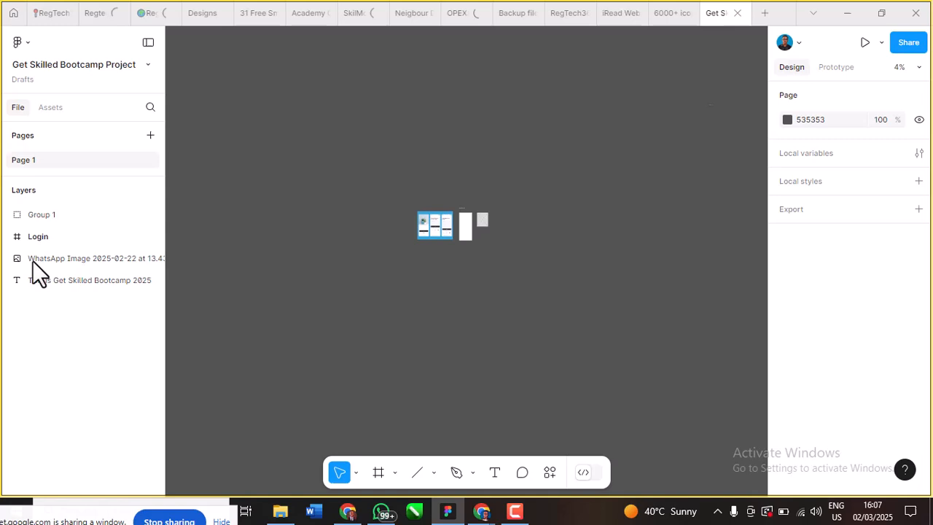
Step: Locate the stray text "This is Get Skilled Bootcamp 2025" far from the screens and delete it
left_click(69, 282)
key("shift+2")
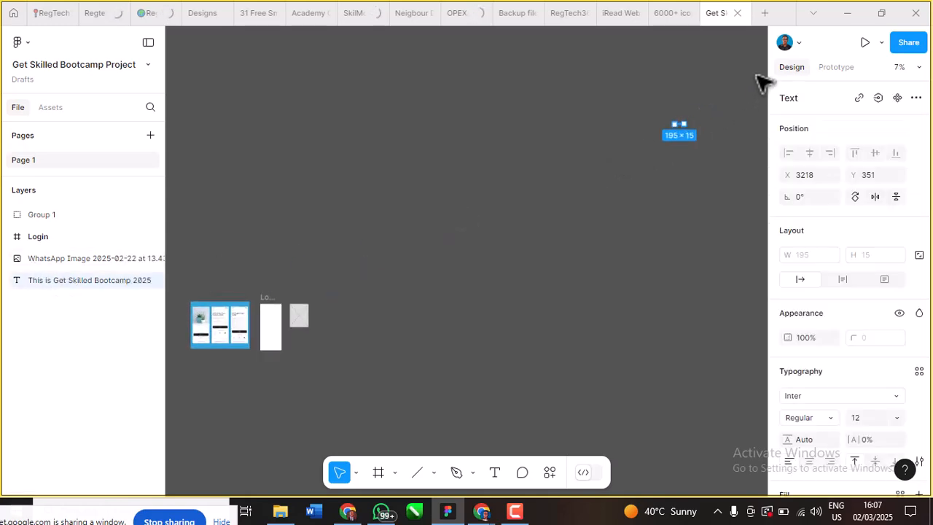
scroll(510, 229, "up", 10)
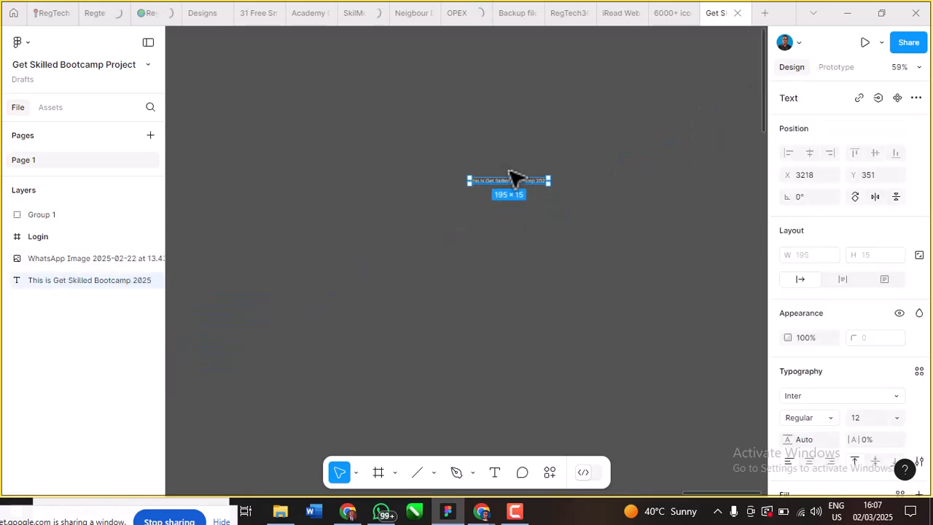
scroll(534, 184, "up", 4)
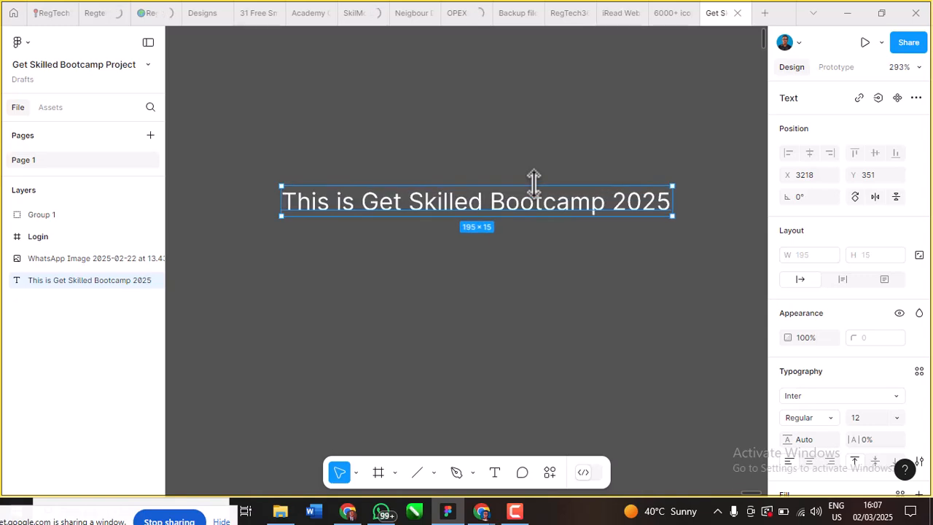
scroll(534, 183, "down", 2)
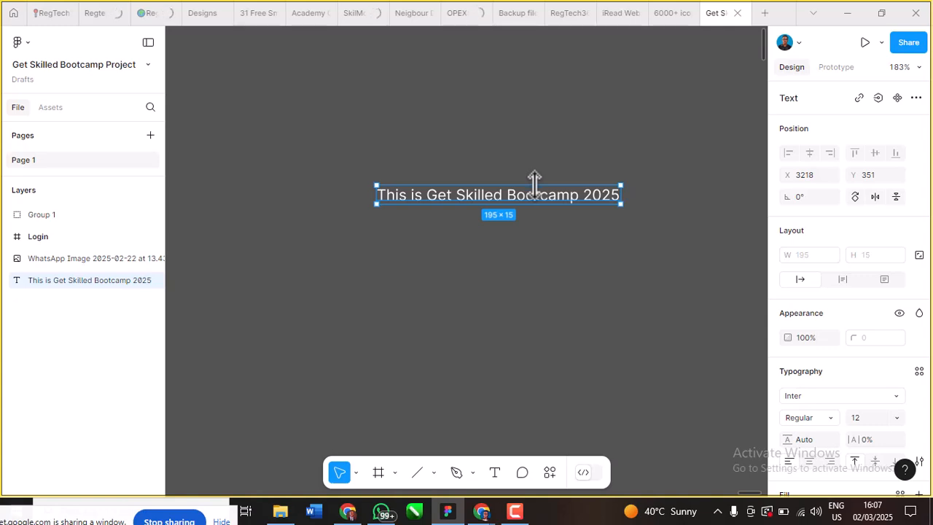
scroll(535, 183, "down", 10)
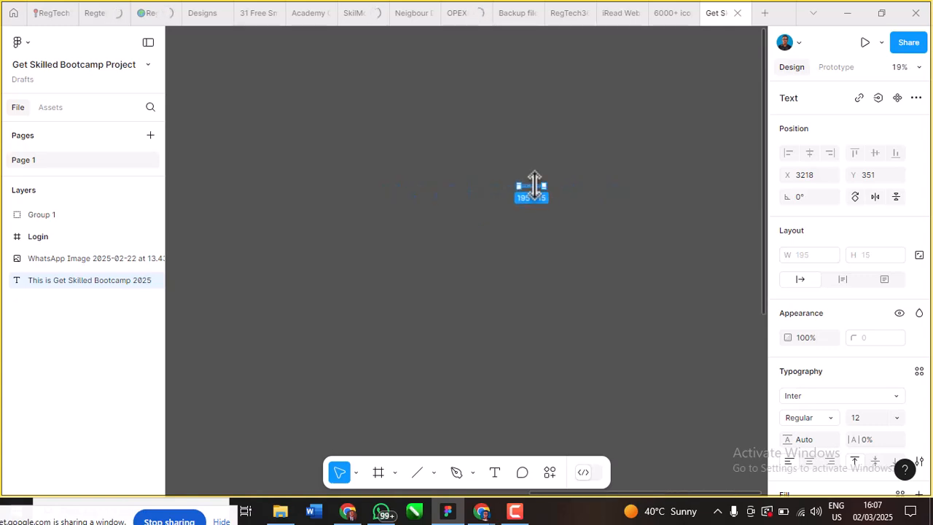
scroll(534, 192, "left", 3)
scroll(535, 192, "down", 2)
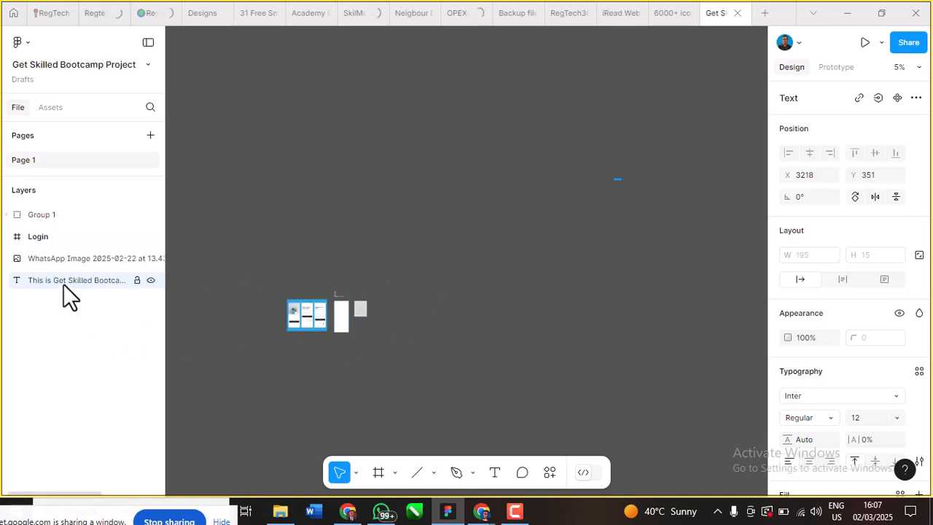
scroll(663, 150, "up", 6)
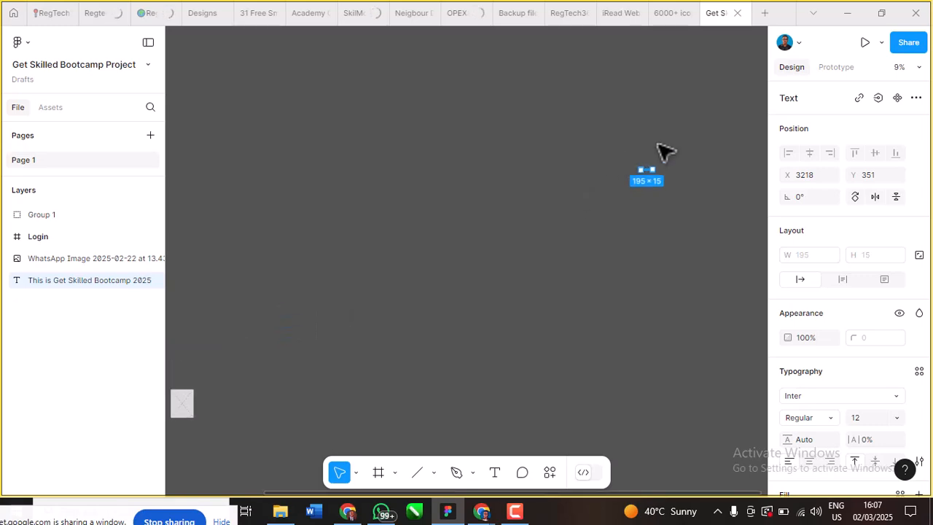
scroll(628, 247, "up", 4)
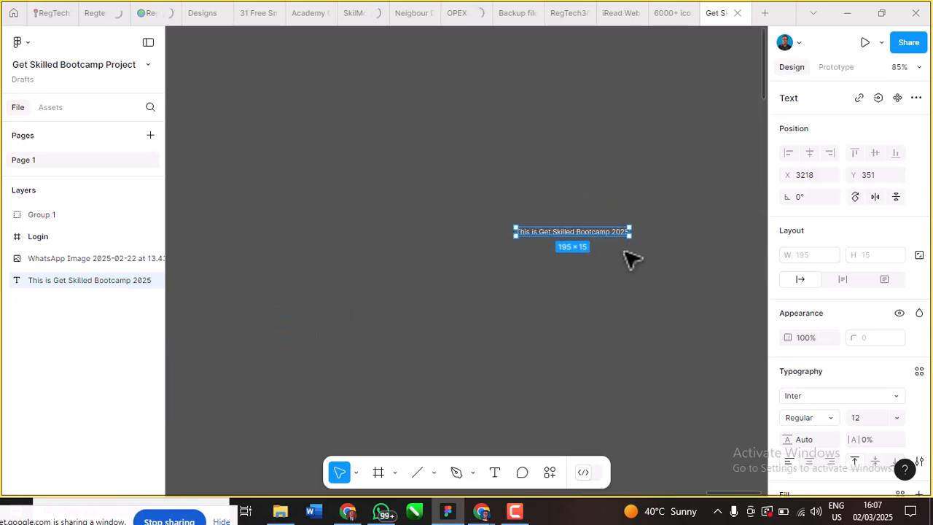
key("Delete")
Step: Bring the reference image and Login frame back into view with the Hand tool, and return to the Move tool
scroll(607, 233, "down", 8)
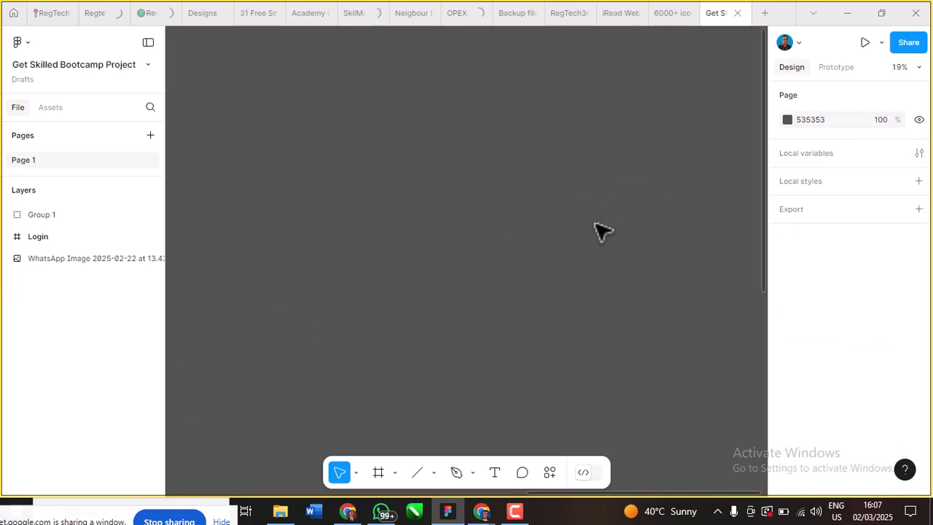
scroll(595, 224, "down", 2)
scroll(596, 224, "left", 2)
scroll(596, 223, "down", 2)
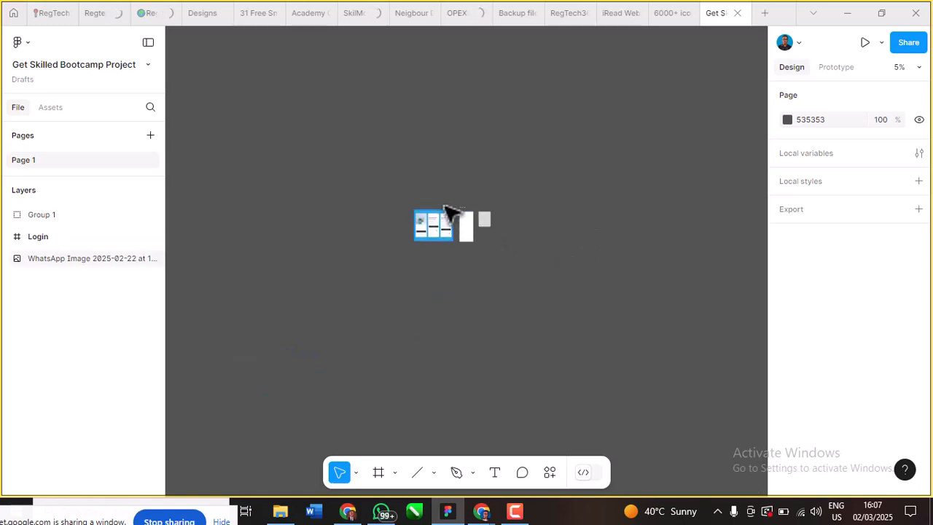
scroll(443, 206, "up", 2)
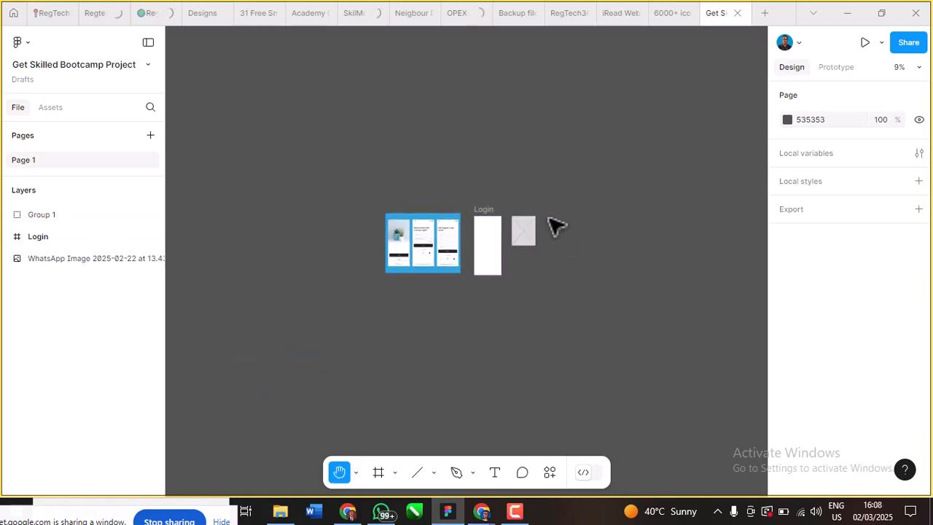
key("h")
left_click_drag(624, 187, 616, 217)
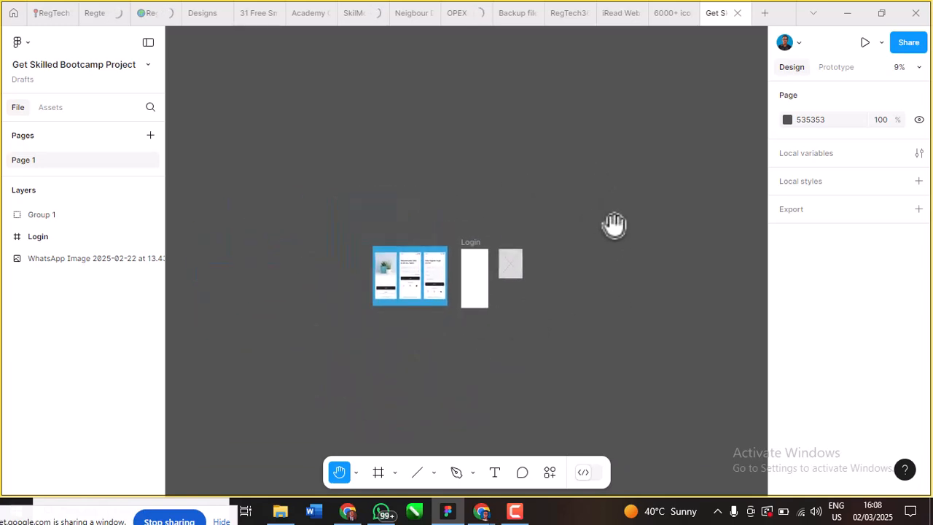
left_click(357, 473)
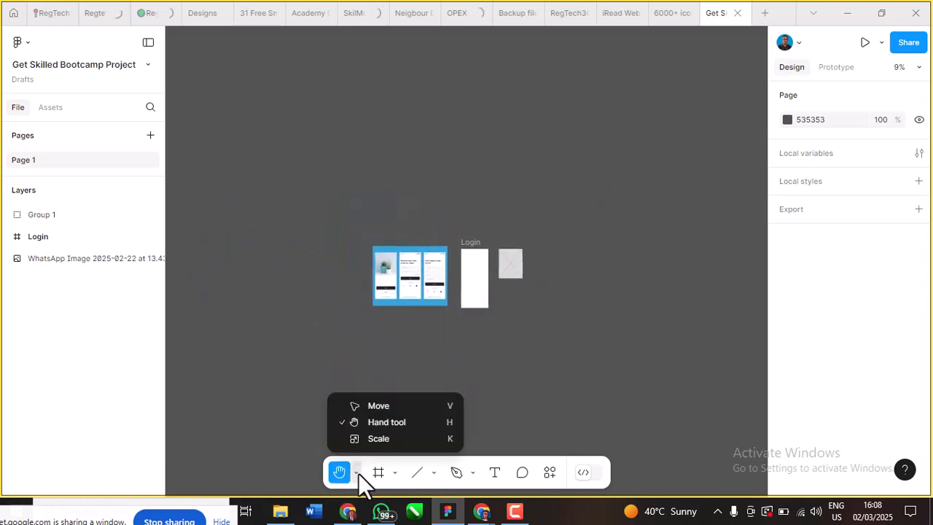
left_click(373, 406)
Step: Rename the placeholder group's layer as "Sketch image rep"
scroll(395, 263, "up", 5)
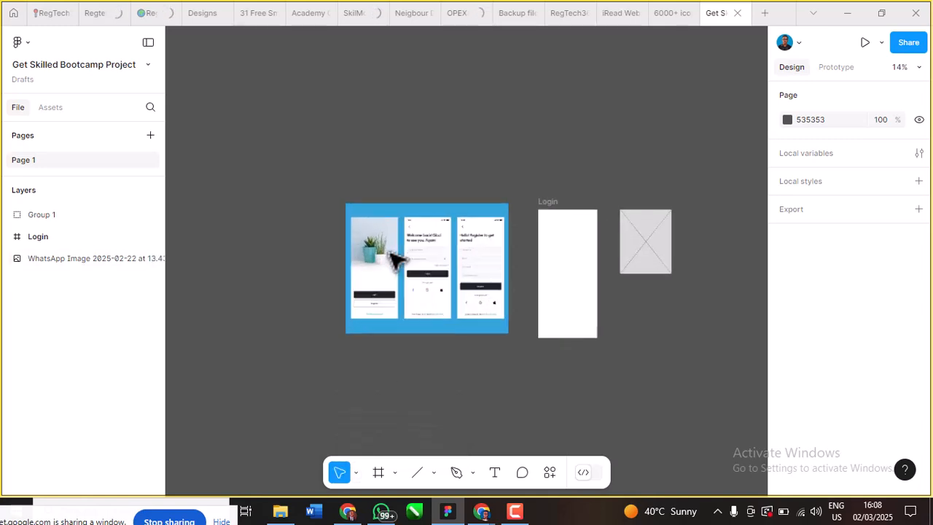
scroll(396, 263, "down", 2)
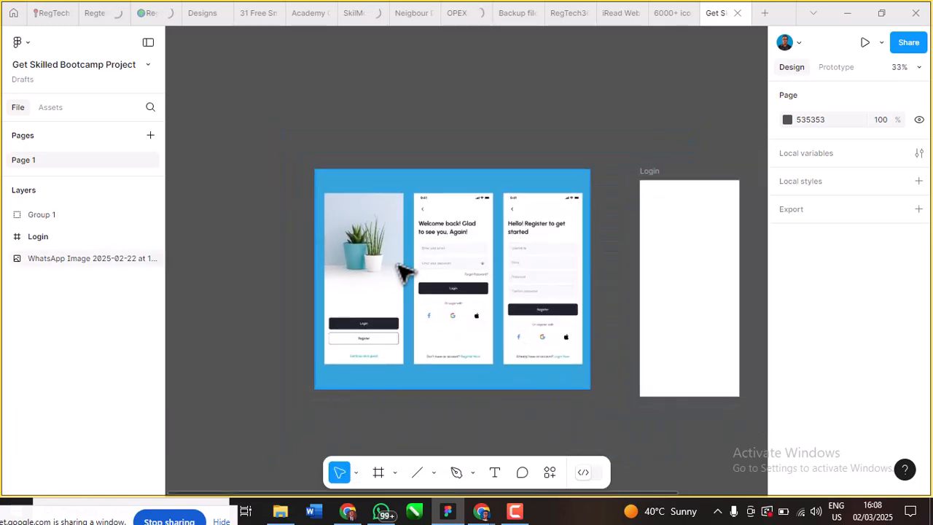
scroll(400, 267, "right", 1)
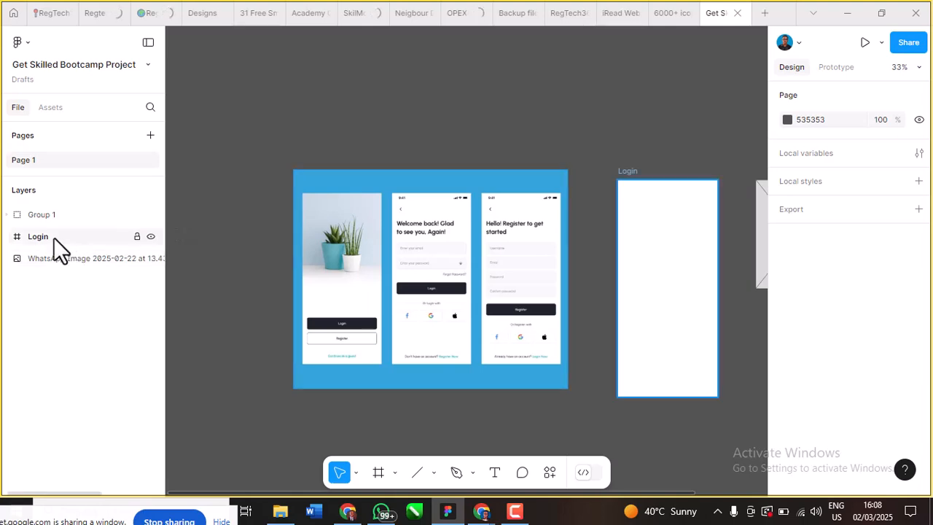
double_click(42, 216)
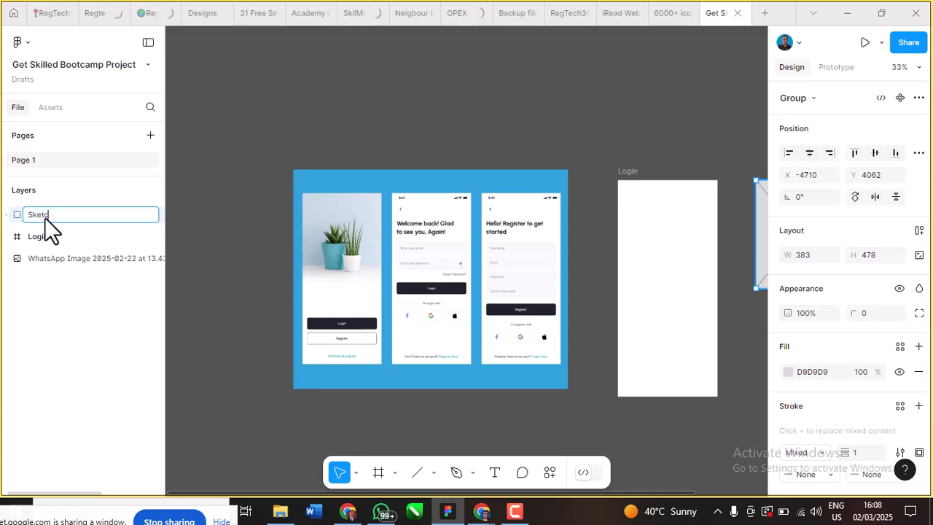
type("Sketch image rep")
key("Return")
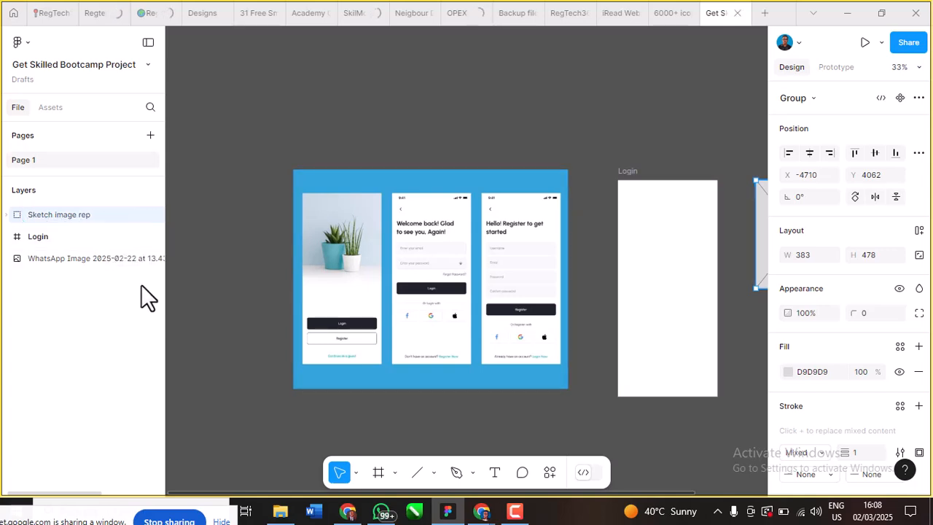
Step: Move the crossed image placeholder into the Login frame, aligned with the frame's upper-left corner at X 0, Y 0
scroll(211, 285, "right", 3)
scroll(444, 228, "down", 2)
scroll(444, 227, "down", 1)
scroll(558, 226, "up", 2)
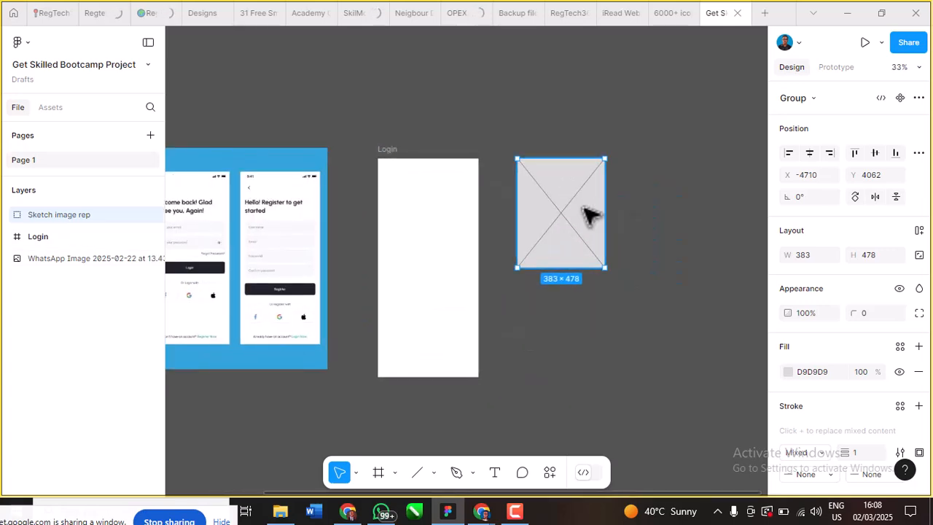
left_click_drag(590, 212, 443, 209)
Step: Enlarge the placeholder to the Login frame's full width of 440 and a height of about 644, and deselect it
scroll(446, 204, "up", 5)
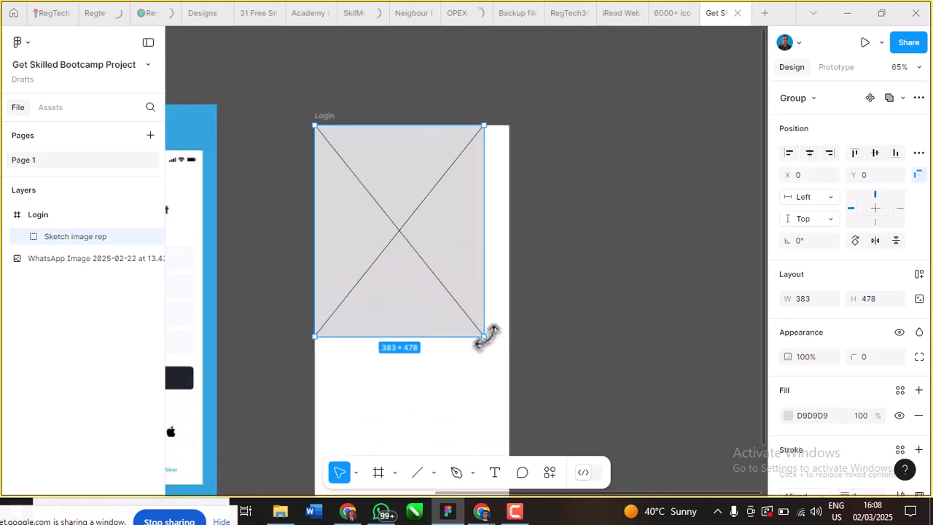
left_click_drag(484, 337, 508, 366)
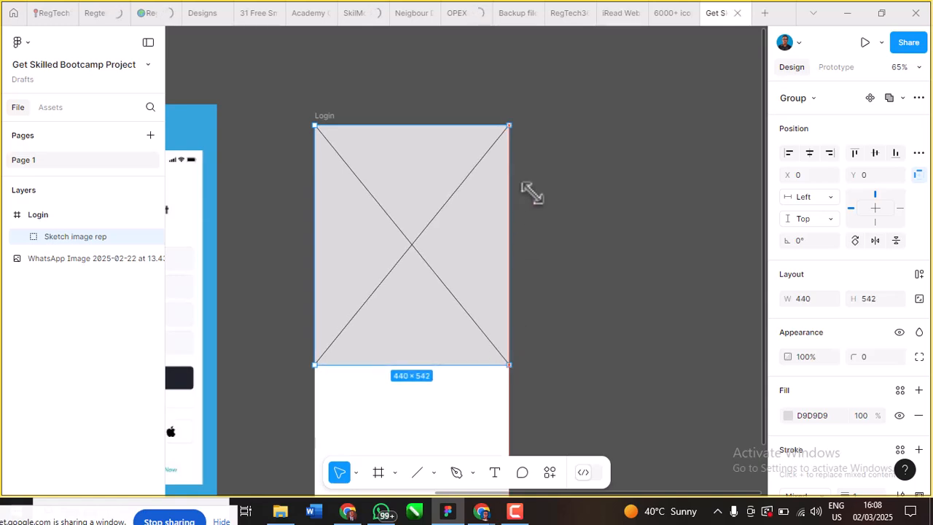
scroll(532, 197, "down", 5)
scroll(519, 293, "up", 5)
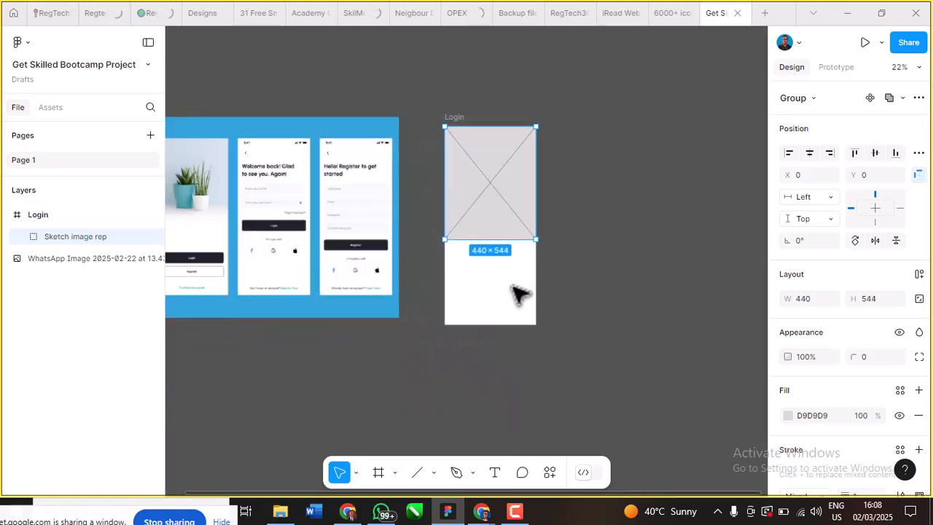
left_click_drag(483, 211, 486, 243)
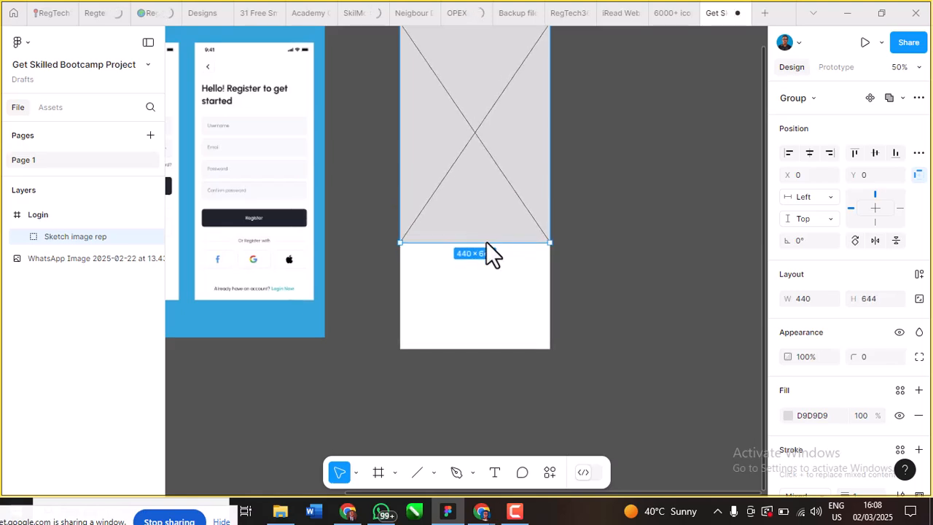
scroll(486, 244, "down", 2)
left_click(584, 191)
scroll(587, 198, "down", 3)
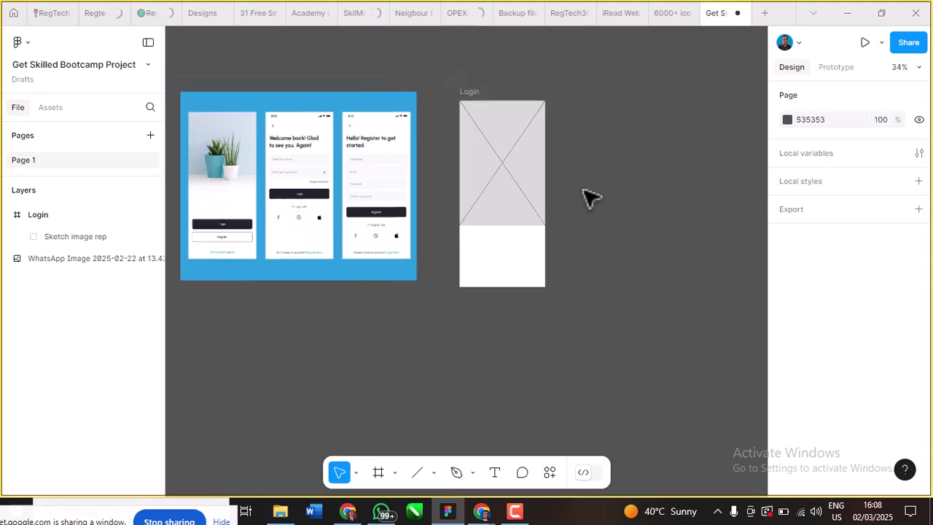
scroll(495, 198, "up", 3)
scroll(496, 197, "left", 1)
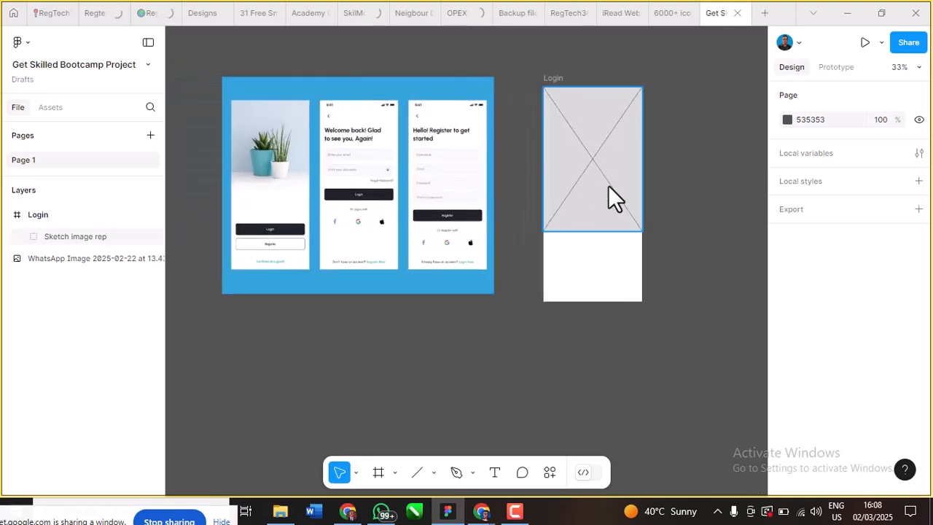
Step: Examine the buttons on the reference login screens and the empty lower part of the Login frame
scroll(607, 185, "up", 3)
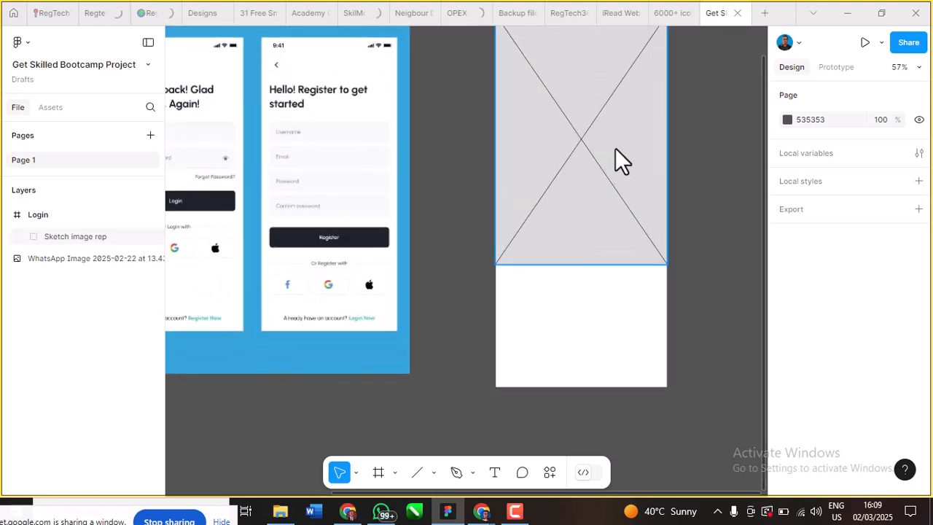
scroll(615, 148, "down", 3)
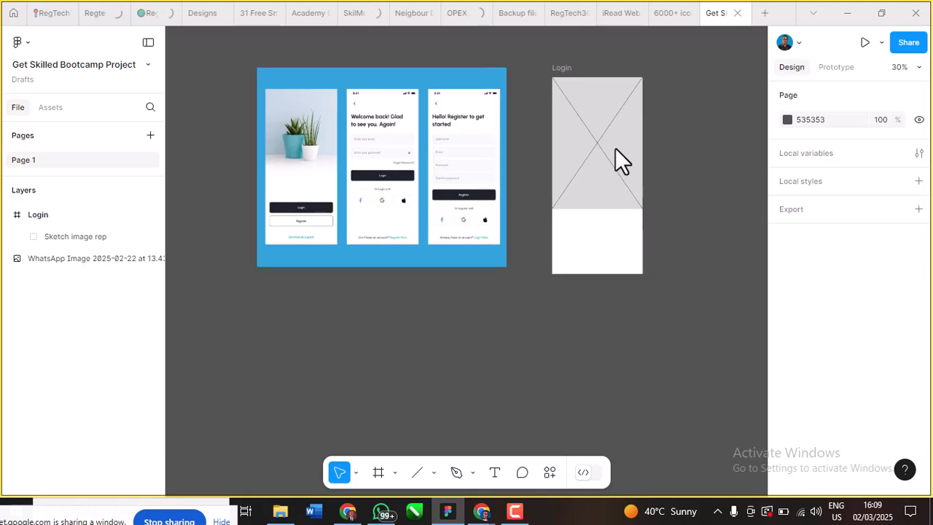
scroll(325, 226, "up", 2)
scroll(299, 211, "down", 1)
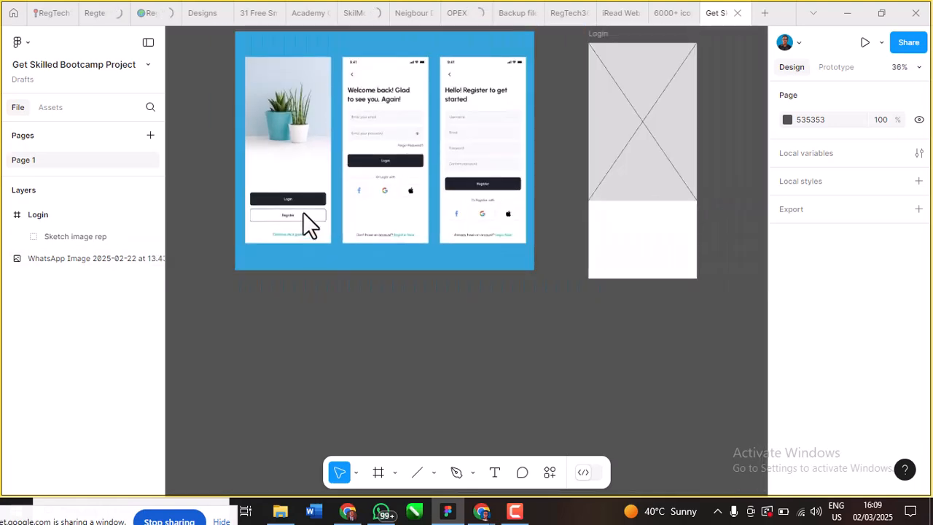
scroll(728, 243, "up", 2)
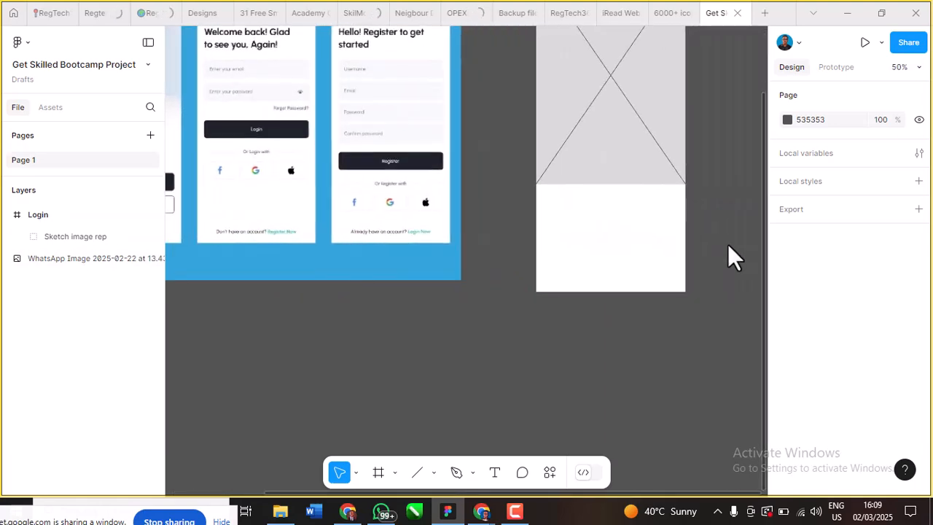
scroll(729, 245, "down", 3)
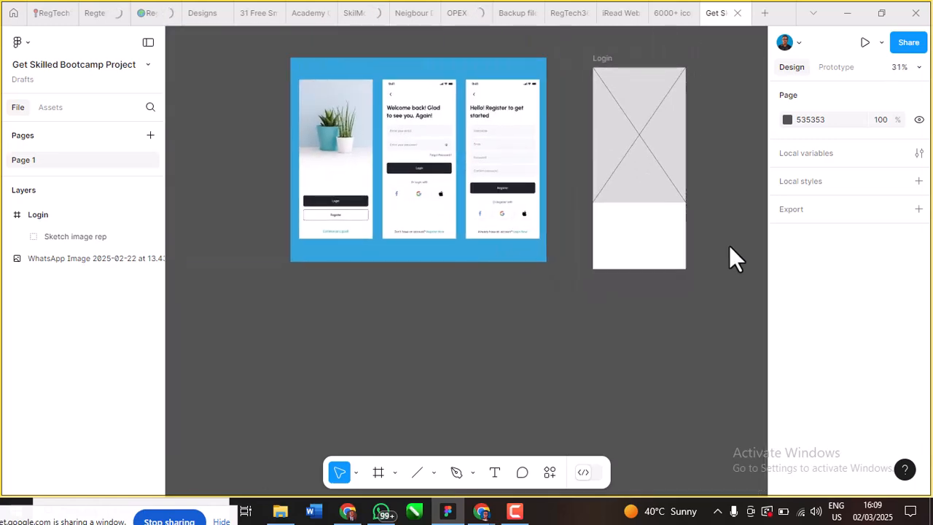
scroll(729, 244, "up", 2)
scroll(729, 245, "up", 2)
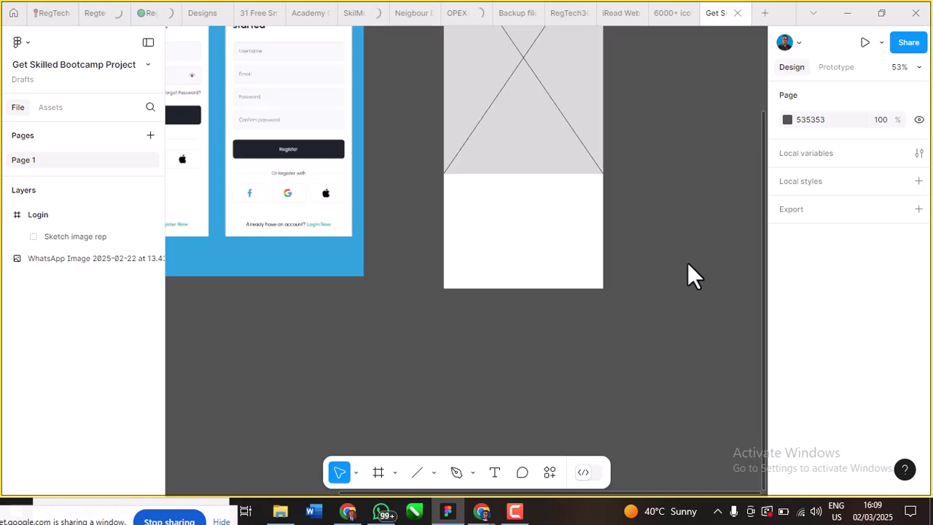
scroll(686, 261, "down", 2)
scroll(681, 259, "up", 4)
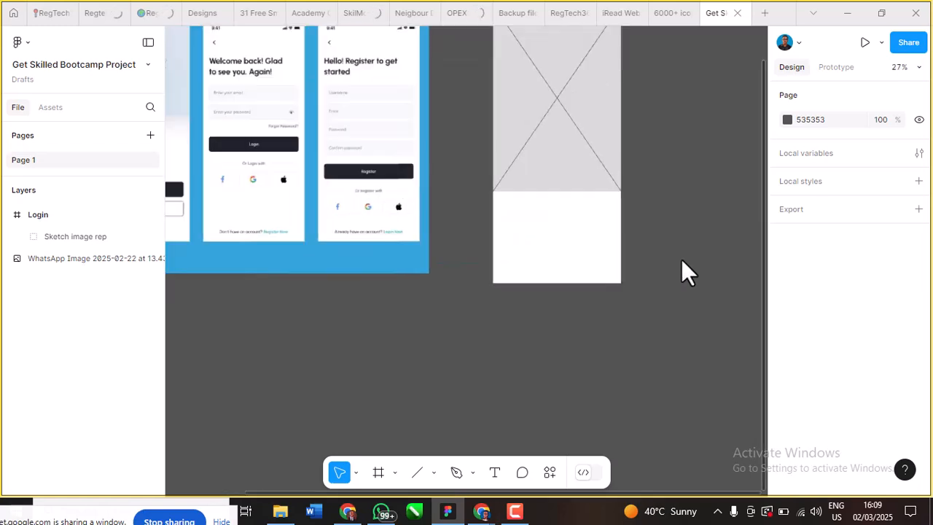
scroll(560, 229, "down", 3)
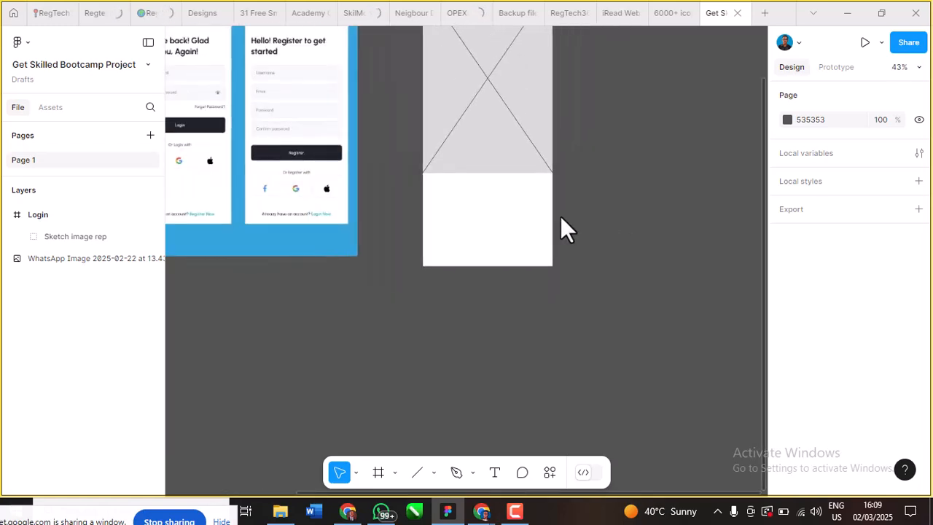
scroll(590, 202, "up", 3)
scroll(417, 303, "down", 2)
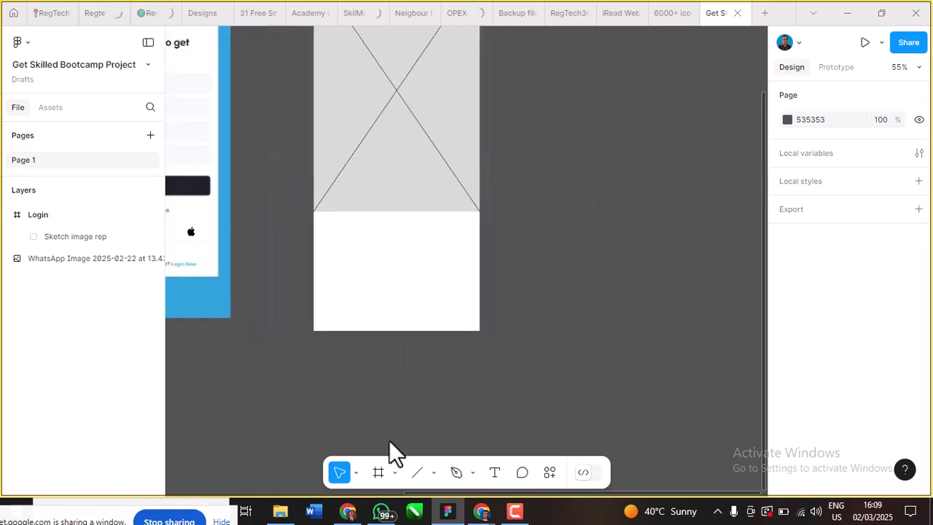
Step: Draw a new frame of about 246 × 38 on the empty canvas beside the lower part of the Login frame
left_click(377, 473)
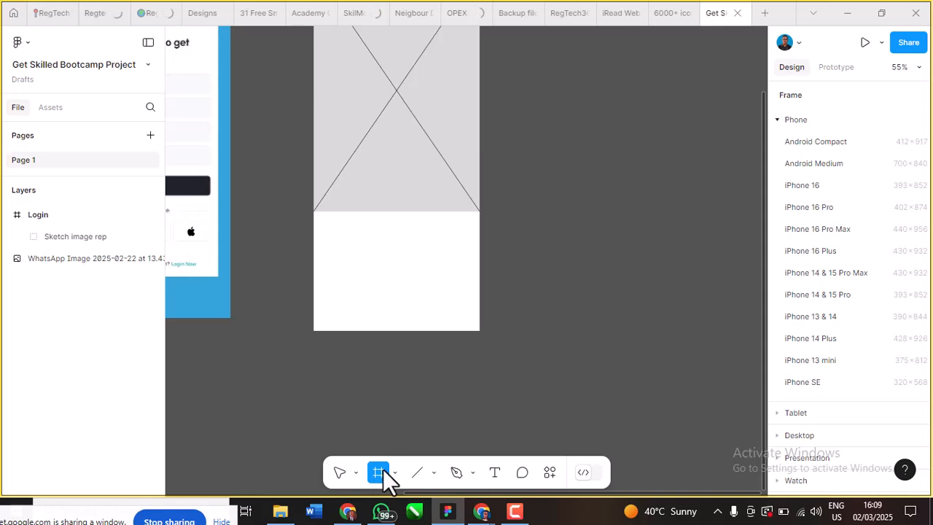
left_click(391, 470)
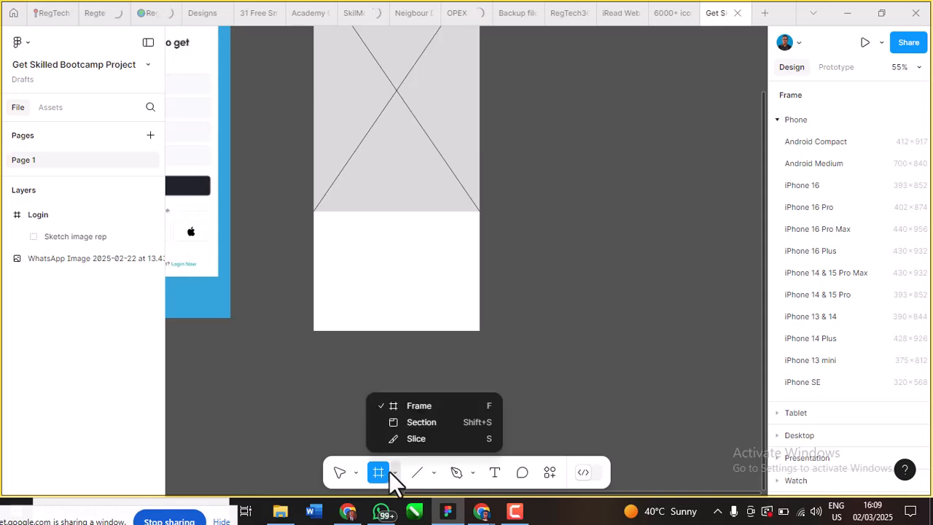
left_click(384, 471)
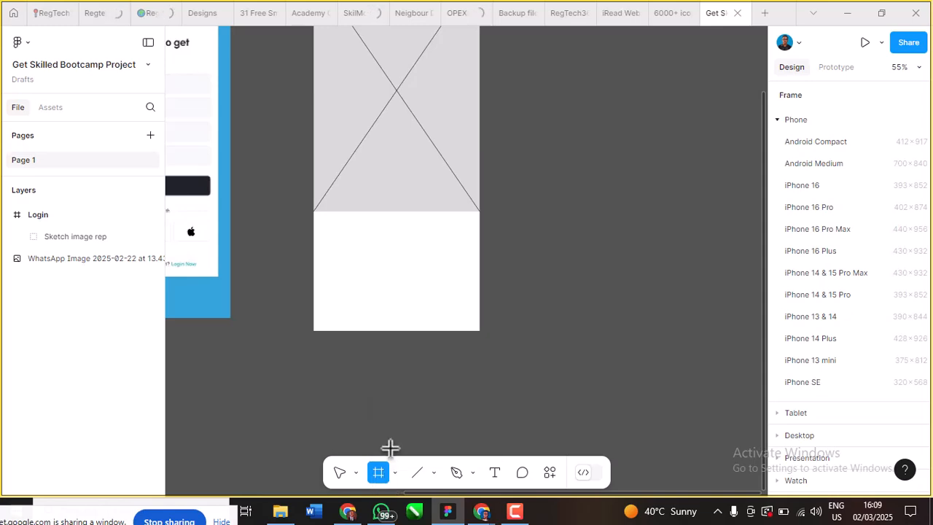
scroll(497, 356, "up", 1)
scroll(498, 356, "up", 1)
scroll(491, 354, "down", 2)
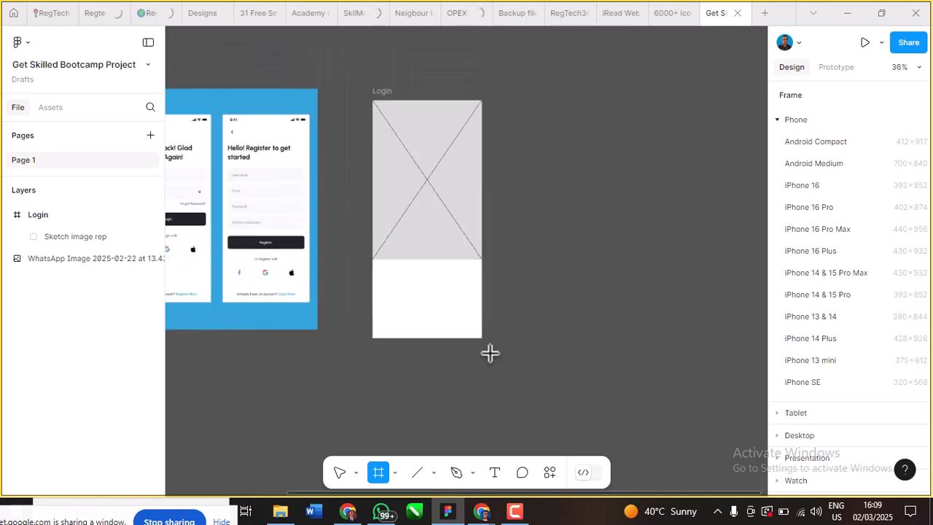
scroll(484, 354, "left", 1)
scroll(479, 353, "right", 1)
scroll(480, 252, "up", 3)
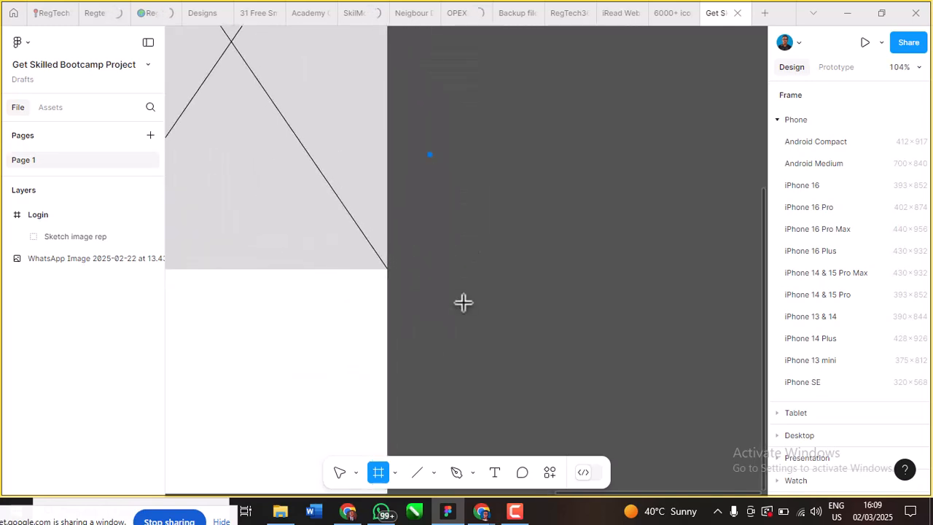
scroll(462, 303, "down", 1)
scroll(461, 303, "down", 1)
scroll(431, 139, "up", 4)
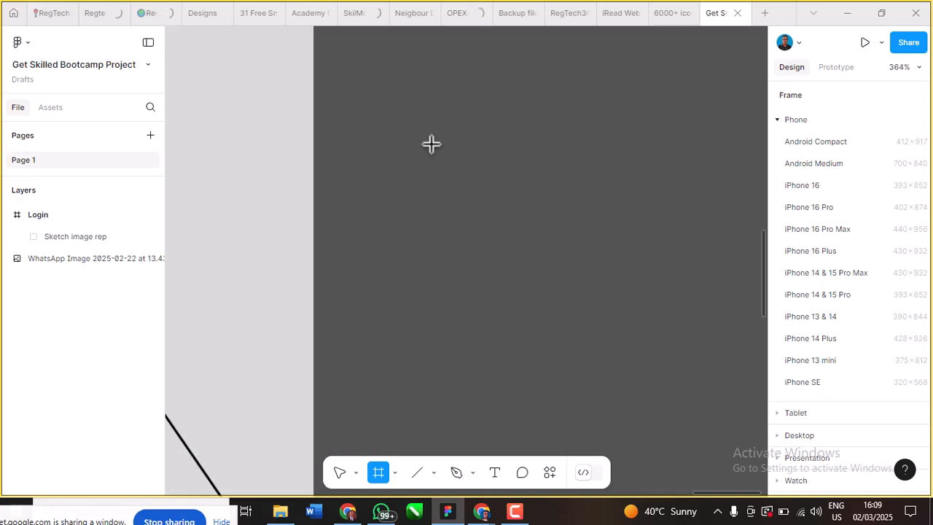
scroll(431, 145, "down", 5)
scroll(455, 243, "up", 3)
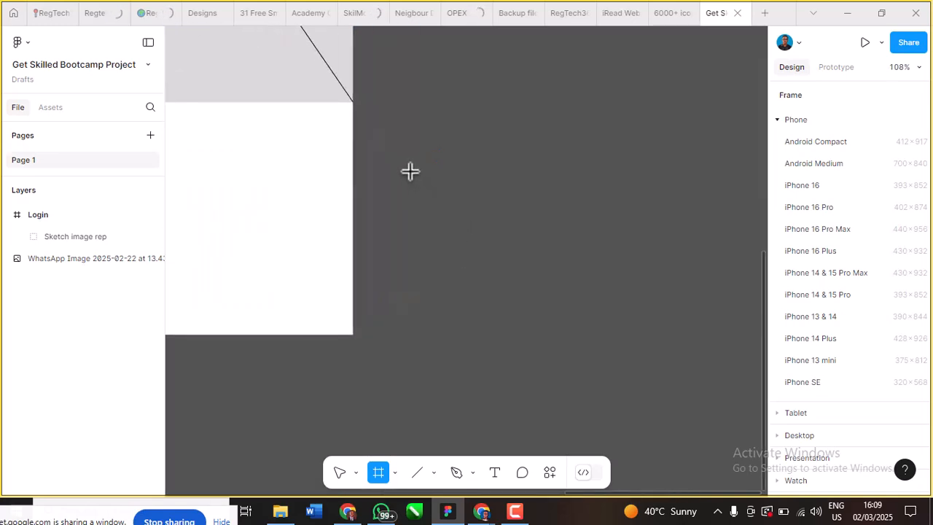
mouse_move(411, 172)
left_mouse_down()
mouse_move(493, 233)
mouse_move(529, 223)
mouse_move(543, 195)
mouse_move(591, 200)
left_mouse_up()
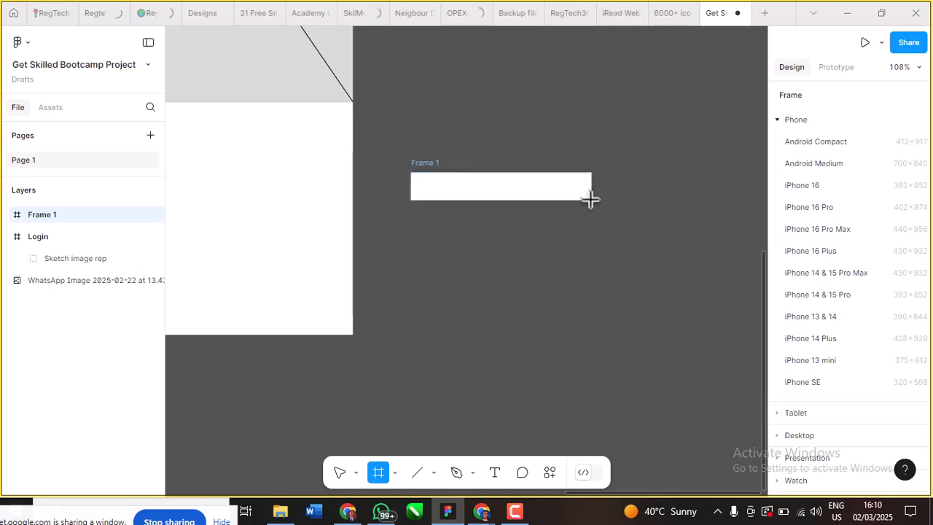
scroll(566, 195, "down", 4)
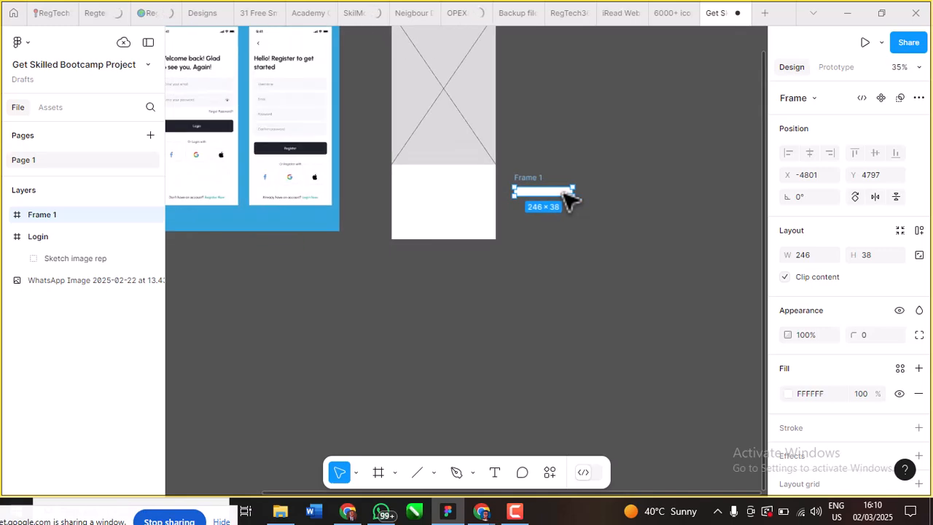
scroll(568, 198, "up", 2)
scroll(567, 196, "up", 2)
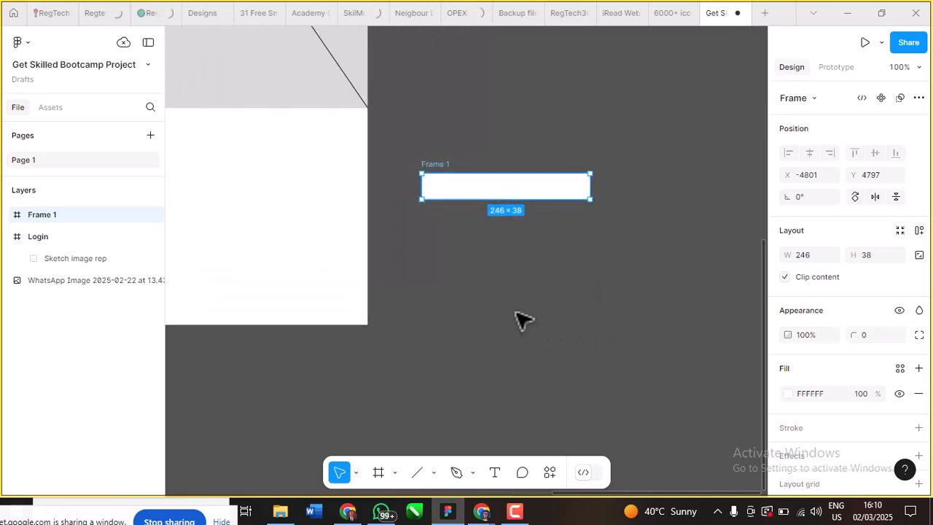
scroll(462, 284, "down", 4)
scroll(381, 106, "up", 2)
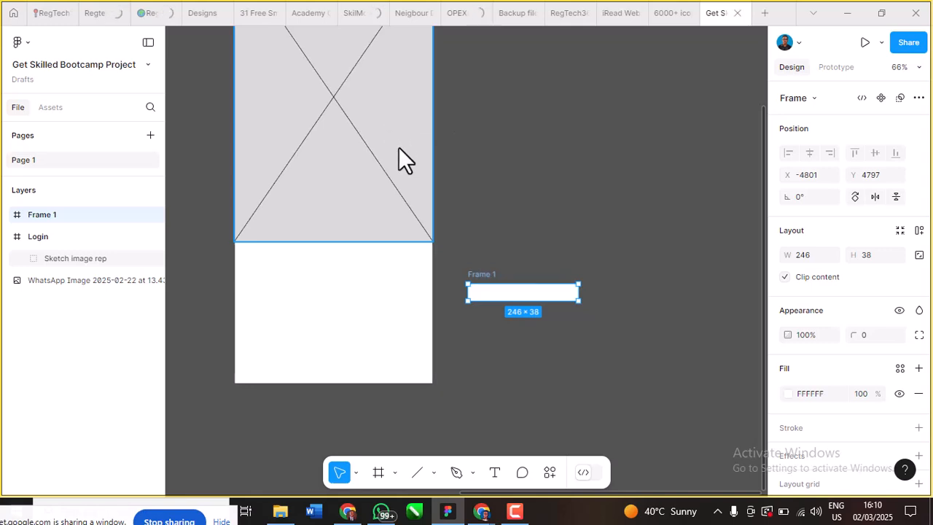
Step: Fill the new frame with the placeholder's sampled grey D9D9D9 and move it into the Login frame at about X 97, Y 715
key("i")
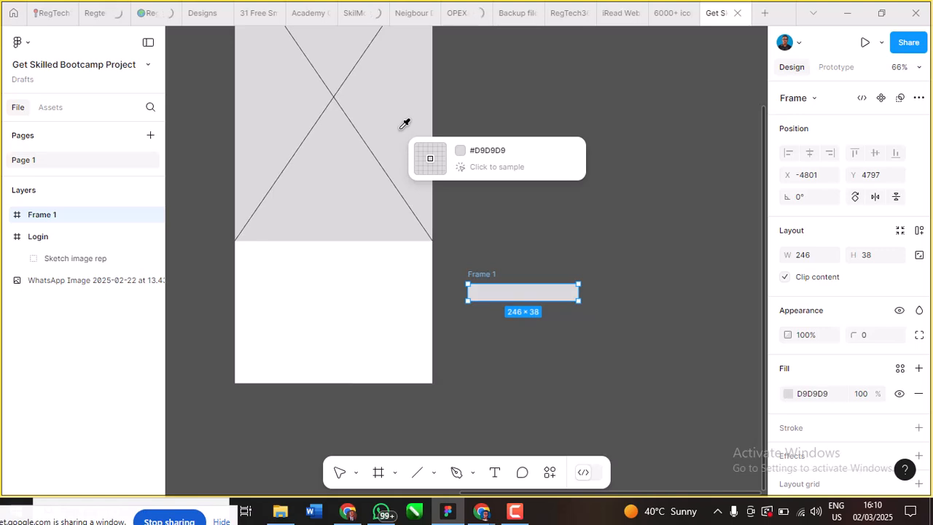
left_click(401, 129)
left_click_drag(542, 292, 354, 292)
scroll(430, 271, "down", 3)
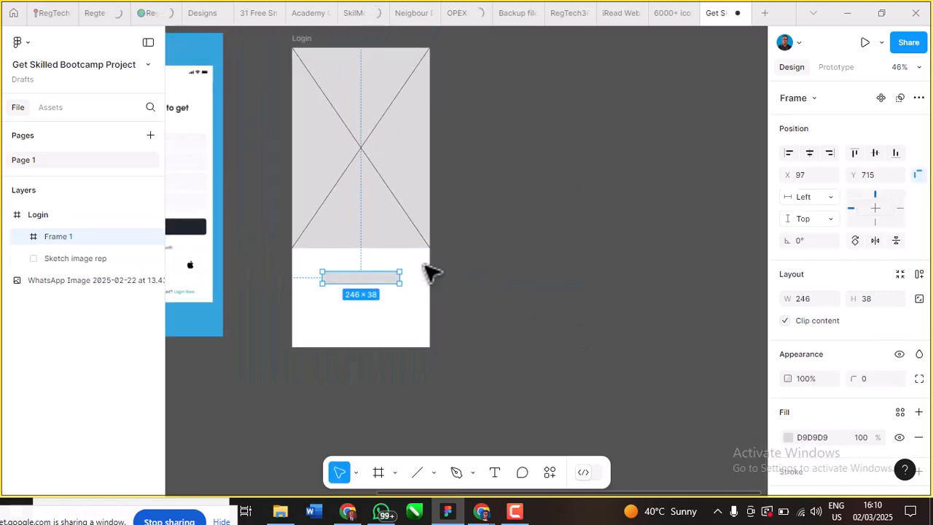
Step: Apply auto layout to the grey button frame in the lower part of the Login frame
scroll(425, 266, "left", 4)
scroll(493, 275, "down", 2)
scroll(657, 302, "up", 5)
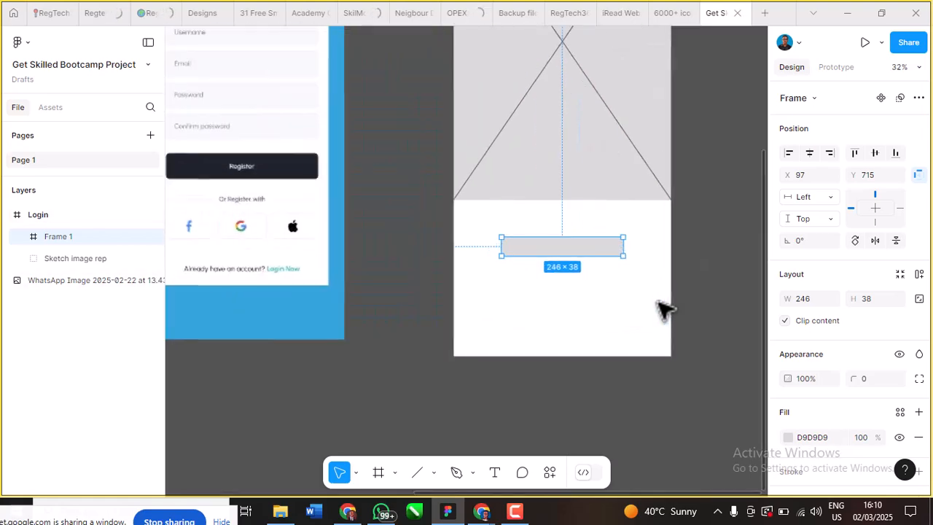
scroll(660, 307, "up", 5)
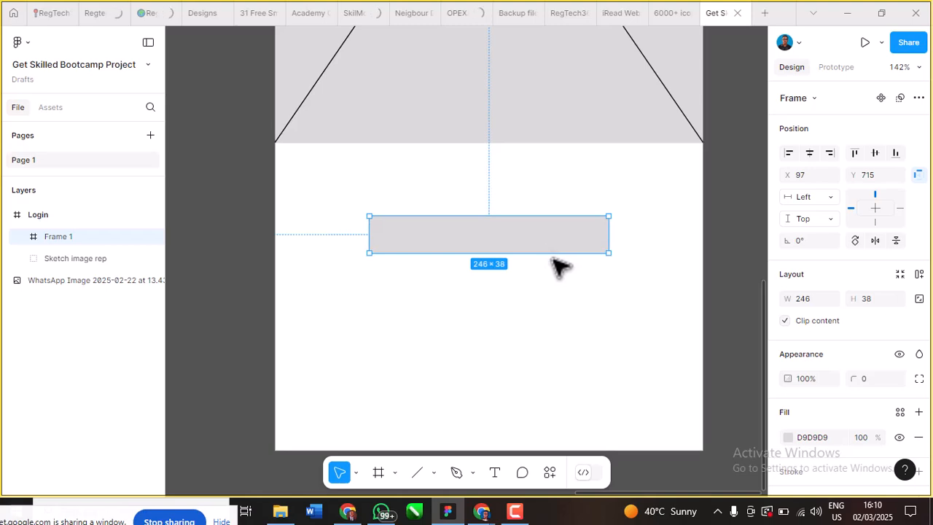
key("shift+a")
scroll(466, 239, "down", 3)
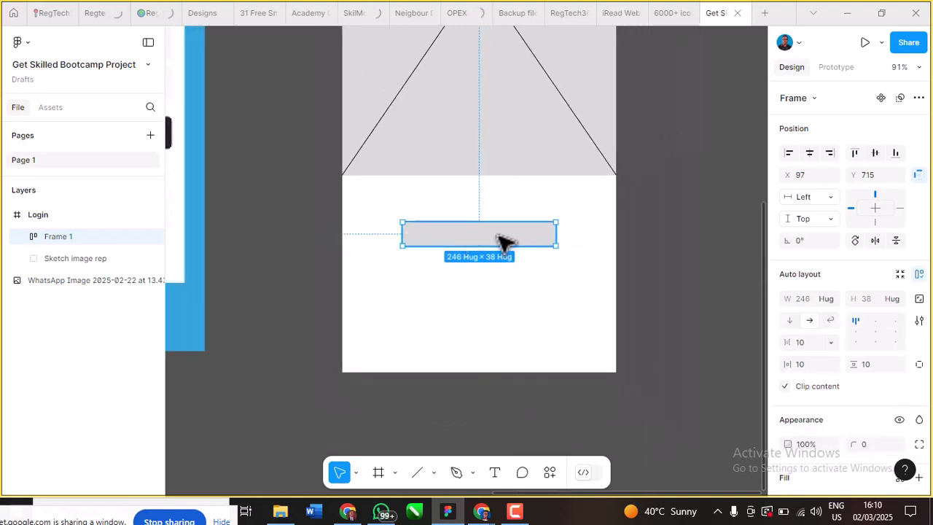
scroll(501, 242, "up", 3)
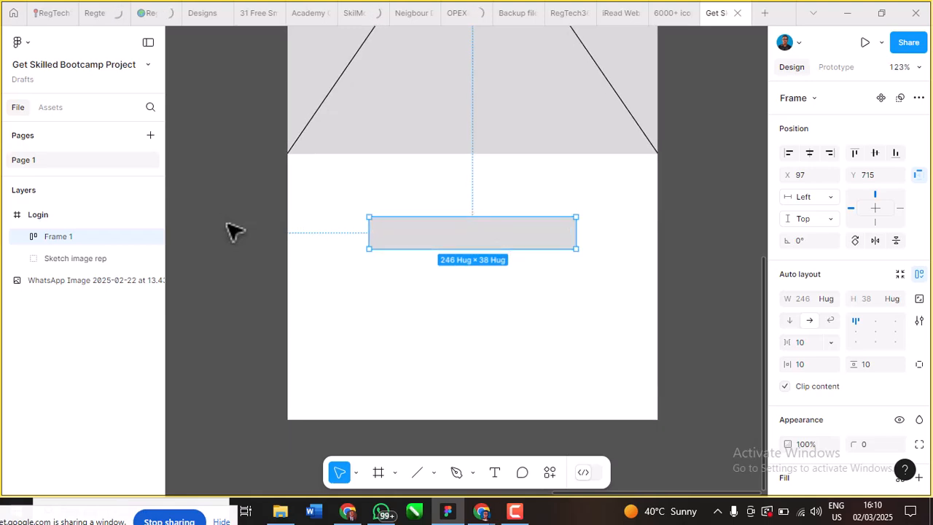
scroll(459, 241, "up", 2)
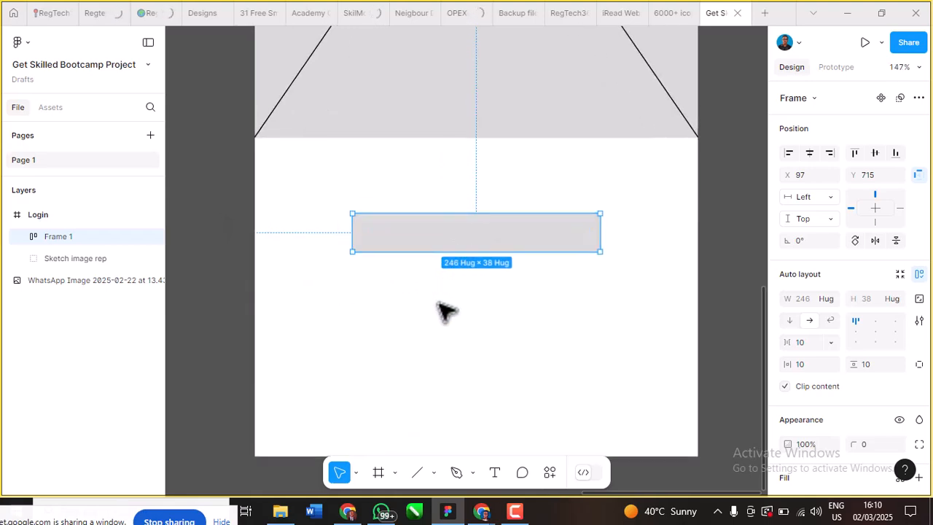
Step: Add a text layer reading "Login" below the grey button frame, at about X 195, Y 824
key("t")
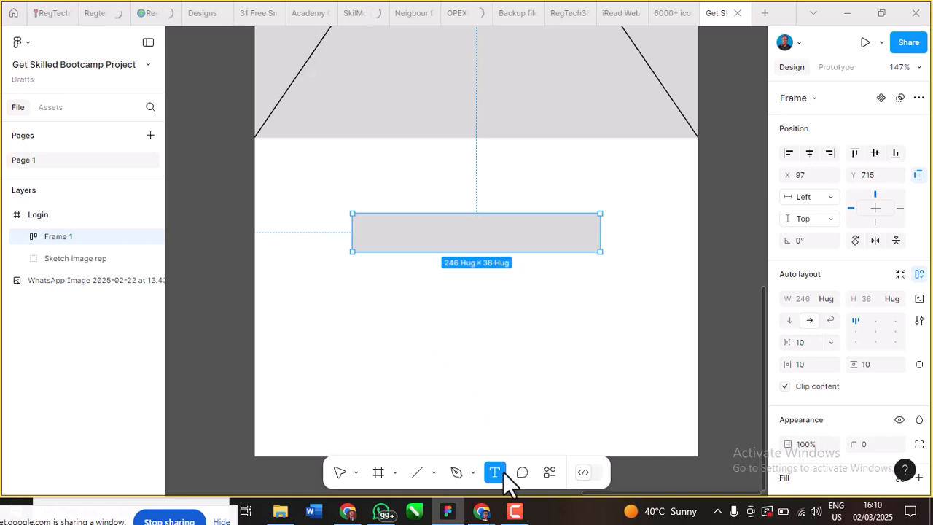
left_click(455, 324)
type("Login")
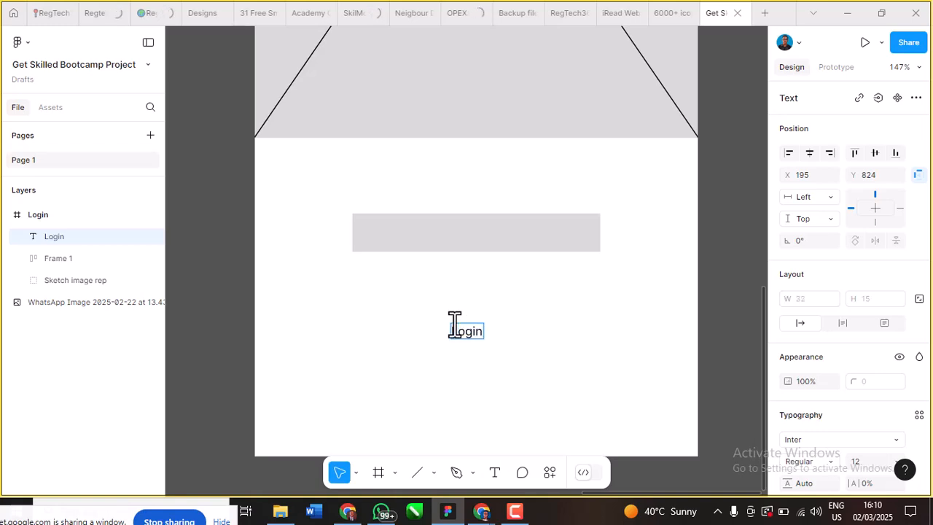
key("Escape")
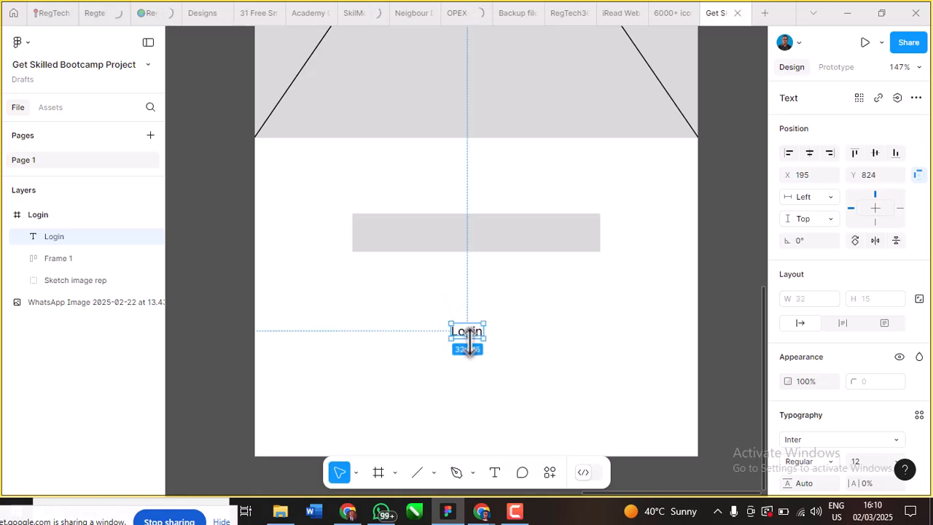
Step: Move the "Login" text into the grey auto layout frame to serve as its button label
scroll(469, 340, "up", 3)
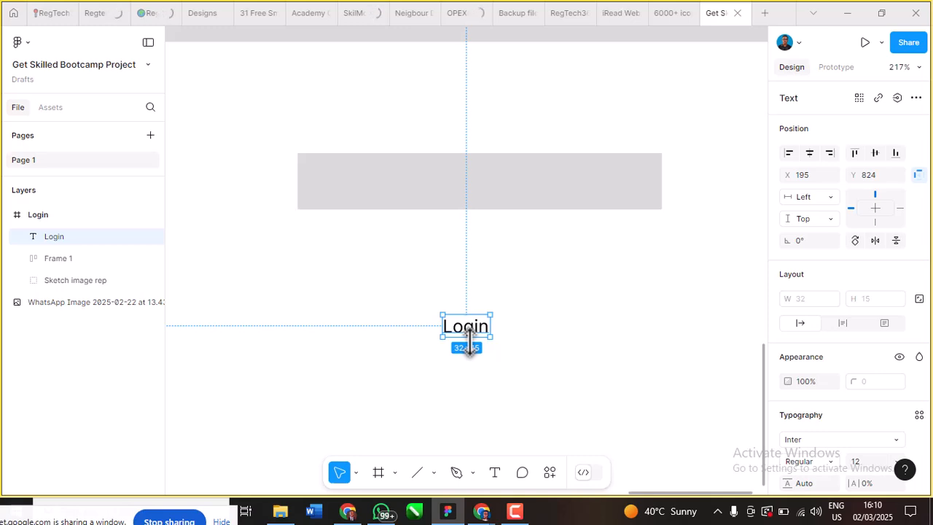
left_click_drag(469, 337, 481, 189)
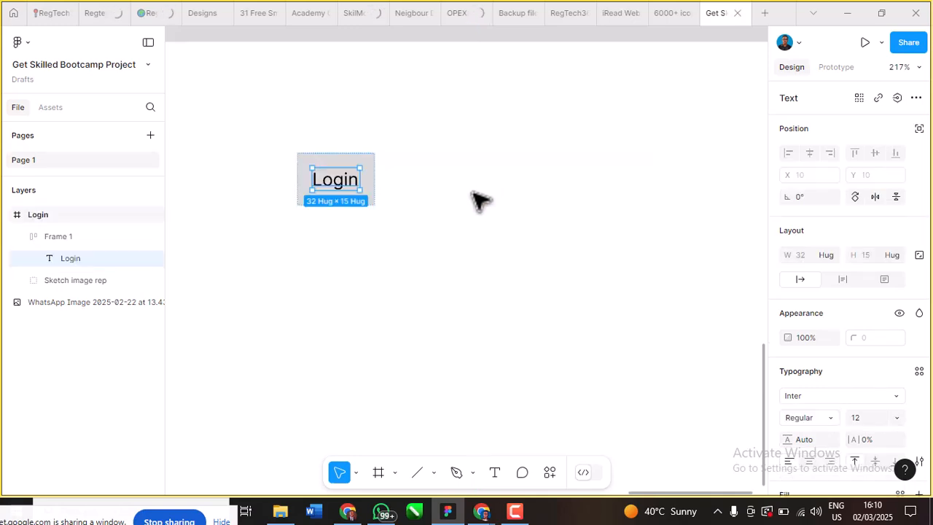
scroll(481, 201, "down", 5)
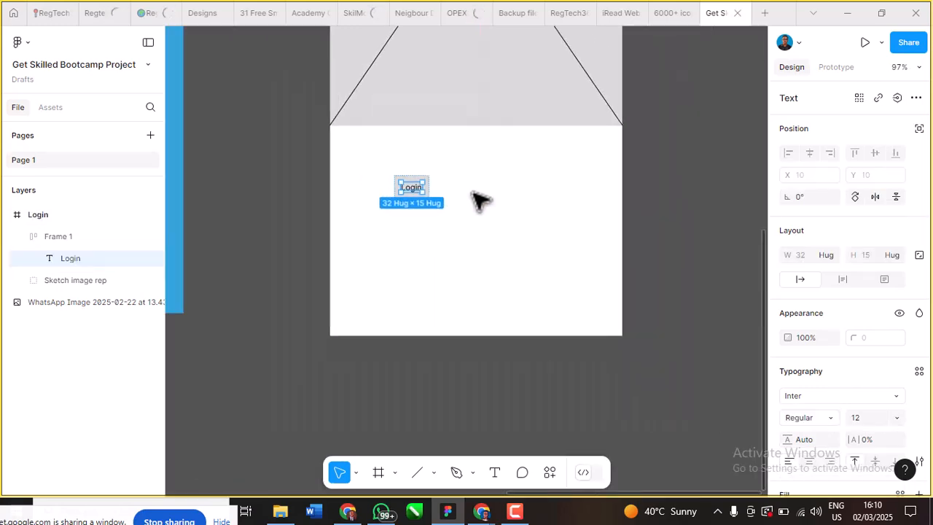
left_click(381, 192)
scroll(378, 190, "up", 3)
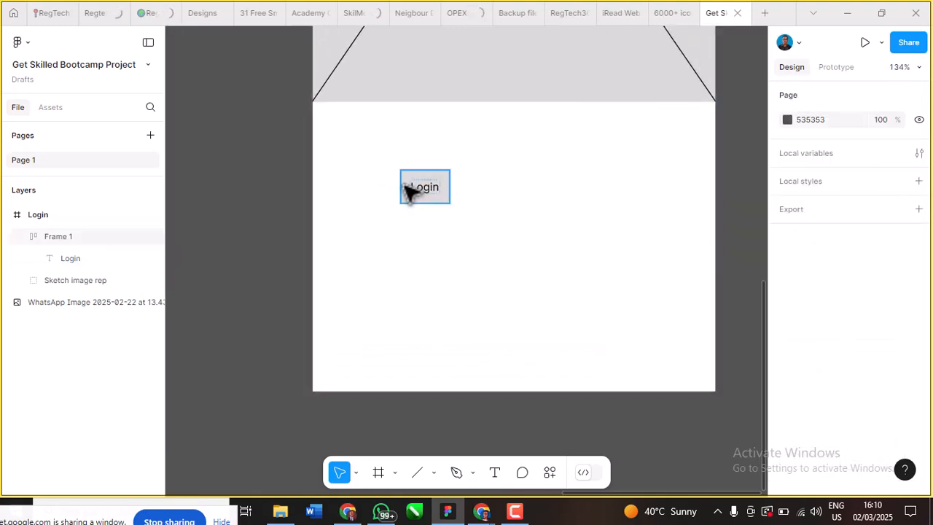
left_click(453, 188)
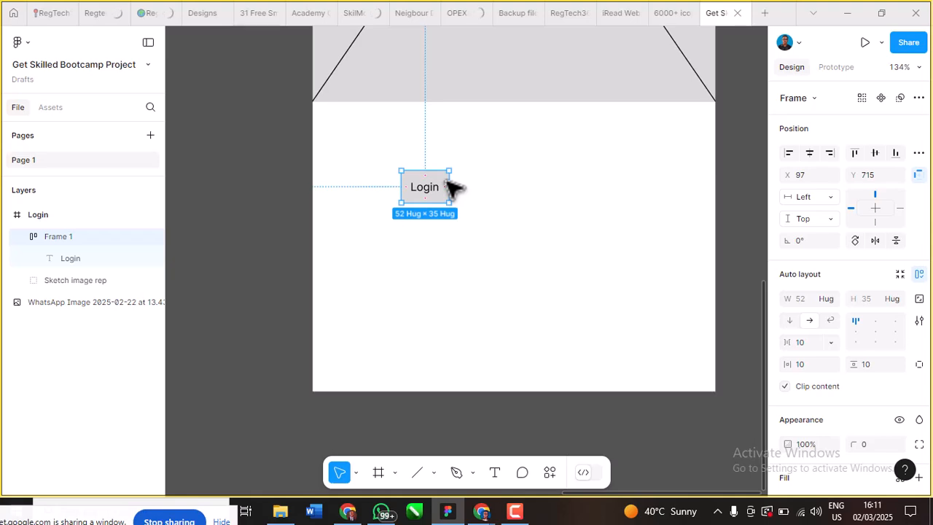
left_click(515, 510)
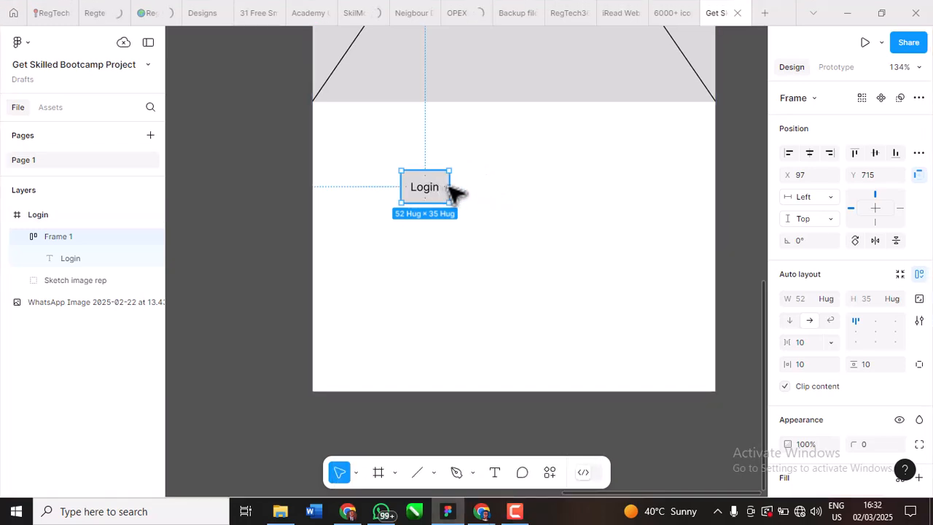
Step: Undo the button work in the Login frame, going back through the Login label, the auto layout and the grey frame's creation
left_click(453, 190)
key("ctrl+z")
key("ctrl+z")
key("ctrl+z")
key("ctrl+z")
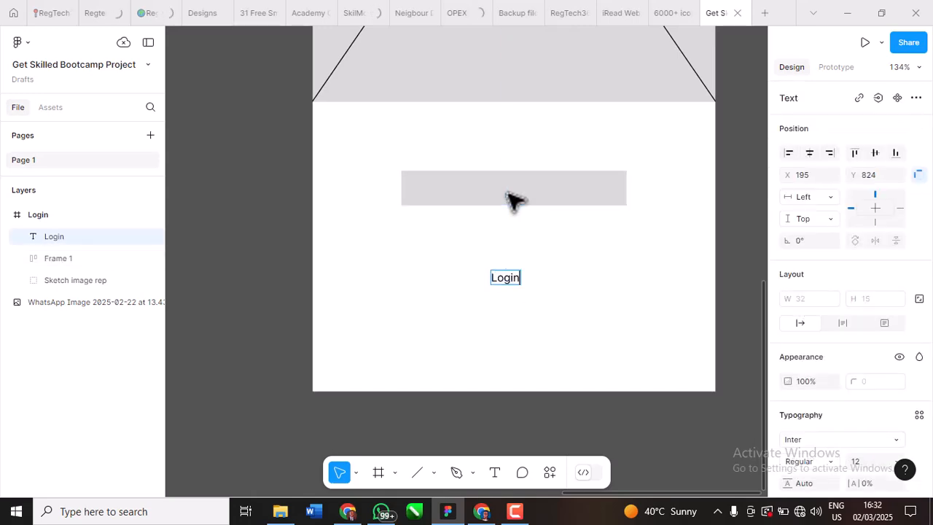
key("ctrl+z")
key("ctrl+z")
key("ctrl+z")
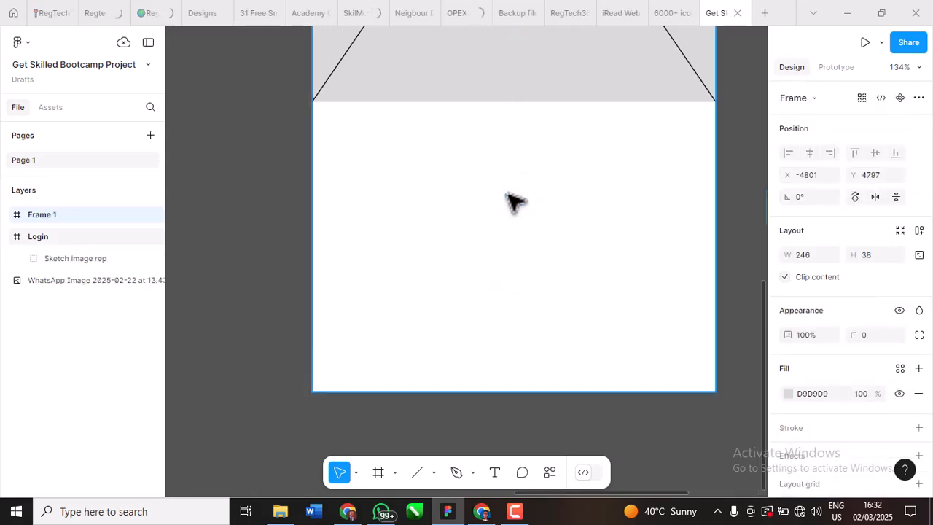
scroll(502, 201, "down", 5)
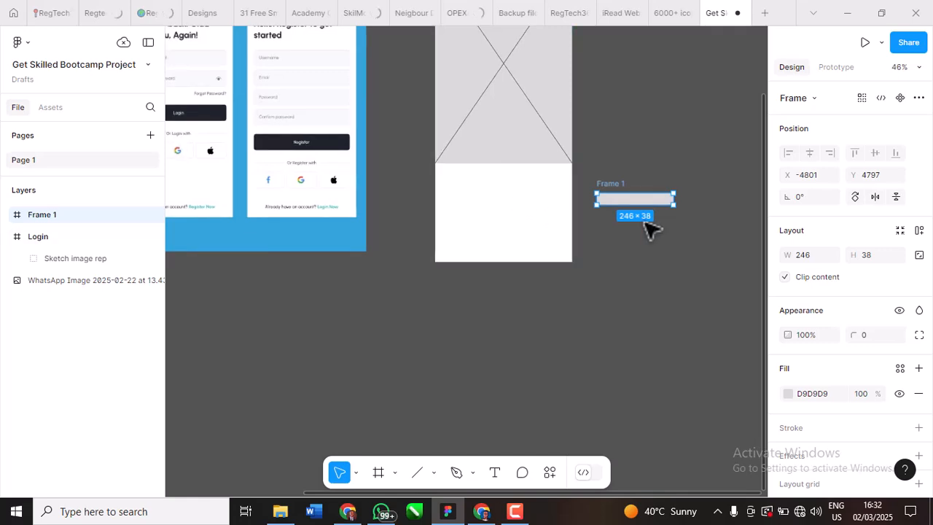
key("ctrl+z")
scroll(517, 183, "up", 3)
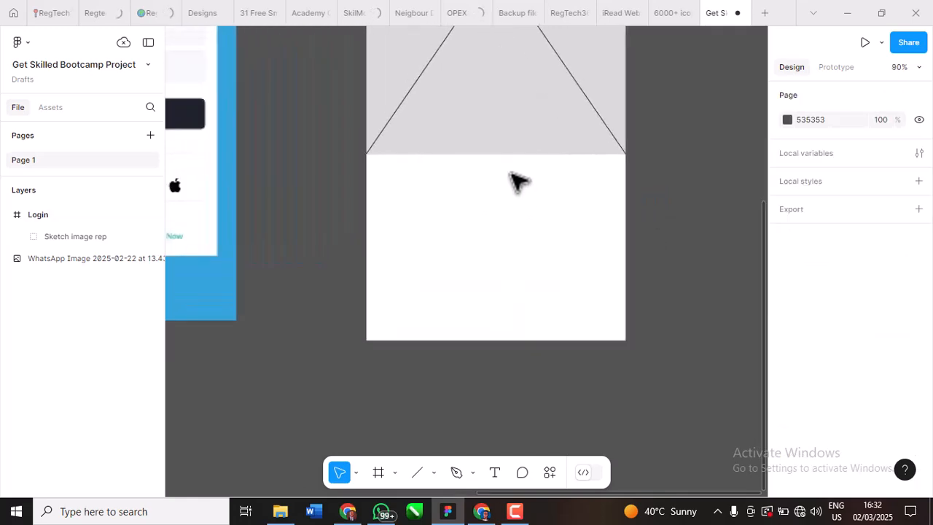
Step: Examine the three reference screens and compare the first one with the image placeholder in the Login frame
scroll(517, 184, "down", 5)
scroll(517, 187, "up", 1)
scroll(500, 138, "up", 1)
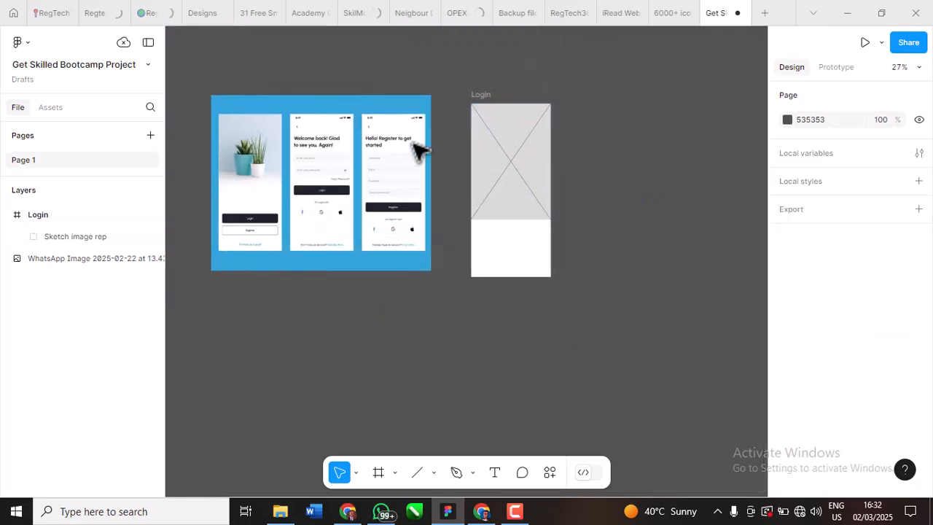
scroll(279, 149, "left", 1)
scroll(255, 159, "up", 2)
scroll(255, 158, "up", 3)
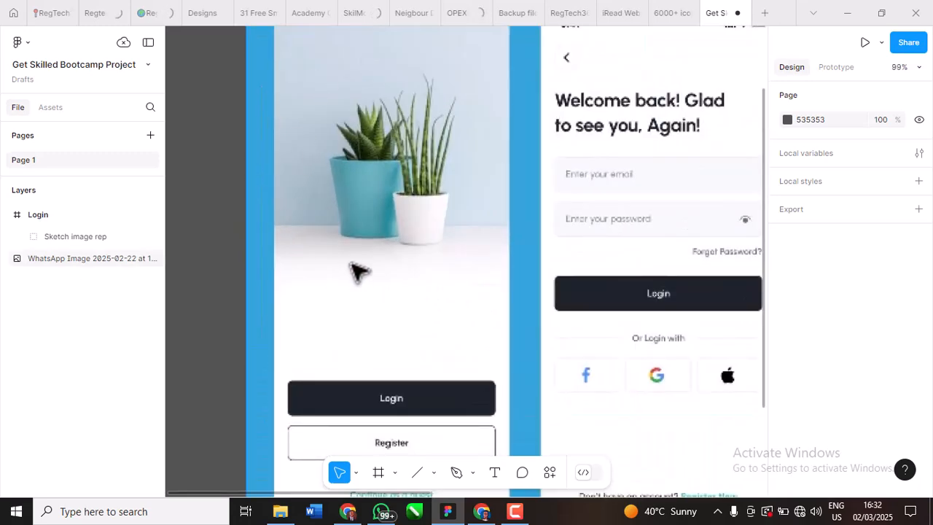
scroll(364, 219, "down", 3)
scroll(362, 213, "right", 1)
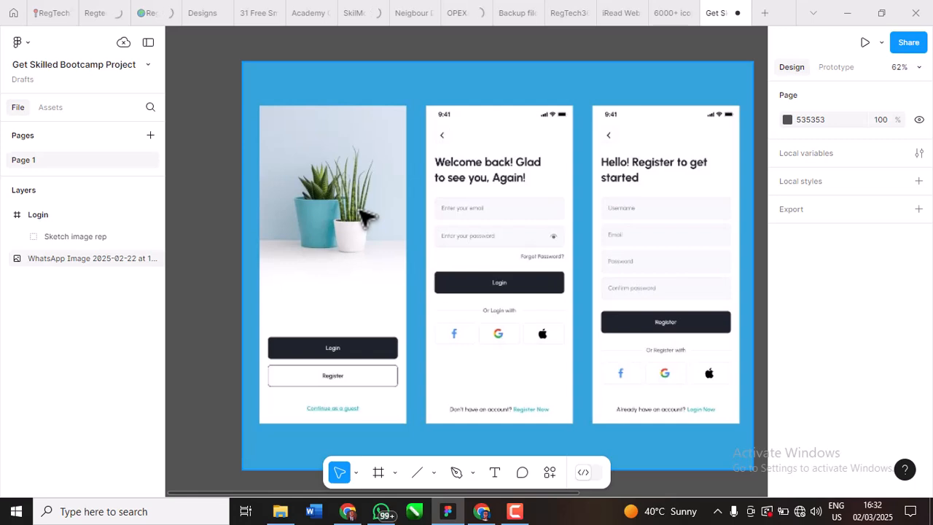
scroll(366, 216, "right", 5)
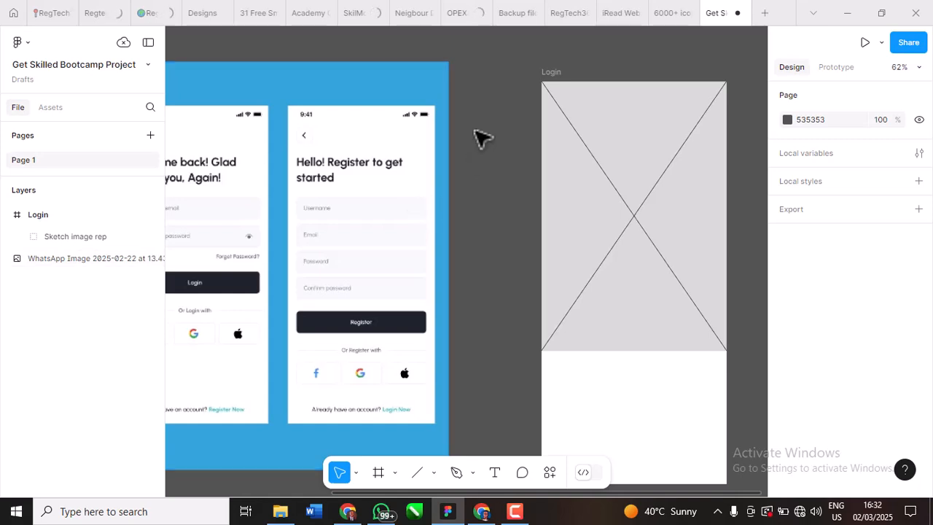
scroll(526, 77, "down", 3)
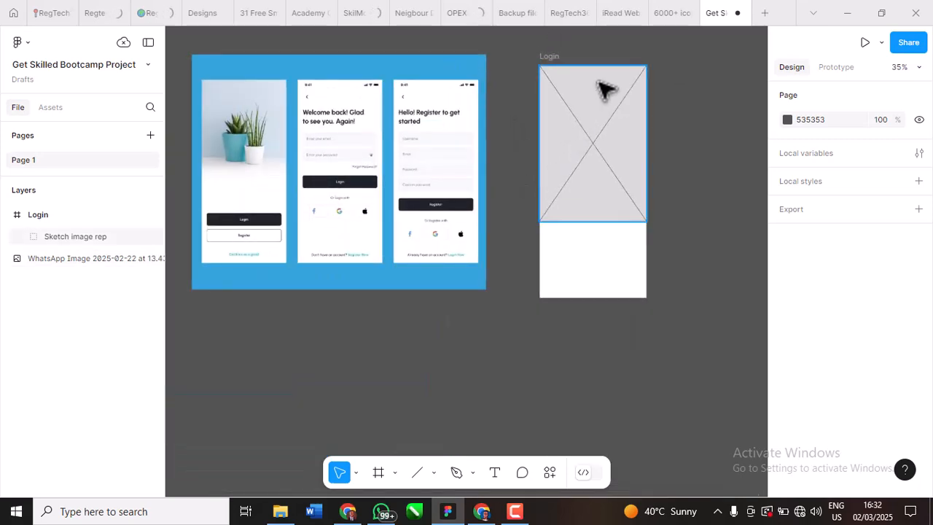
left_click(587, 109)
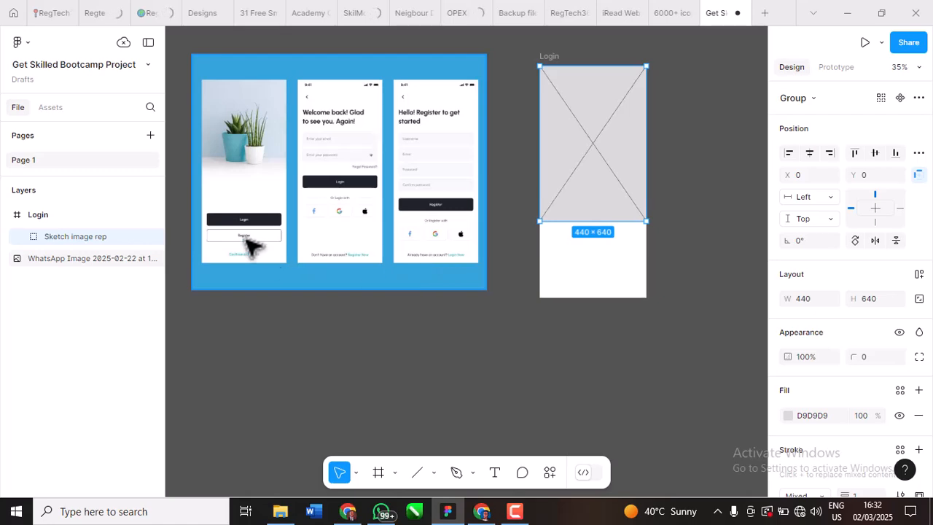
Step: Examine the Login and Register buttons and the guest link on the first reference screen up close
scroll(248, 246, "up", 10)
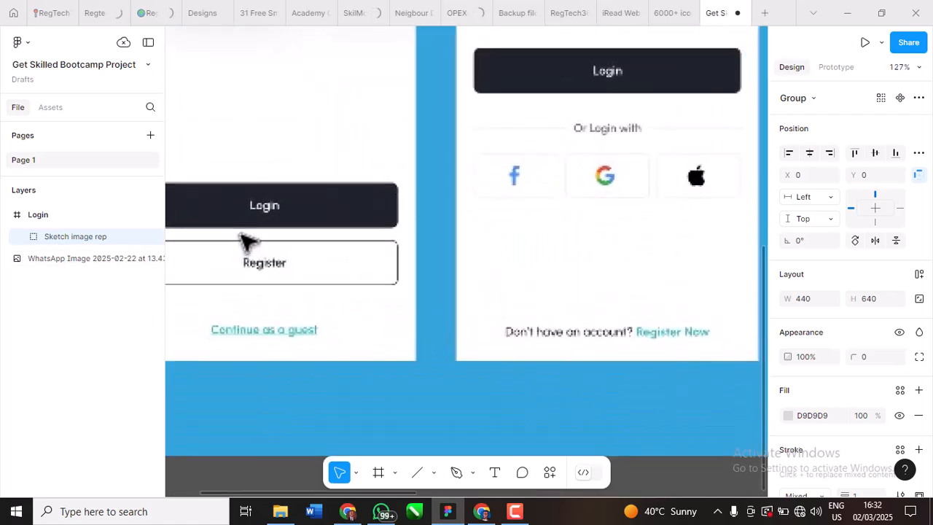
scroll(248, 242, "down", 1)
scroll(248, 242, "down", 8)
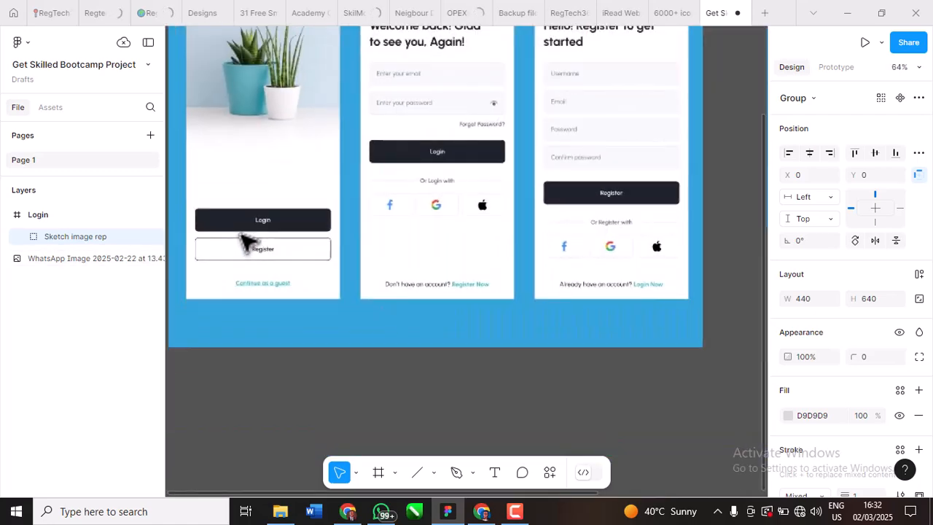
left_click(561, 240)
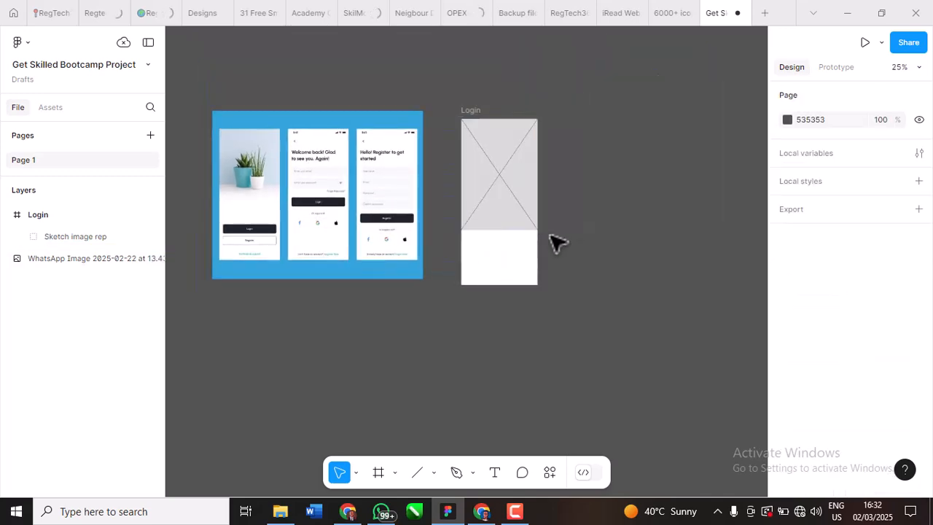
scroll(466, 255, "left", 3)
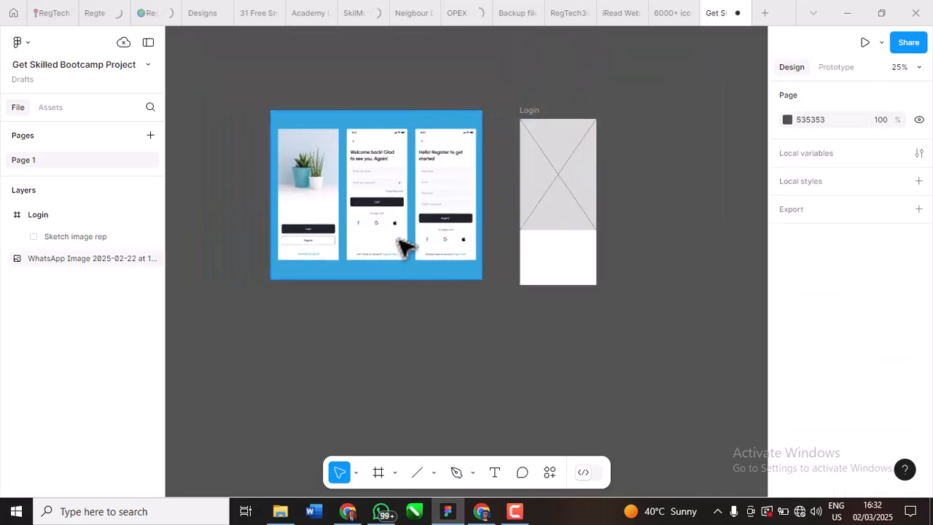
scroll(306, 244, "up", 8)
scroll(273, 244, "up", 3)
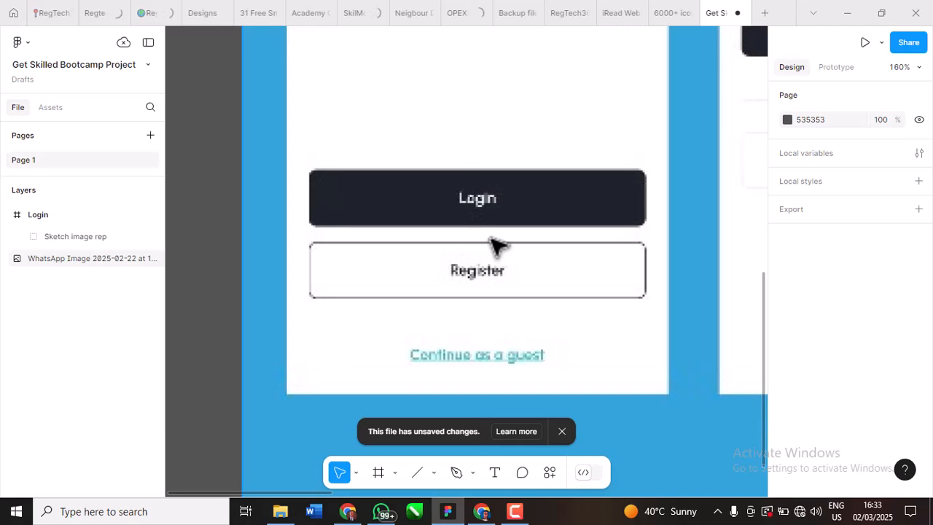
Step: Turn the computer's Wi-Fi off and back on to reconnect to the network
left_click(800, 512)
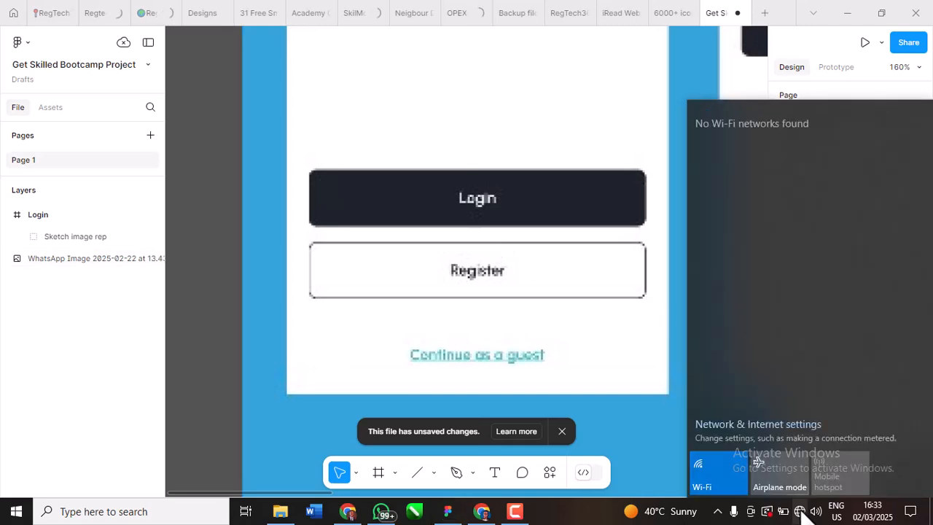
left_click(715, 486)
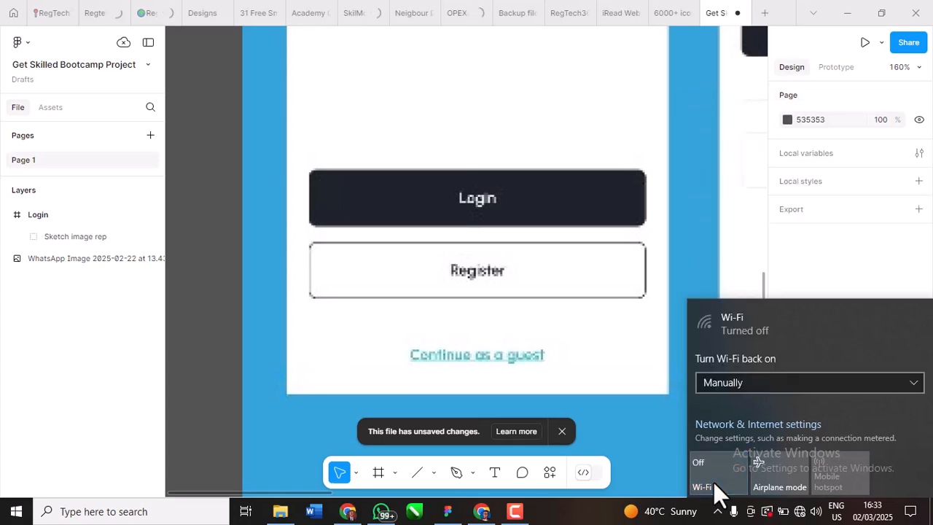
left_click(716, 486)
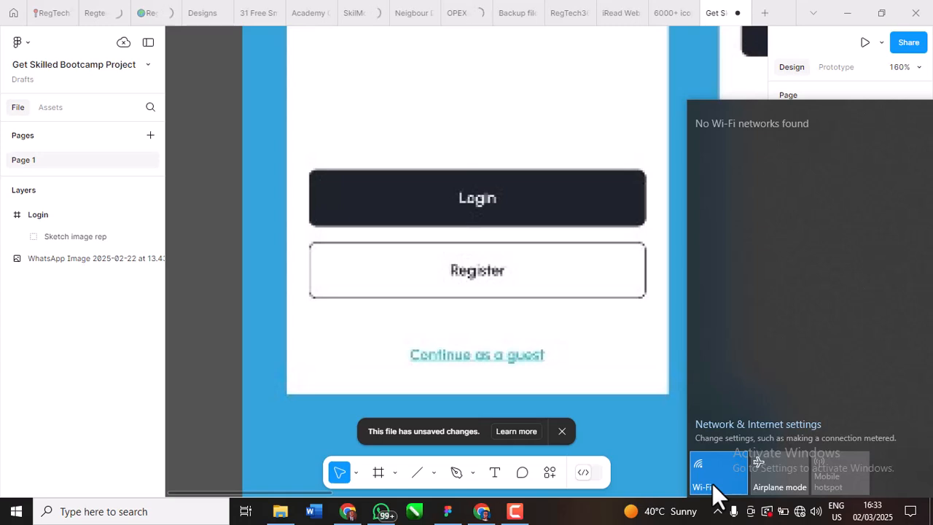
left_click(714, 484)
left_click(714, 484)
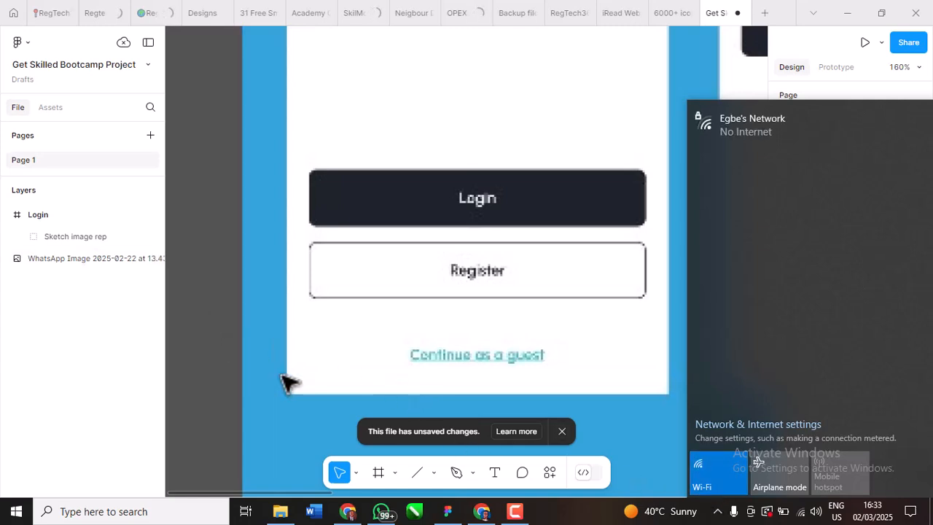
Step: Switch to the Google Meet call, turn the camera off and the microphone on, and close the Live Caption overlay
left_click(481, 514)
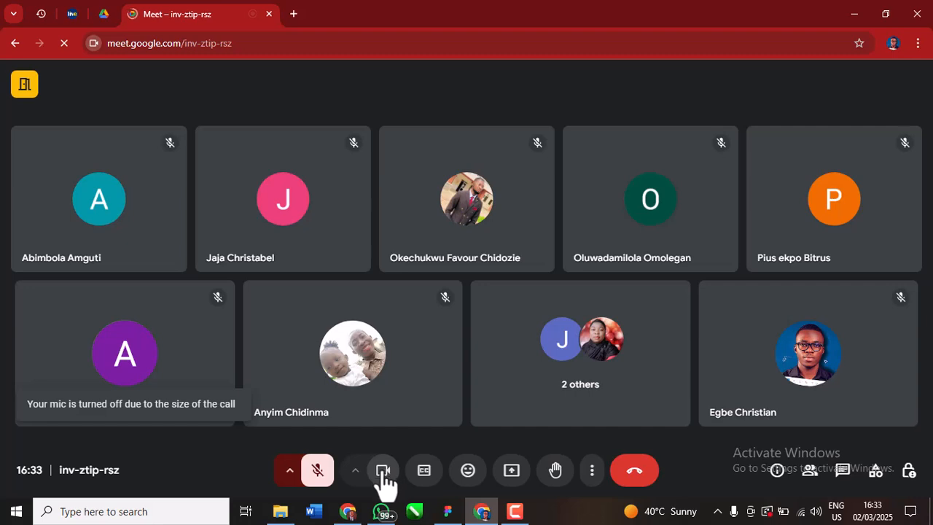
left_click(383, 472)
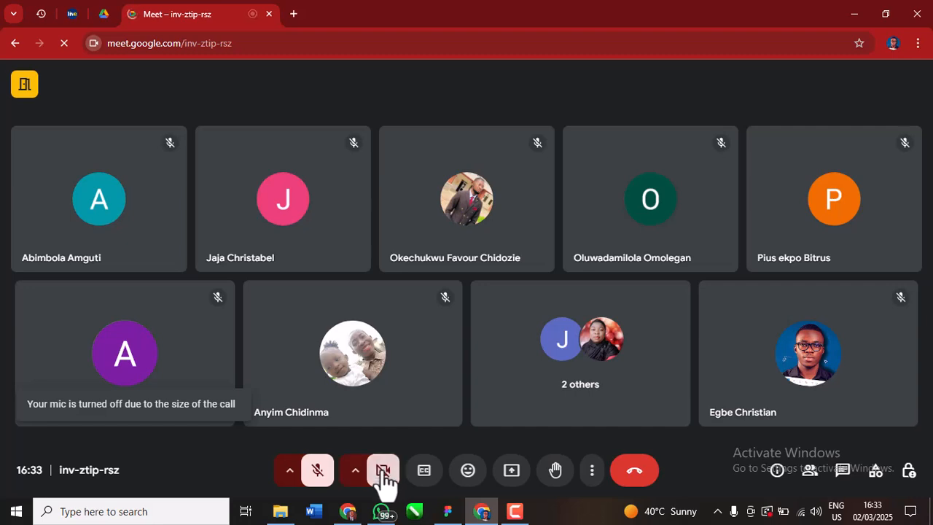
left_click(318, 475)
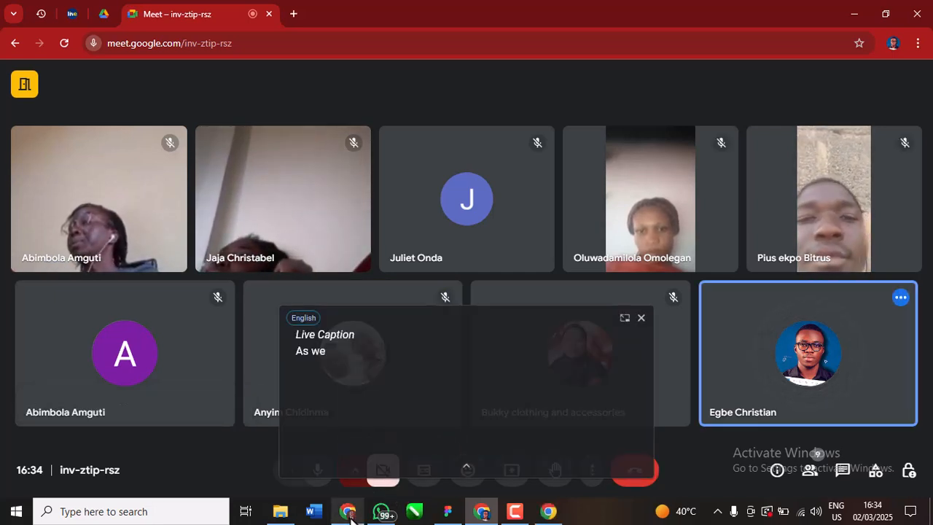
left_click(640, 319)
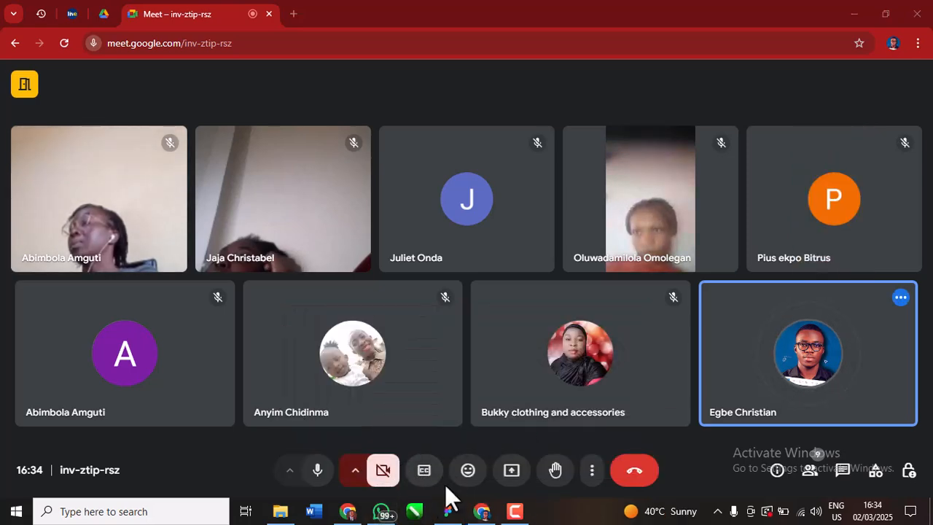
Step: Share the Get Skilled Bootcamp Project window in the Meet call and switch back to Figma
left_click(501, 472)
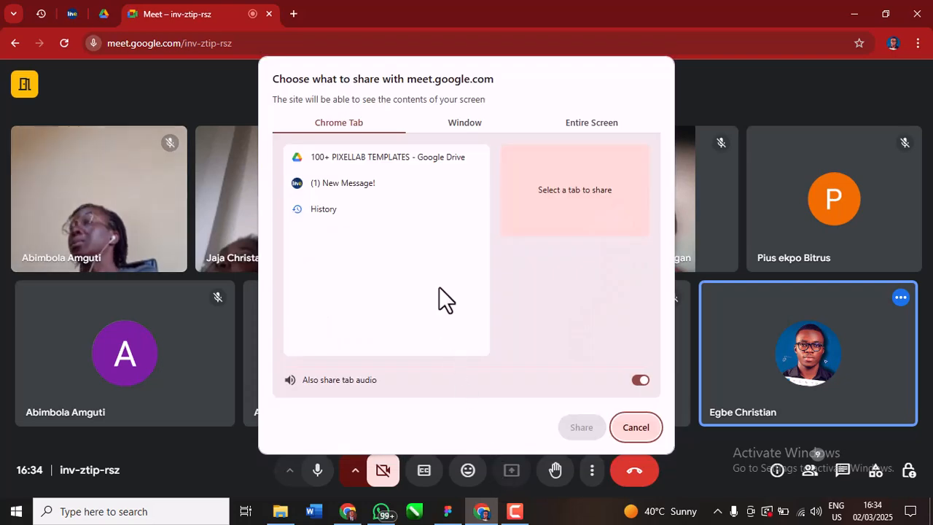
left_click(457, 125)
left_click(479, 202)
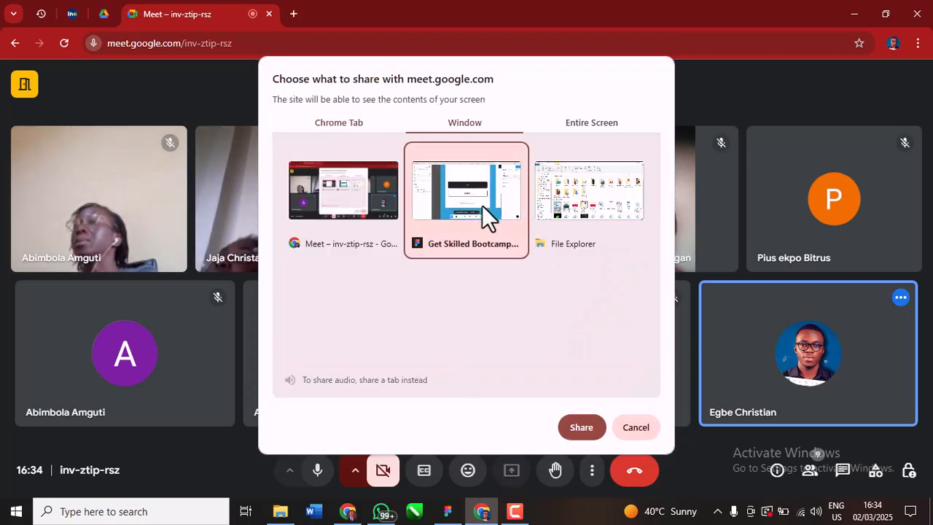
left_click(583, 424)
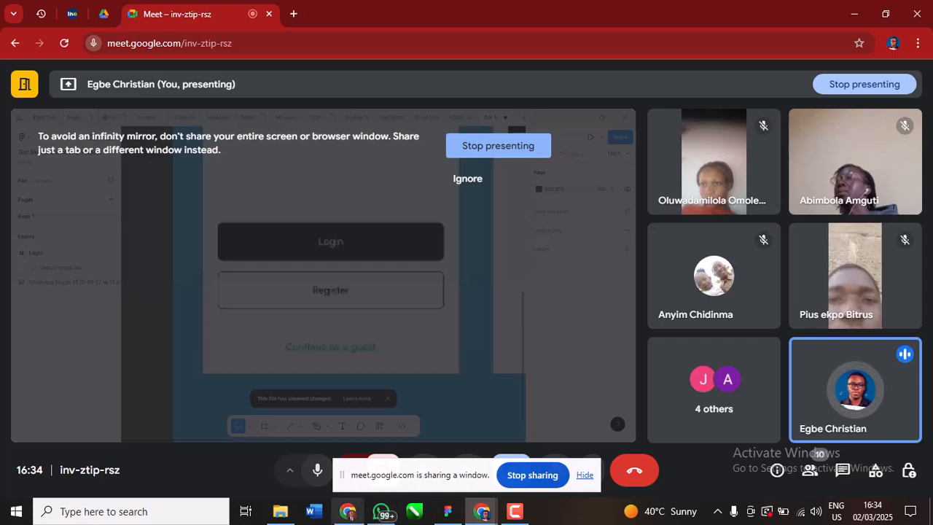
left_click(449, 518)
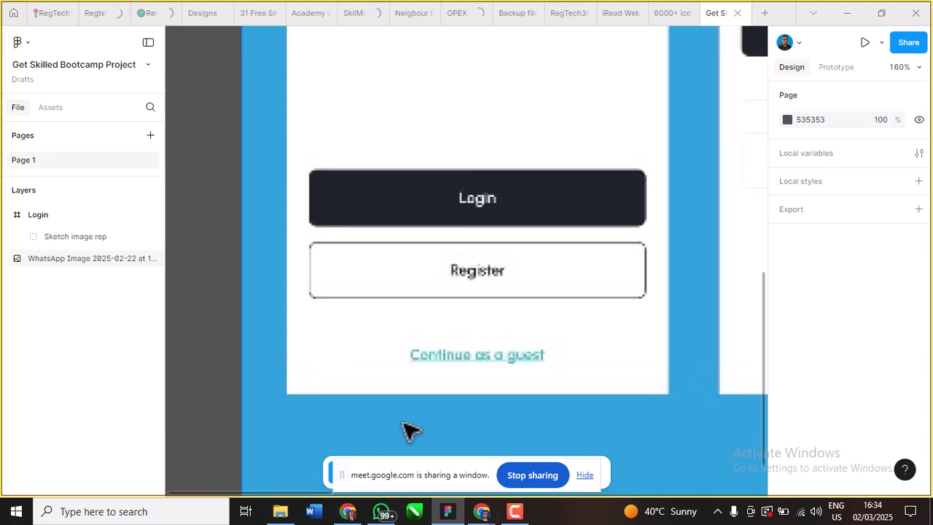
Step: Review the first reference screen's button area against the empty lower part of the Login frame
scroll(437, 260, "down", 5)
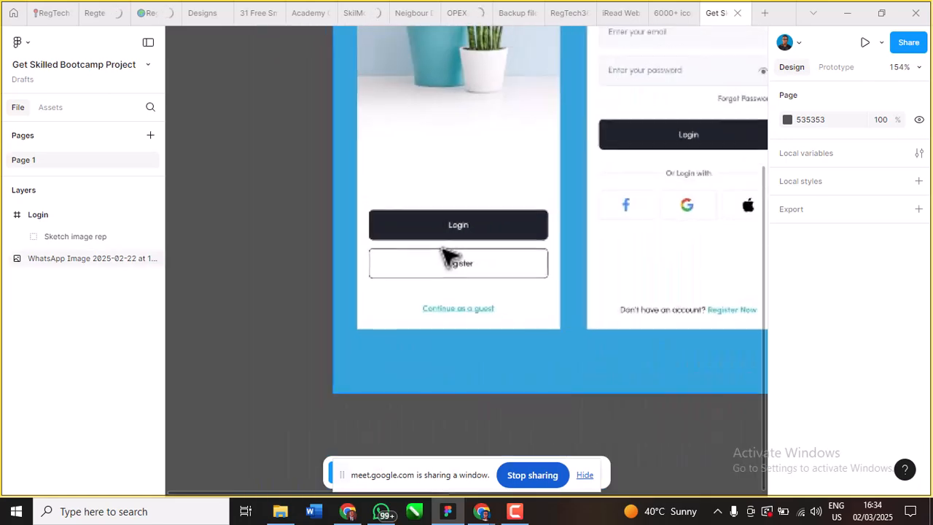
scroll(446, 253, "down", 5)
scroll(464, 256, "up", 8)
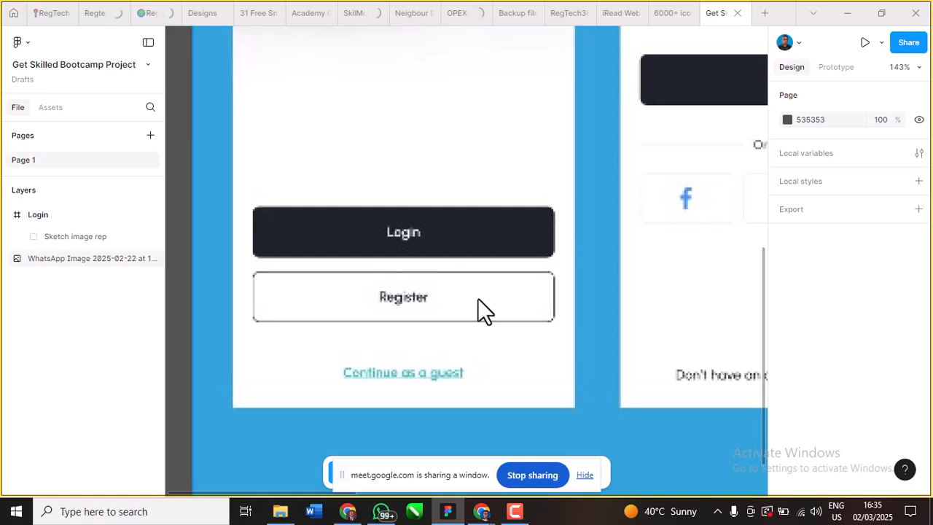
scroll(462, 282, "down", 5)
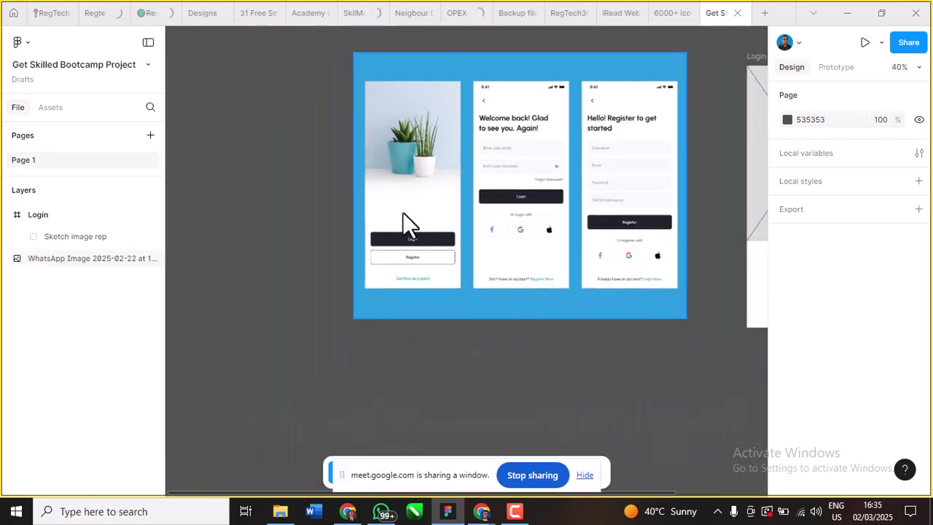
scroll(449, 238, "up", 5)
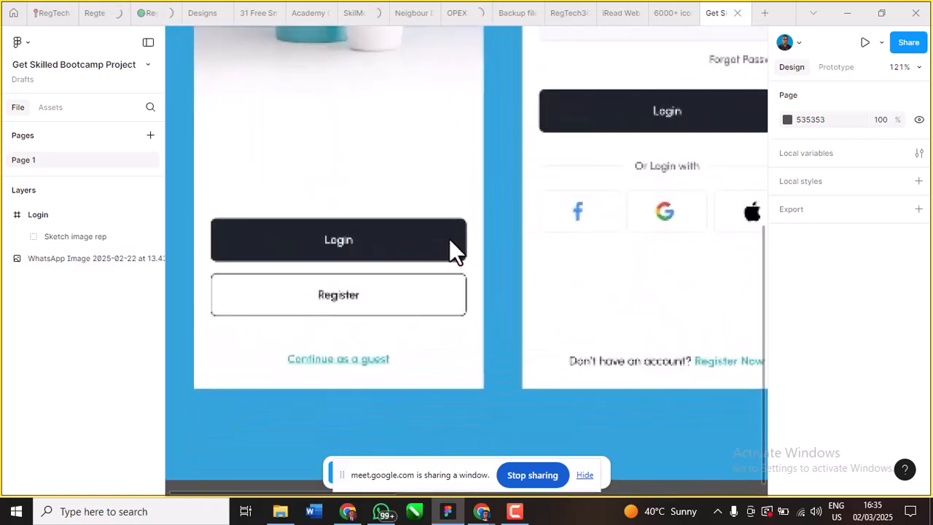
scroll(396, 277, "down", 5)
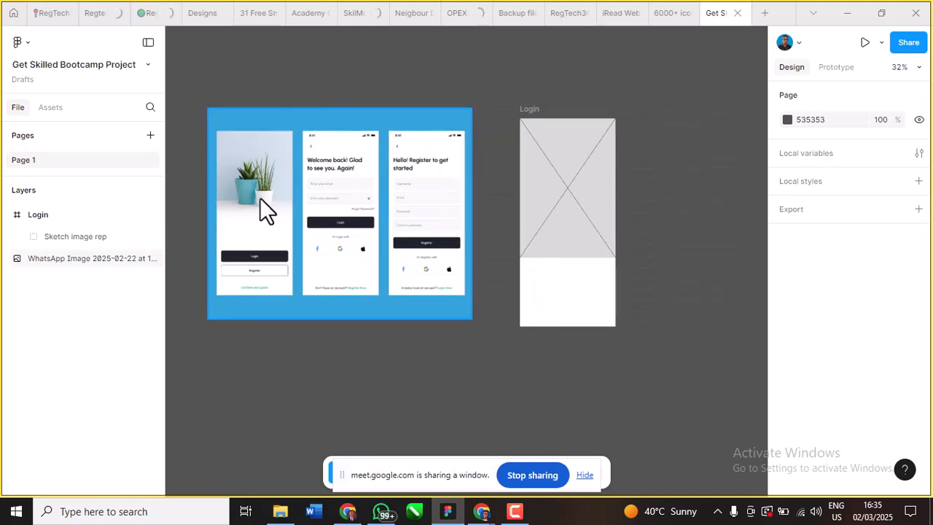
Step: Move the Meet screen-sharing notice away so that it no longer covers the design toolbar
scroll(467, 189, "up", 1)
scroll(618, 198, "up", 3)
scroll(619, 195, "down", 5)
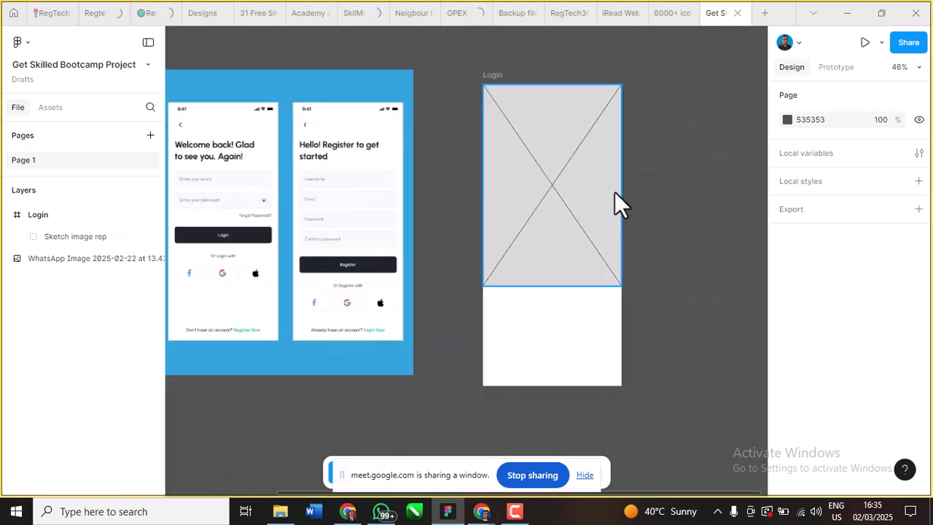
scroll(619, 297, "up", 3)
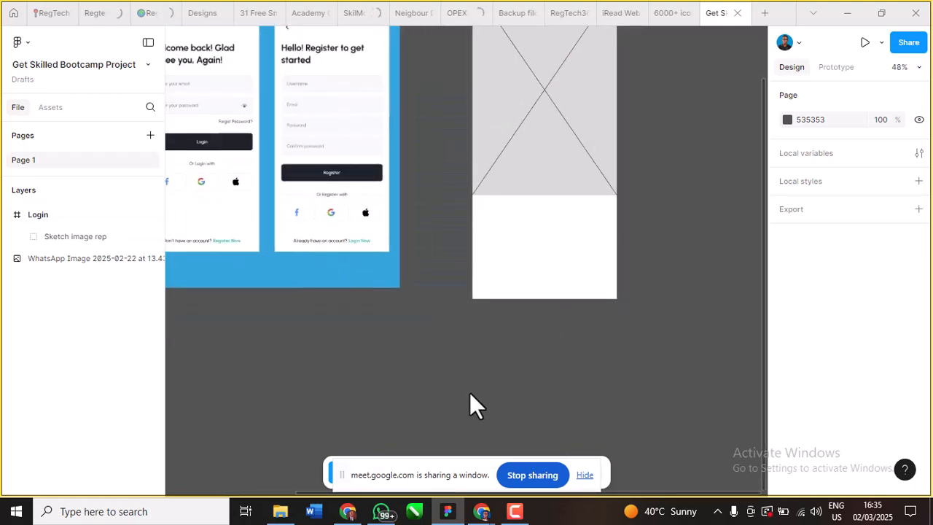
left_click_drag(432, 481, 100, 515)
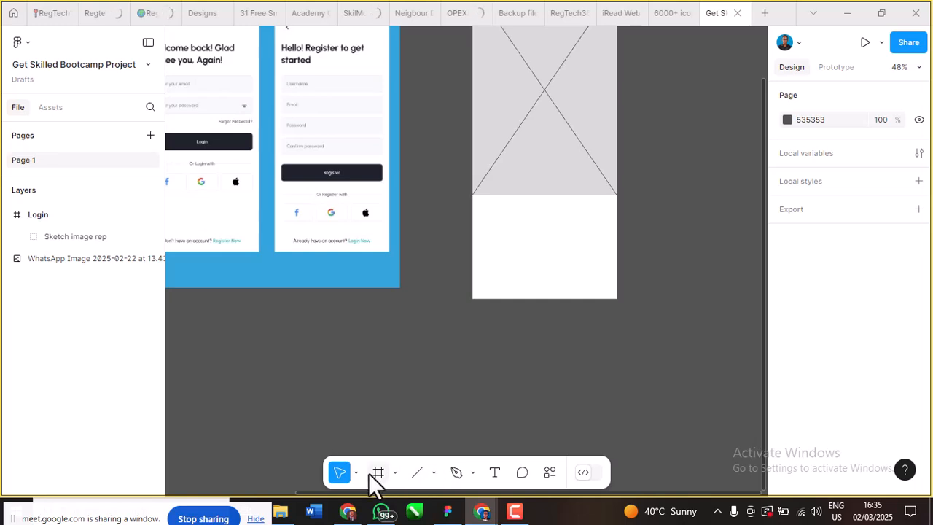
Step: Draw a rectangle about 371 × 53 just below the image placeholder inside the Login frame
left_click(433, 472)
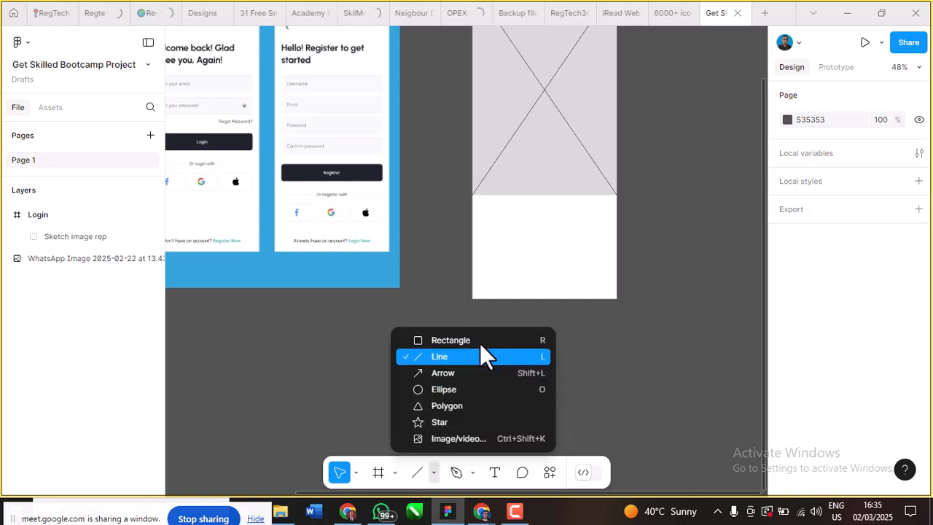
key("Escape")
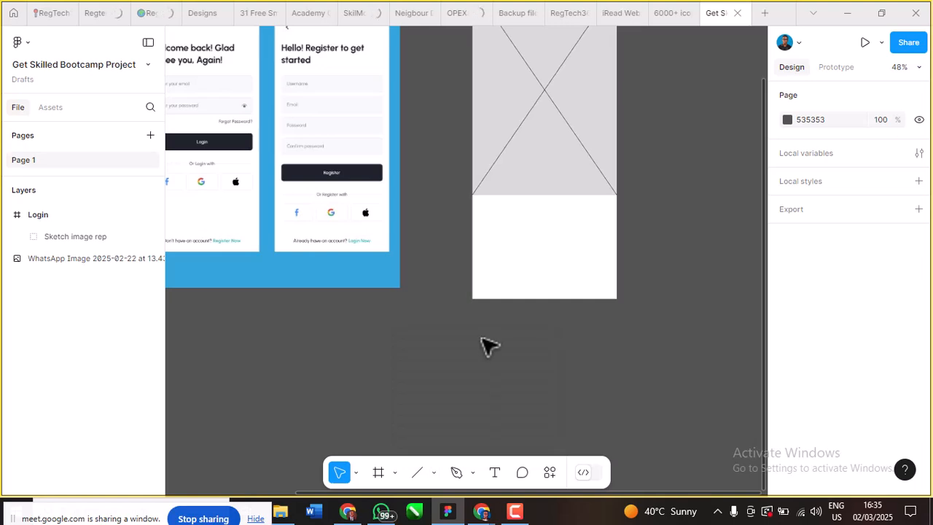
left_click(432, 471)
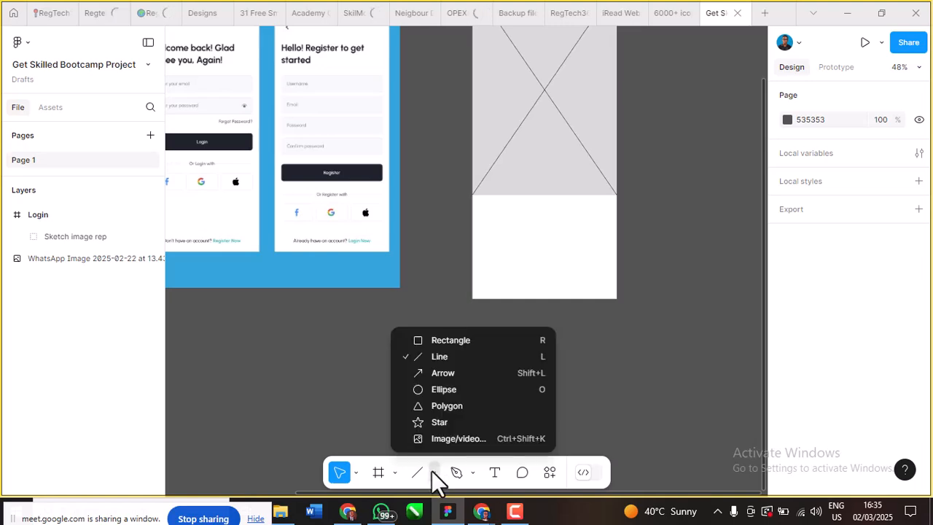
left_click(452, 339)
scroll(549, 212, "up", 3)
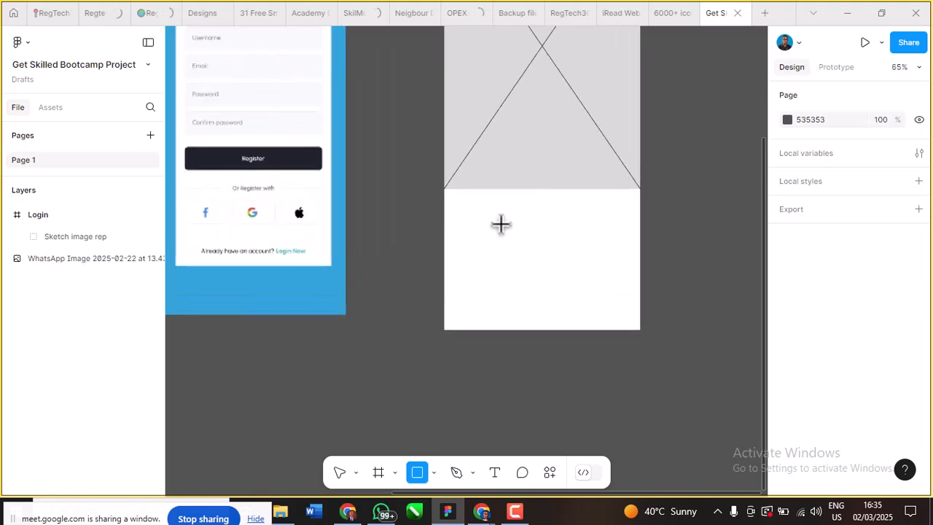
mouse_move(460, 212)
left_mouse_down()
mouse_move(578, 269)
mouse_move(613, 266)
mouse_move(625, 236)
left_mouse_up()
scroll(552, 197, "up", 5)
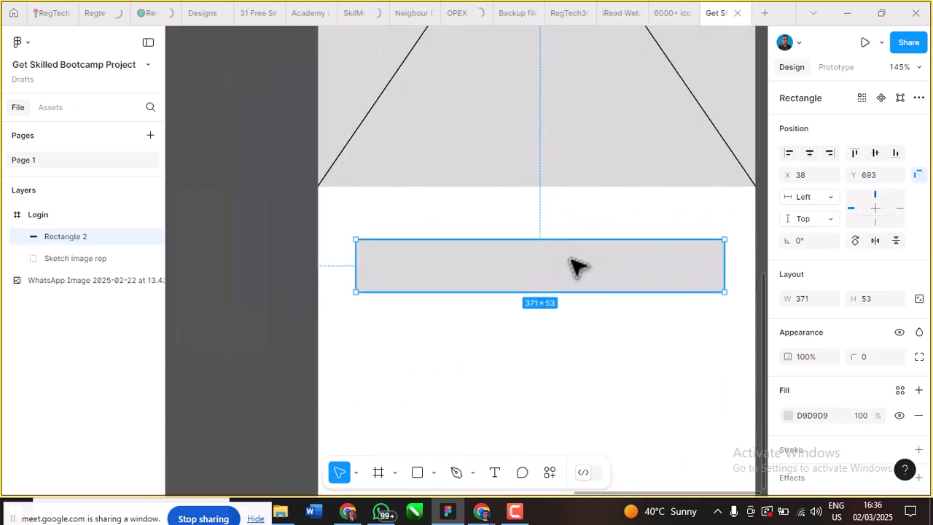
scroll(537, 260, "down", 3)
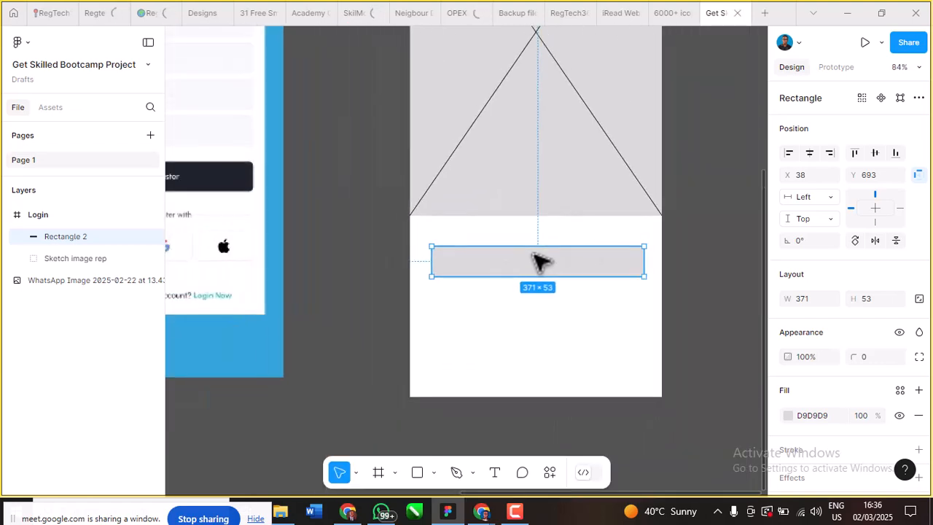
Step: Delete the grey rectangle below the image placeholder in the Login frame
left_click(676, 244)
scroll(591, 289, "down", 4)
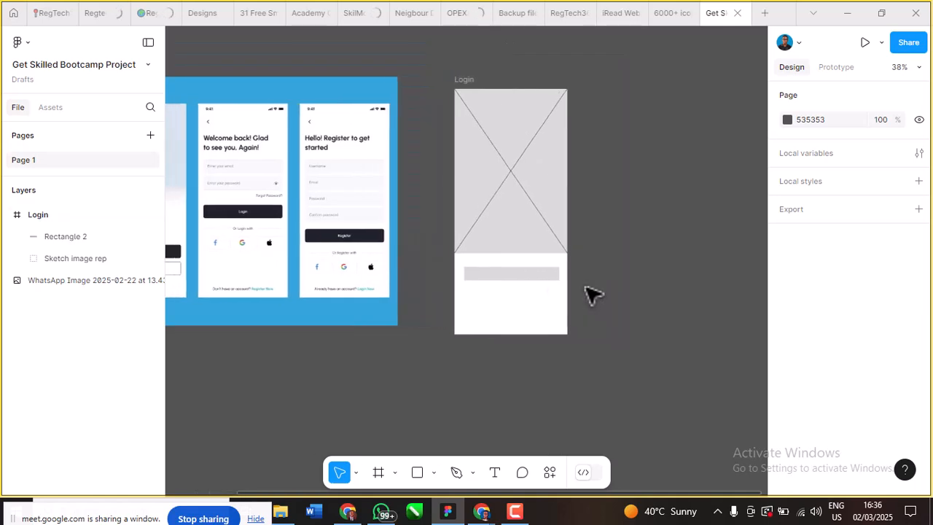
scroll(594, 295, "up", 4)
scroll(594, 296, "down", 2)
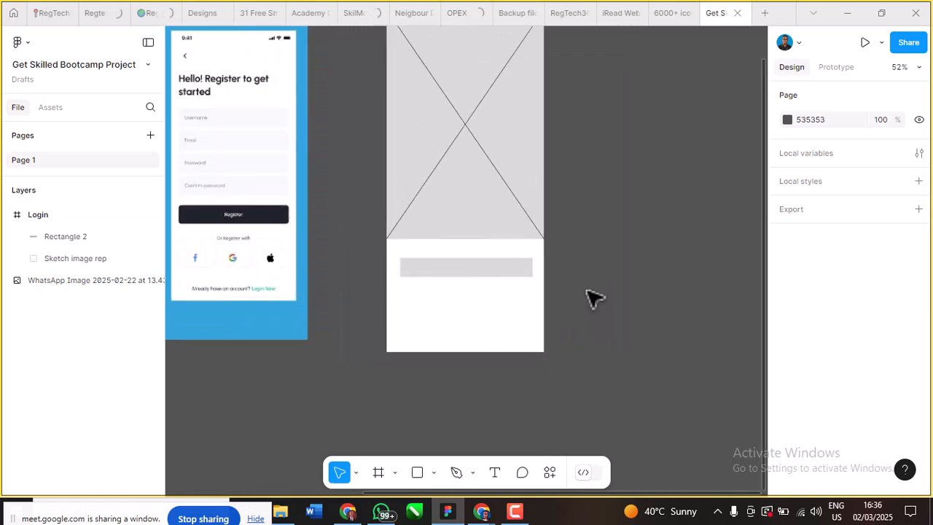
scroll(521, 284, "up", 2)
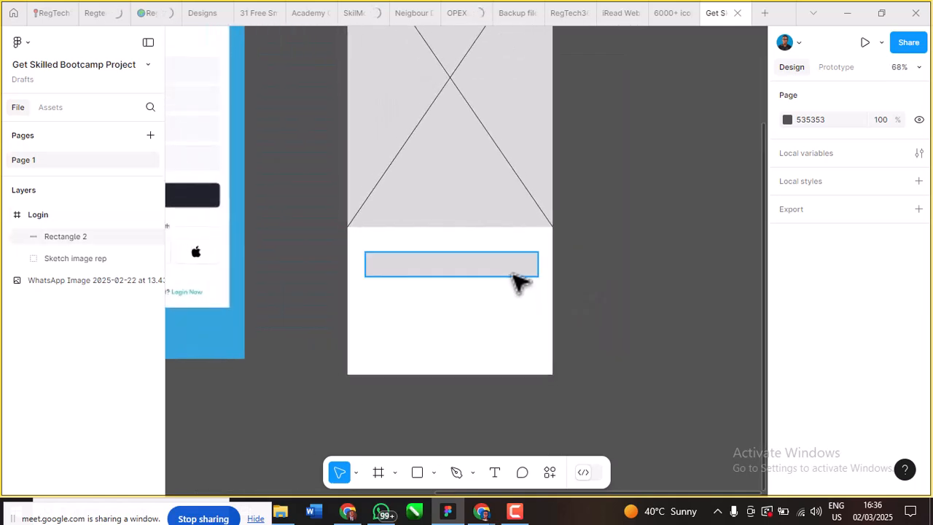
left_click(515, 272)
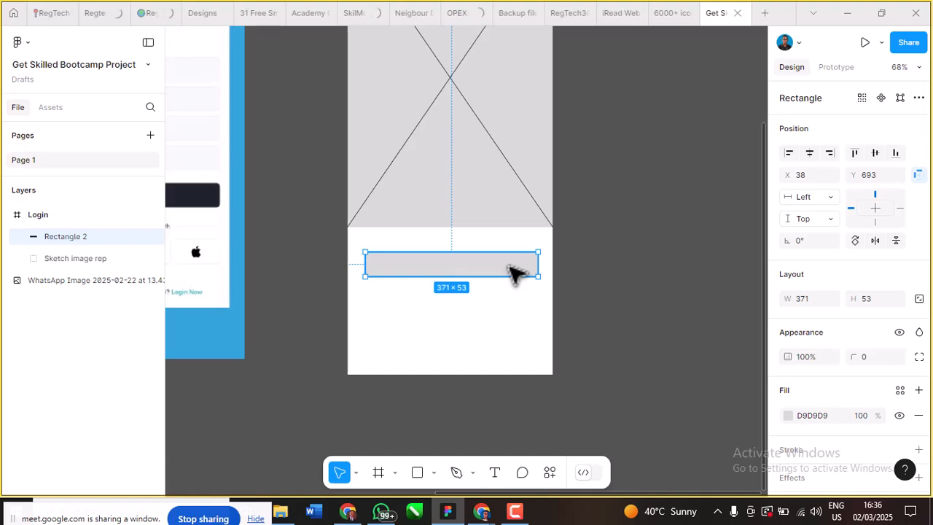
key("Delete")
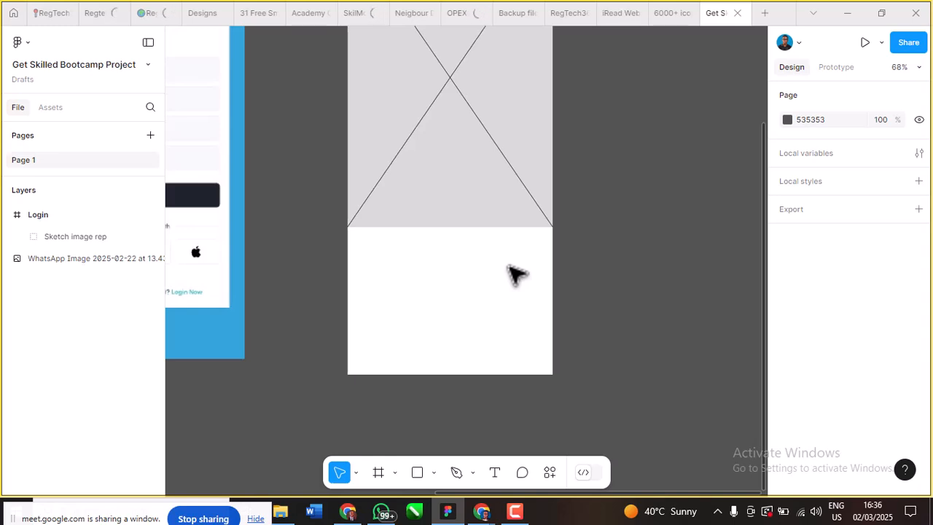
Step: Draw a new frame about 293 × 42 on the empty canvas to the right of the Login frame's white area
scroll(427, 327, "up", 1)
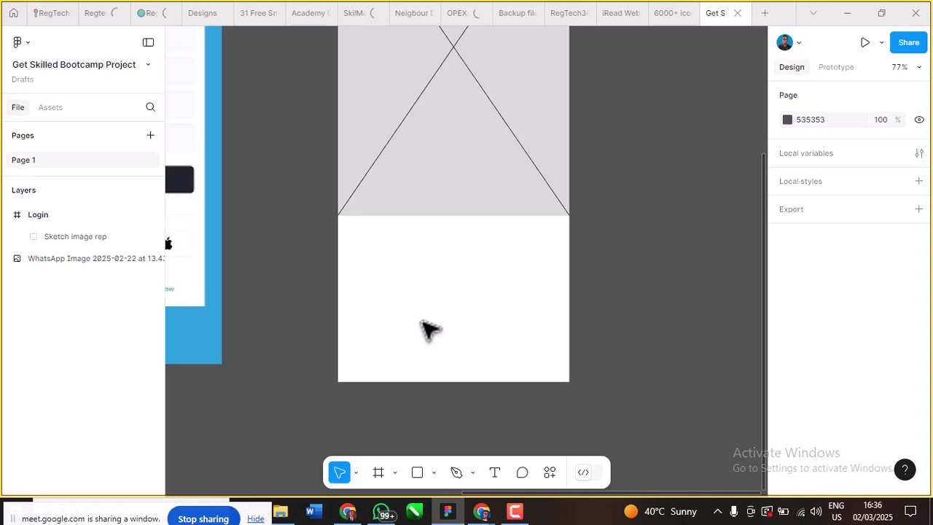
left_click(378, 473)
scroll(546, 277, "right", 1)
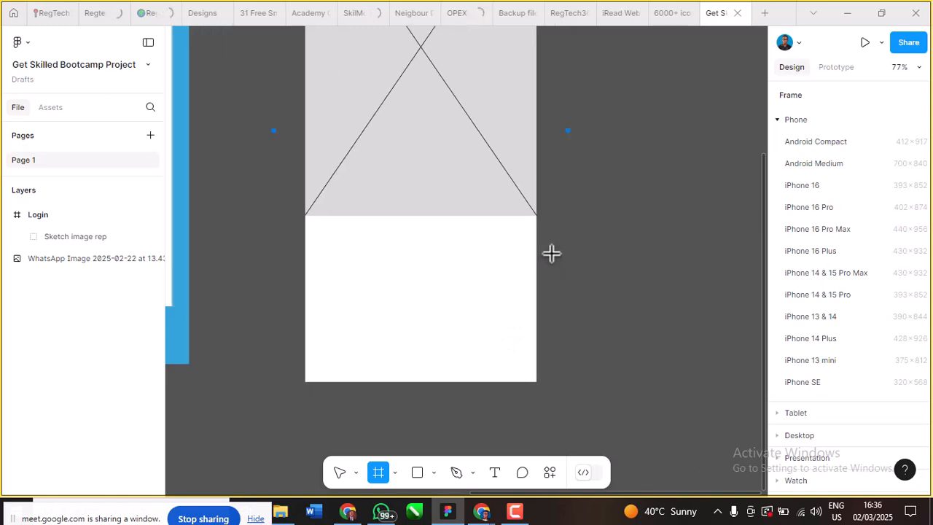
mouse_move(567, 231)
left_mouse_down()
mouse_move(648, 287)
mouse_move(691, 257)
mouse_move(721, 253)
mouse_move(673, 244)
left_mouse_up()
scroll(656, 243, "right", 3)
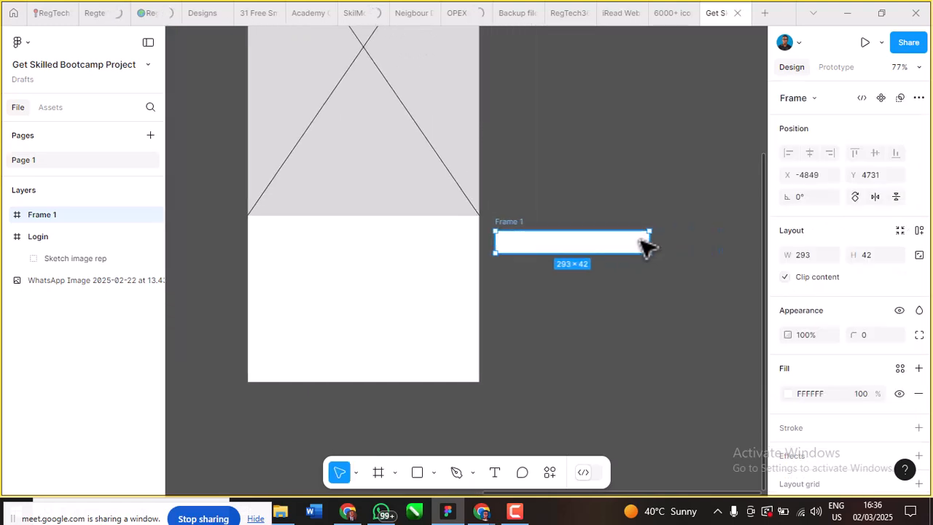
scroll(646, 245, "up", 2)
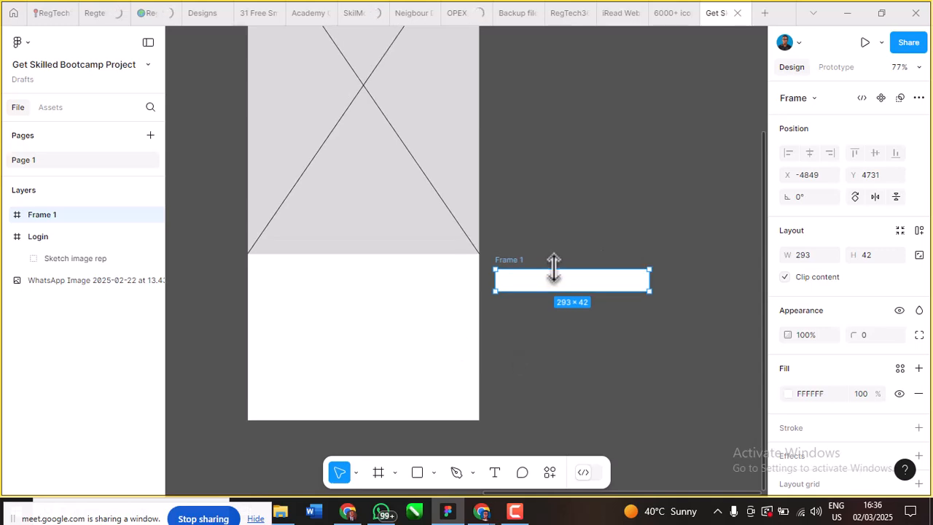
scroll(514, 263, "up", 3)
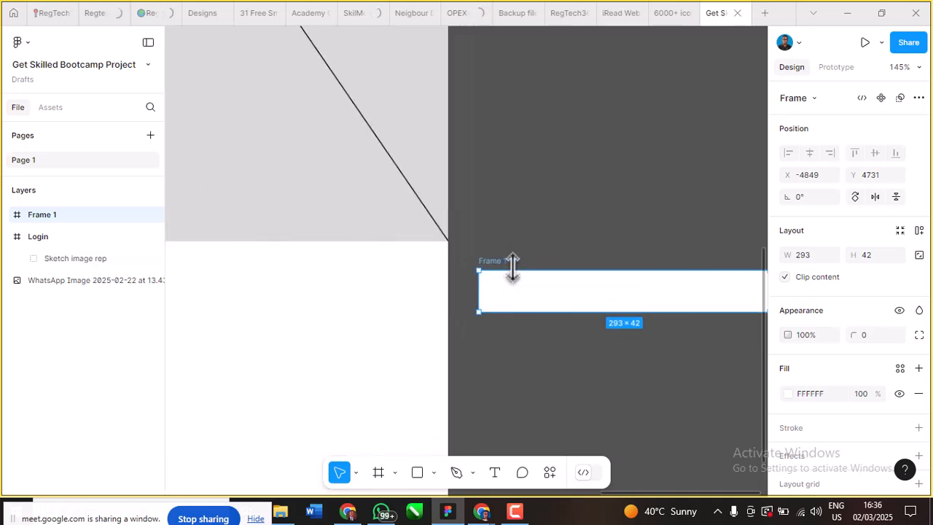
scroll(510, 268, "down", 5)
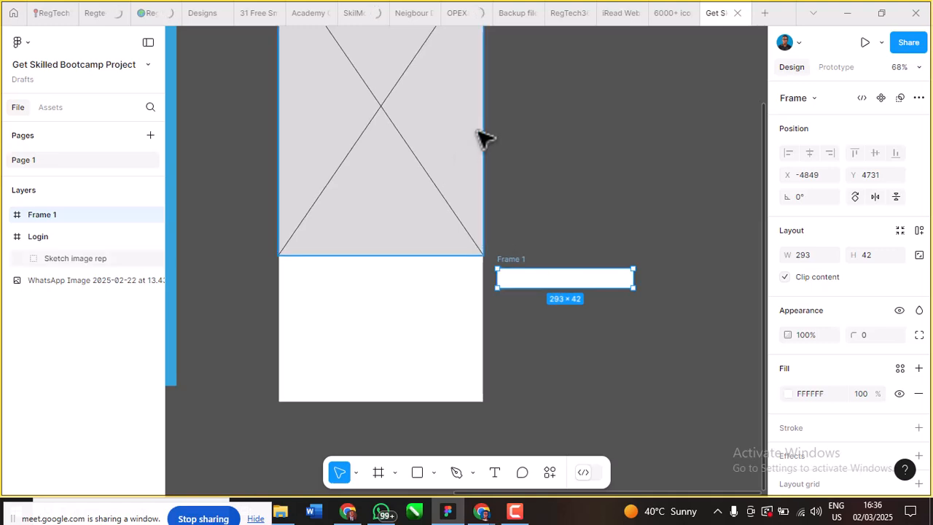
Step: Check the image placeholder's fill and apply the same D9D9D9 grey to the new small frame with the eyedropper
left_click(442, 150)
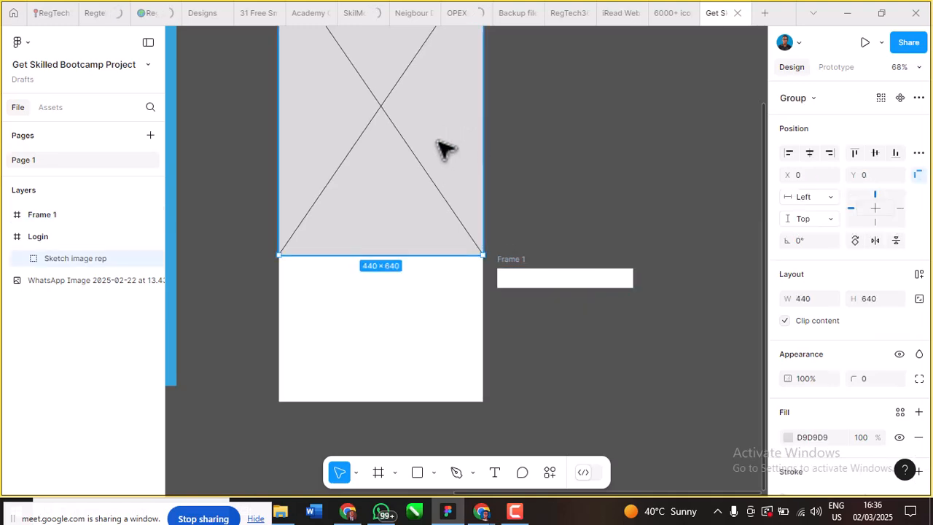
scroll(445, 155, "up", 3)
scroll(441, 156, "down", 3)
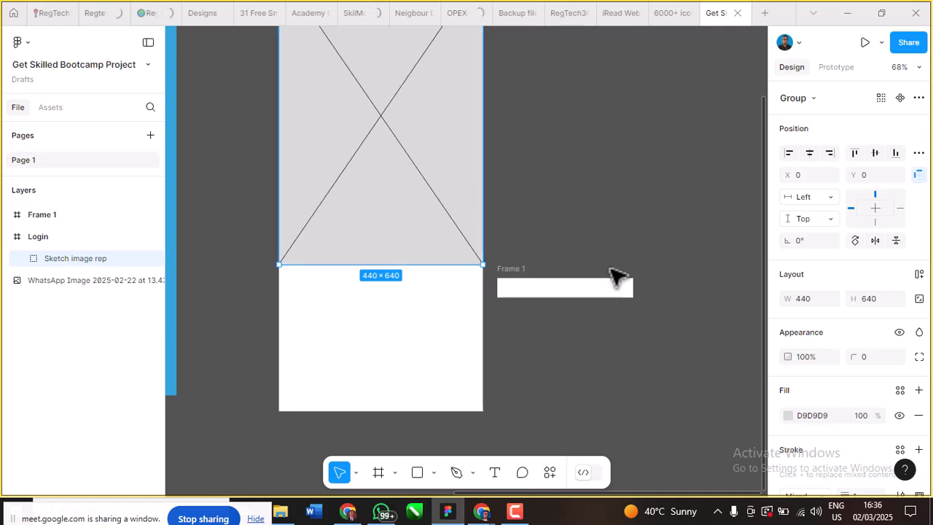
left_click(787, 416)
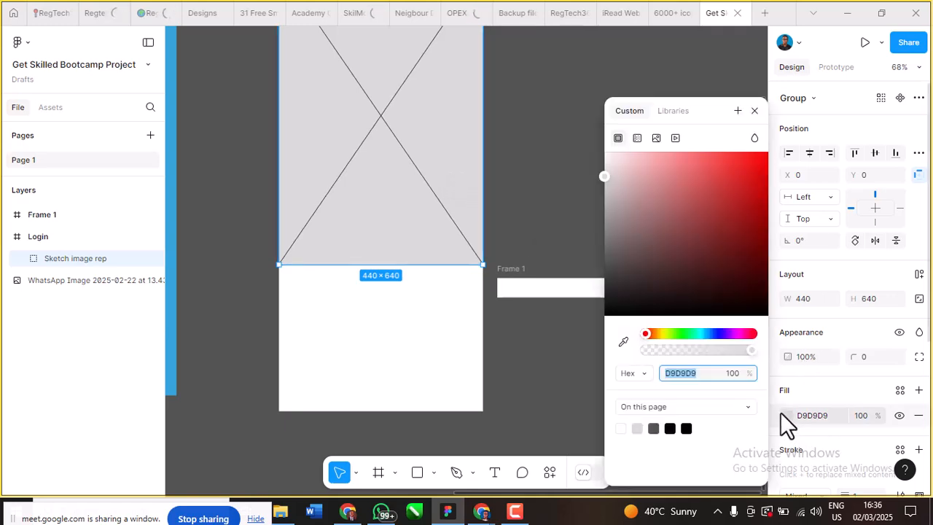
left_click(553, 301)
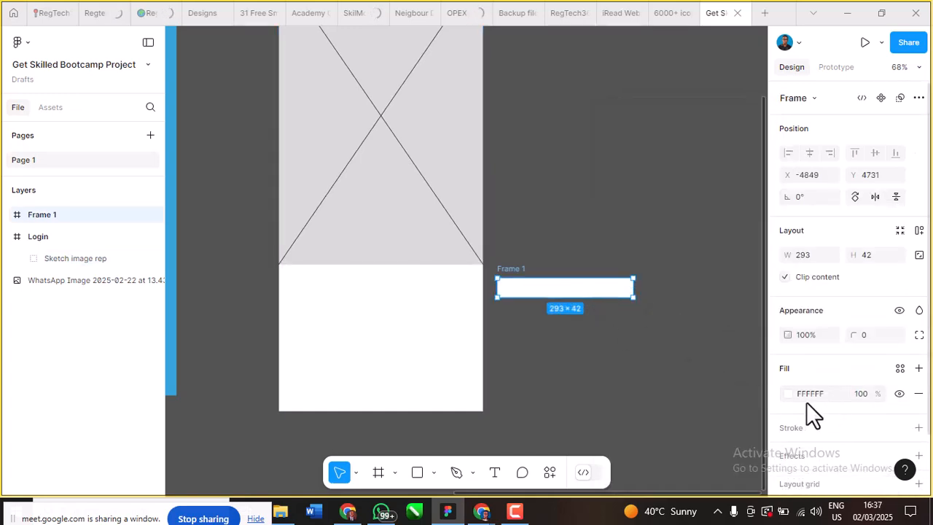
left_click(791, 389)
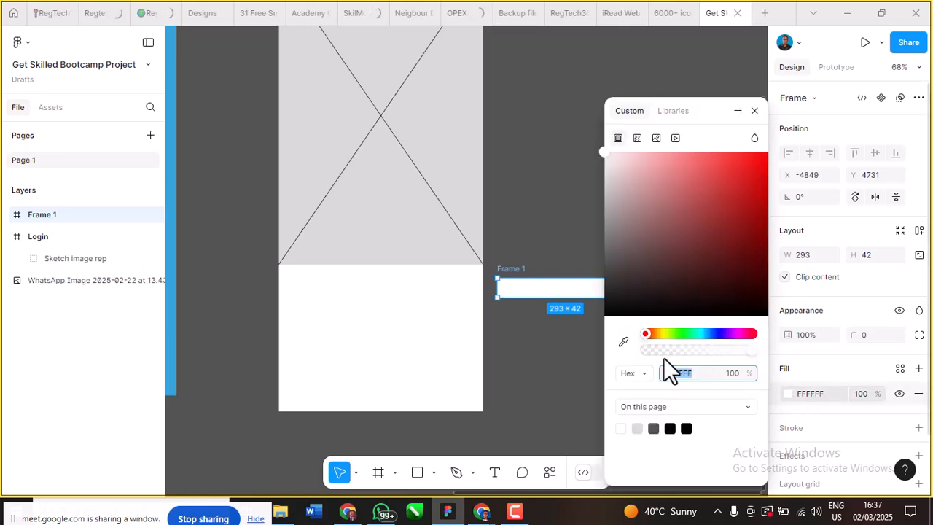
left_click(623, 343)
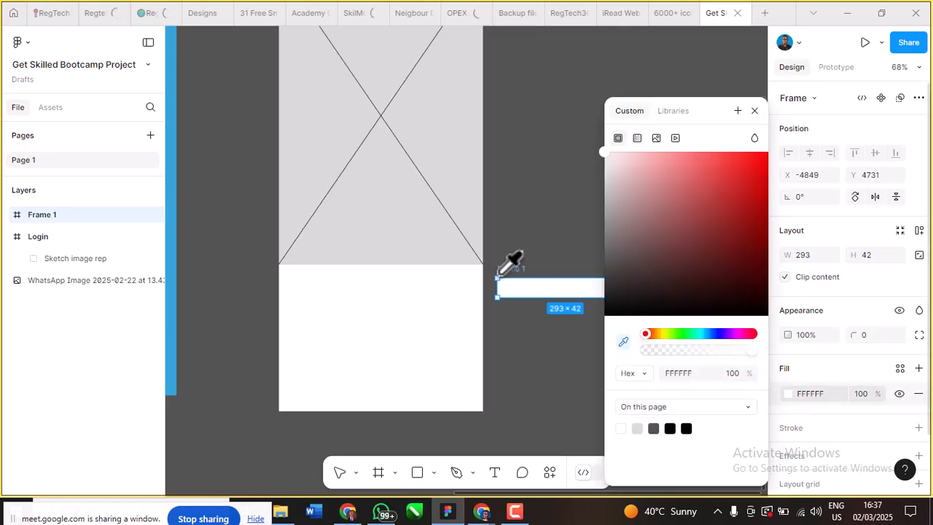
left_click(403, 188)
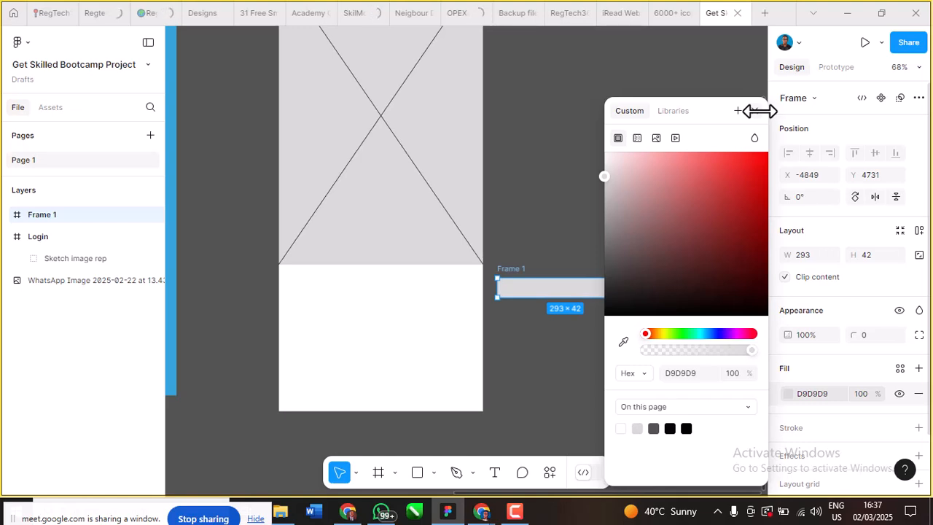
key("Escape")
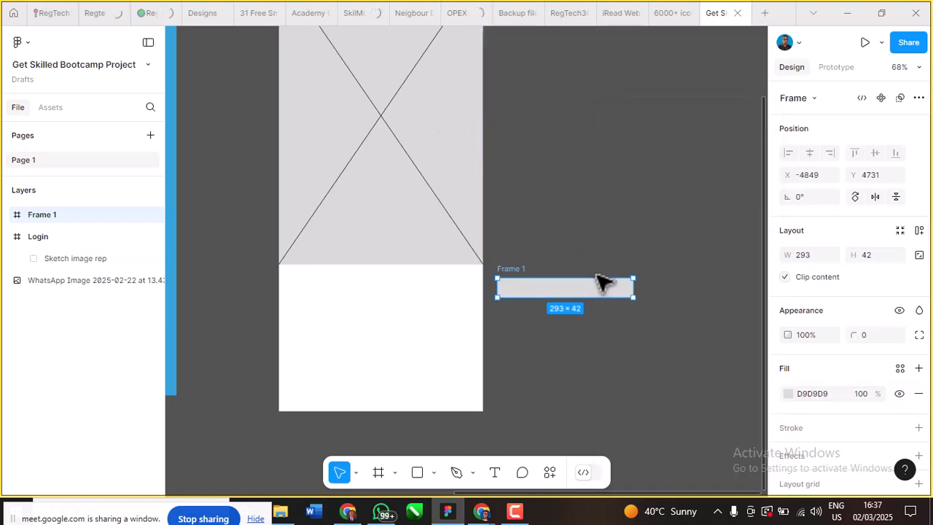
Step: Move the grey button frame into the Login frame, centred just below the image placeholder at about X 74, Y 674
scroll(603, 291, "down", 3)
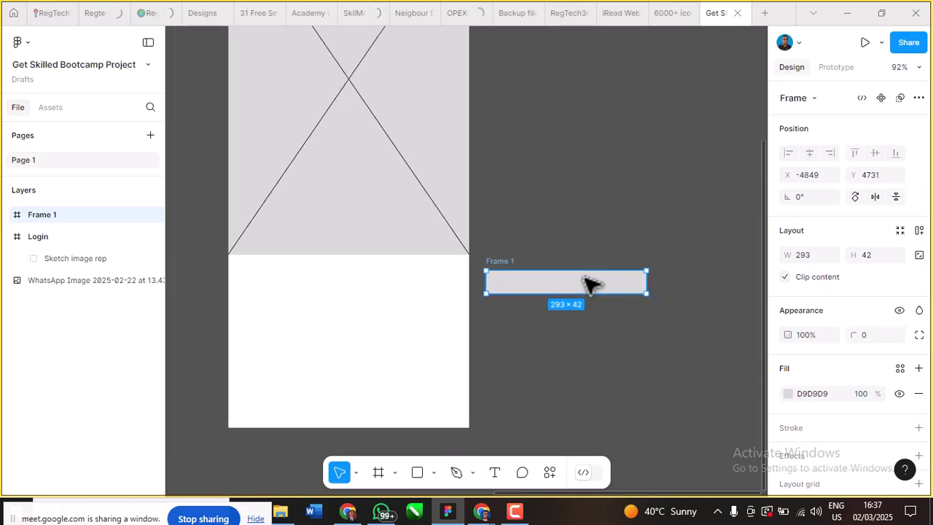
left_click_drag(592, 290, 436, 293)
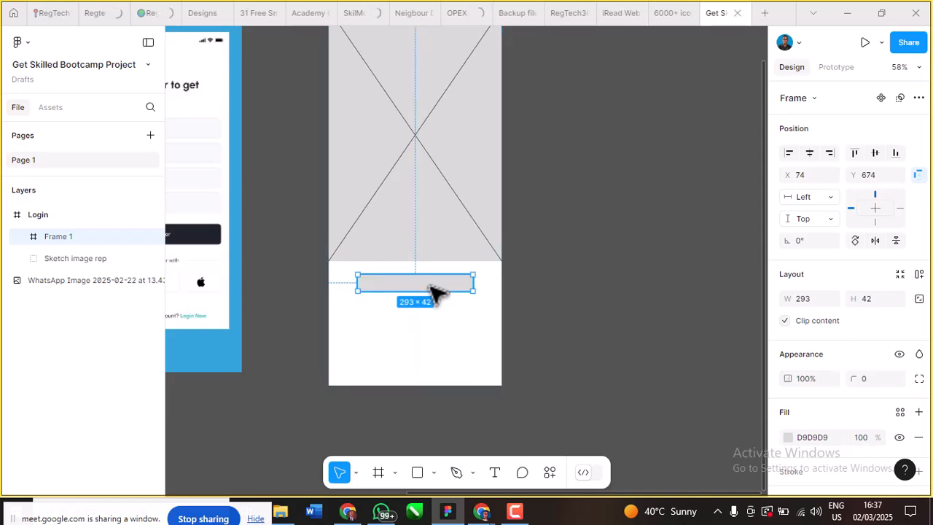
scroll(445, 332, "down", 3)
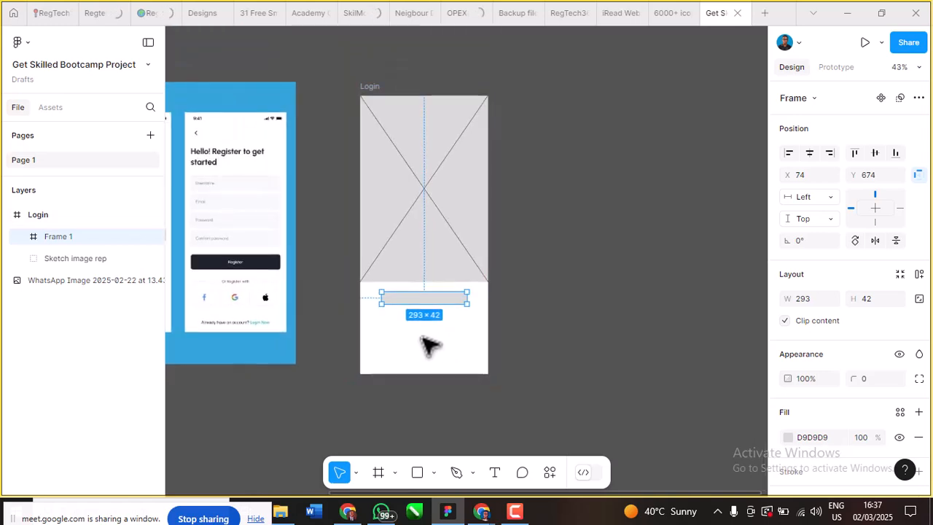
Step: Try moving the whole Login frame sideways with its contents and undo the move
left_click_drag(370, 85, 474, 92)
key("ctrl+z")
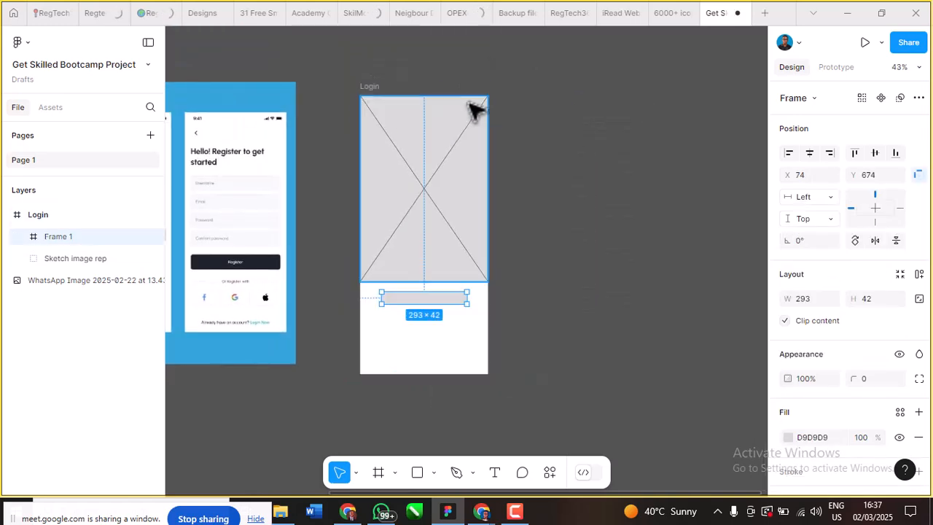
scroll(474, 162, "down", 3)
Step: Widen the grey button frame on both sides to about 387 × 42, starting at X 28 in the Login frame
scroll(427, 191, "up", 6)
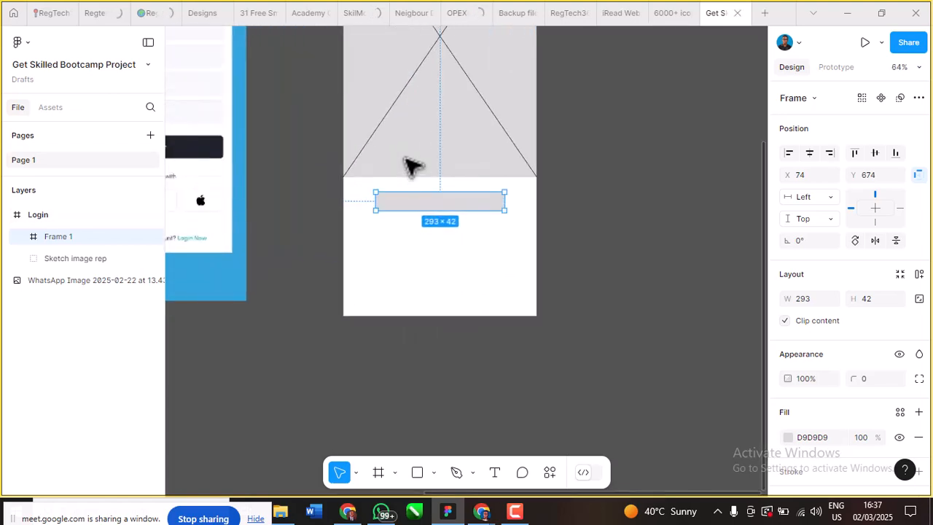
left_click_drag(349, 238, 311, 238)
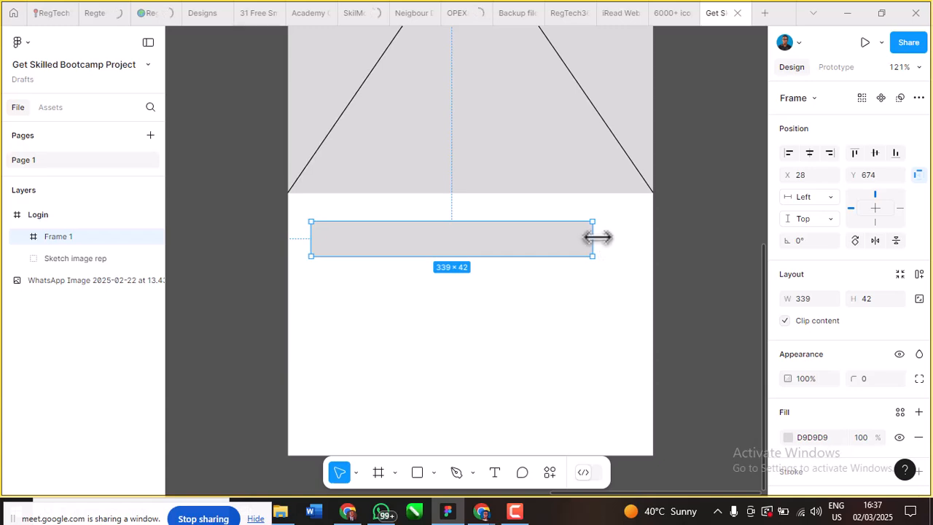
left_click_drag(594, 239, 631, 239)
scroll(436, 227, "down", 2)
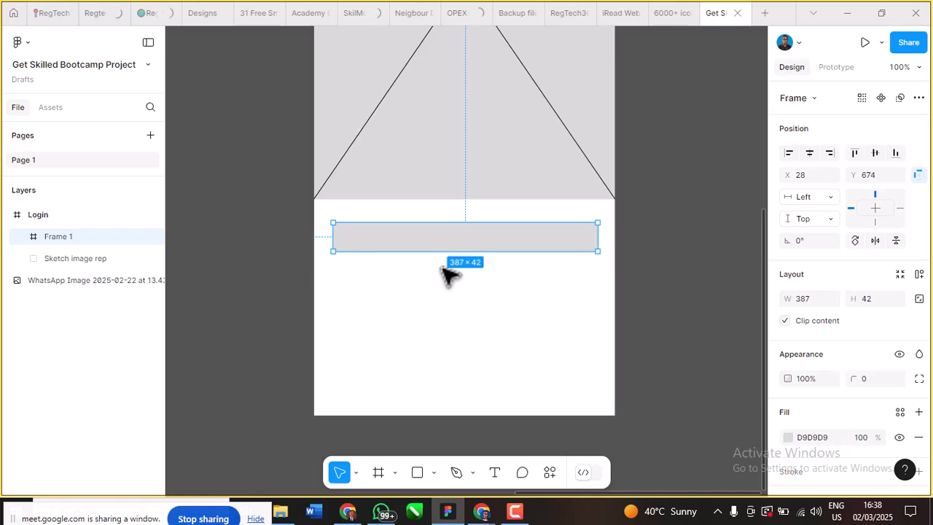
Step: Add a text layer reading "Login" in the white area below the grey button frame
left_click(450, 275)
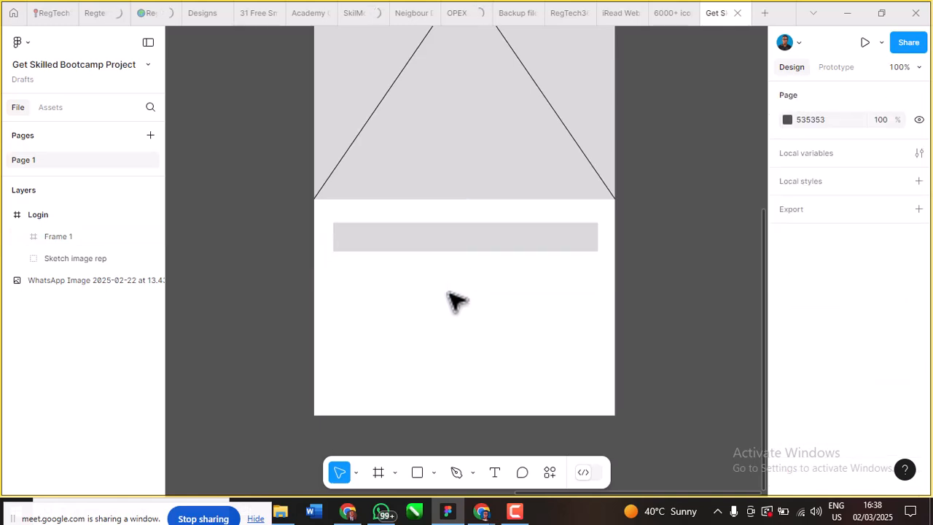
key("t")
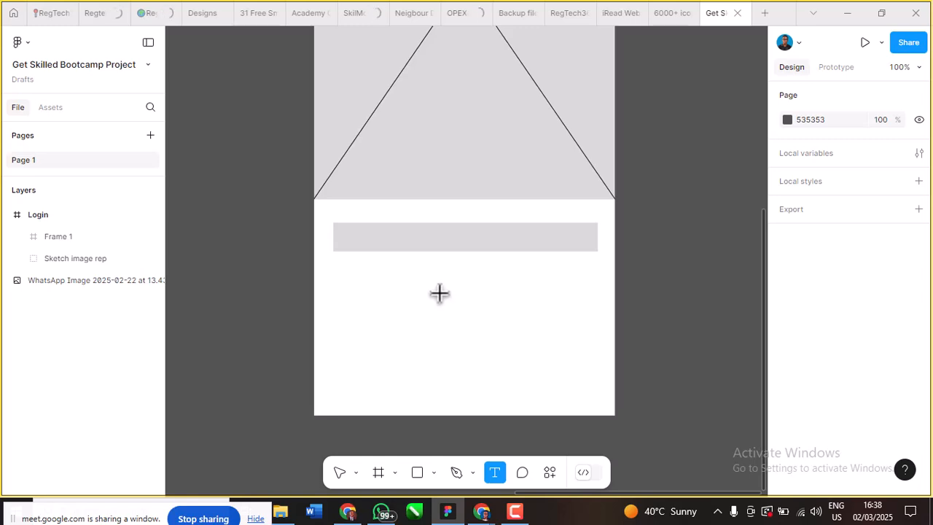
left_click(438, 293)
type("Login")
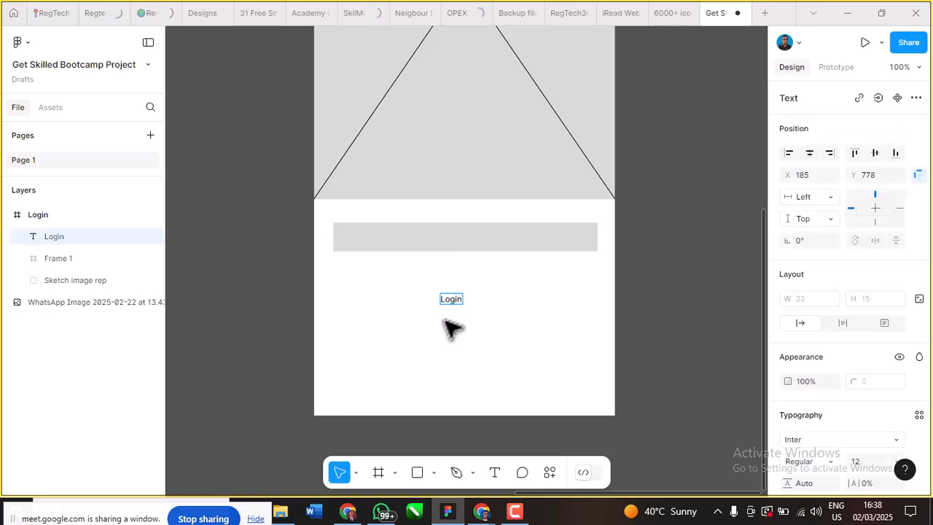
key("Escape")
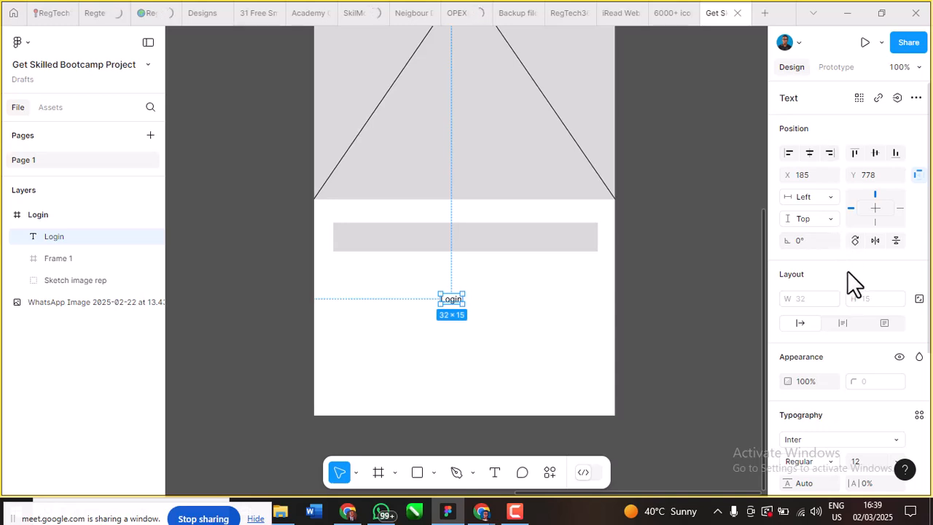
Step: Set the font size of the Login text to 18
scroll(847, 270, "down", 5)
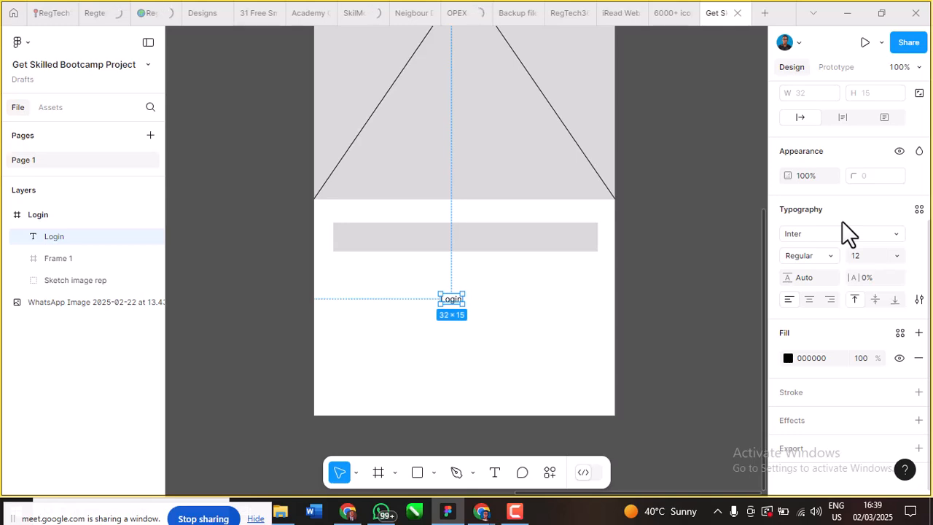
left_click(861, 253)
type("1")
key("Return")
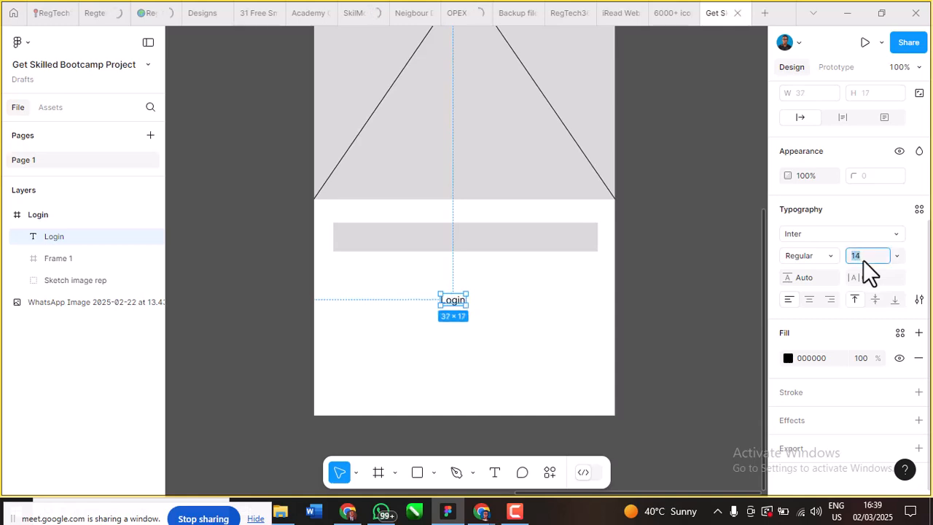
type("18")
key("Return")
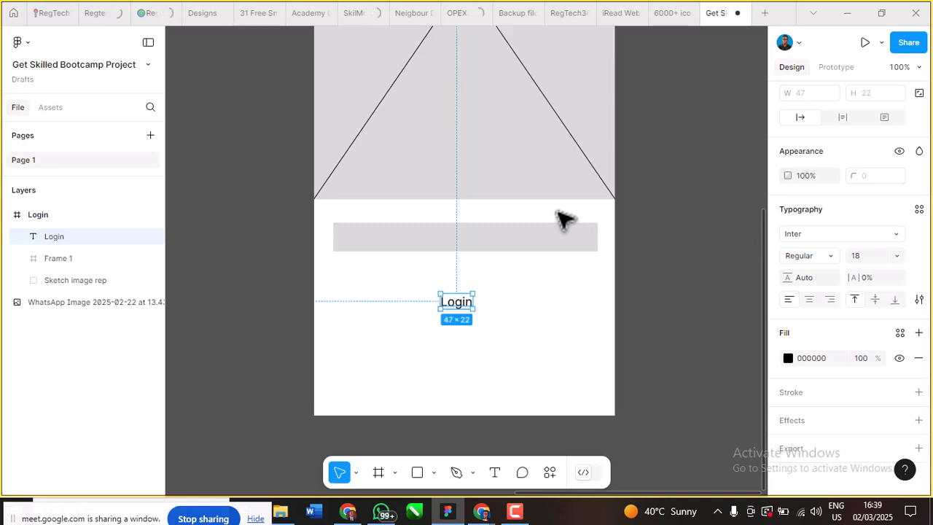
Step: Try moving the Login text onto the grey button frame and take it back out
scroll(586, 302, "down", 3)
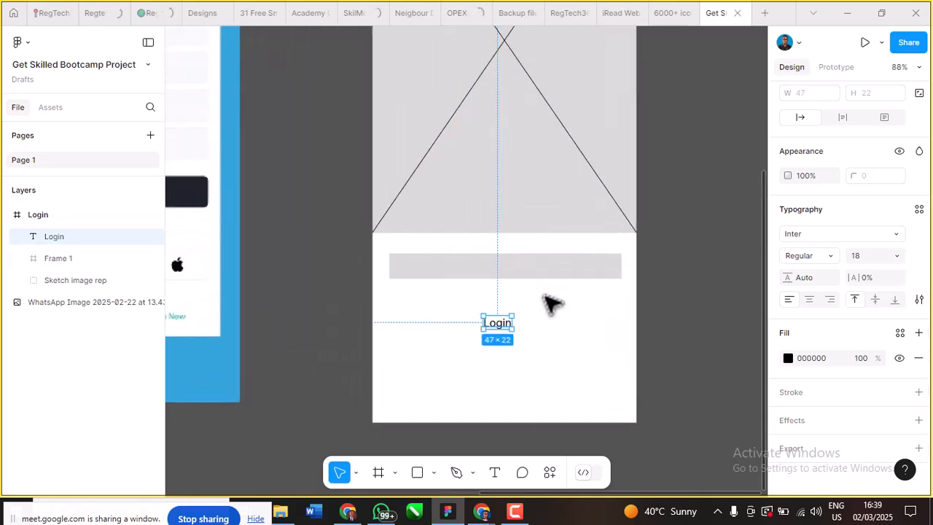
left_click_drag(507, 313, 511, 277)
key("ctrl+z")
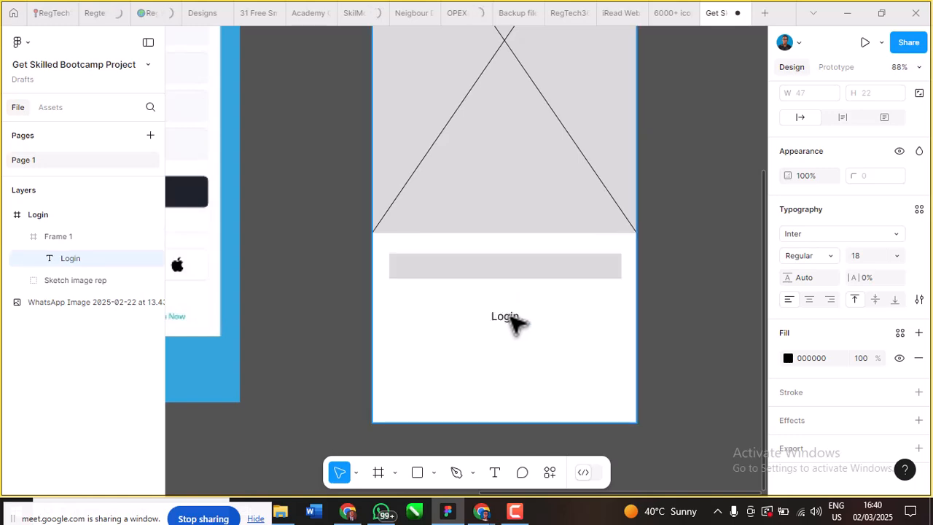
Step: Shift the whole Login frame slightly towards the reference image, to about X -5341, Y 4060
scroll(522, 315, "down", 5, "ctrl")
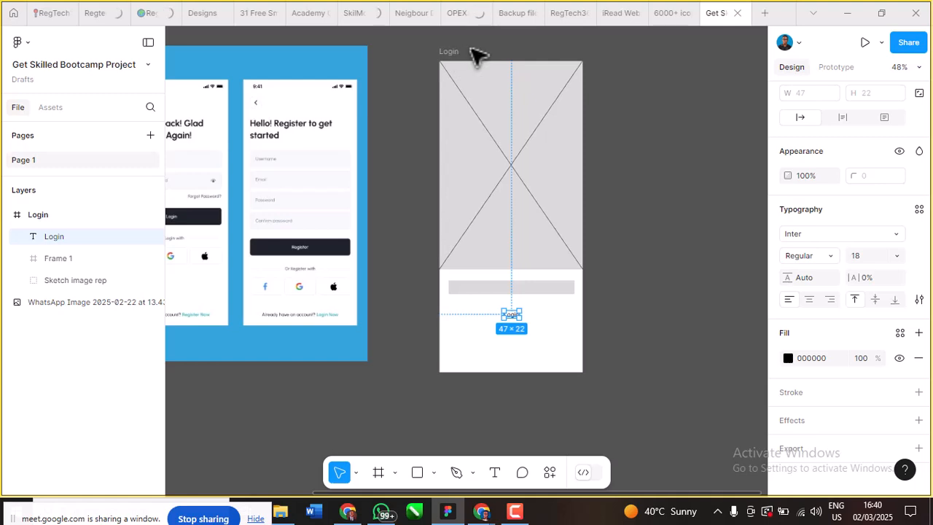
mouse_move(453, 51)
left_mouse_down()
mouse_move(481, 50)
mouse_move(446, 49)
left_mouse_up()
left_click(444, 56)
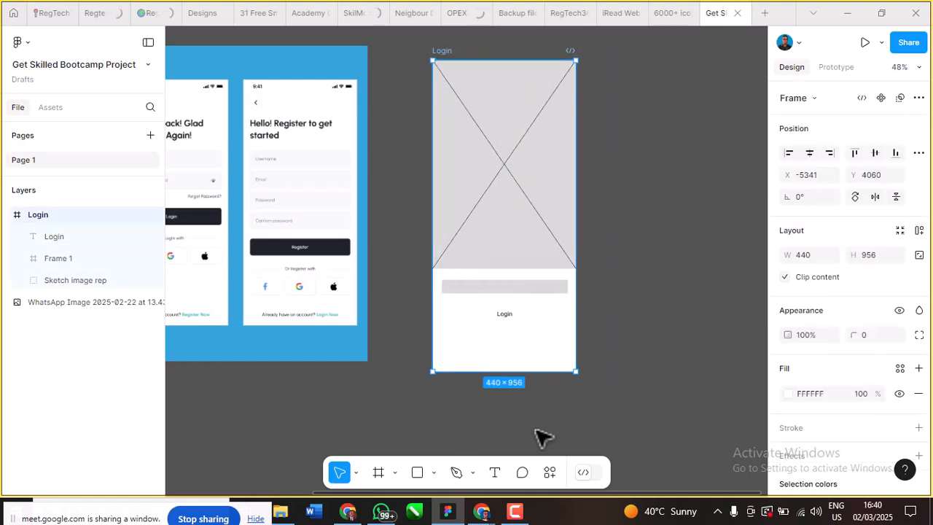
scroll(536, 379, "up", 5, "ctrl")
scroll(575, 271, "down", 3, "ctrl")
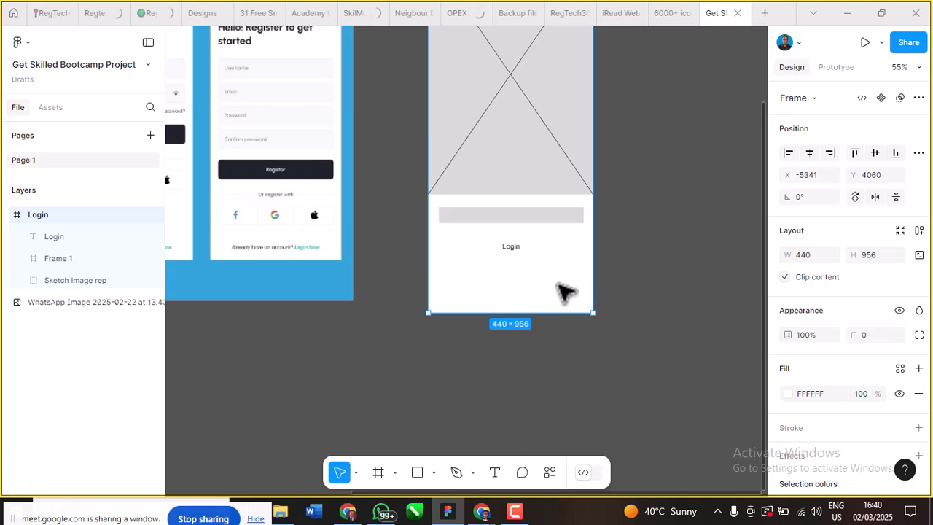
scroll(565, 289, "down", 2)
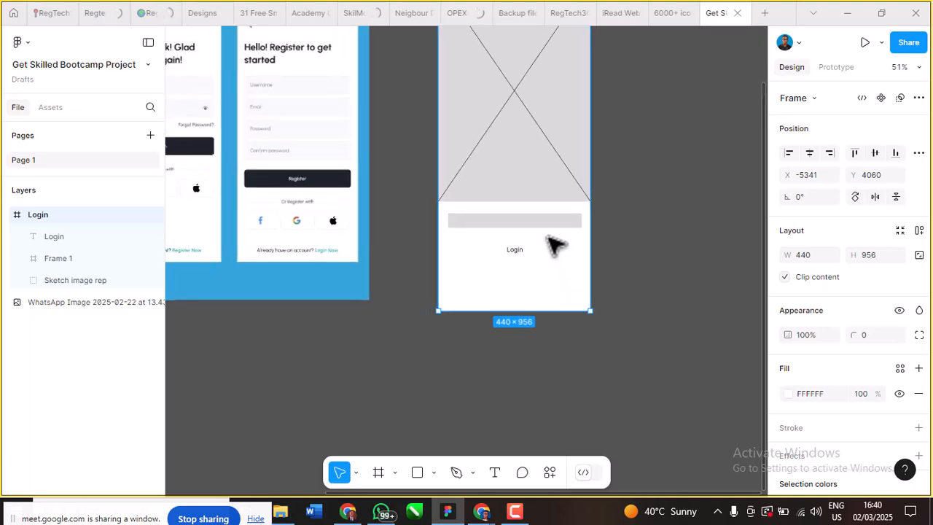
scroll(552, 223, "up", 2)
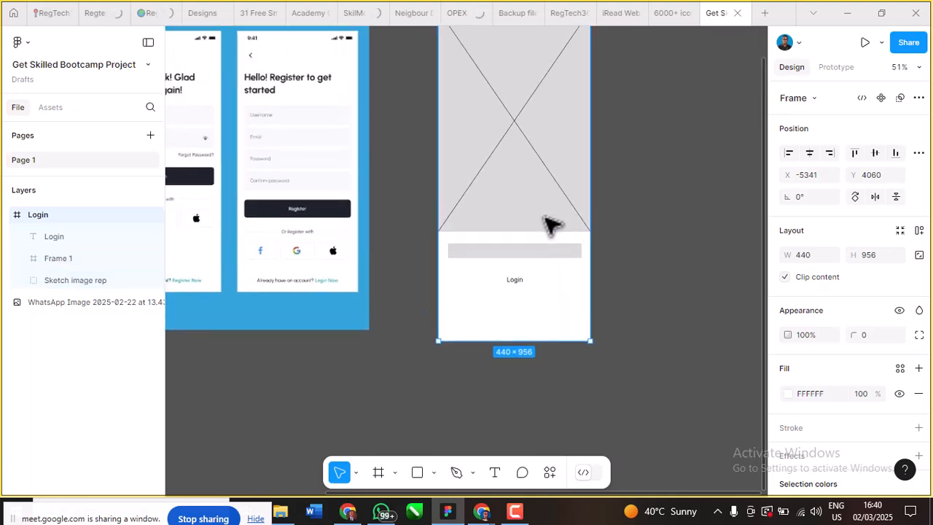
Step: Examine the layer hierarchy by collapsing and expanding the Login frame and the Sketch image rep group nested in it
left_click(7, 216)
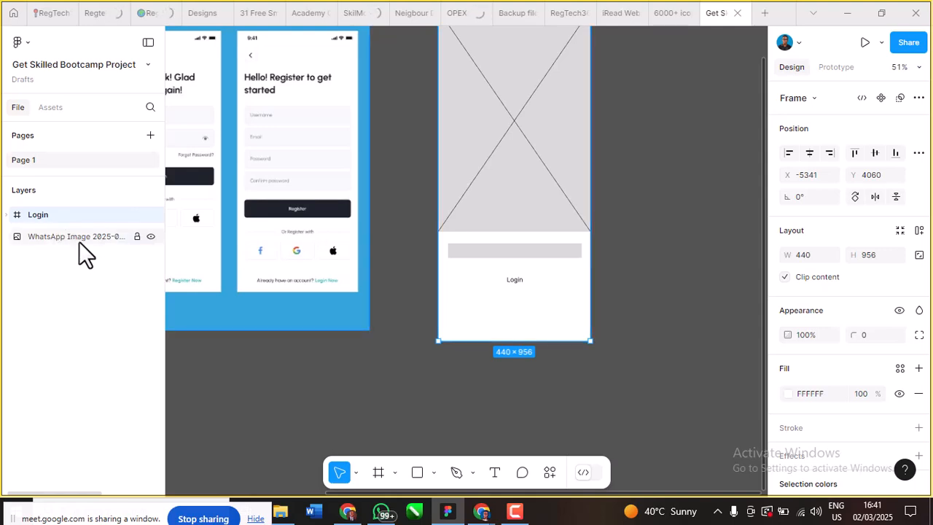
left_click(325, 236)
scroll(387, 223, "down", 4)
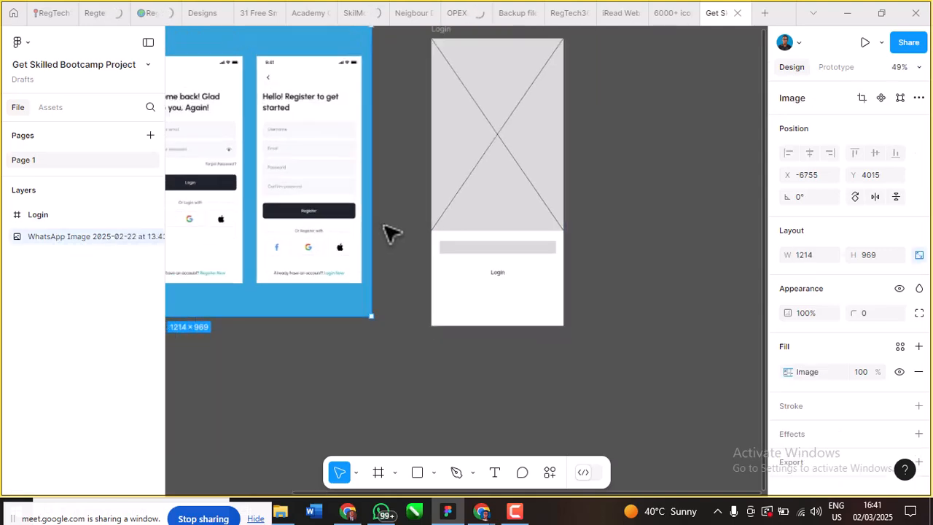
scroll(384, 223, "left", 1)
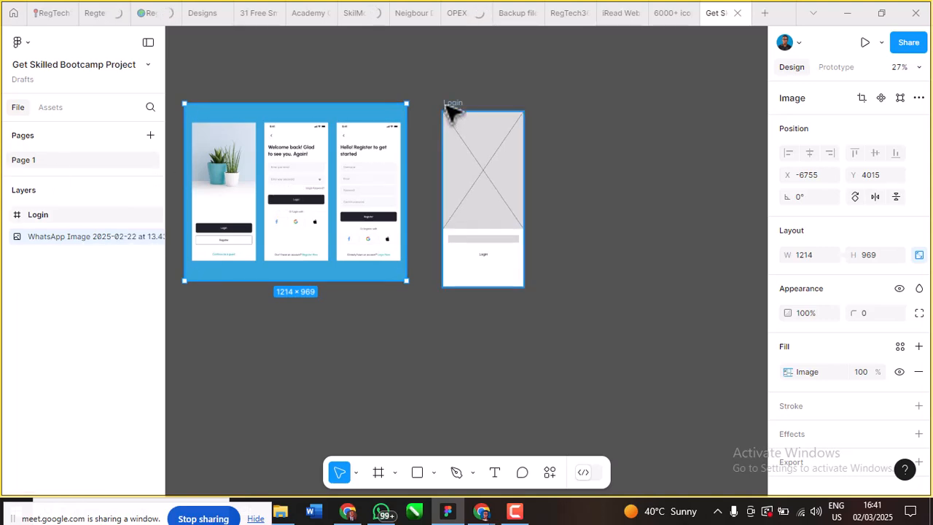
left_click(16, 214)
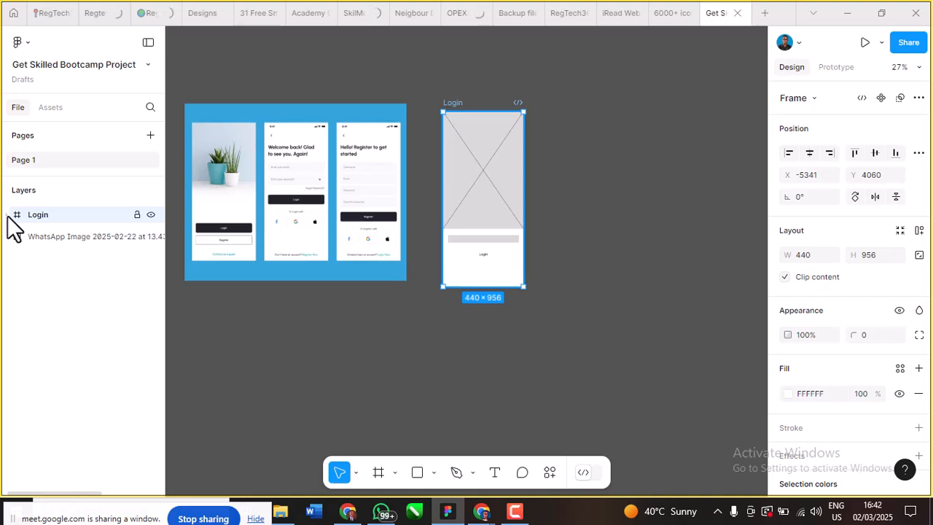
left_click(7, 216)
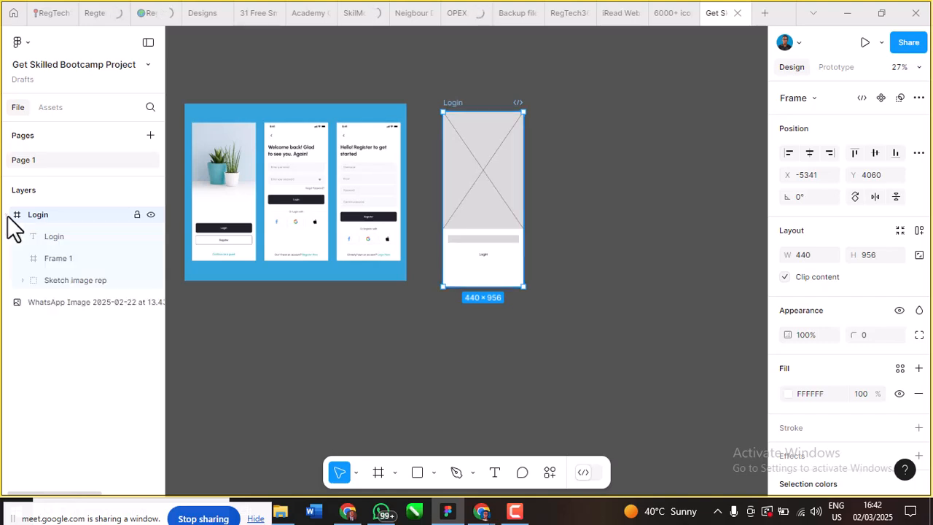
left_click(25, 281)
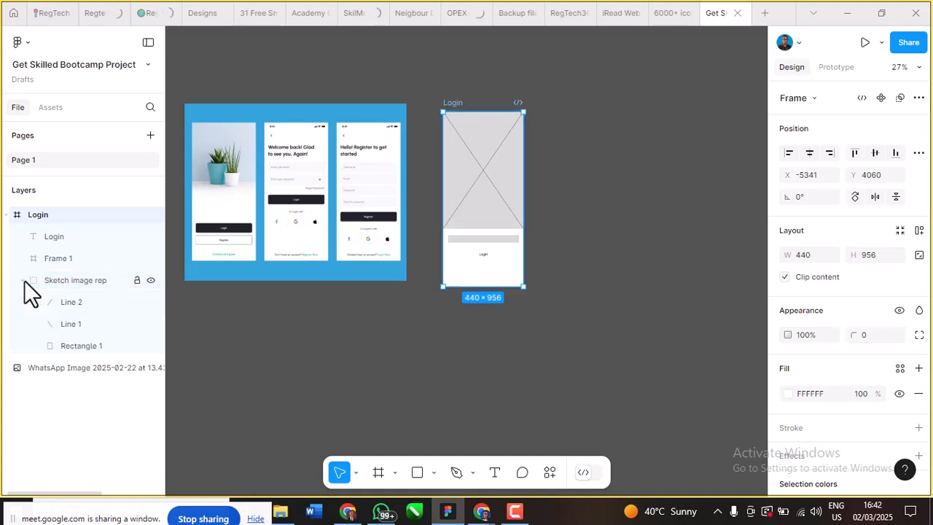
left_click(49, 316)
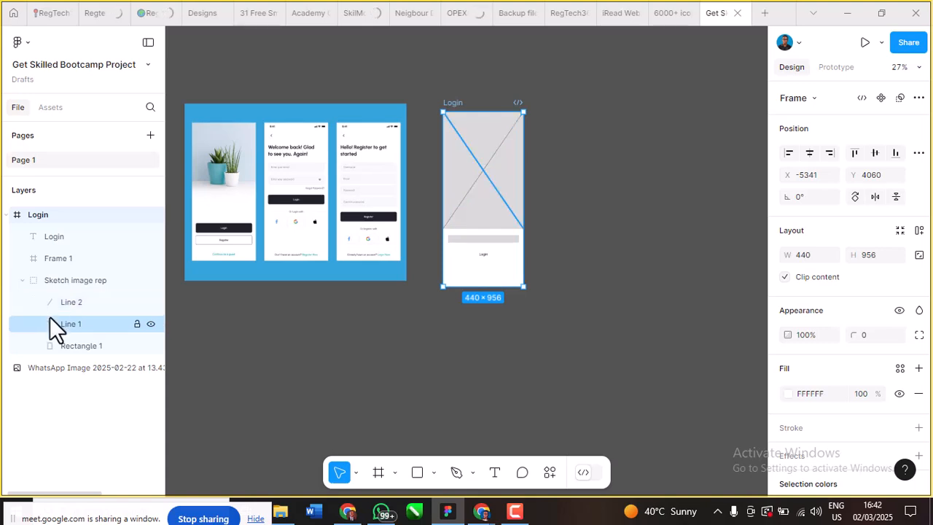
left_click(68, 348)
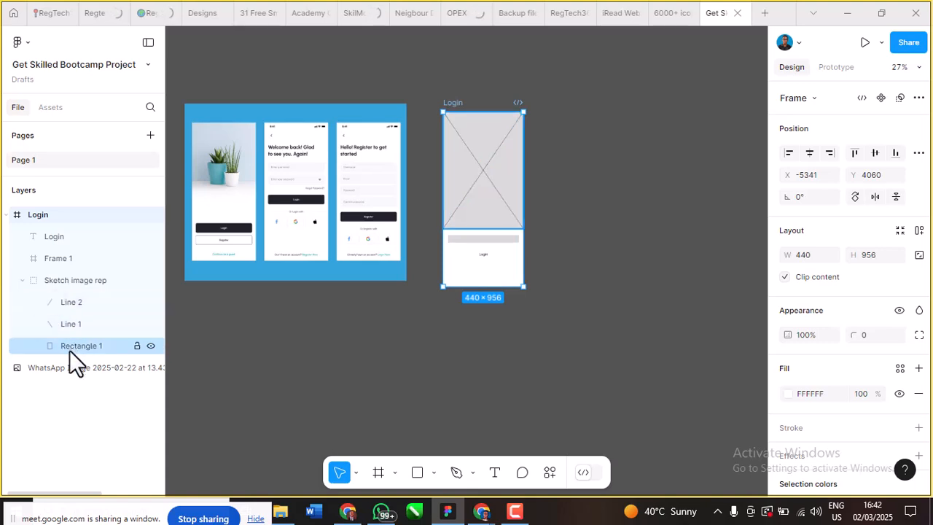
left_click(22, 281)
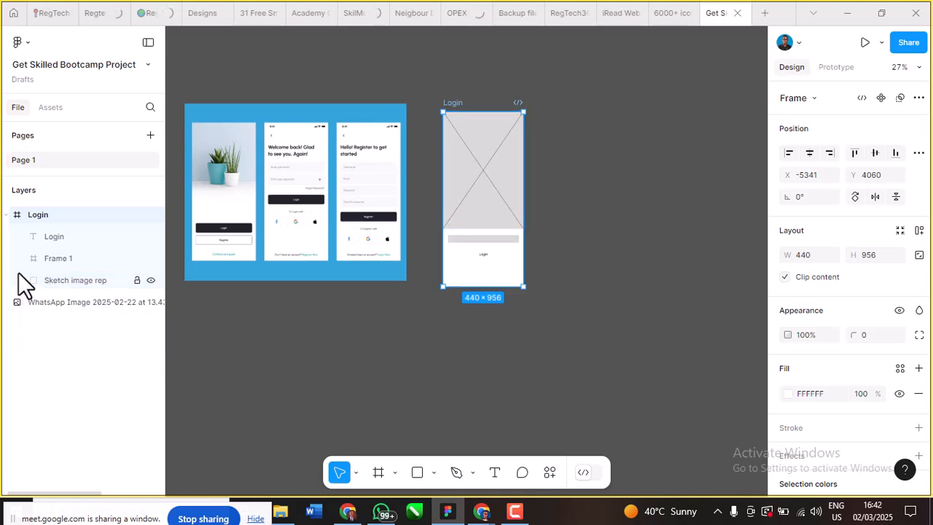
left_click(9, 215)
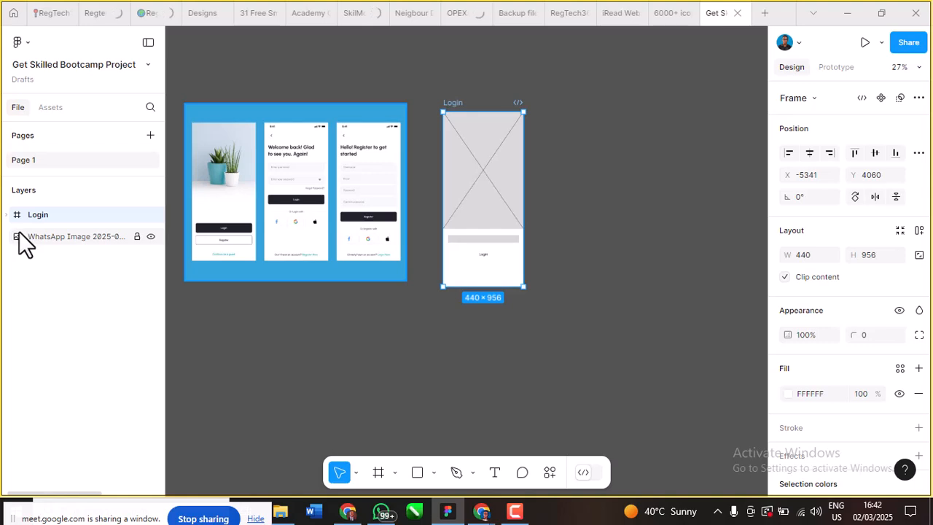
left_click(405, 274)
Step: Move the Login text into the grey button frame and centre it there at about X 170, Y 10
scroll(451, 273, "up", 10)
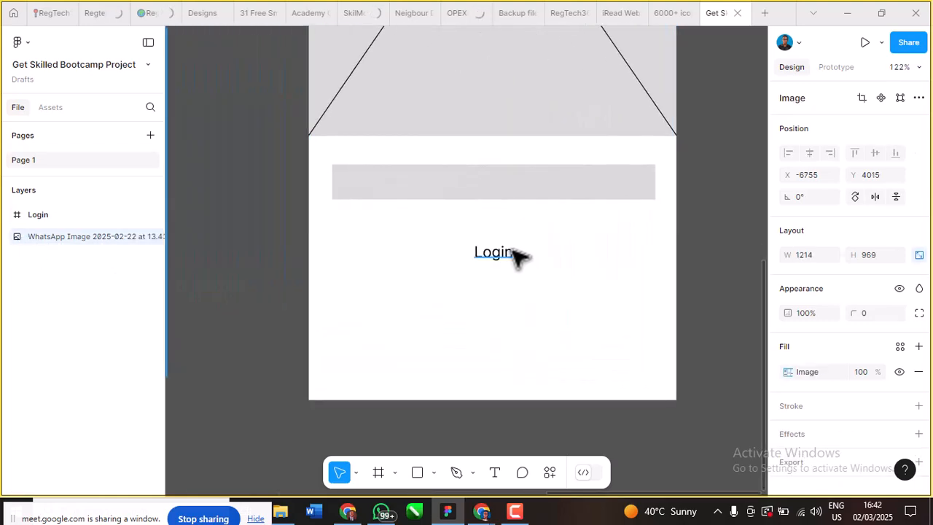
left_click(517, 255)
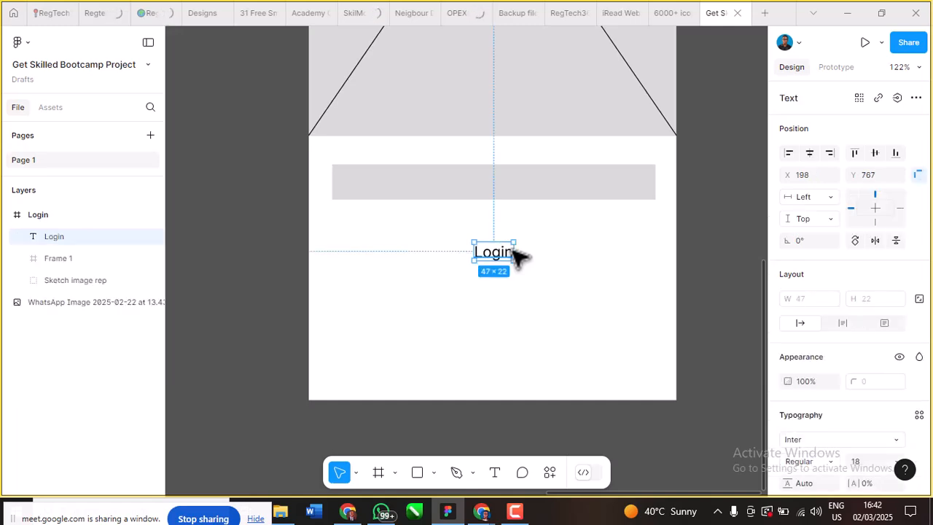
left_click_drag(500, 225, 502, 183)
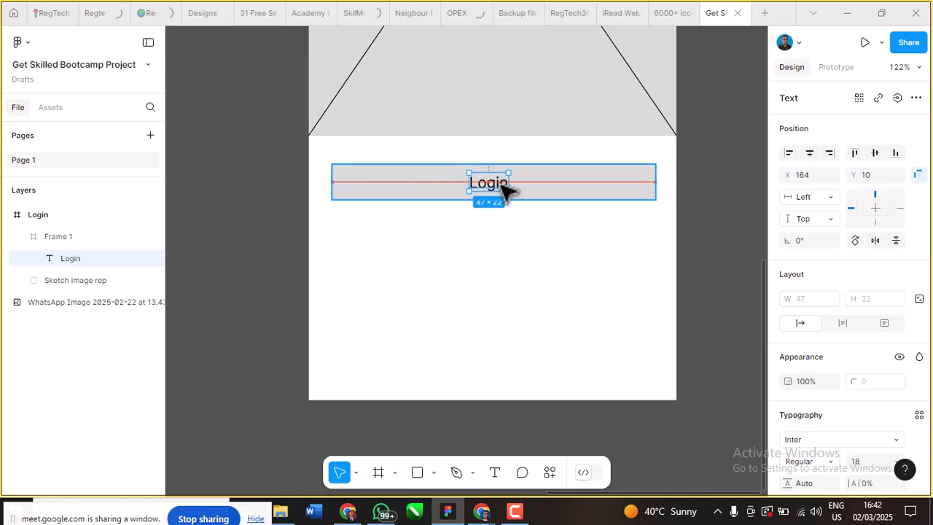
left_click_drag(510, 191, 515, 188)
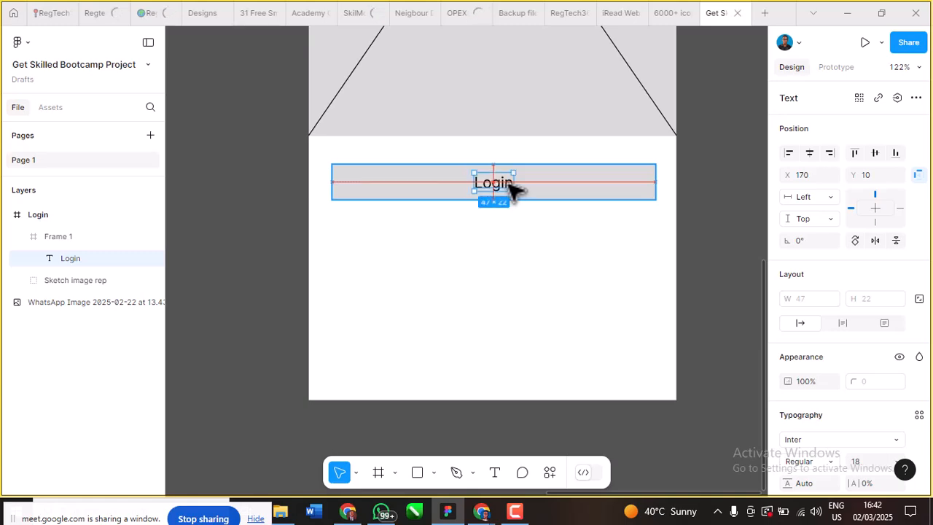
left_click(526, 242)
Step: Move the grey button frame with its label slightly down, to about X 27, Y 691 in the Login frame
left_click(569, 191)
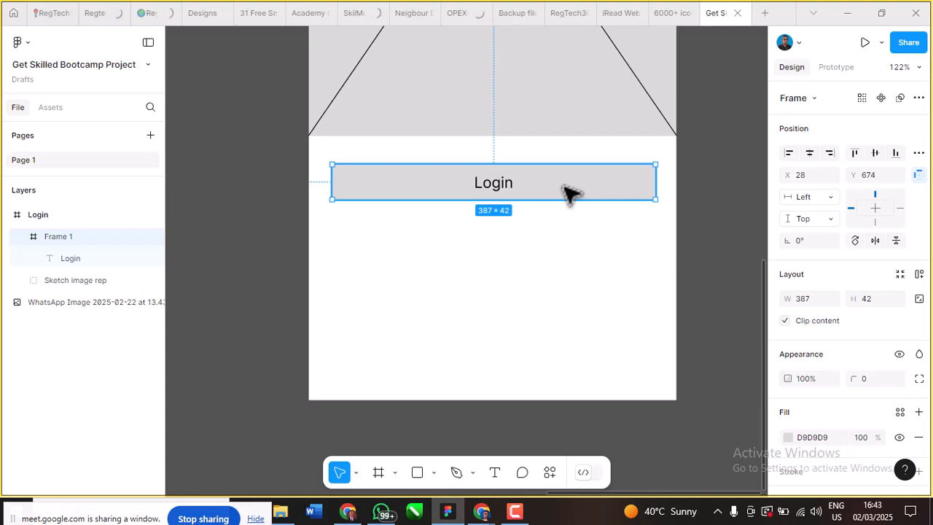
mouse_move(569, 192)
left_mouse_down()
mouse_move(567, 218)
mouse_move(573, 208)
left_mouse_up()
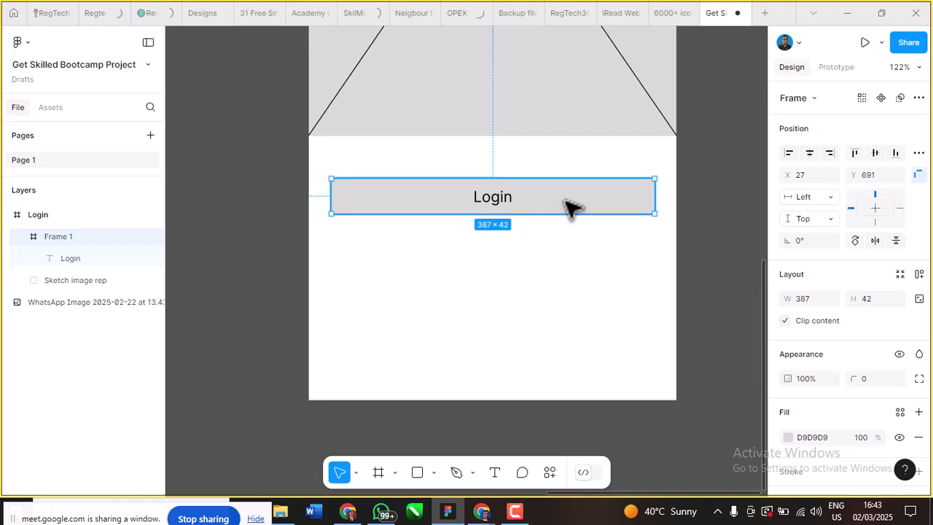
scroll(573, 208, "down", 5)
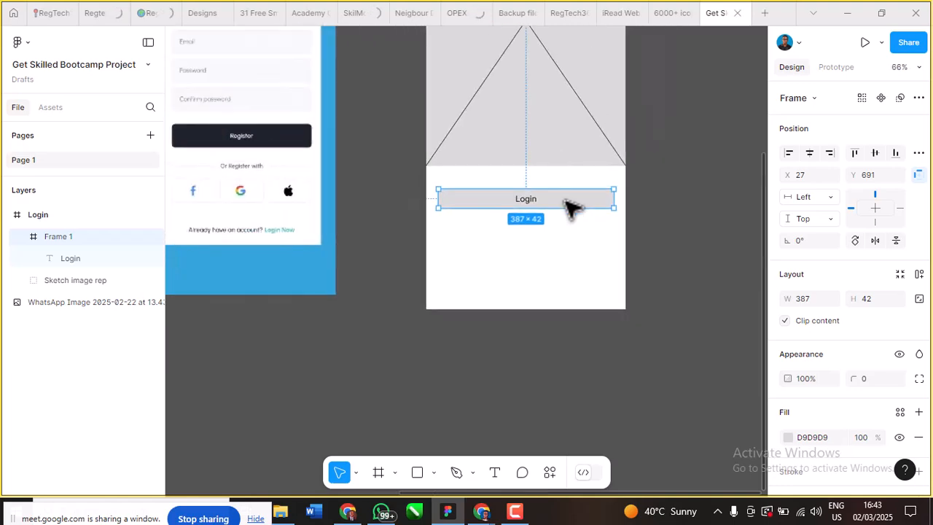
scroll(573, 208, "up", 2)
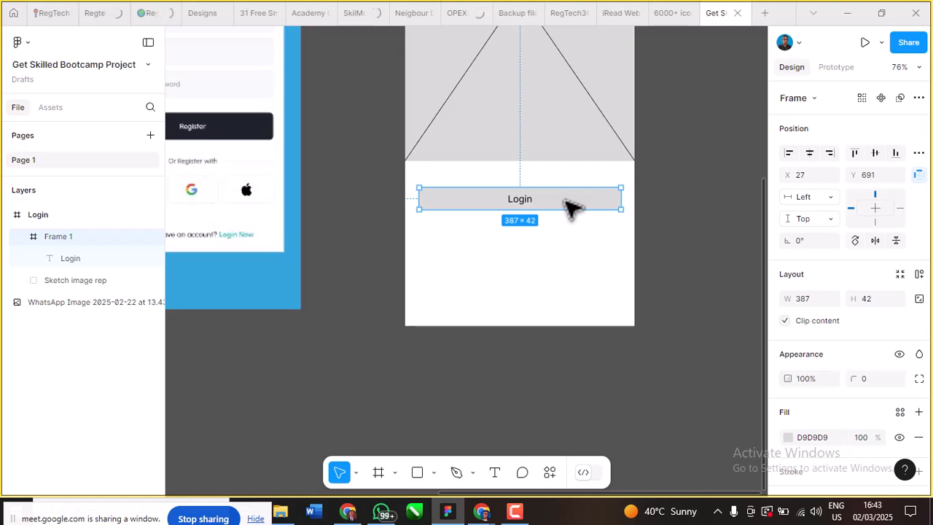
Step: Narrow the grey button frame from its right edge to about 287 × 42 and select the Login label inside it
scroll(573, 208, "up", 4)
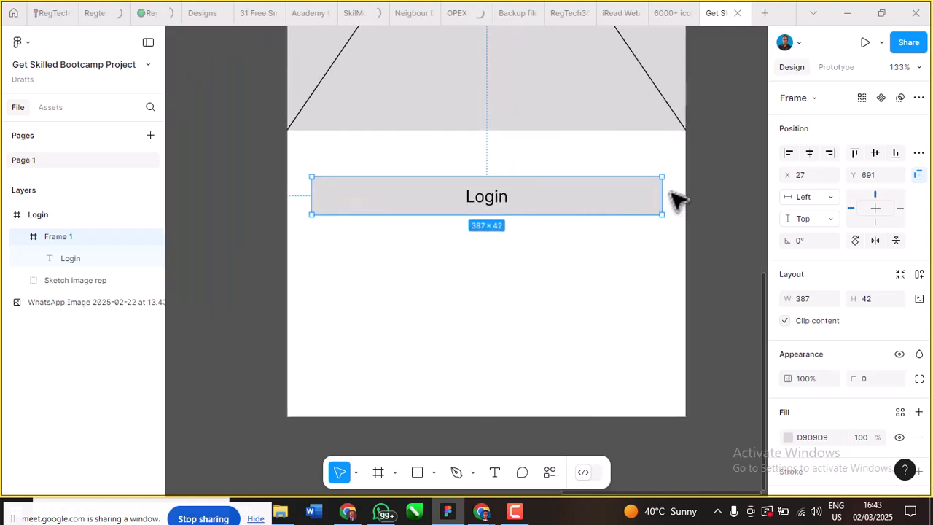
left_click_drag(665, 193, 572, 200)
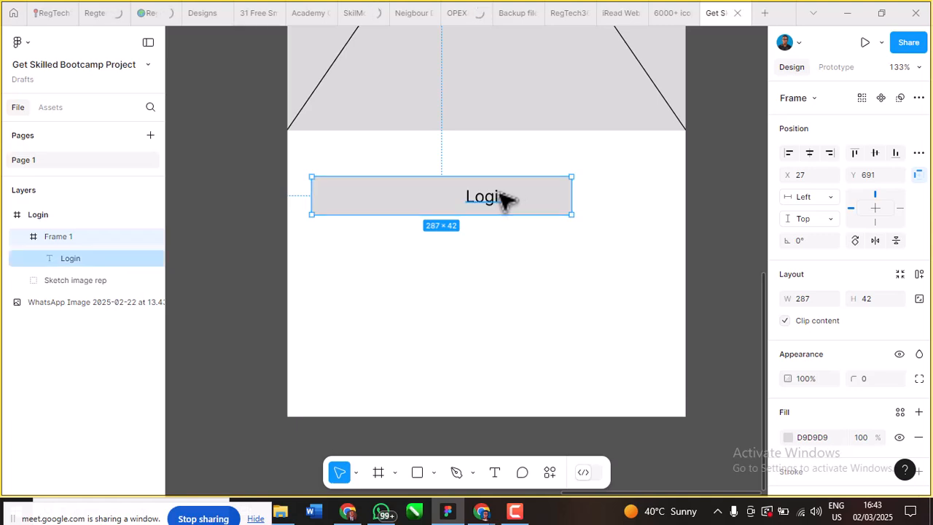
double_click(500, 207)
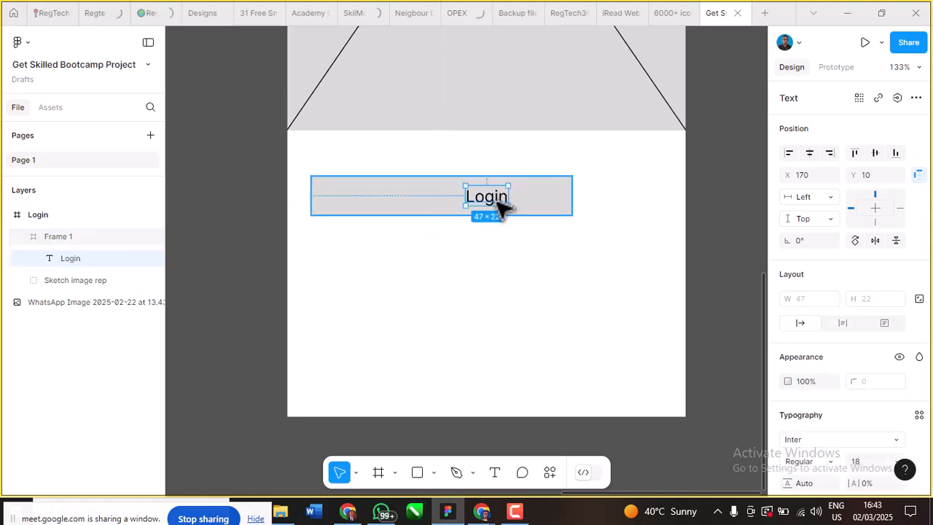
Step: Try moving the Login label to about X 143, Y 10, and undo that move along with the button frame's narrowing
left_click_drag(500, 208, 472, 206)
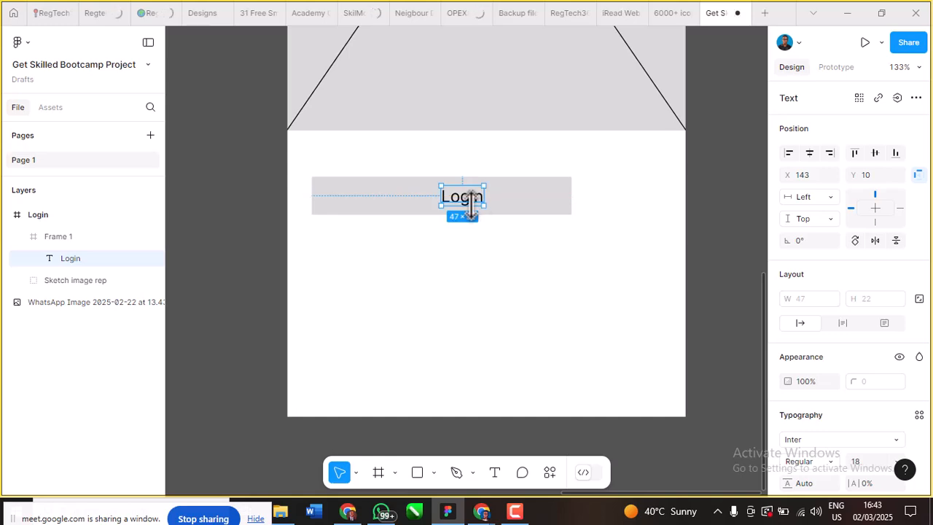
key("ctrl+z")
key("ctrl+z")
key("ctrl+z")
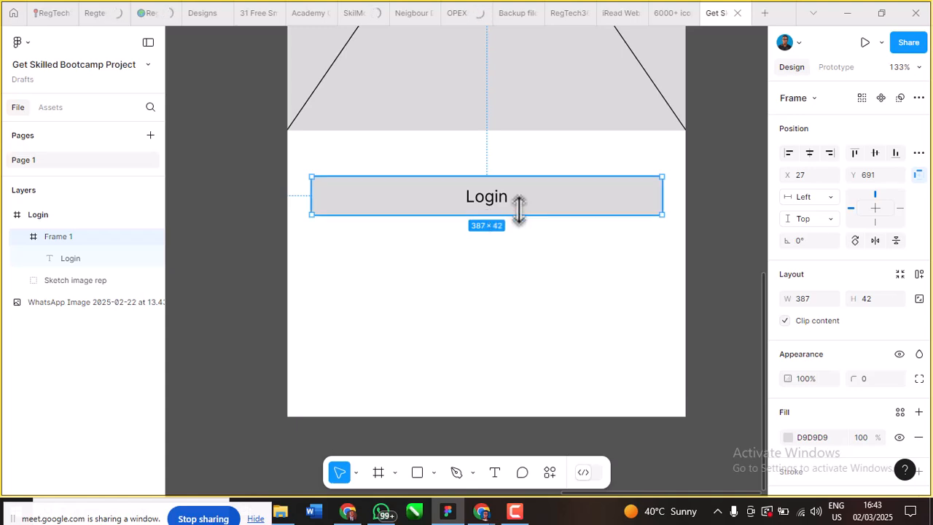
Step: Move the Login text out of the grey button frame into the white area below, at about X 173, Y 804
scroll(520, 209, "down", 5)
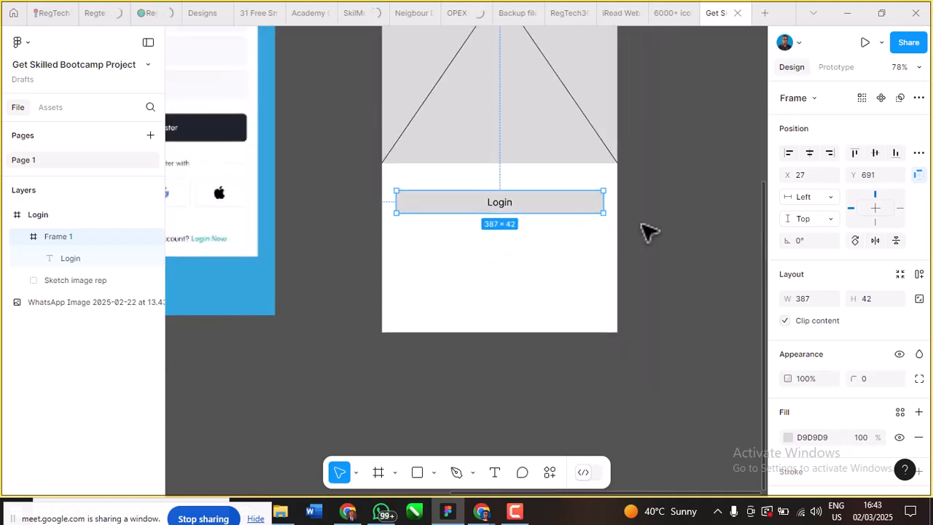
left_click(701, 223)
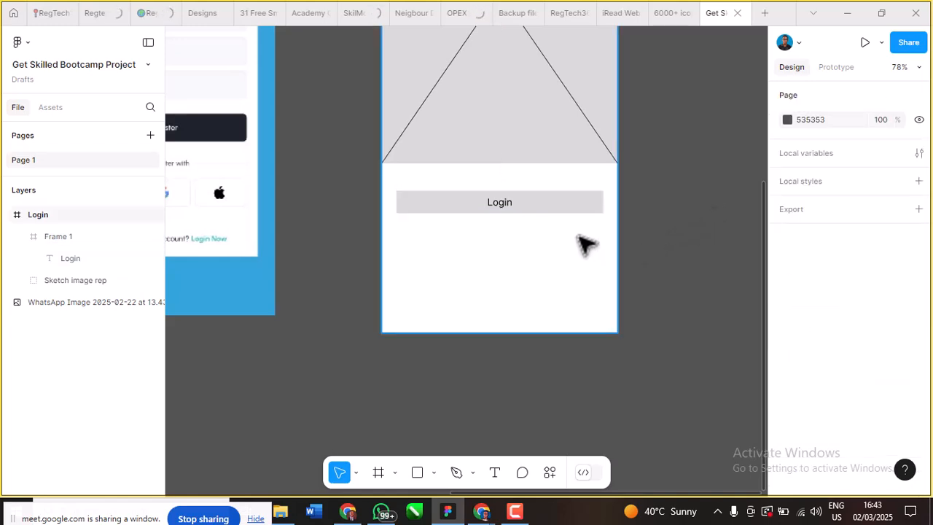
left_click(504, 206)
left_click(504, 206)
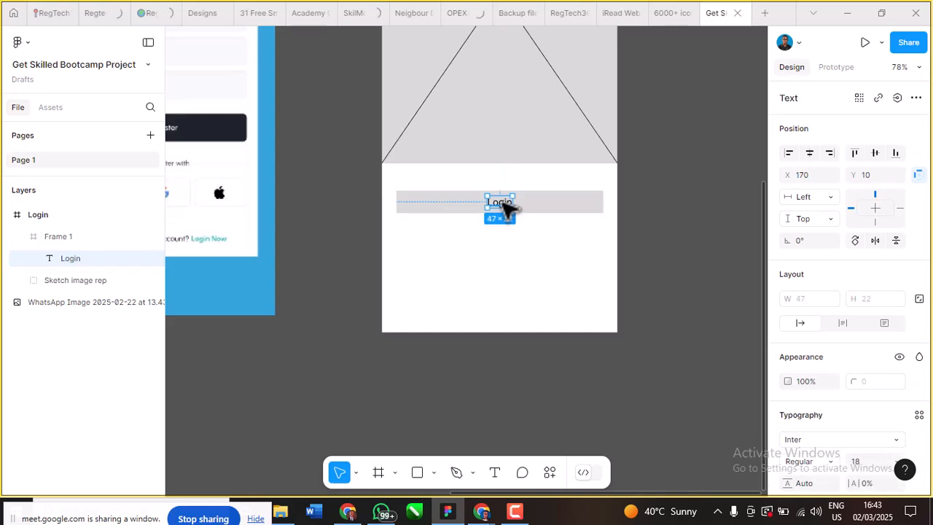
left_click_drag(502, 208, 502, 260)
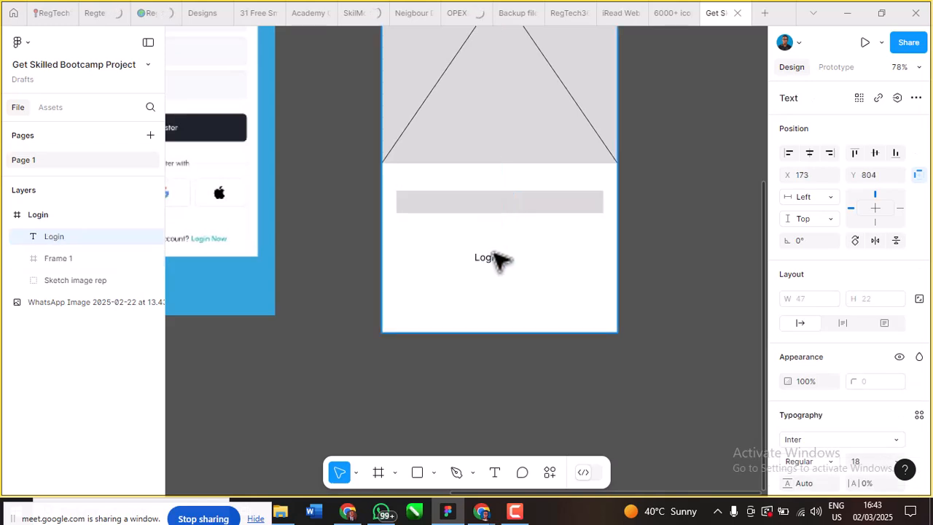
Step: Add auto layout to the empty grey button frame
left_click(523, 212)
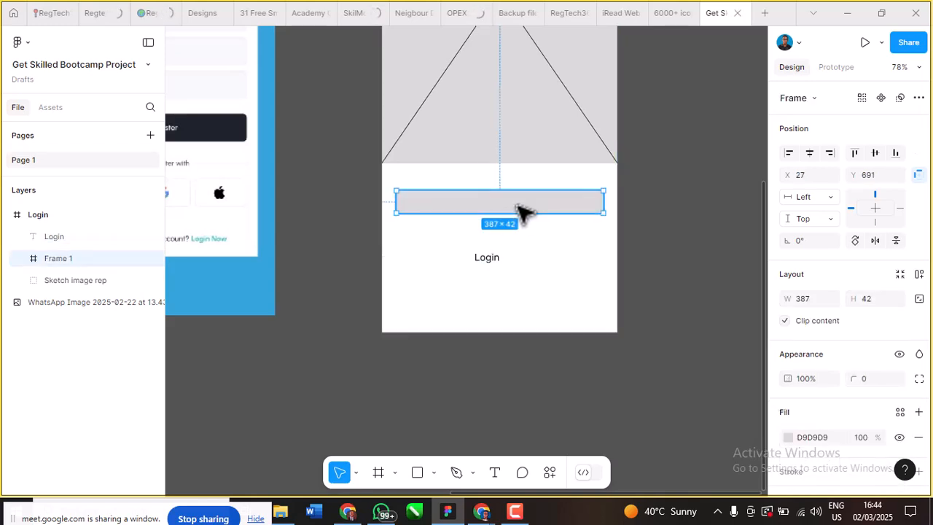
right_click(523, 211)
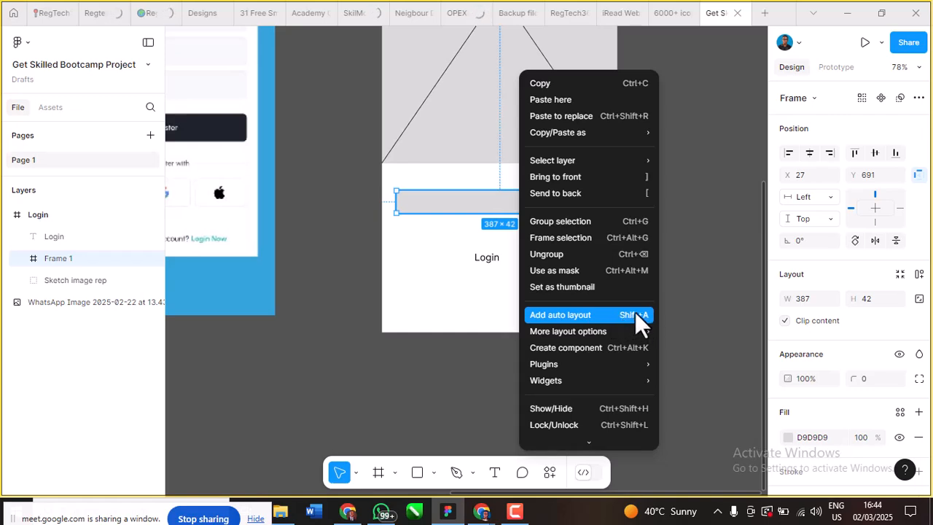
left_click(455, 242)
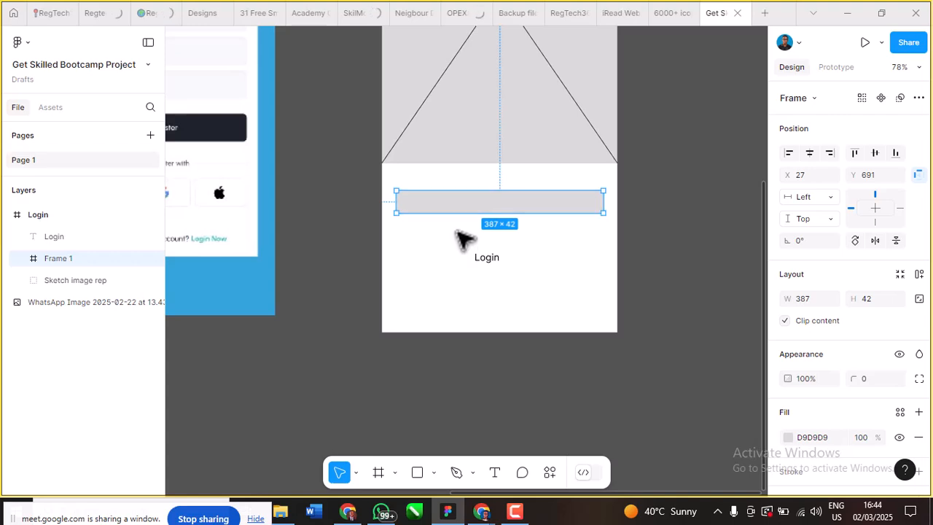
left_click(492, 255)
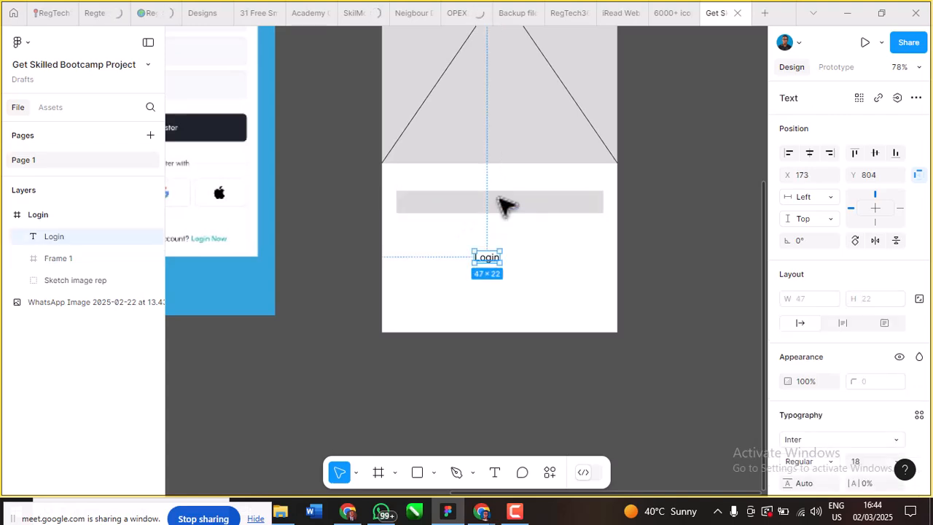
left_click(501, 201)
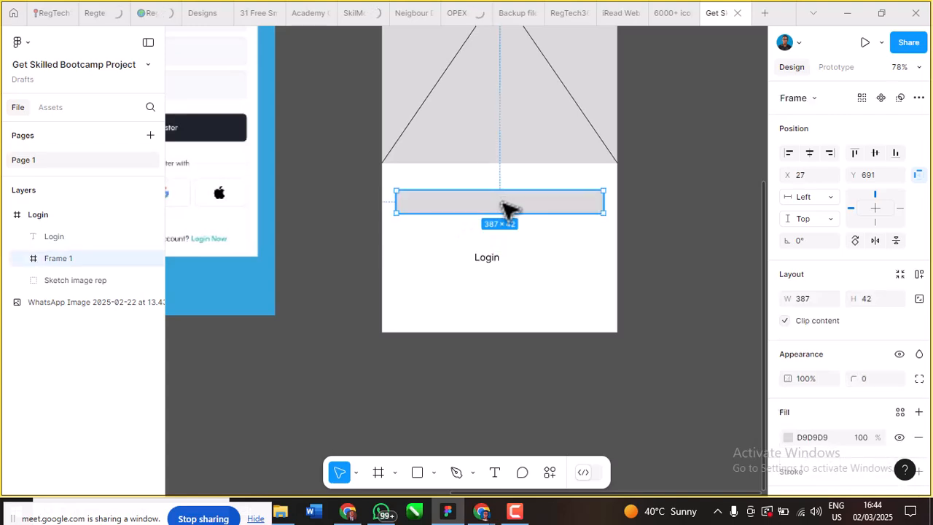
key("shift+a")
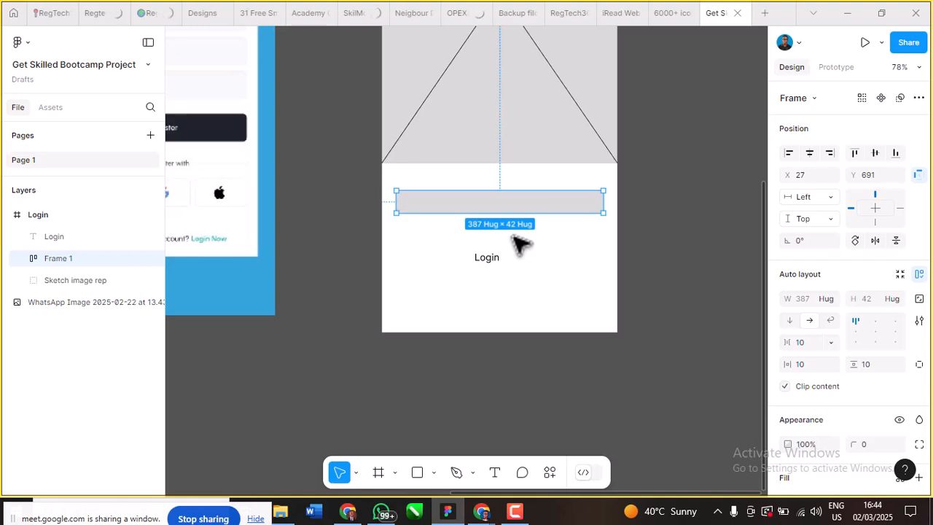
Step: Shift the Login text below the button frame slightly, to about X 169, Y 797
scroll(509, 211, "up", 3)
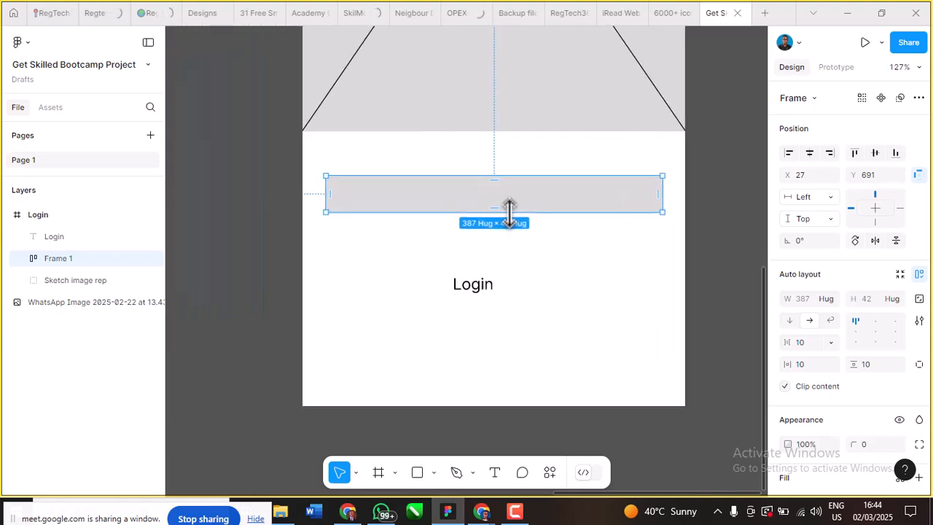
scroll(510, 210, "up", 2)
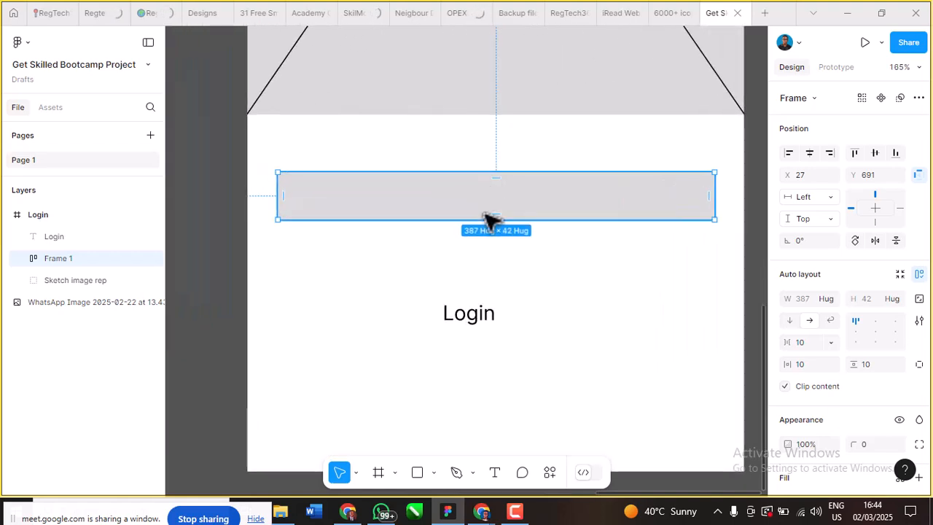
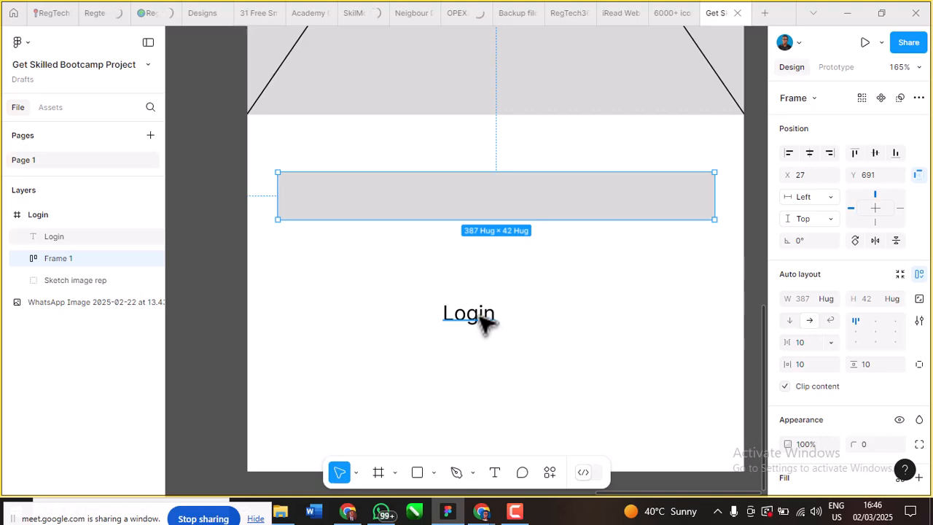
left_click(482, 321)
left_click_drag(482, 321, 478, 312)
Step: Try a larger horizontal padding in the grey button frame's auto layout and undo the padding change
left_click(520, 219)
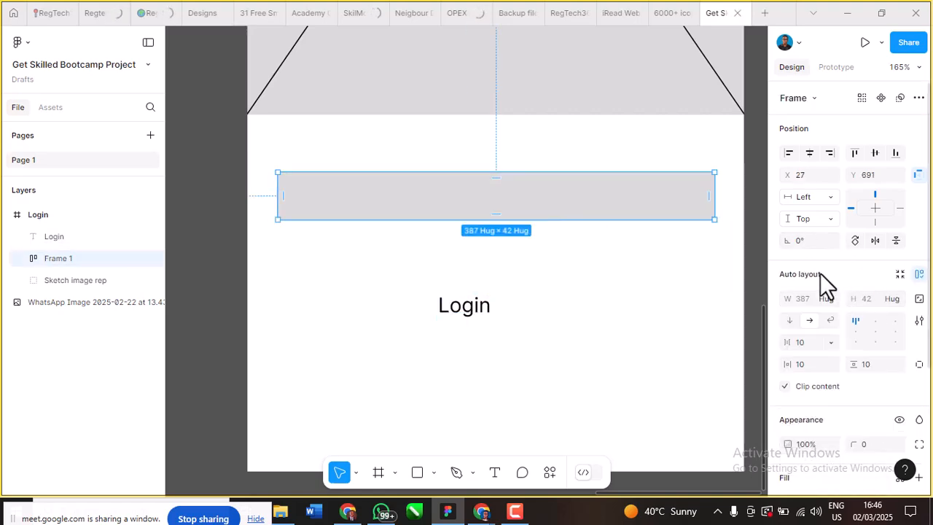
scroll(824, 286, "down", 3)
scroll(825, 287, "up", 3)
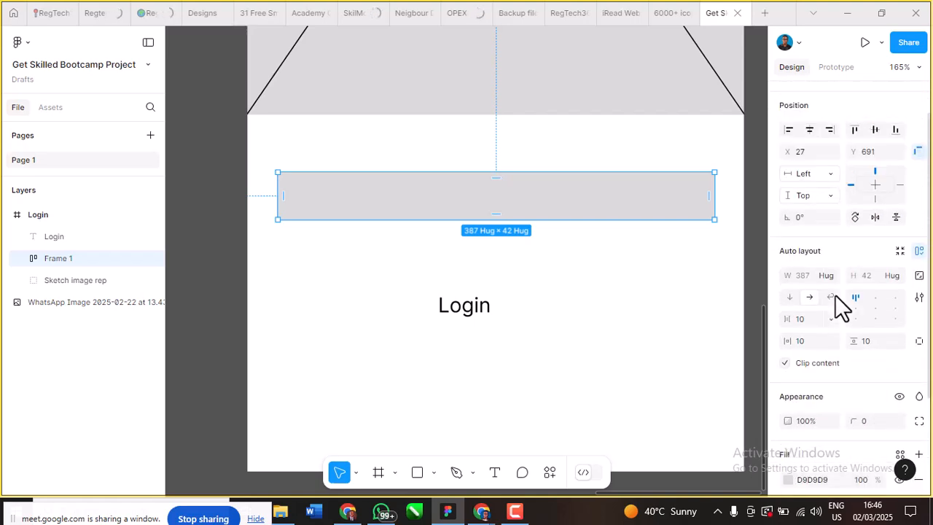
scroll(835, 295, "down", 3)
scroll(835, 295, "up", 3)
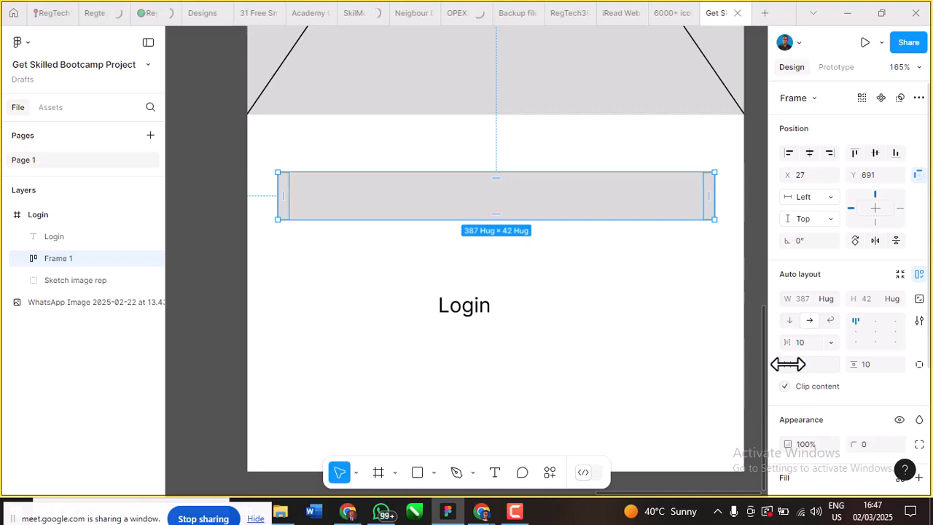
left_click_drag(788, 364, 895, 379)
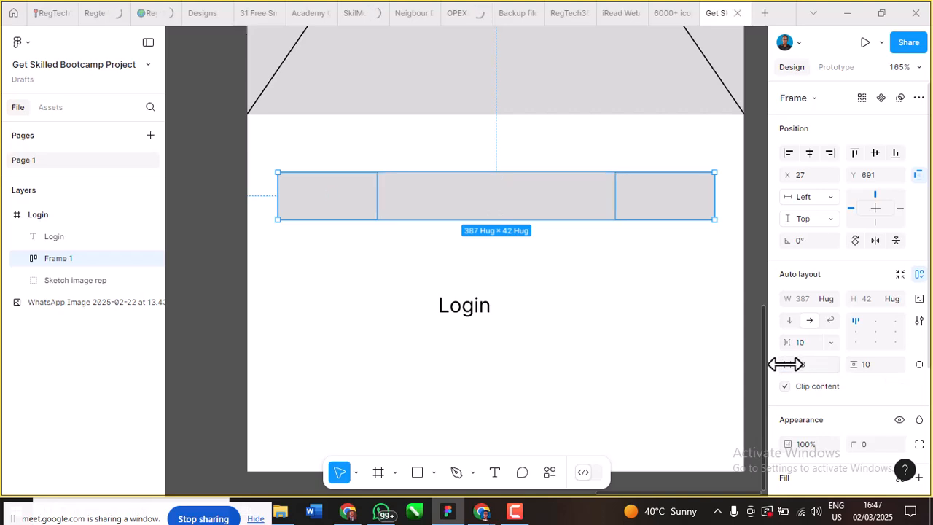
key("ctrl+z")
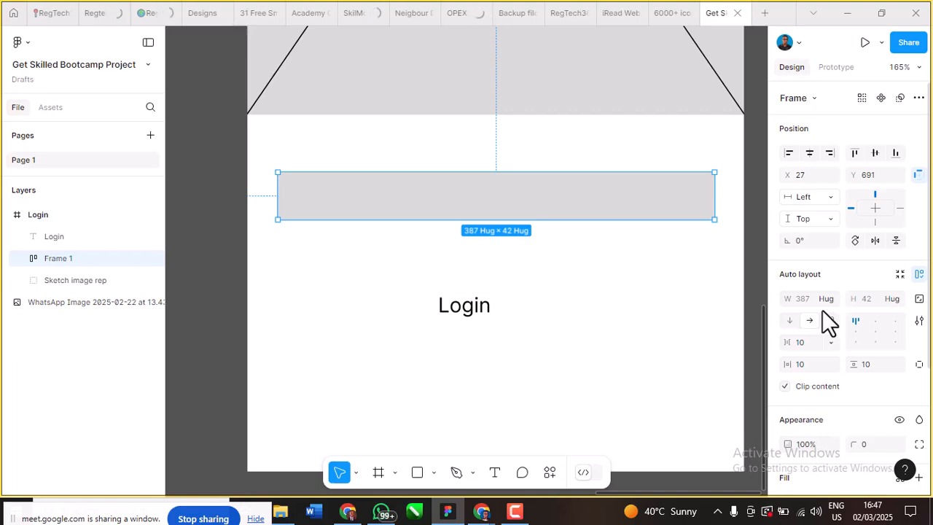
Step: Move the Login text into the grey auto layout button frame
left_click(477, 307)
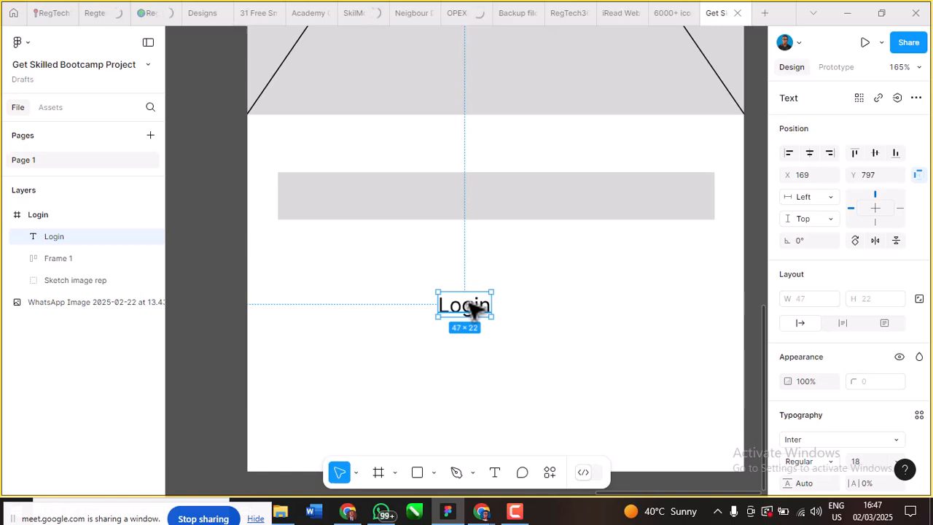
left_click_drag(473, 309, 498, 205)
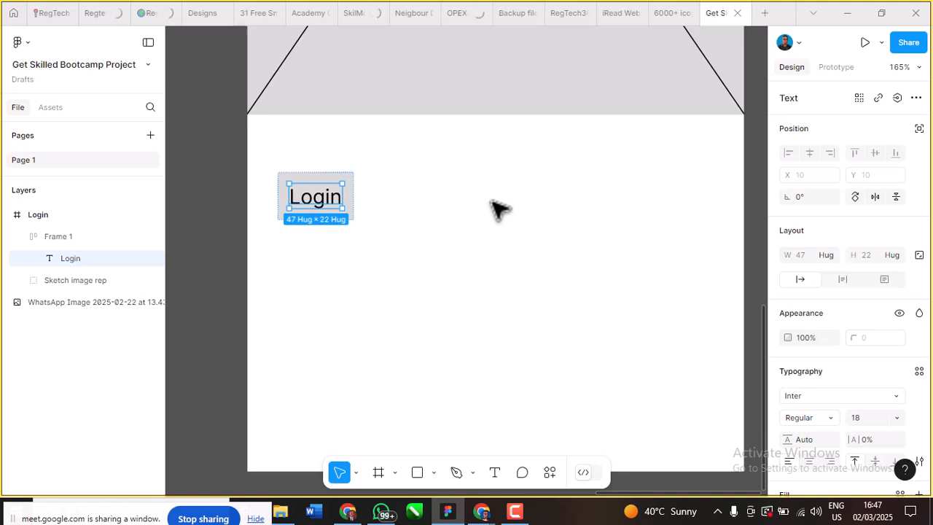
Step: Select the grey frame around the Login text and examine its size and auto layout spacing
left_click(339, 157)
scroll(298, 203, "up", 5)
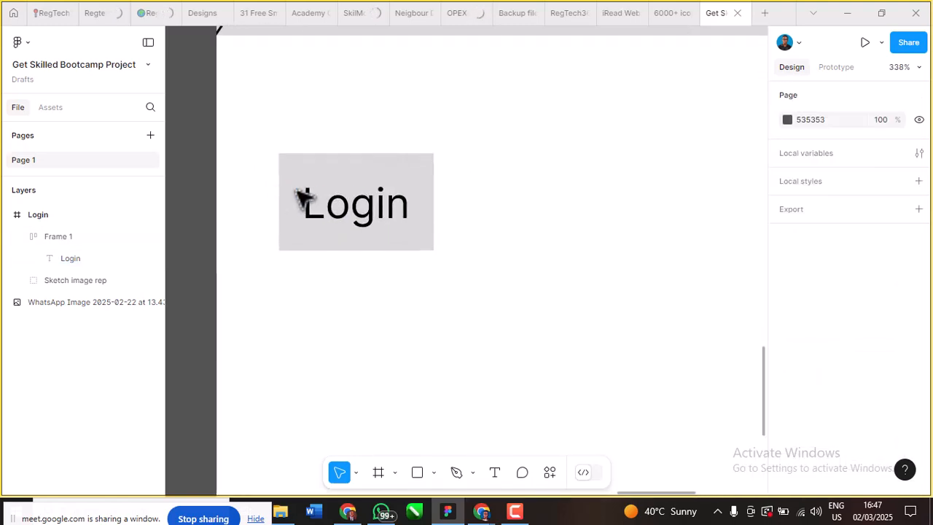
scroll(293, 127, "up", 5)
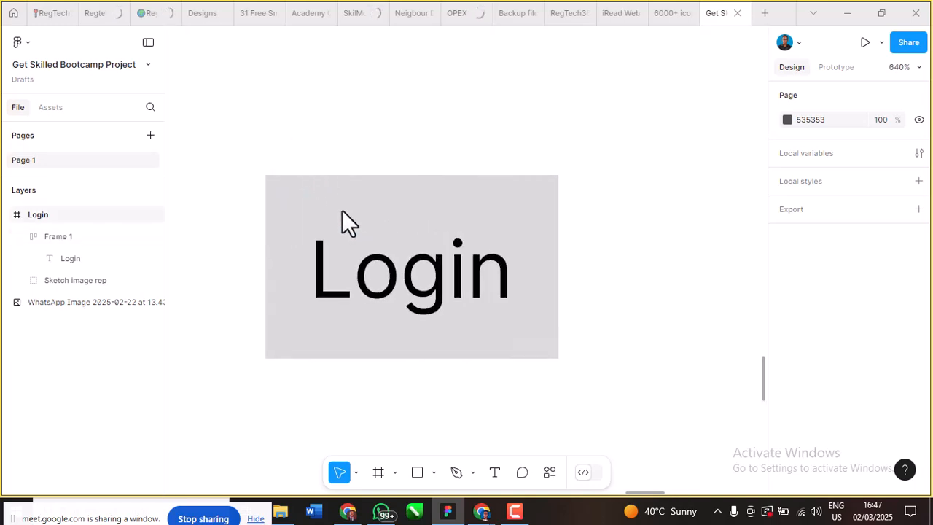
left_click(405, 232)
scroll(406, 231, "down", 2)
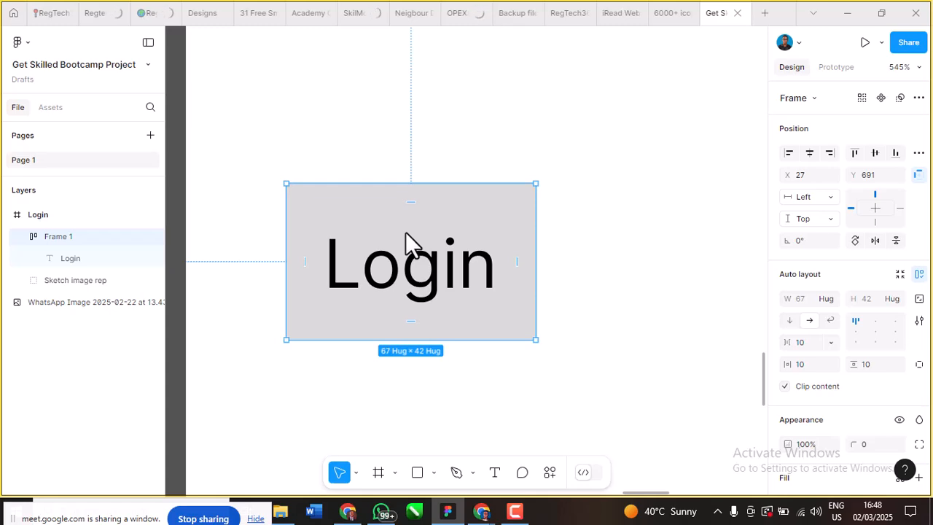
scroll(405, 231, "down", 2, "ctrl")
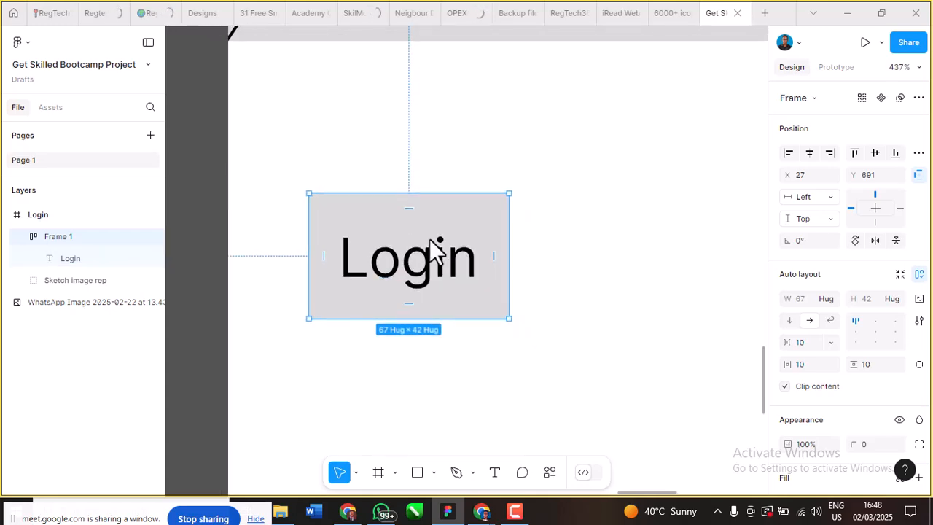
scroll(434, 248, "down", 3, "ctrl")
scroll(430, 254, "down", 3, "ctrl")
scroll(464, 292, "up", 3, "ctrl")
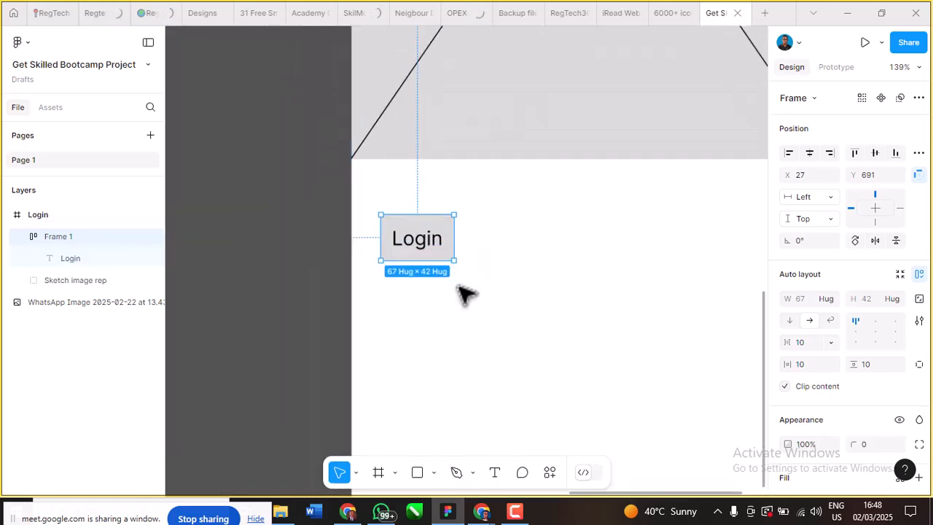
scroll(452, 217, "up", 2, "ctrl")
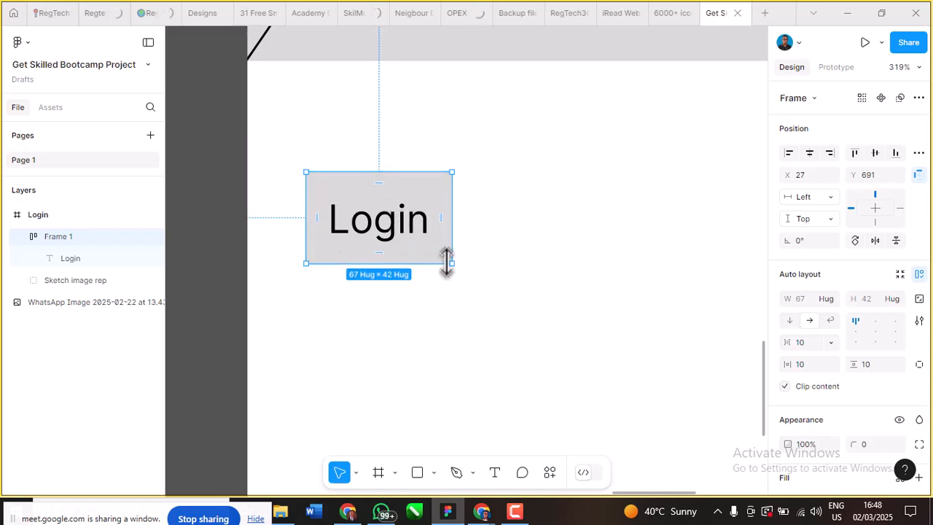
Step: Try widening the Login button by raising its horizontal padding to 99 and 132
scroll(325, 197, "down", 3)
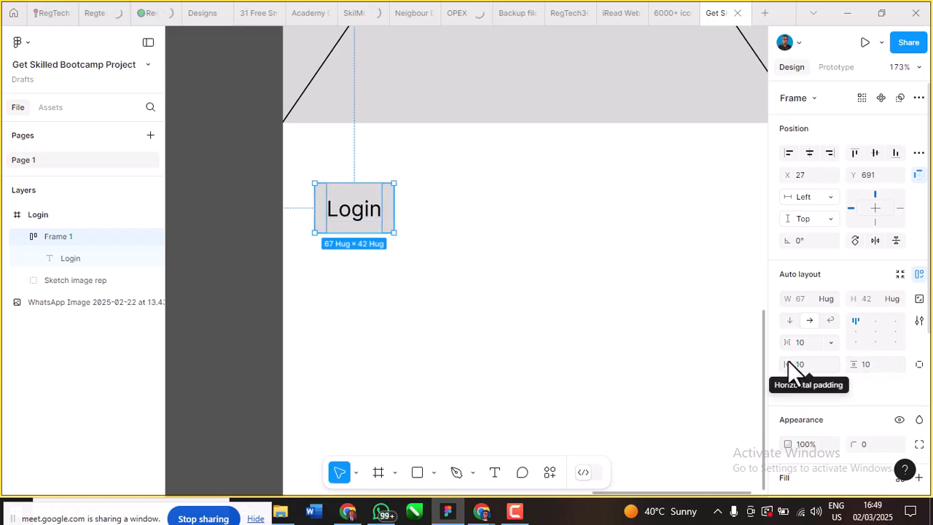
left_click_drag(787, 362, 909, 371)
scroll(289, 216, "down", 1)
scroll(291, 222, "down", 2)
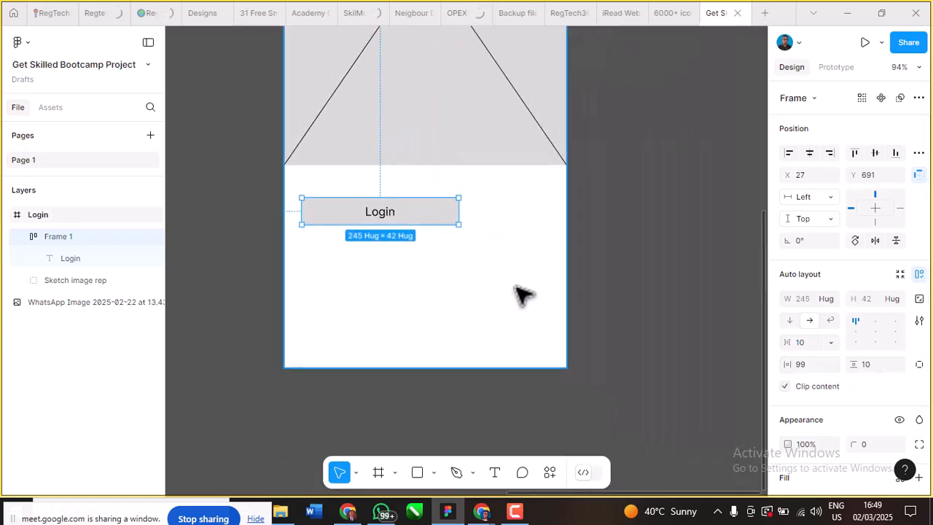
left_click_drag(785, 362, 827, 364)
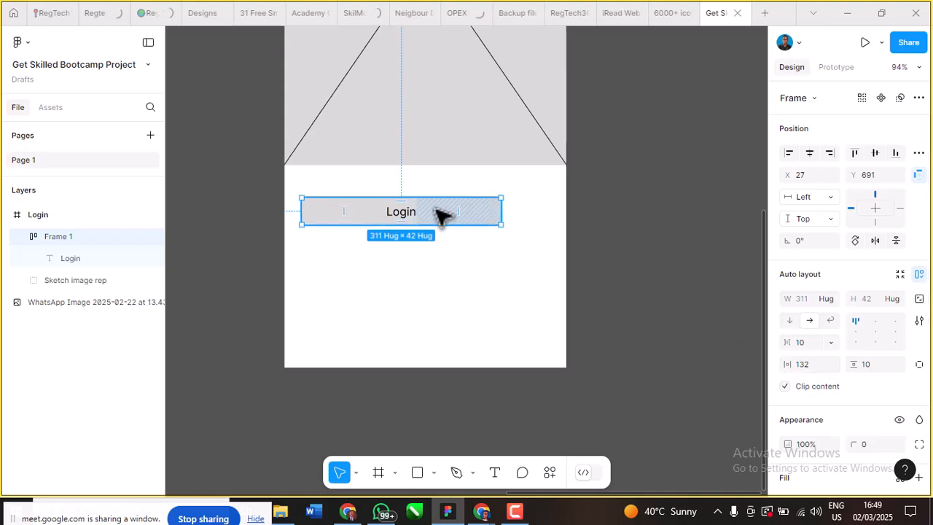
scroll(459, 213, "up", 5)
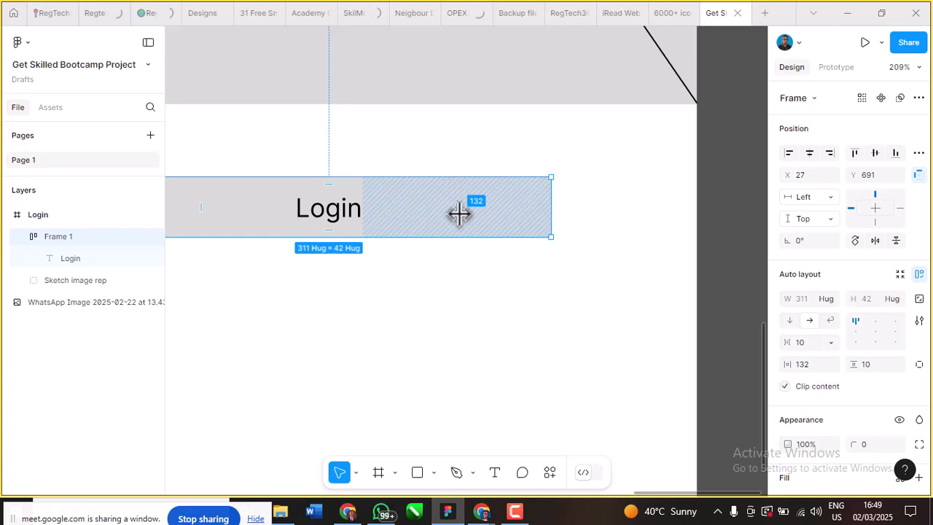
scroll(459, 213, "down", 5)
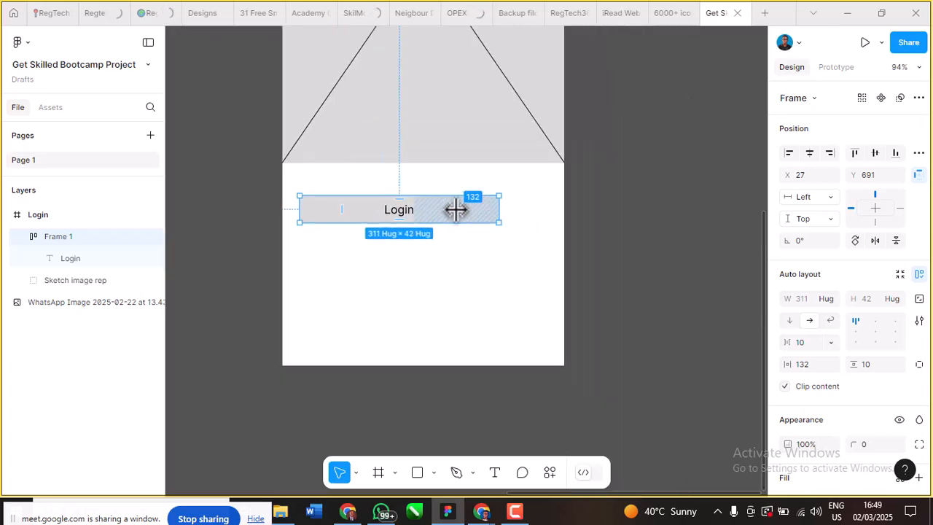
Step: Resize the Login button to a fixed width of about 336, with horizontal padding of 10
left_click_drag(458, 210, 689, 245)
scroll(340, 197, "up", 5)
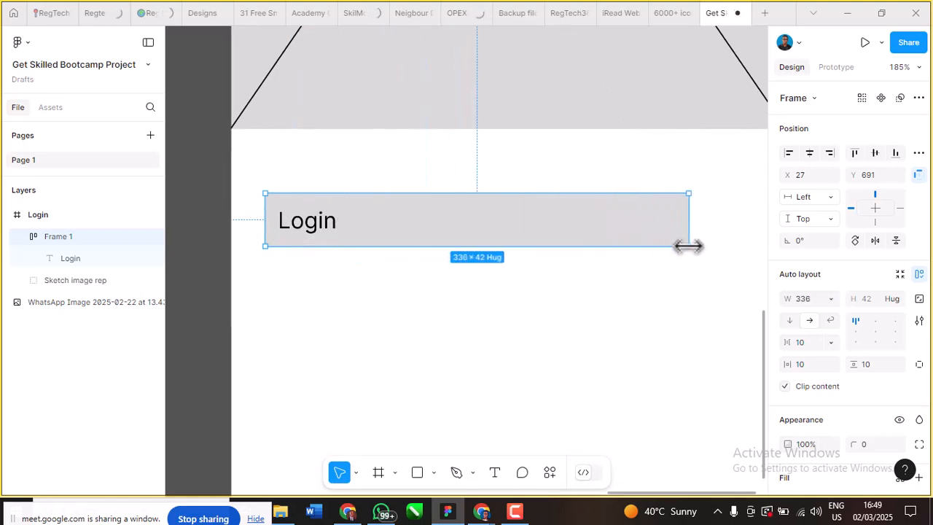
scroll(370, 187, "down", 5)
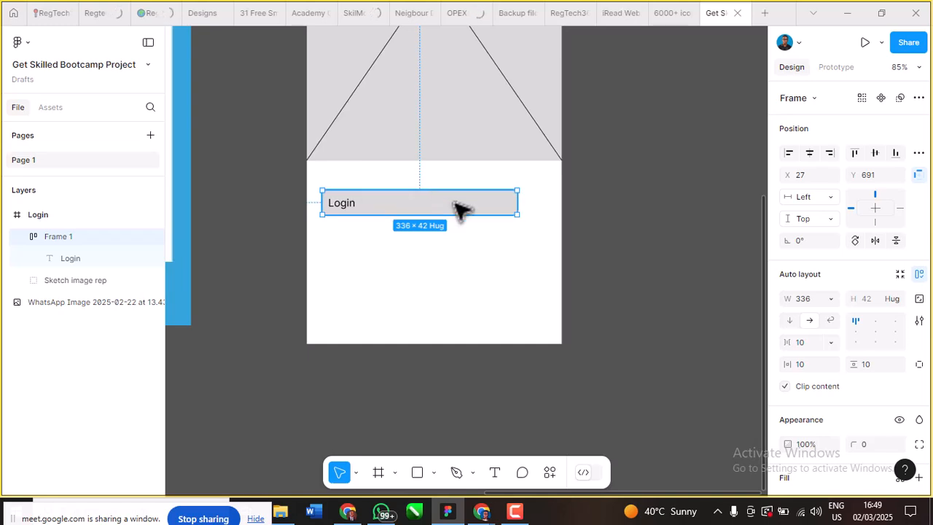
scroll(438, 209, "up", 2)
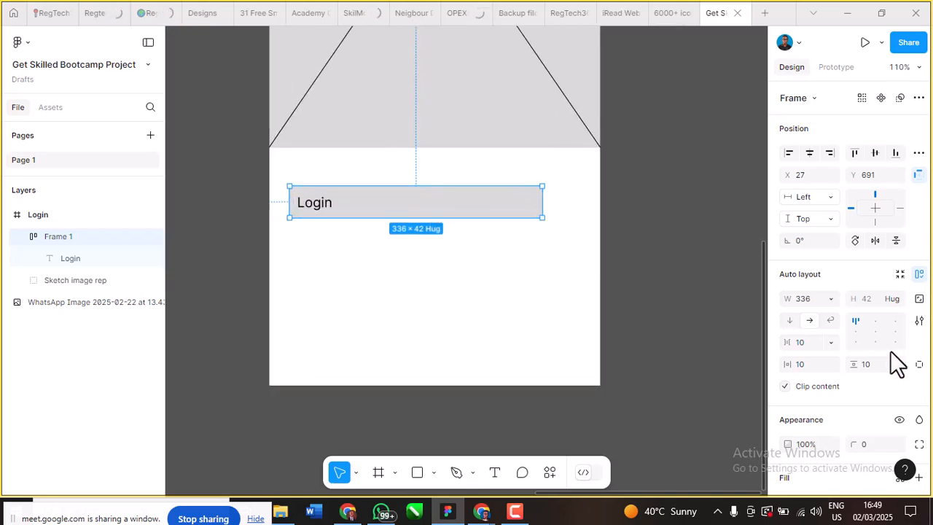
Step: Centre the Login text inside the button using the auto layout alignment
left_click(875, 331)
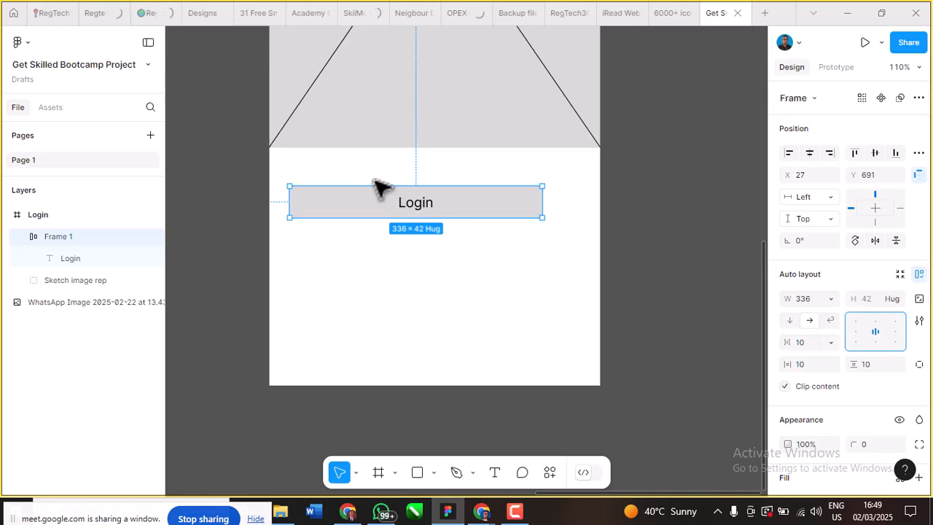
left_click(412, 201)
left_click(416, 204)
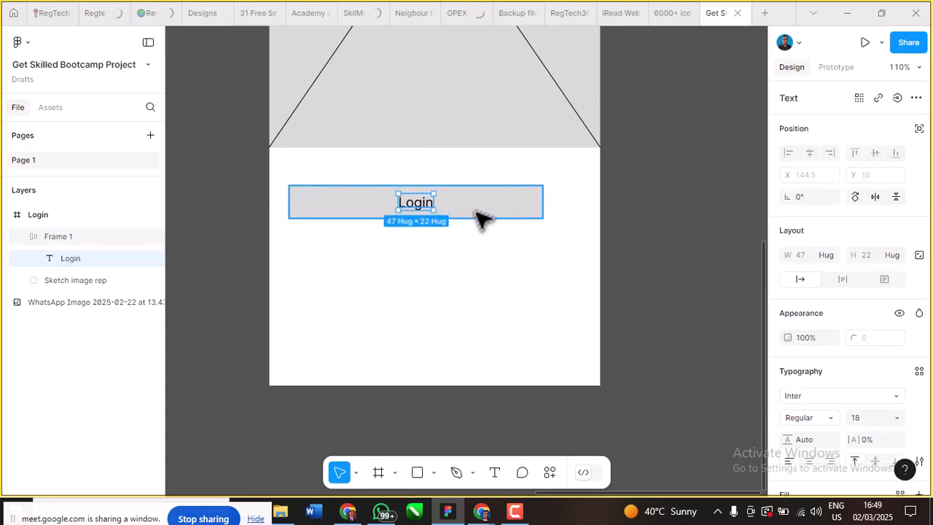
left_click(481, 217)
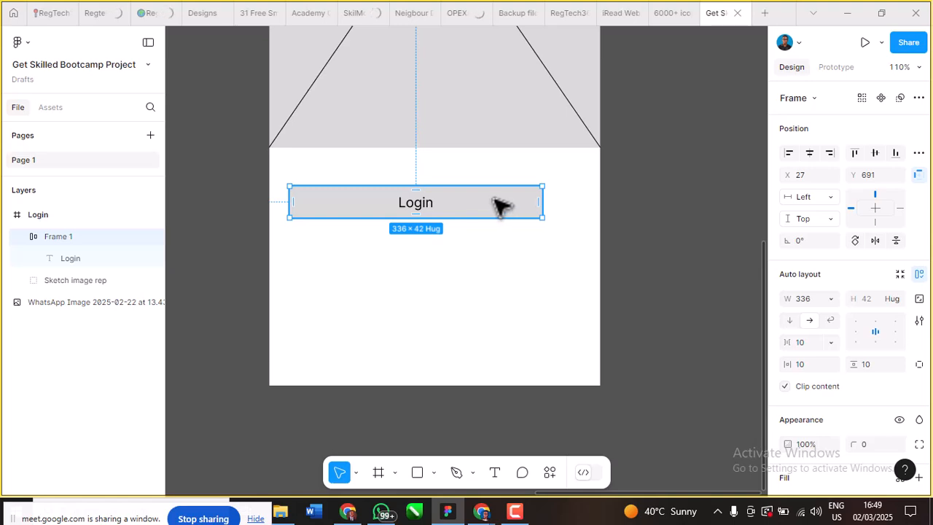
Step: Align the Login button to the horizontal centre of the Login screen frame
scroll(399, 191, "up", 3)
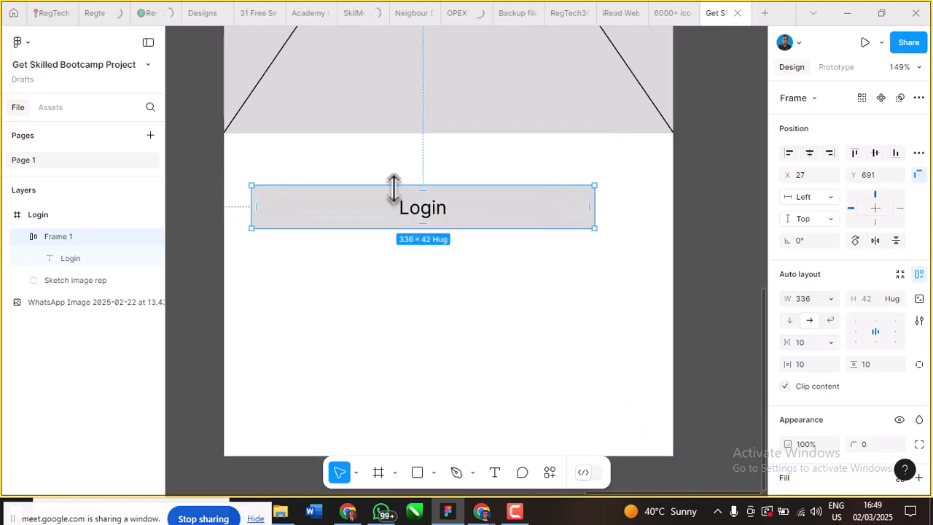
scroll(400, 196, "down", 2)
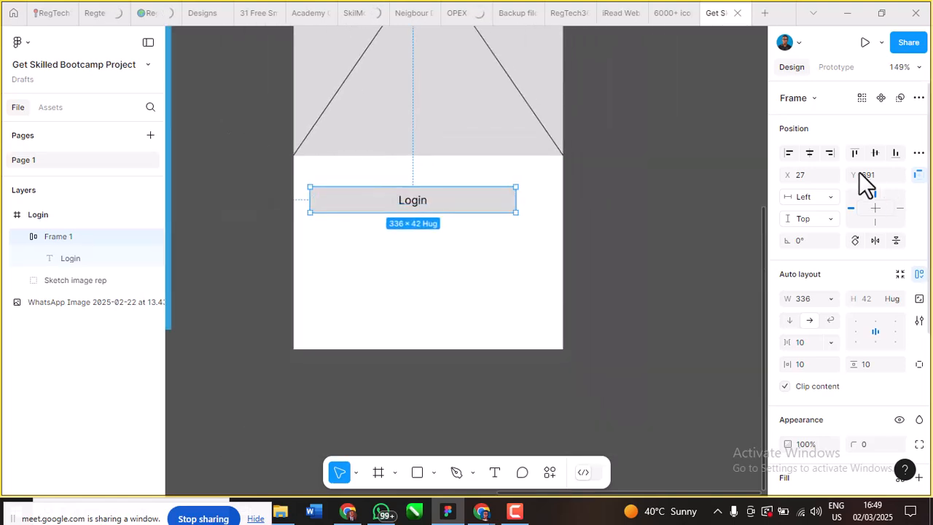
left_click(810, 153)
scroll(499, 193, "down", 2)
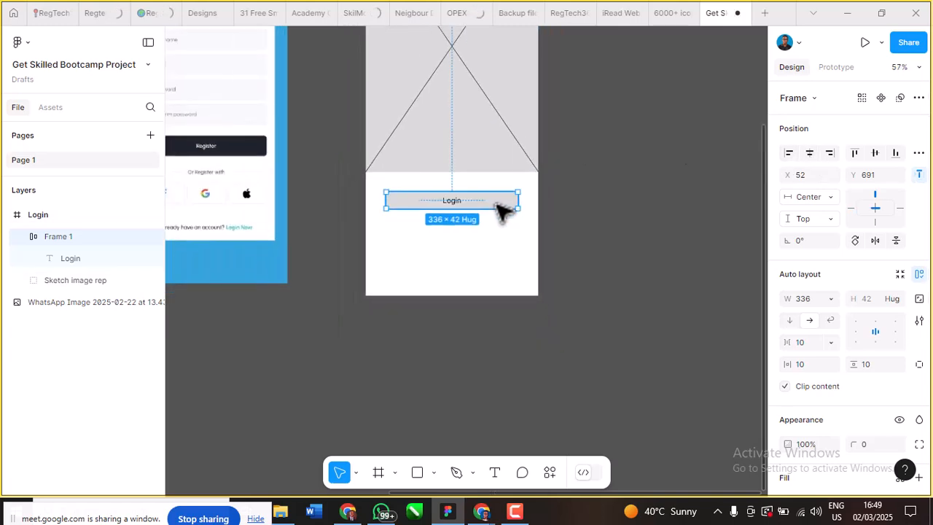
Step: Increase the height of the Login button to about 54
scroll(410, 240, "up", 5)
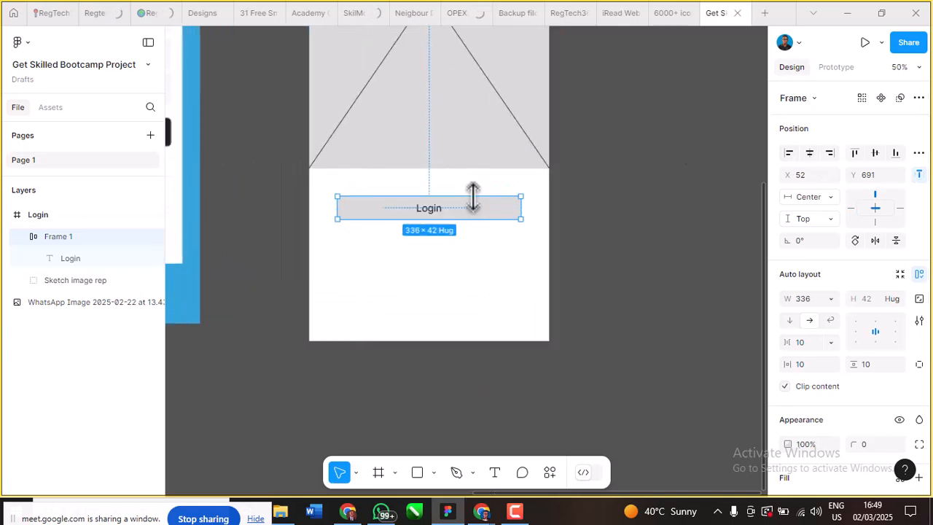
scroll(430, 209, "up", 3)
left_click_drag(426, 232, 430, 243)
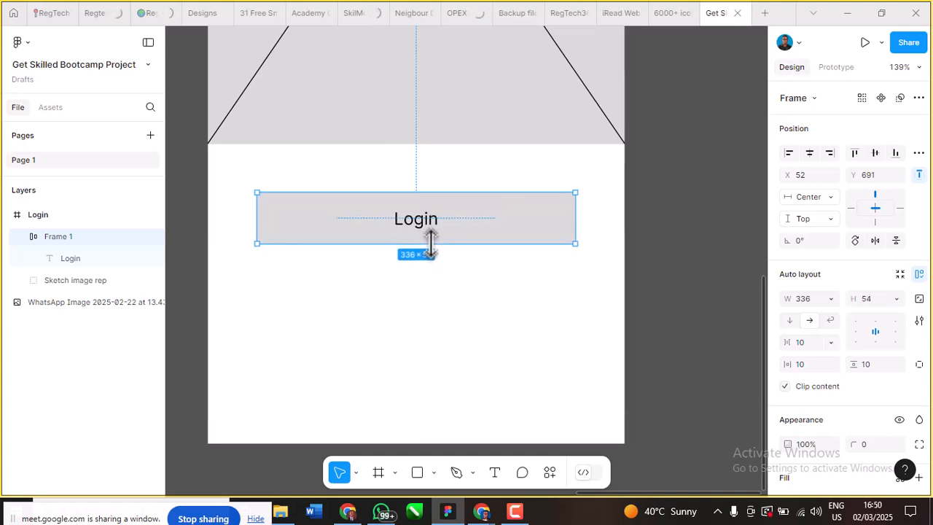
left_click_drag(431, 244, 430, 243)
scroll(500, 223, "down", 5, "ctrl")
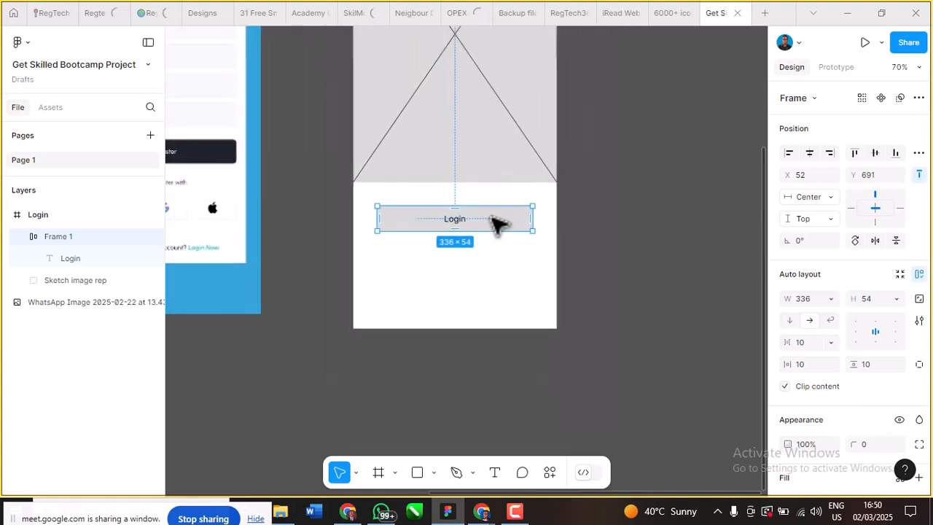
Step: Reposition the Login button to about X 17, Y 681 and enlarge it to about 398 by 64
left_click(635, 237)
scroll(633, 238, "down", 4, "ctrl")
scroll(558, 245, "up", 5, "ctrl")
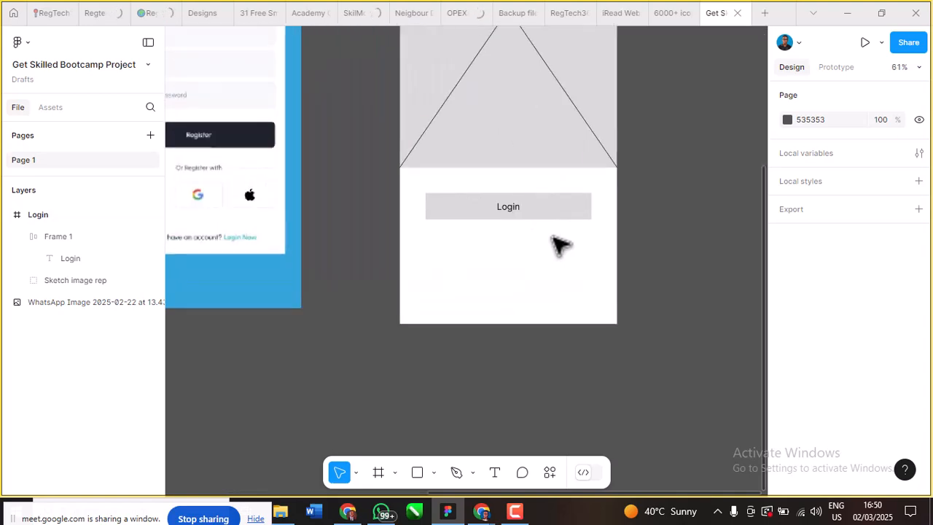
scroll(546, 235, "up", 4, "ctrl")
left_click(572, 191)
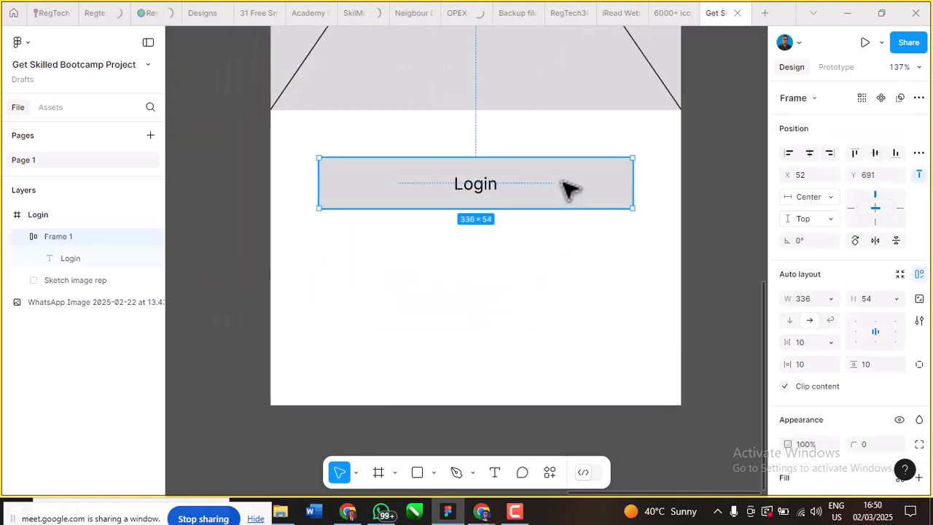
left_click_drag(559, 182, 657, 180)
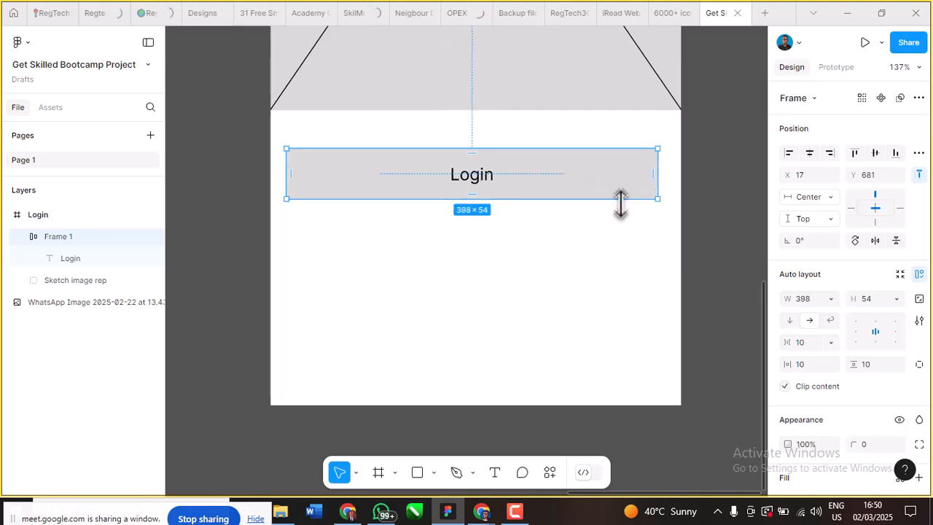
left_click_drag(621, 205, 622, 207)
left_click_drag(621, 208, 621, 209)
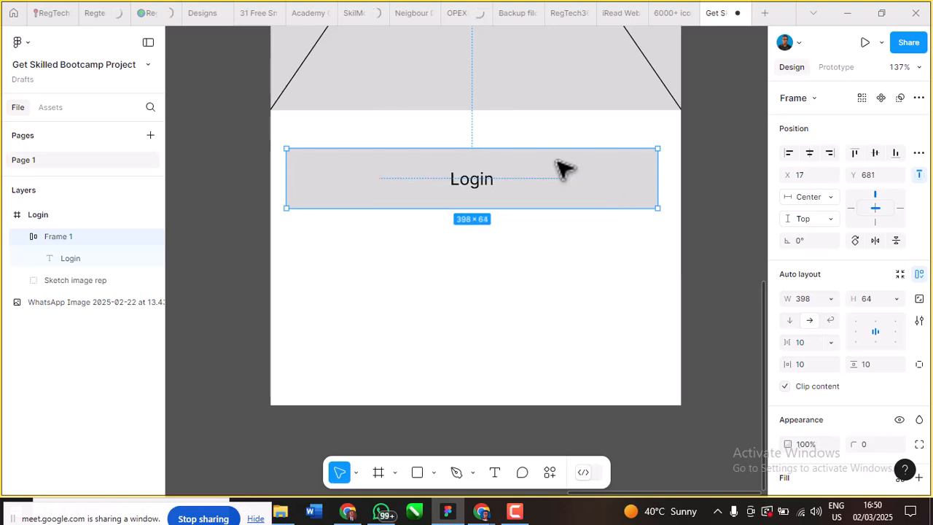
Step: Centre the enlarged Login button horizontally on the screen frame again
scroll(555, 167, "down", 3)
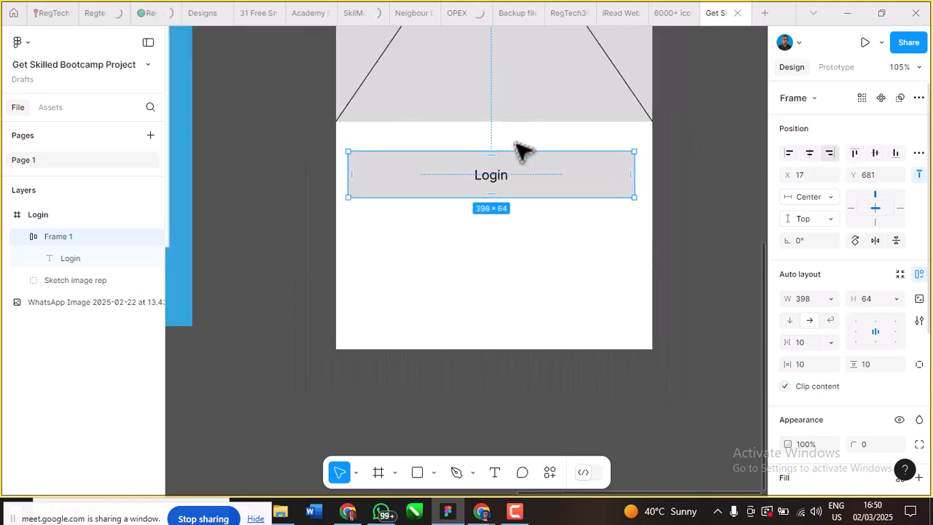
scroll(519, 164, "down", 5)
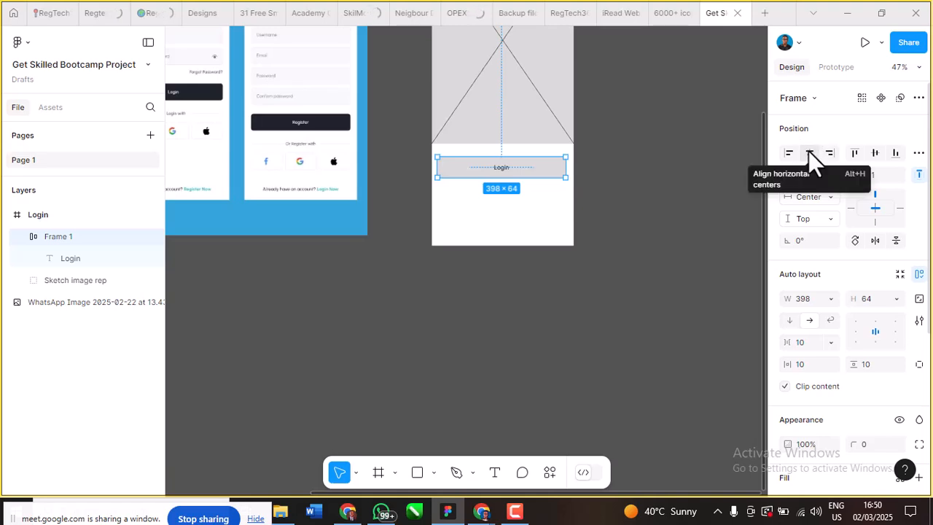
left_click(809, 152)
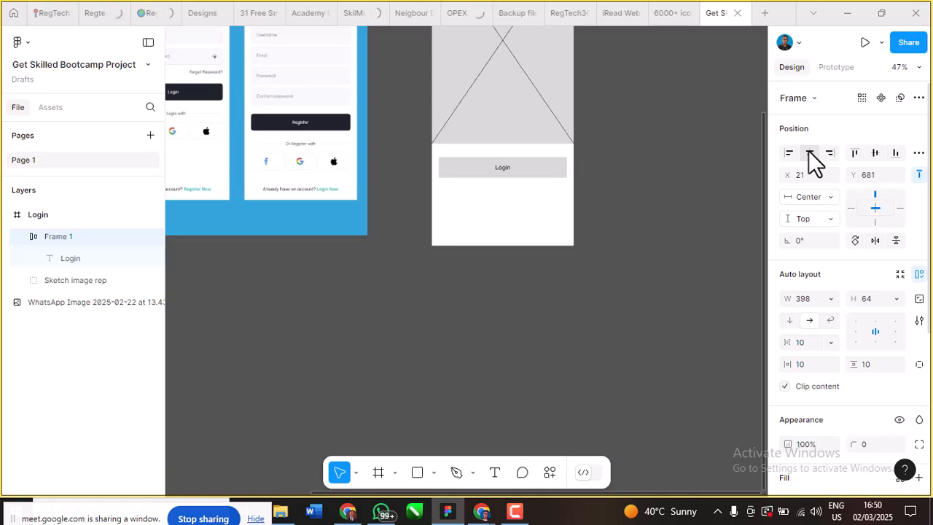
Step: Examine the Login button's side margin and compare it with the Register button in the reference design
scroll(430, 153, "up", 5)
left_click(429, 191)
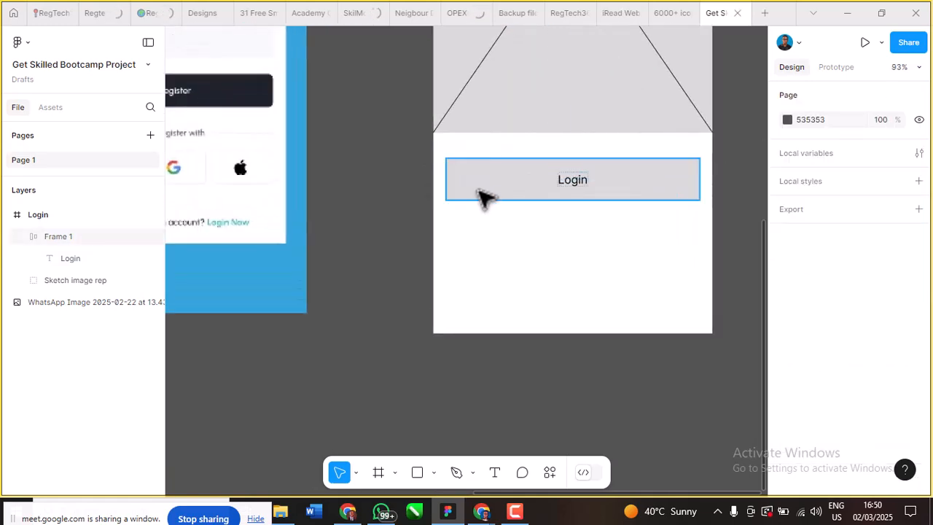
scroll(322, 183, "up", 8)
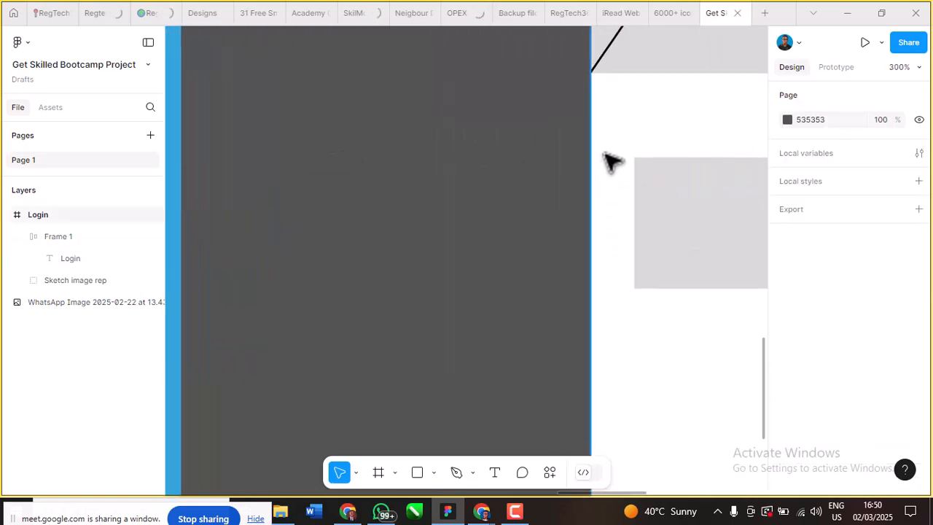
scroll(675, 206, "up", 8)
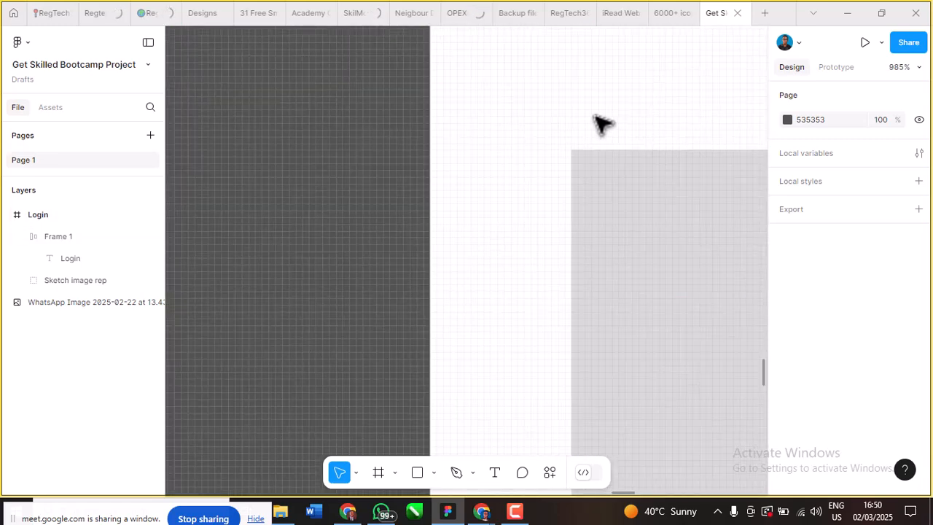
scroll(442, 90, "down", 10)
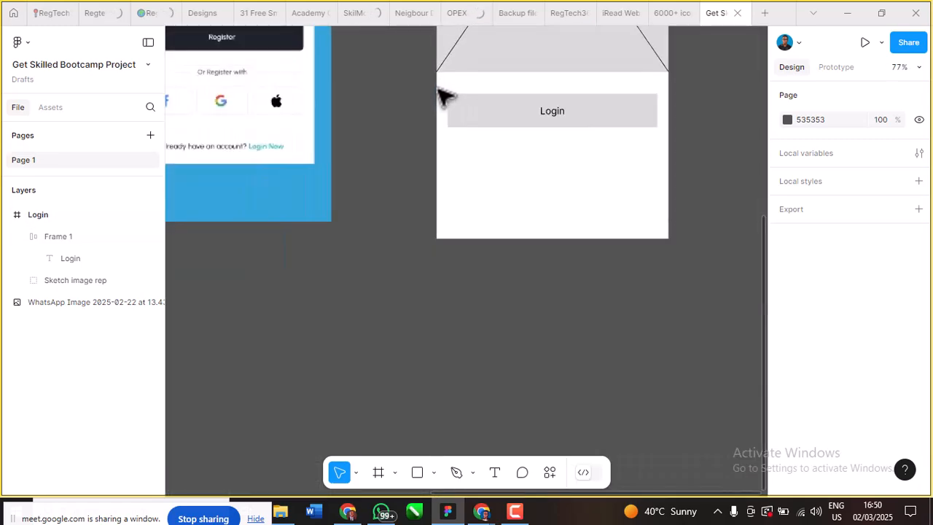
scroll(441, 94, "left", 4)
scroll(441, 94, "up", 1)
scroll(324, 78, "up", 5)
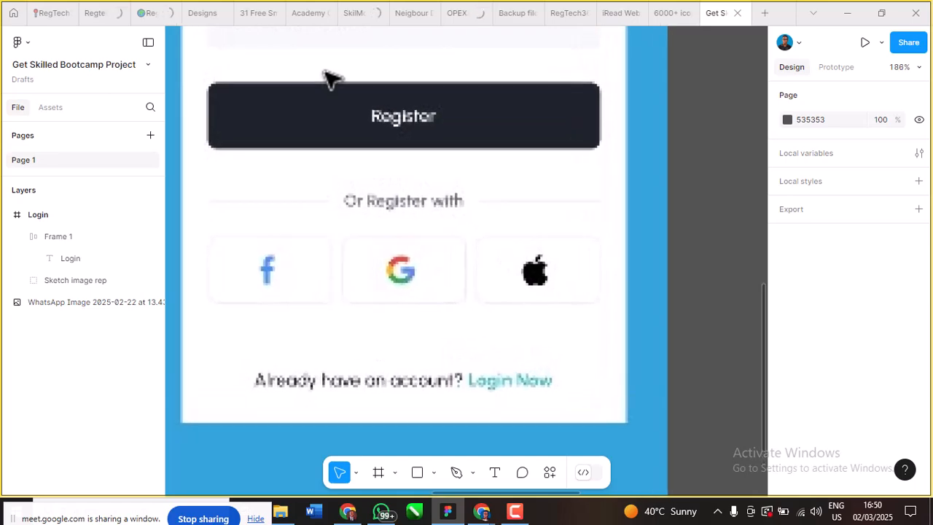
Step: Examine the corners of the Register button in the reference design and compare them with the wireframe's Login button
scroll(325, 76, "down", 3)
scroll(442, 79, "up", 2)
scroll(442, 76, "down", 1)
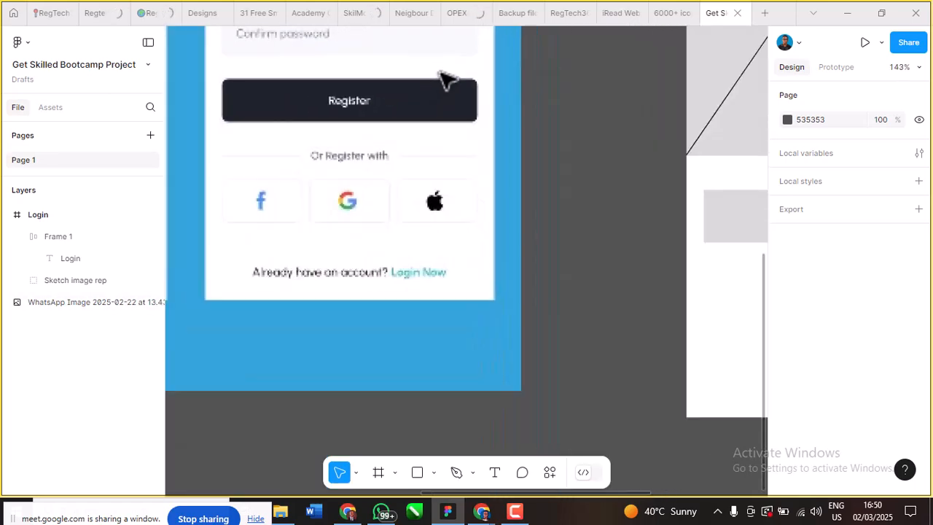
scroll(442, 82, "down", 2)
scroll(442, 80, "up", 1)
scroll(441, 79, "down", 4)
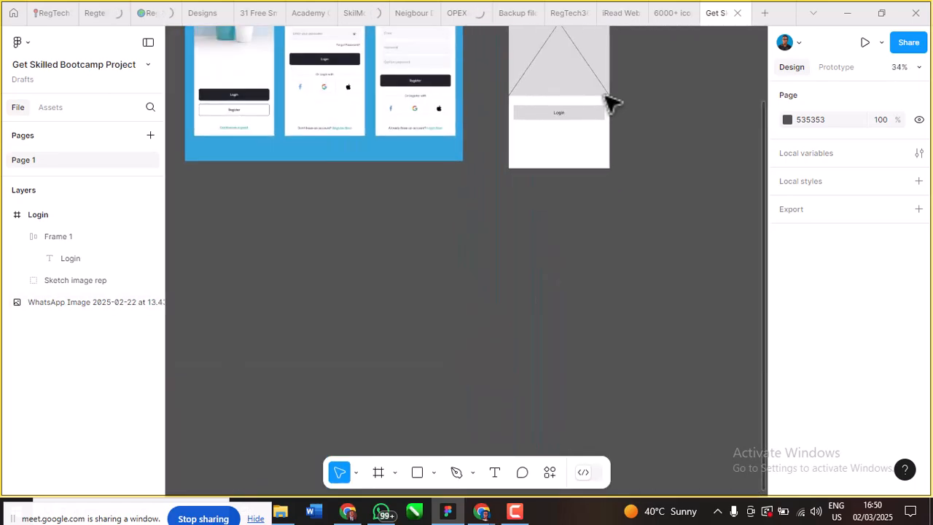
scroll(616, 104, "up", 9)
scroll(525, 162, "down", 1)
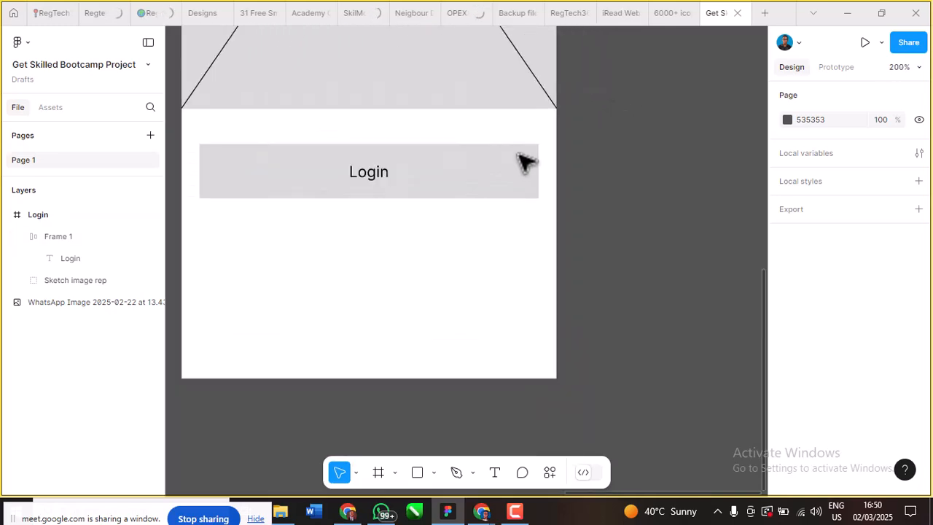
Step: Round the corners of the Login button with a radius of 12
left_click(468, 158)
scroll(596, 152, "down", 2)
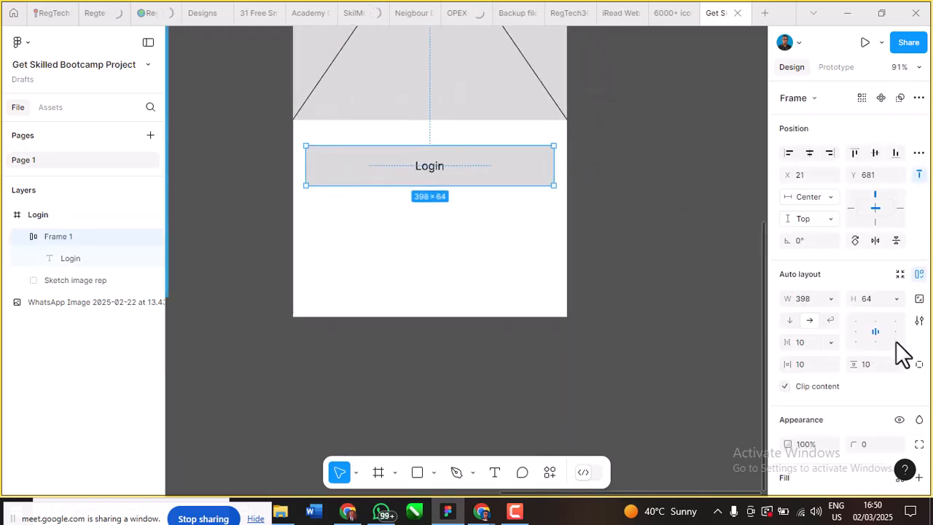
scroll(902, 355, "down", 2)
scroll(902, 357, "up", 2)
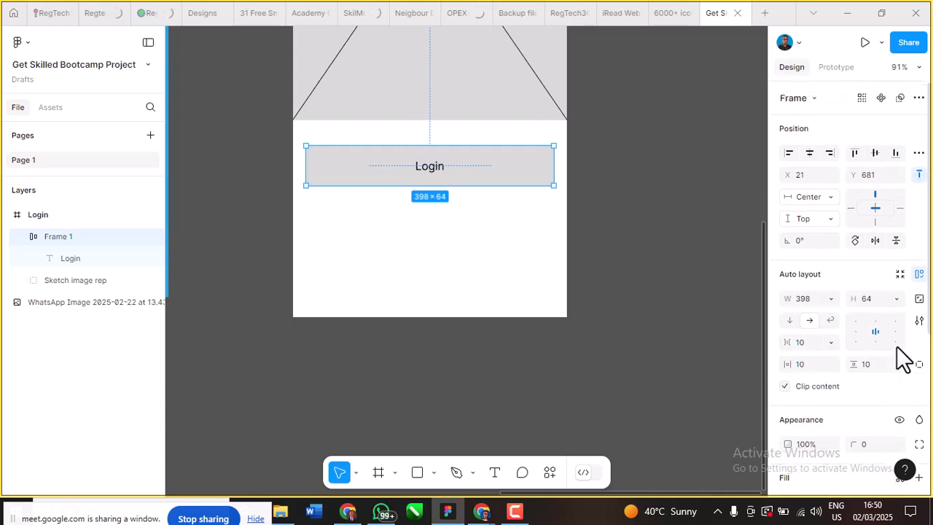
scroll(902, 357, "down", 2)
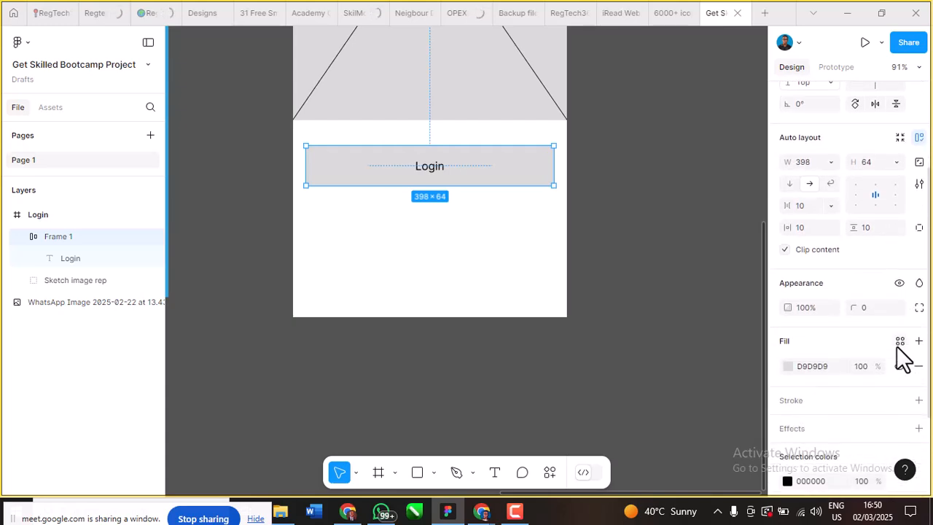
left_click(867, 310)
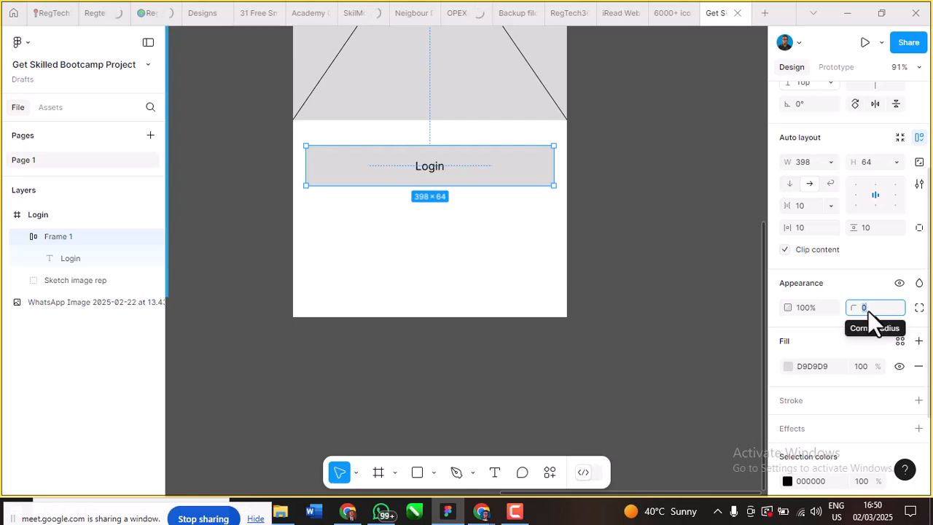
type("12")
key("Return")
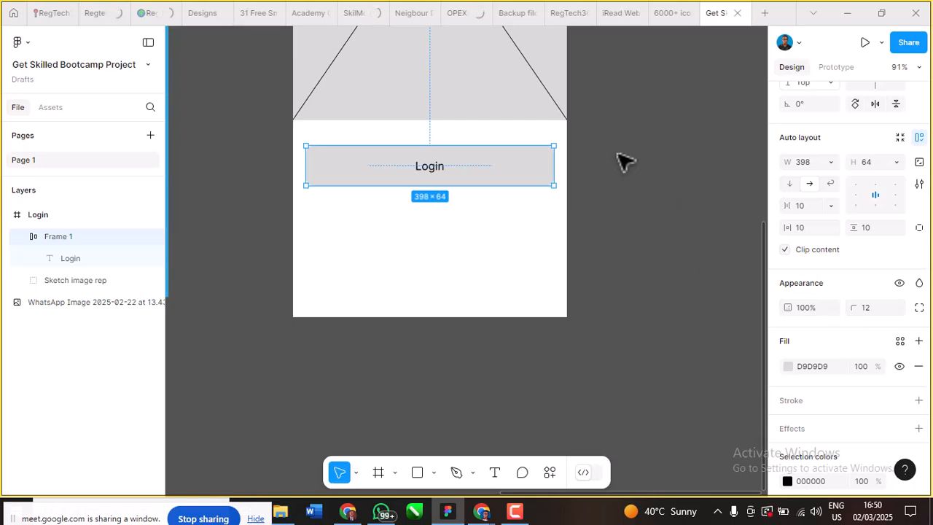
left_click(618, 158)
scroll(540, 130, "up", 3)
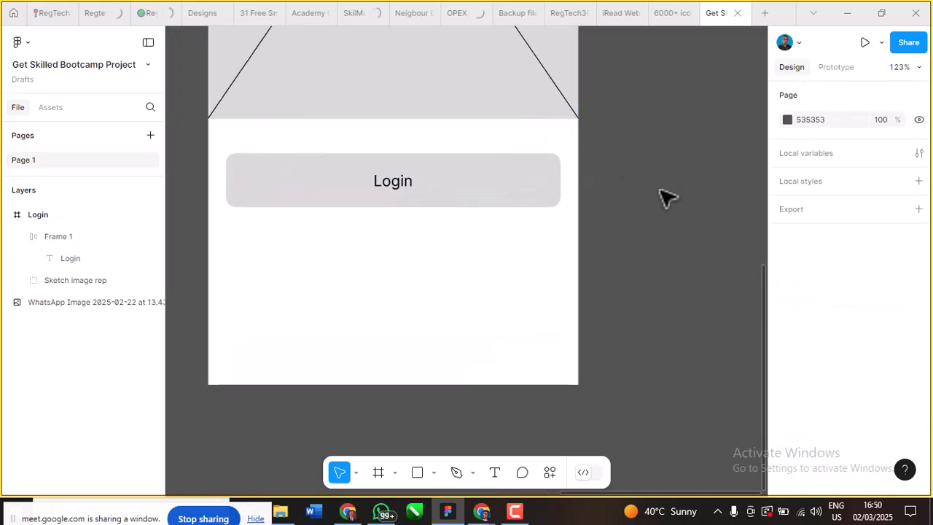
Step: Set the Login button's corner radius to 8 to match the reference buttons more closely
scroll(619, 237, "down", 10)
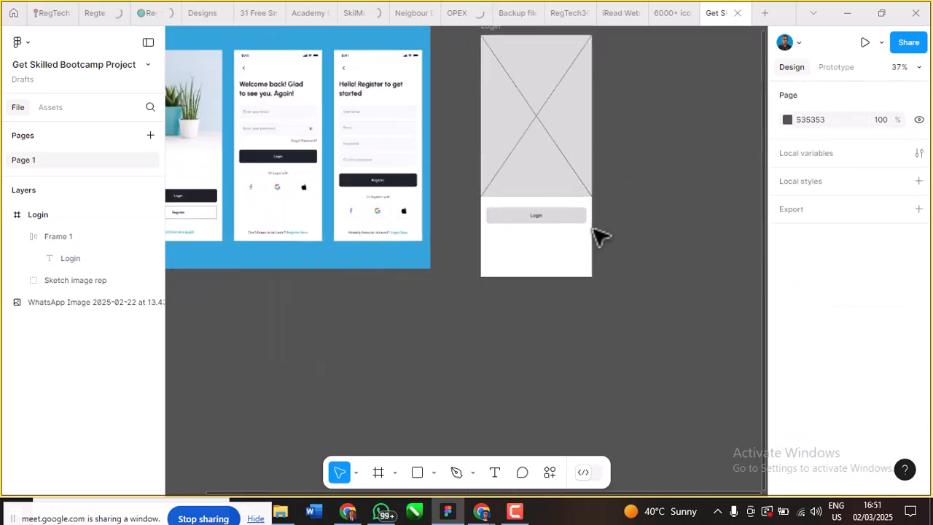
scroll(423, 215, "up", 6)
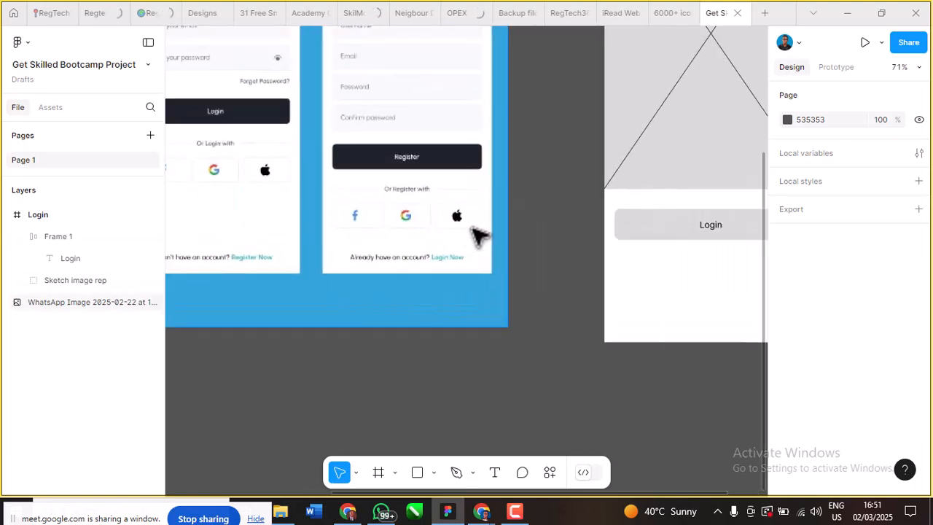
left_click(631, 219)
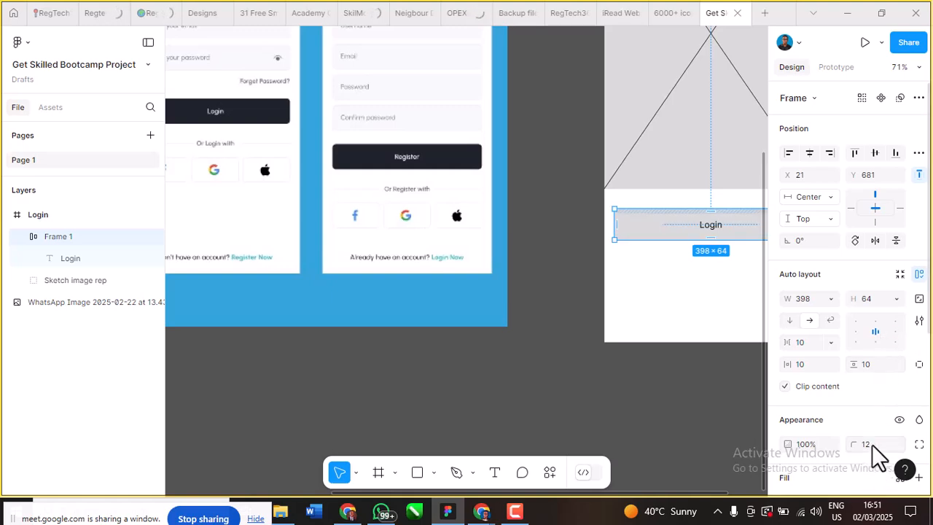
type("8")
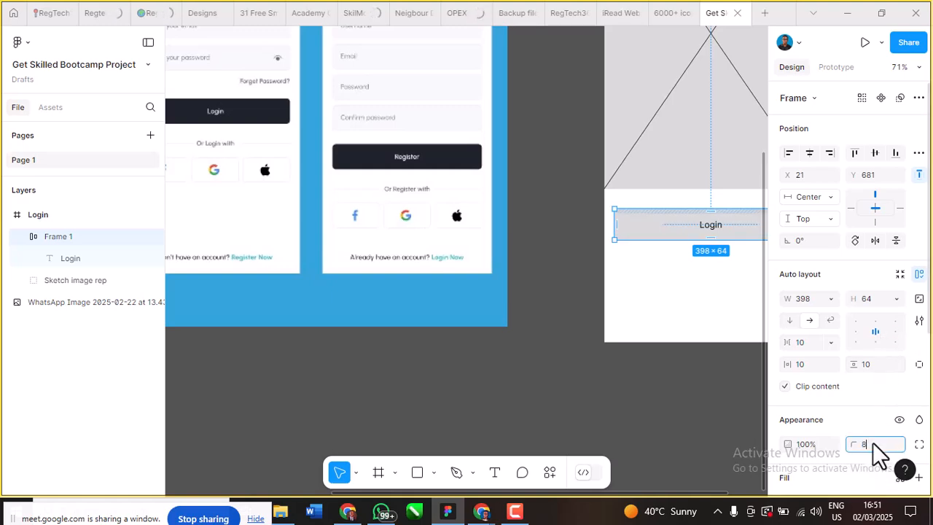
key("Return")
left_click(586, 279)
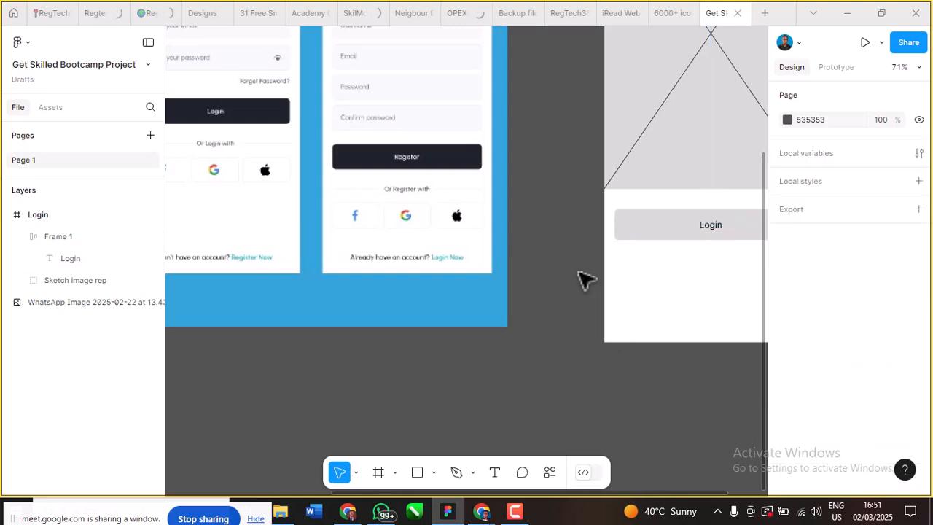
Step: Duplicate the Login button and place the copy directly below the original at about X 21, Y 759
scroll(635, 256, "up", 3)
scroll(583, 183, "down", 4)
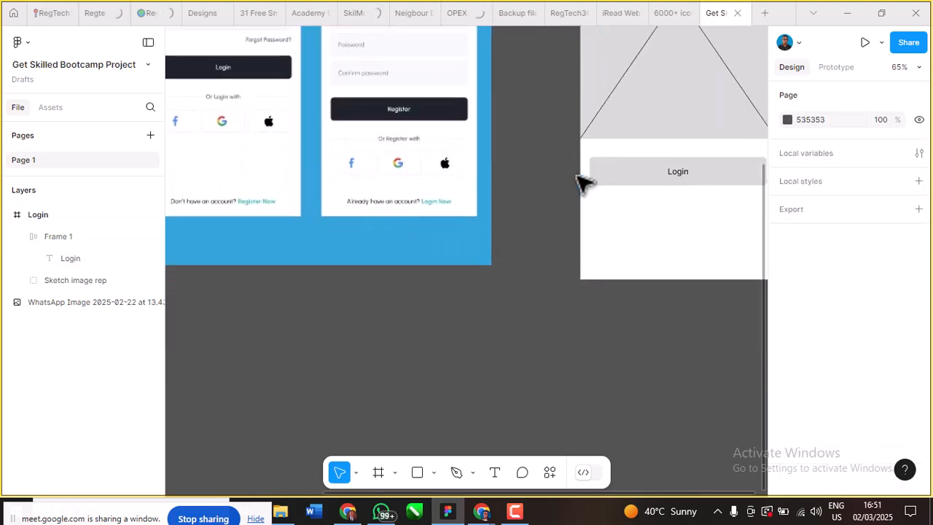
scroll(474, 156, "up", 2)
scroll(483, 169, "down", 3)
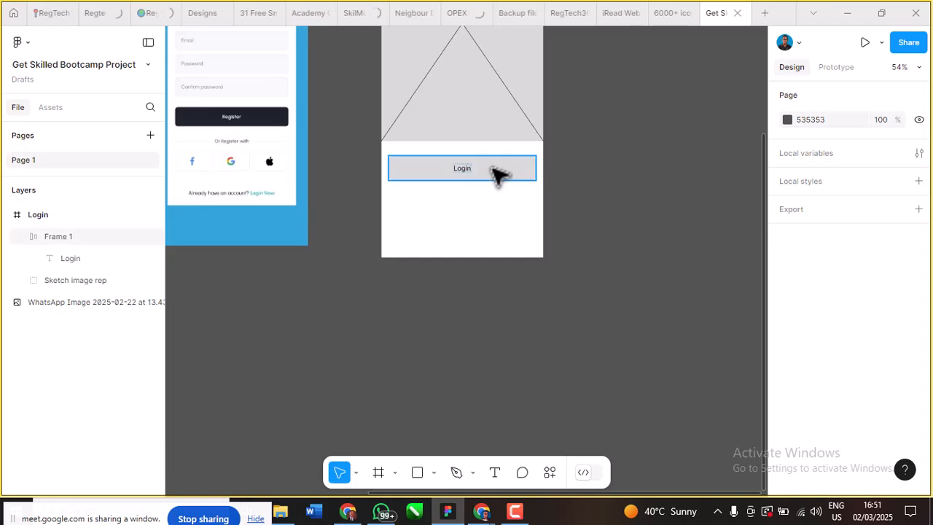
left_click(499, 191)
key("ctrl+d")
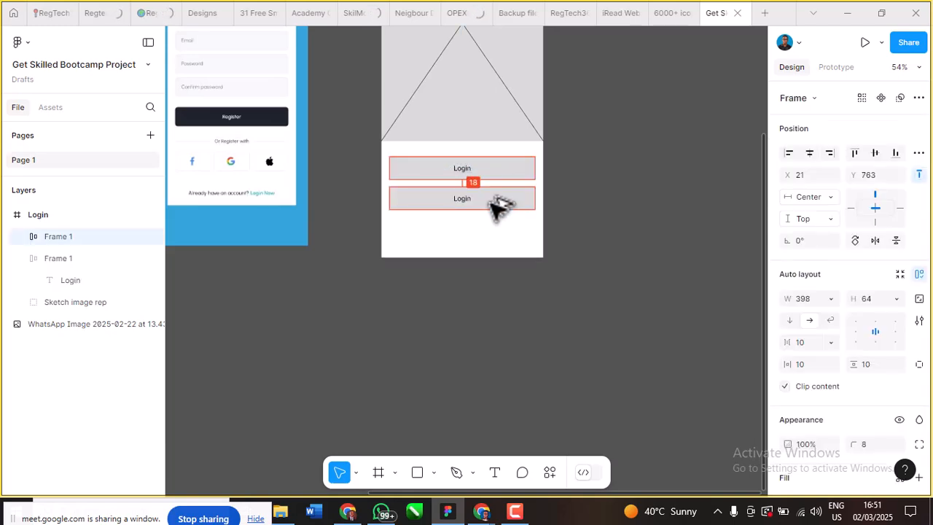
left_click_drag(493, 195, 500, 198)
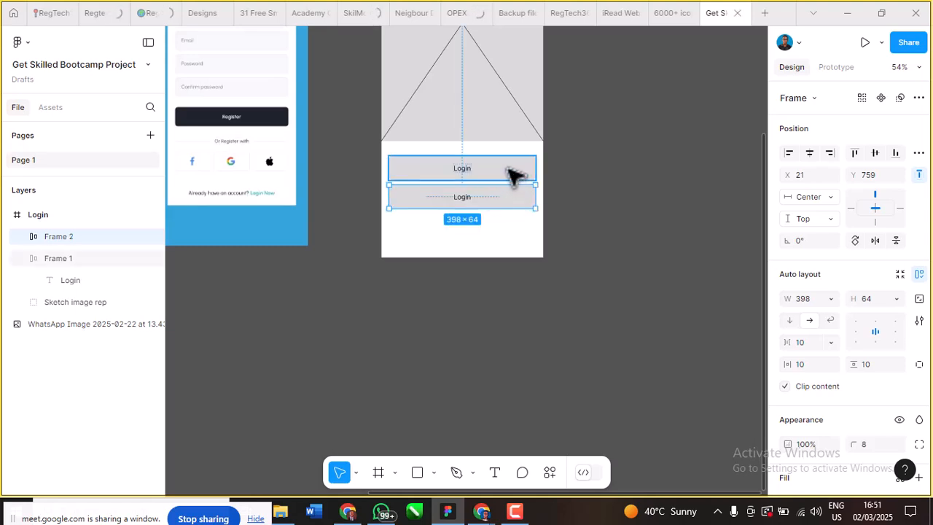
left_click(580, 194)
Step: Examine the Register button and guest link on the reference design's first screen and compare them with the wireframe
scroll(406, 194, "down", 3)
scroll(350, 170, "up", 4)
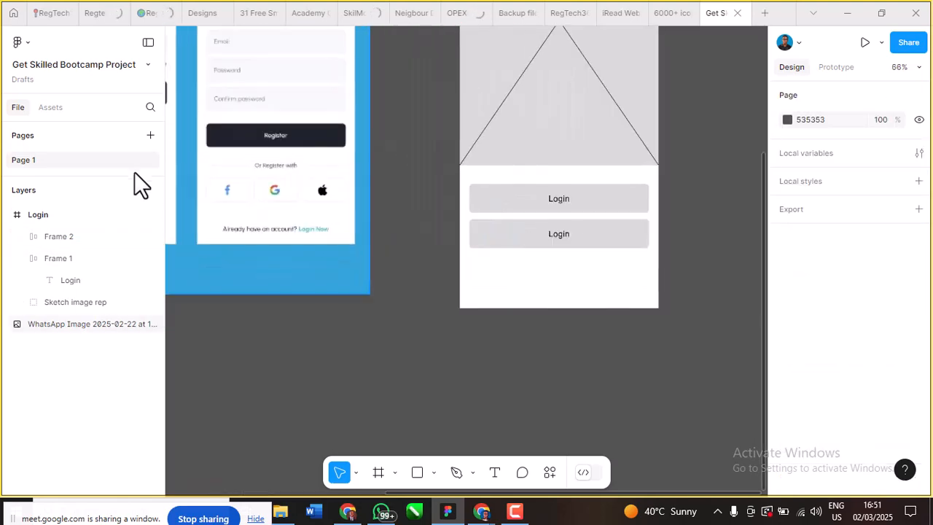
scroll(473, 243, "right", 2)
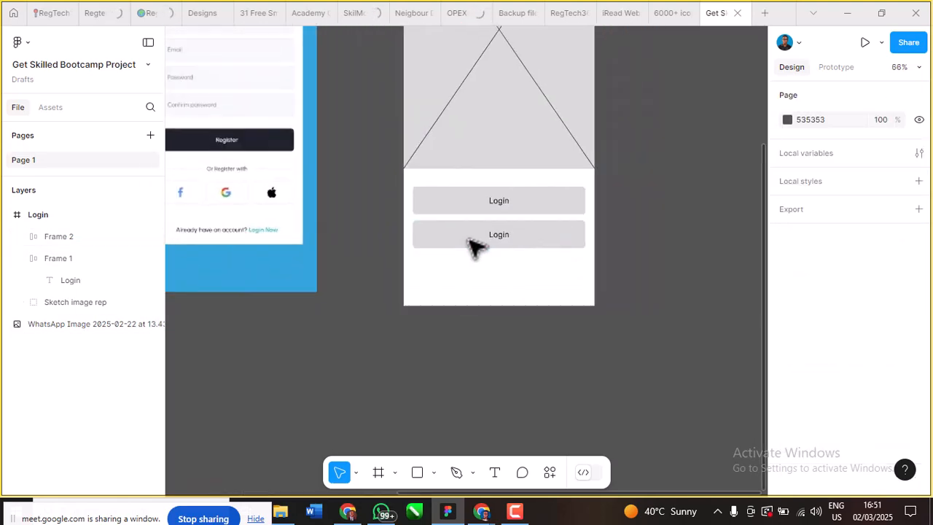
scroll(473, 244, "down", 4)
scroll(473, 243, "left", 2)
scroll(367, 216, "up", 3)
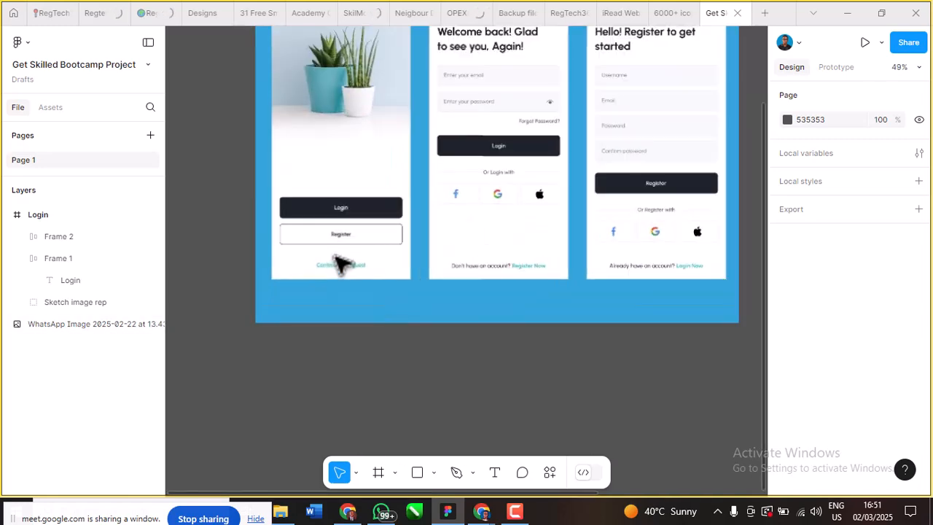
scroll(340, 264, "up", 2)
scroll(341, 264, "down", 3)
scroll(341, 264, "right", 2)
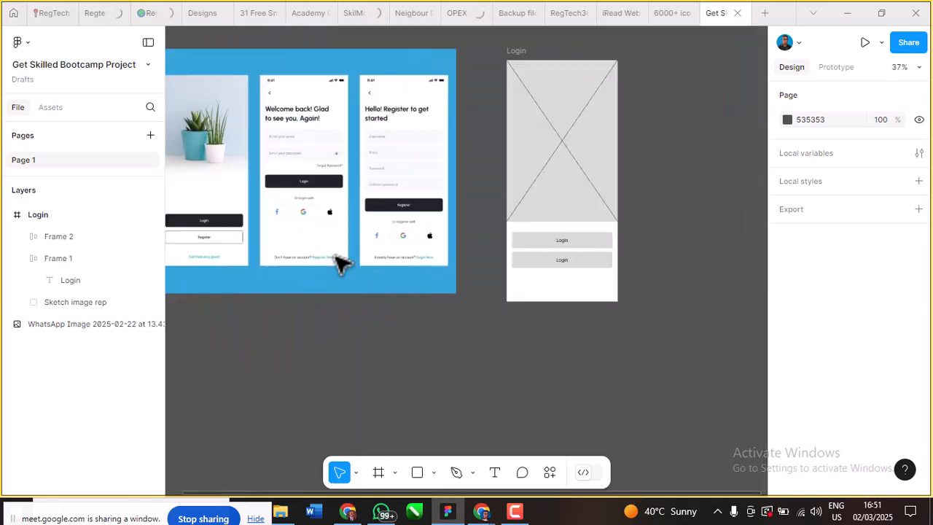
scroll(350, 273, "right", 3)
scroll(357, 284, "up", 5)
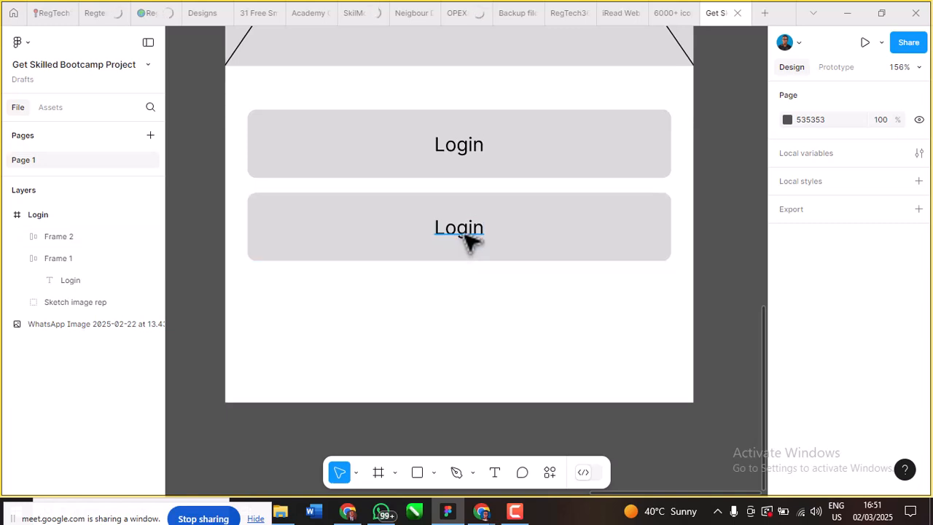
Step: Change the label of the lower button to "Register"
double_click(470, 241)
double_click(476, 228)
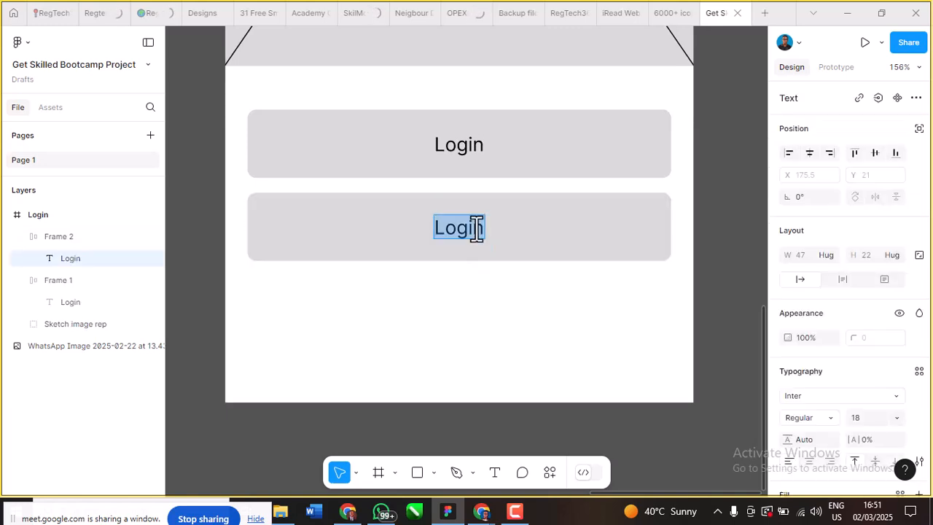
type("Register")
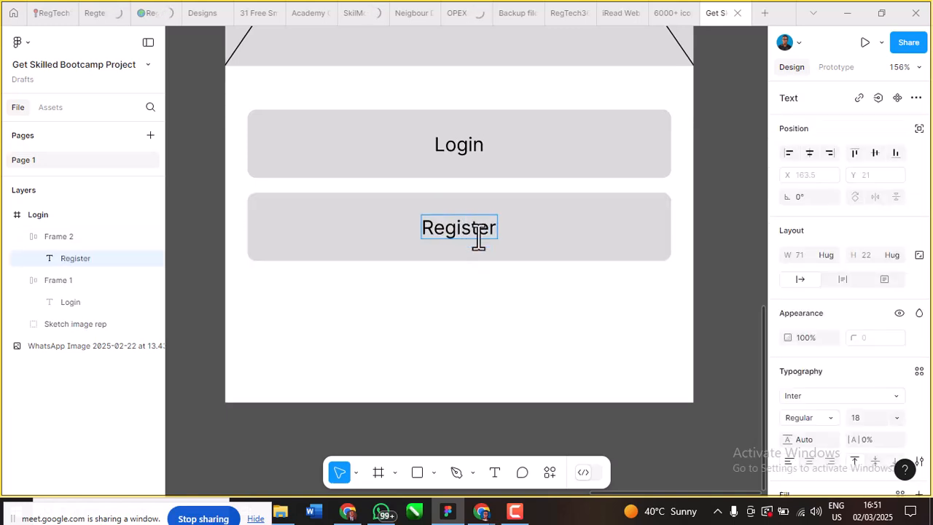
key("Escape")
Step: Hide the Register button's fill and add a black 000000 inside stroke of weight 1
scroll(481, 202, "down", 3)
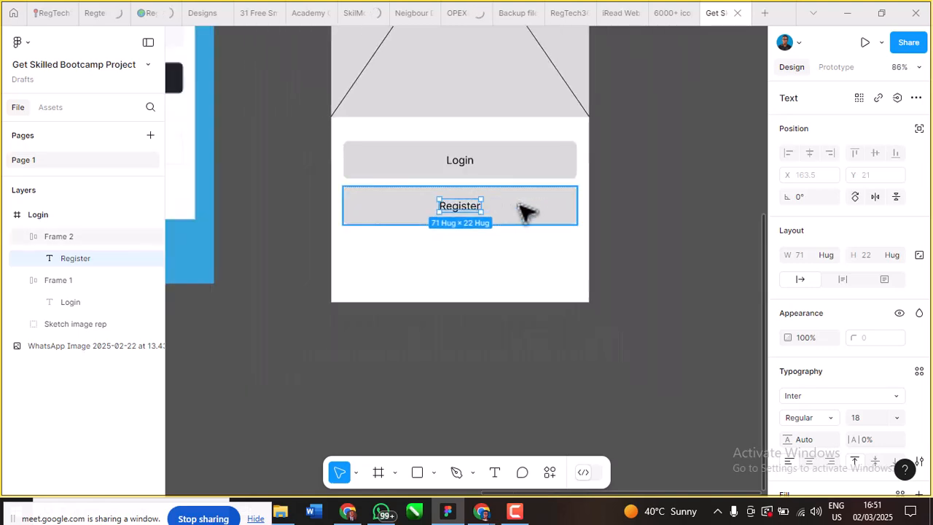
left_click(558, 212)
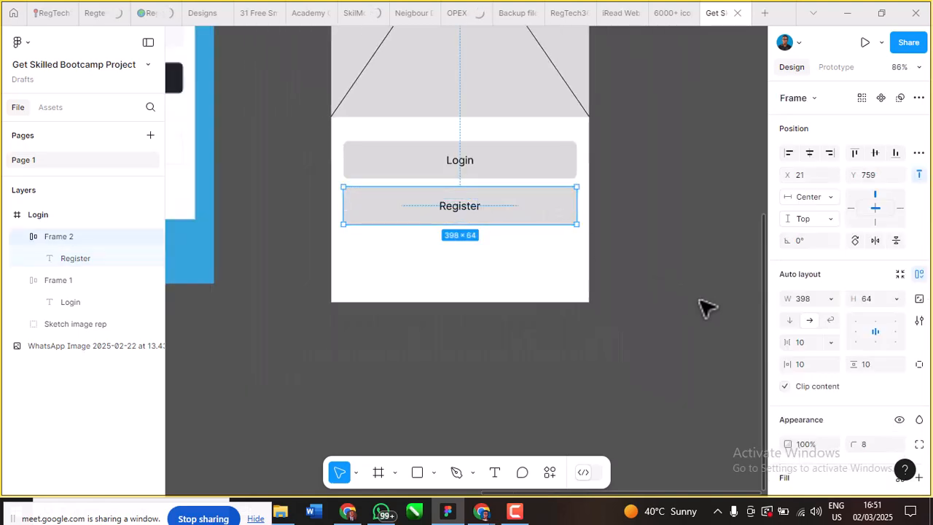
scroll(818, 324, "down", 3)
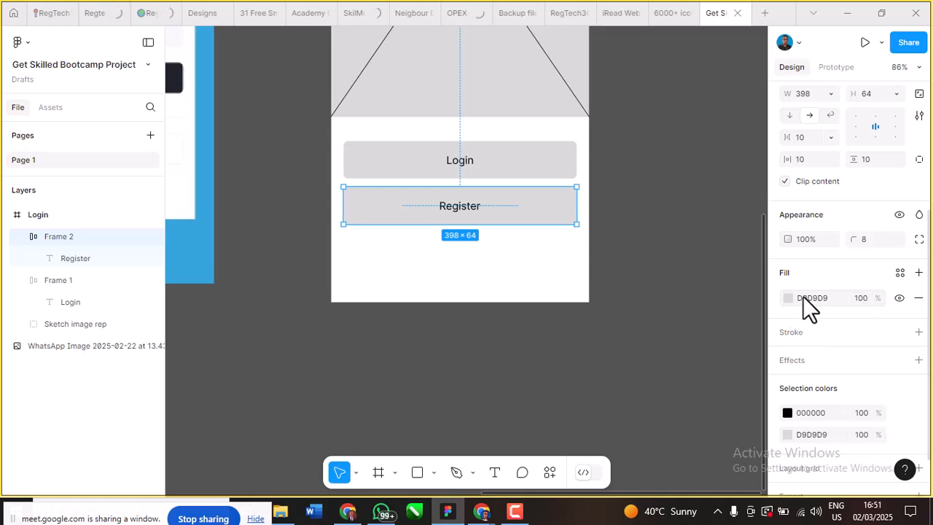
left_click(899, 298)
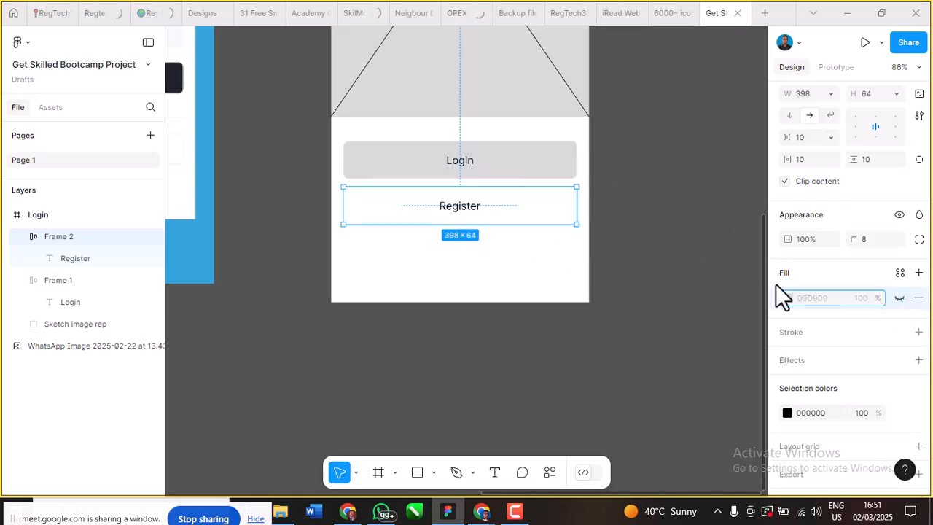
left_click(918, 332)
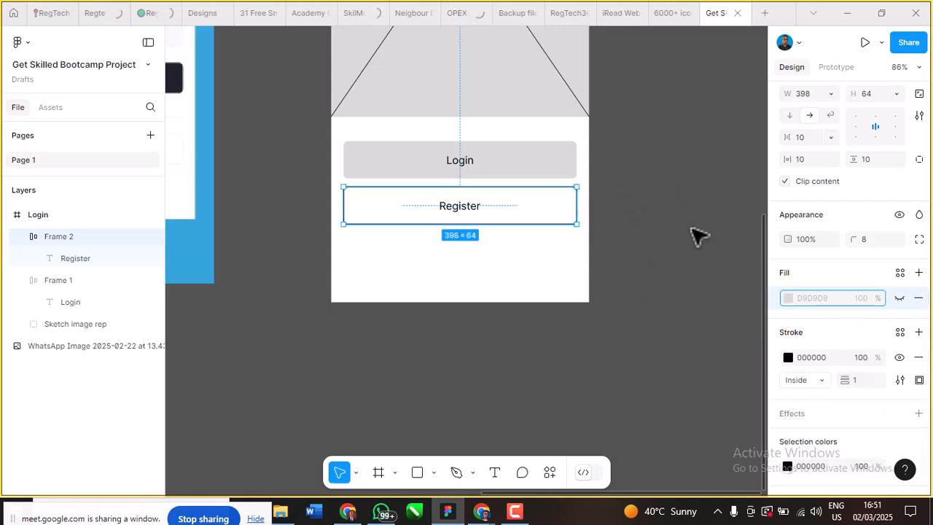
left_click(620, 198)
Step: Draw a thin rectangle about 242 by 9 below the Register button, horizontally centred, as placeholder for the "Continue as a guest" link
scroll(585, 190, "down", 5)
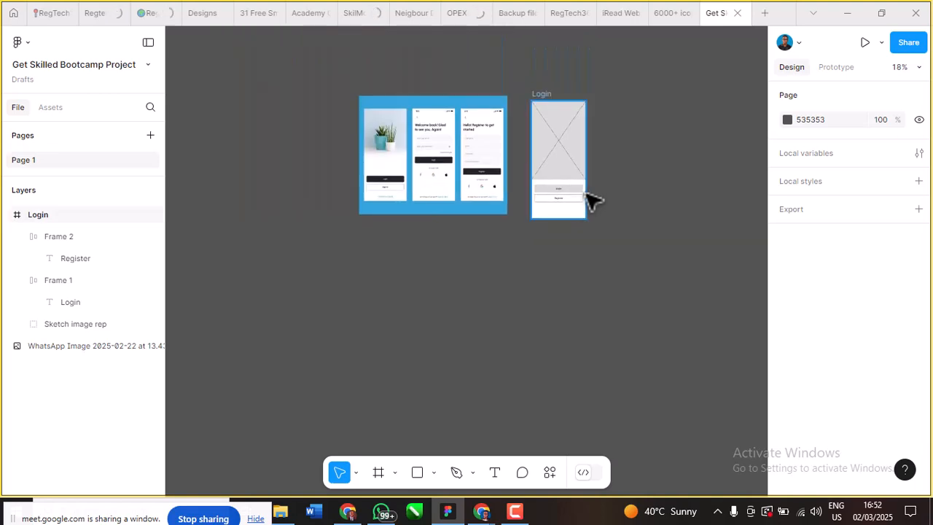
scroll(591, 197, "down", 1)
scroll(583, 238, "up", 1)
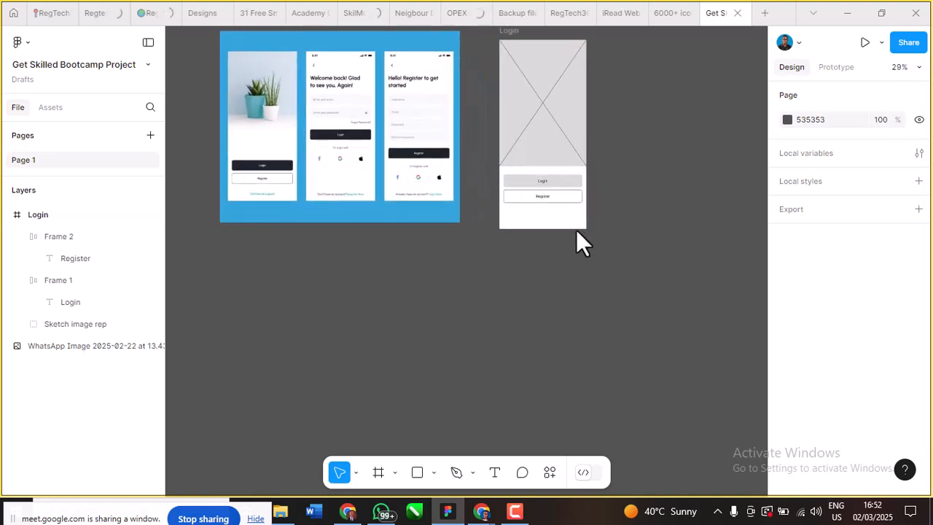
scroll(207, 200, "up", 5)
scroll(344, 175, "up", 3)
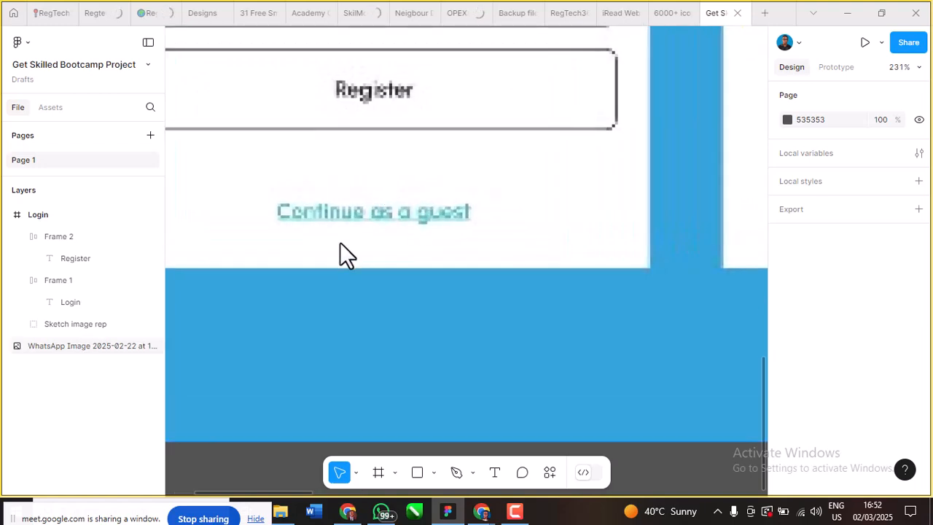
scroll(343, 242, "down", 7)
scroll(592, 258, "up", 6)
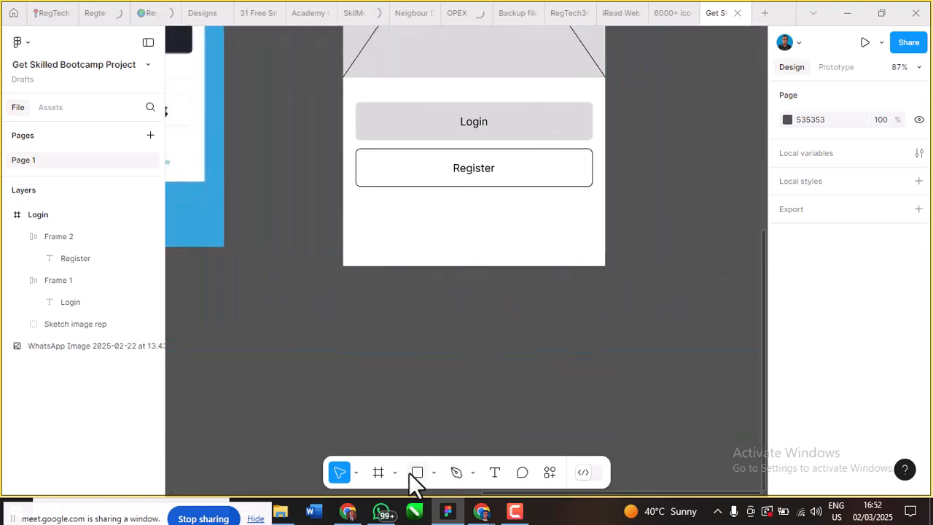
left_click(413, 472)
mouse_move(390, 335)
left_mouse_down()
mouse_move(546, 329)
mouse_move(540, 335)
mouse_move(517, 338)
mouse_move(532, 242)
left_mouse_up()
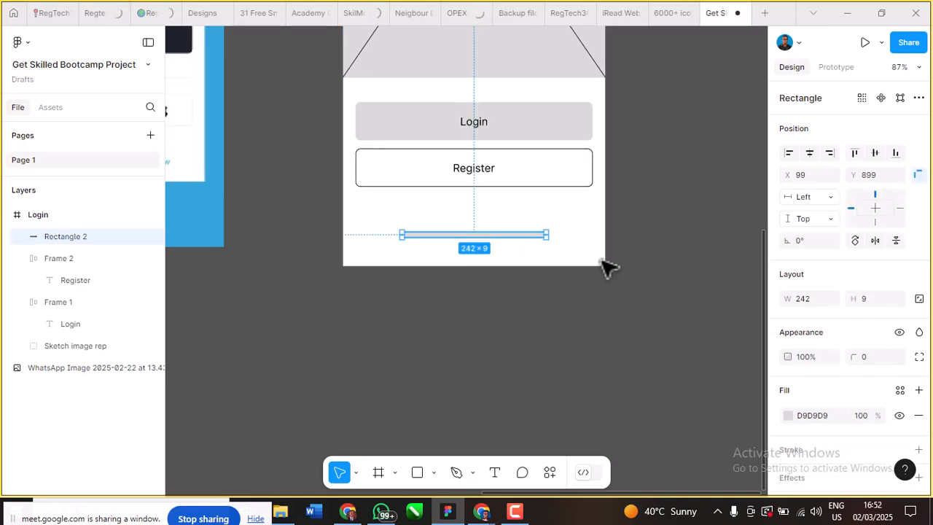
Step: Align the guest-link placeholder bar to the horizontal centre of the Login frame
left_click(810, 154)
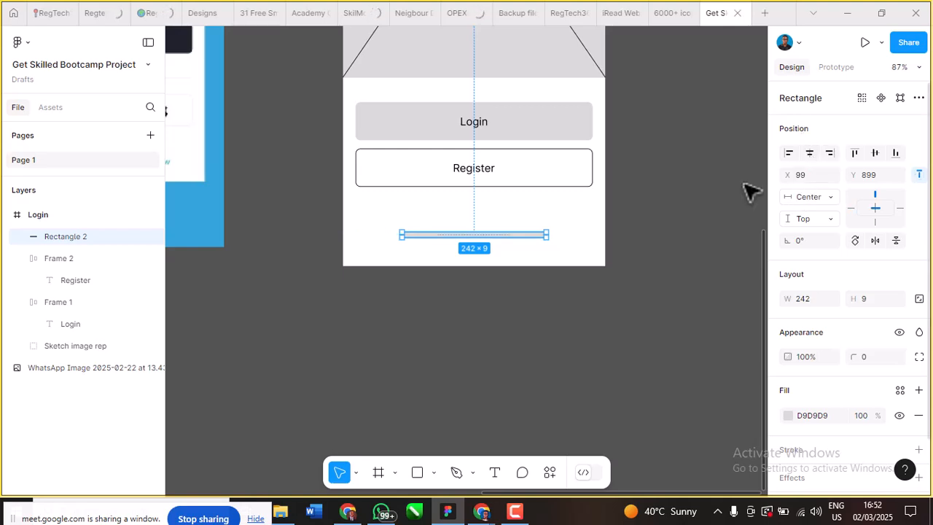
left_click(678, 197)
scroll(427, 287, "down", 6)
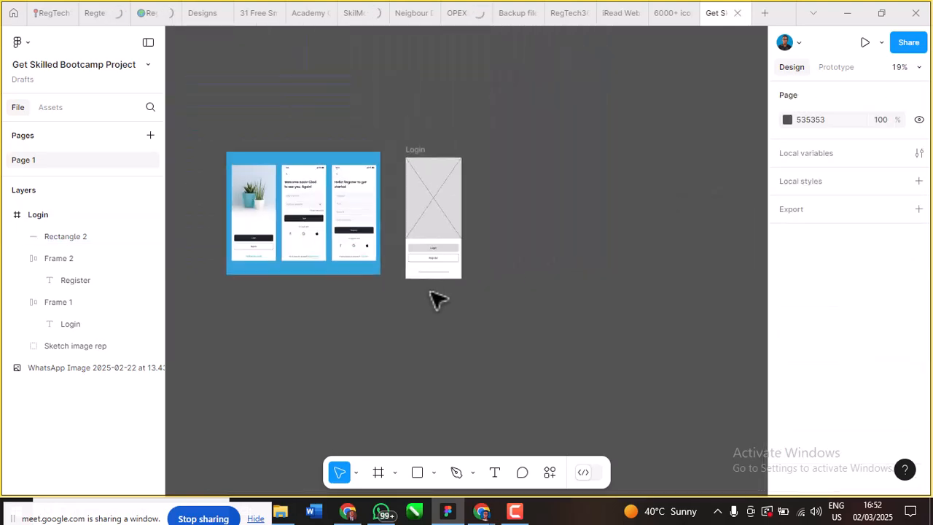
Step: Move the Login wireframe frame directly below the reference image, flush with the image's left edge
scroll(409, 183, "up", 2)
scroll(411, 183, "left", 3)
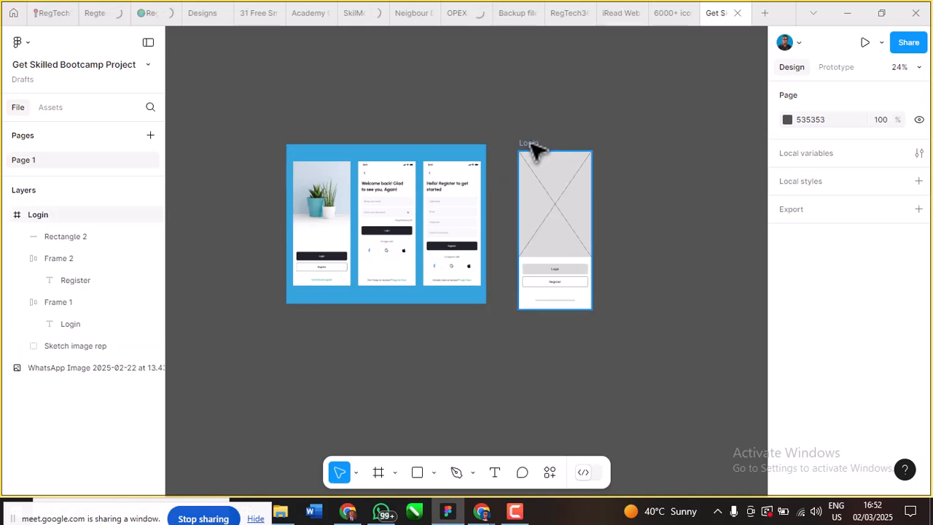
left_click_drag(526, 142, 298, 306)
scroll(335, 252, "down", 3)
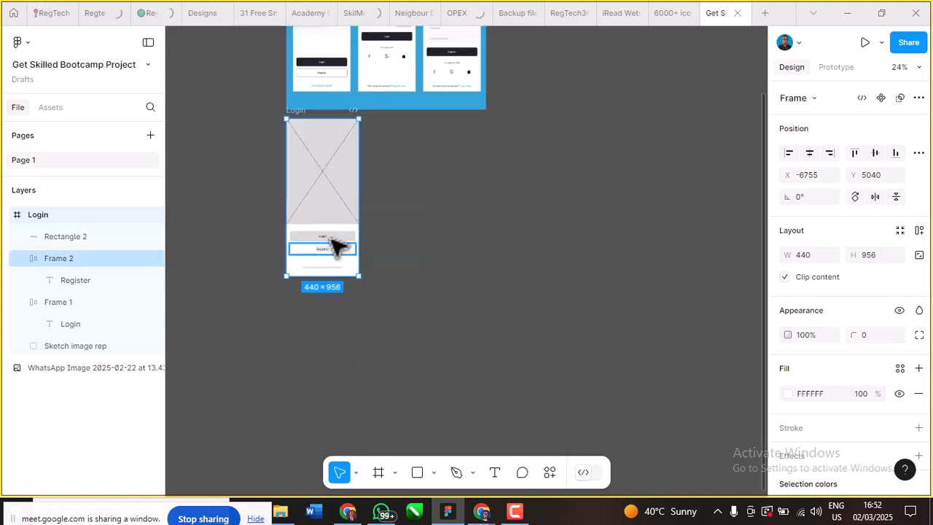
scroll(410, 231, "up", 3)
left_click(366, 309)
Step: Duplicate the Login frame to the right of the original at the same height and delete the image placeholder from the copy
scroll(364, 309, "down", 1)
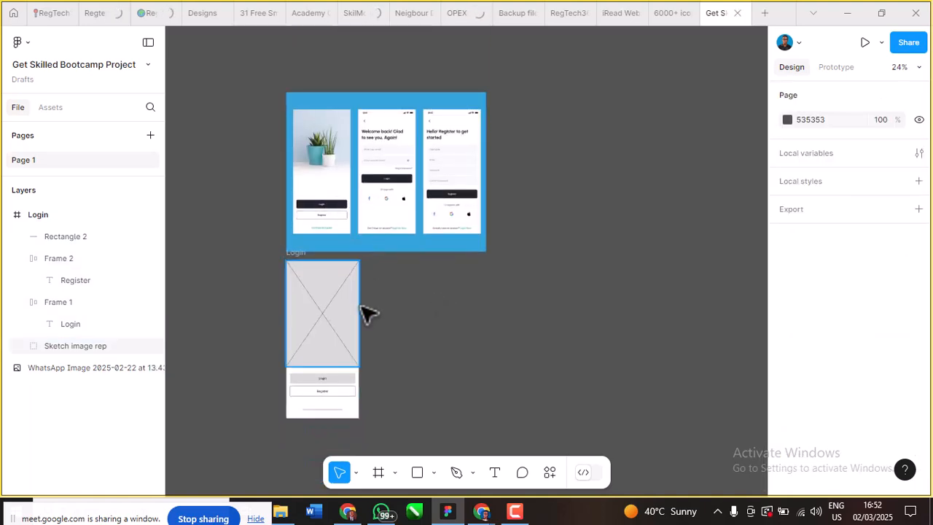
scroll(300, 372, "up", 4)
scroll(337, 362, "down", 3)
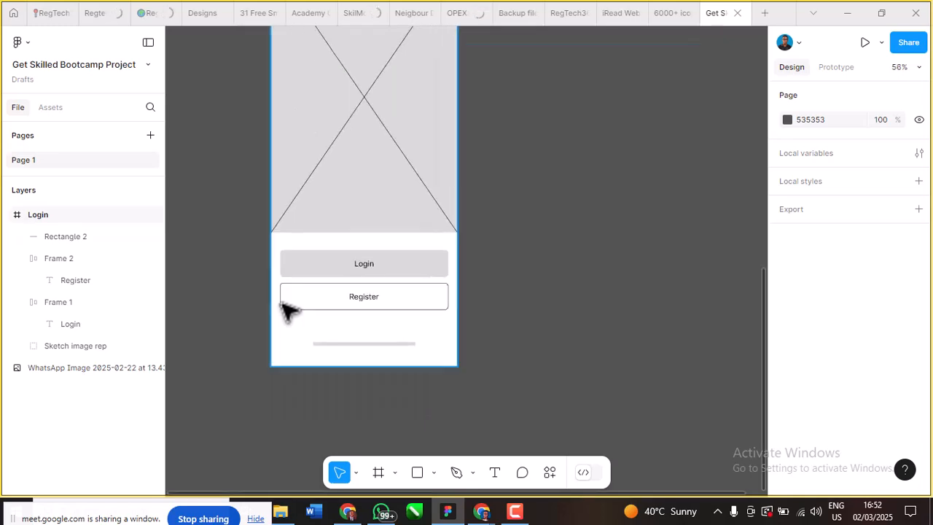
scroll(295, 299, "down", 3)
scroll(291, 144, "up", 3)
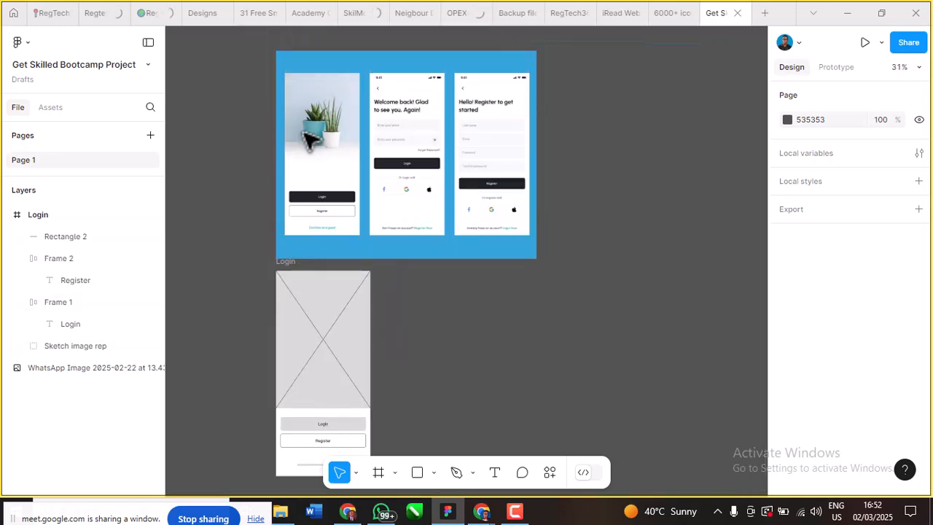
scroll(328, 193, "down", 1)
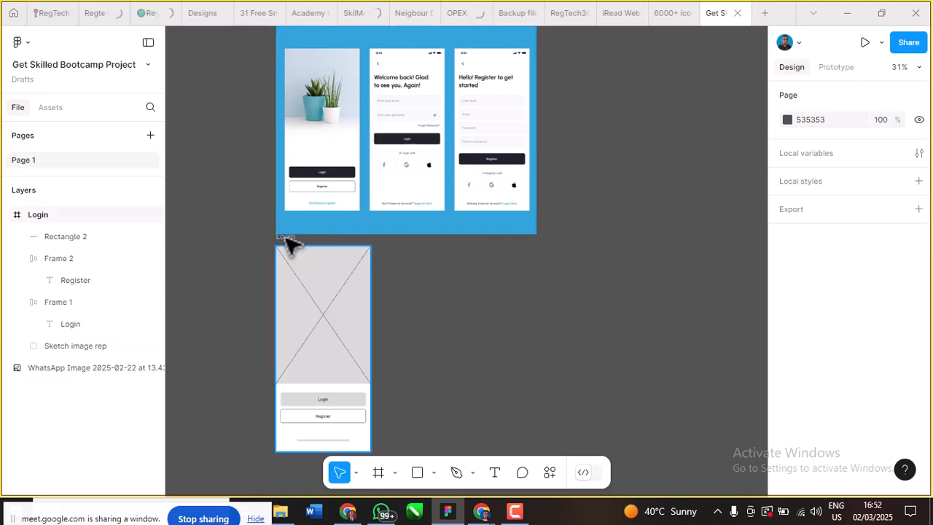
left_click(390, 254)
left_click_drag(423, 258, 396, 248, "alt")
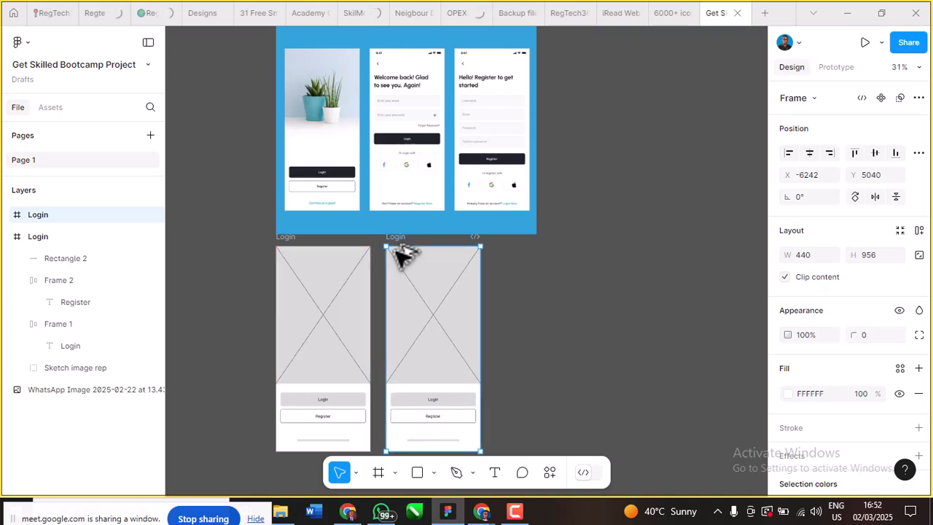
left_click(529, 279)
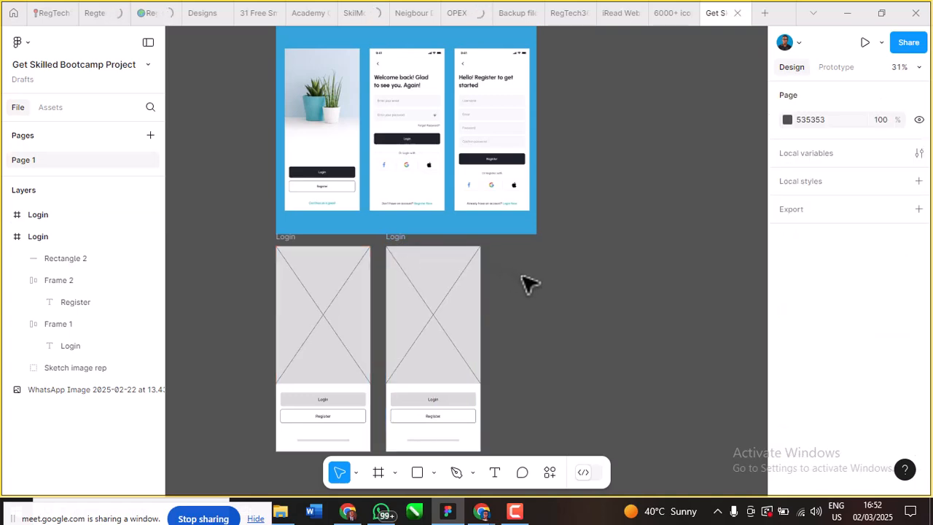
left_click(441, 312)
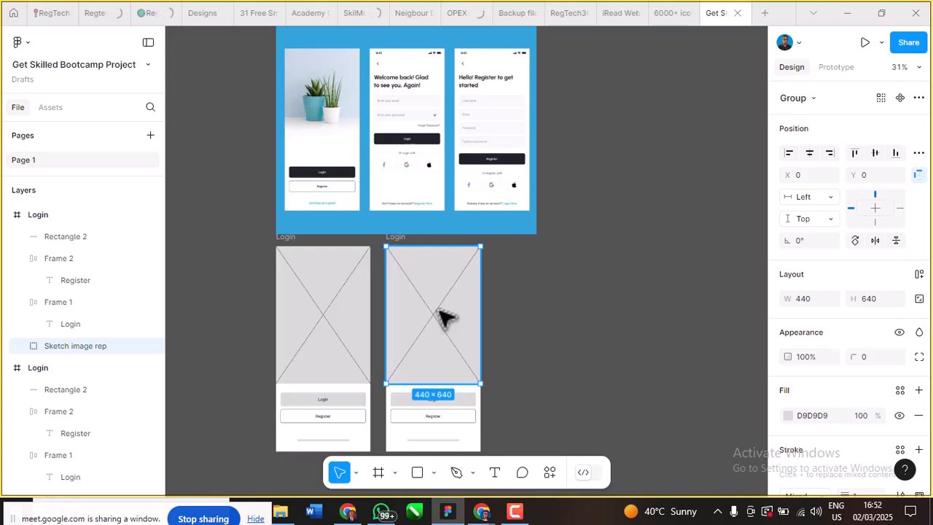
key("Delete")
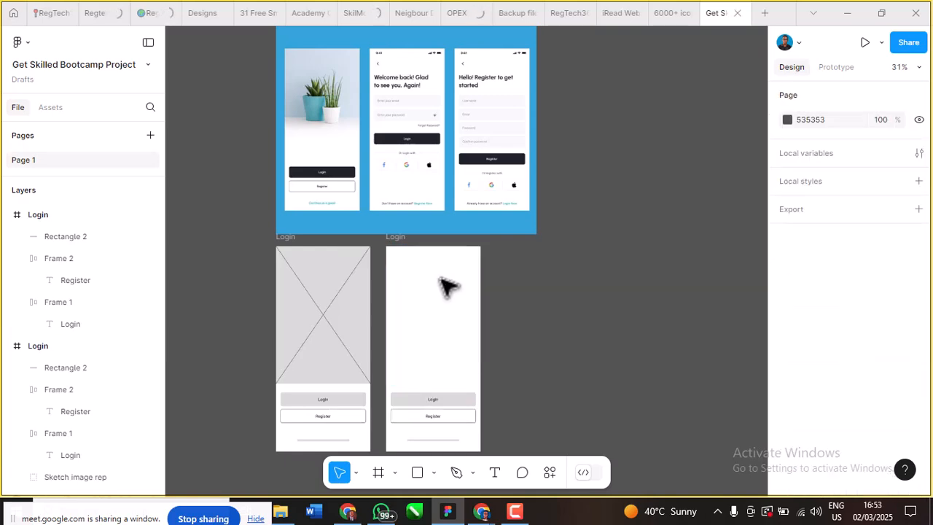
Step: Examine the heading, input fields, buttons and links on the reference design's second screen and compare them with the duplicated frame
scroll(390, 73, "up", 5, "ctrl")
scroll(390, 67, "down", 2, "ctrl")
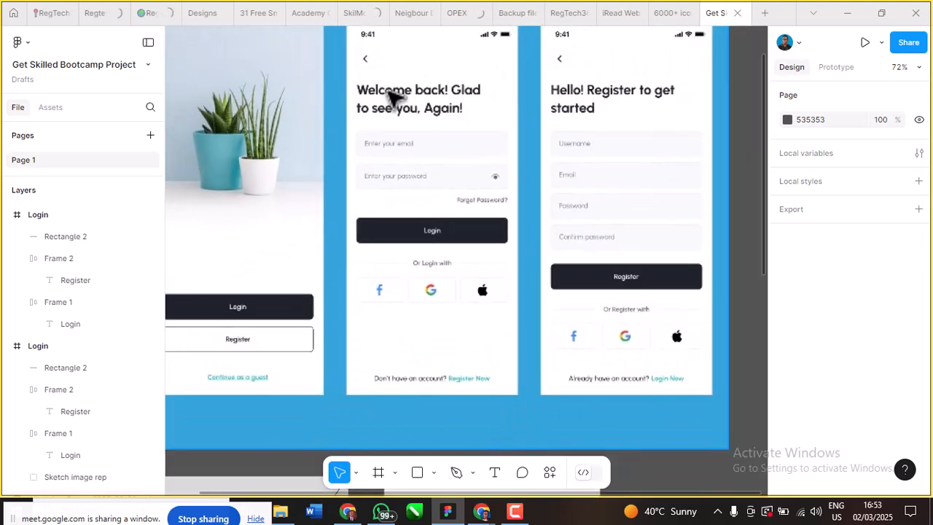
scroll(410, 87, "down", 1)
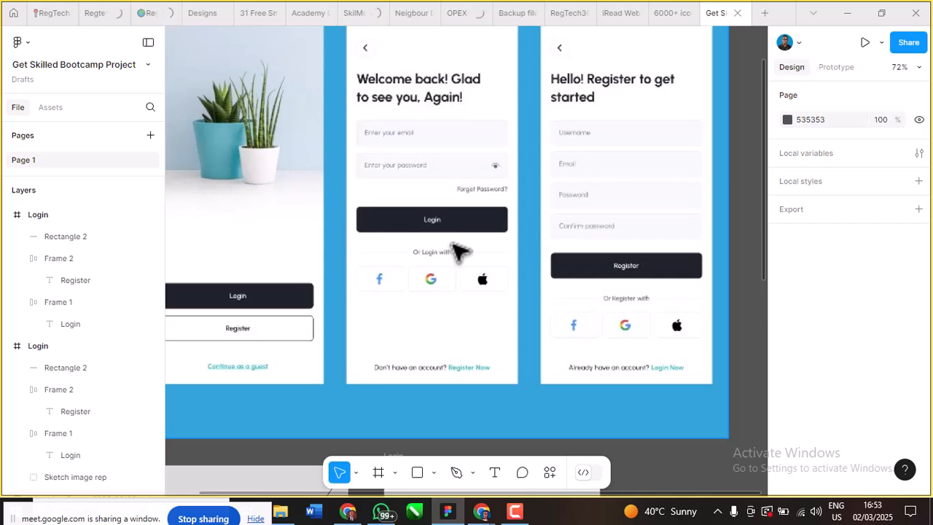
scroll(454, 234, "up", 3)
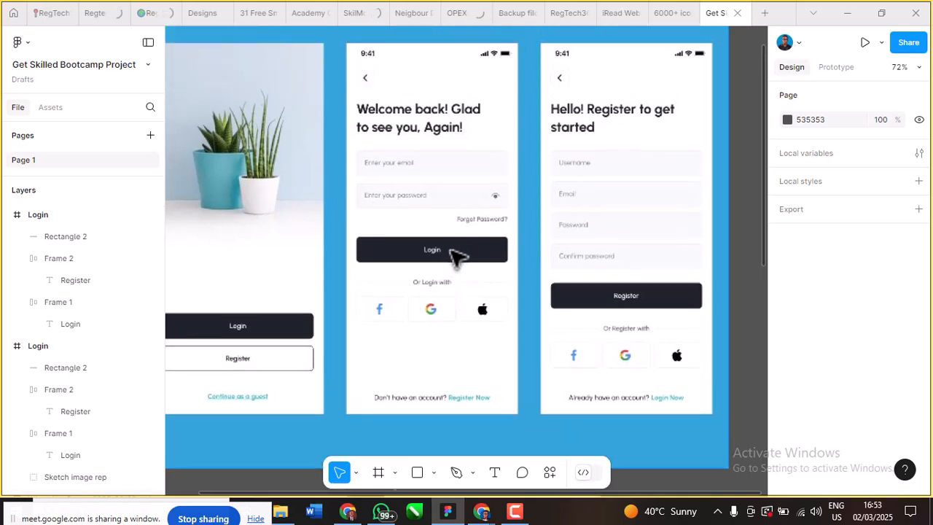
scroll(455, 259, "down", 1)
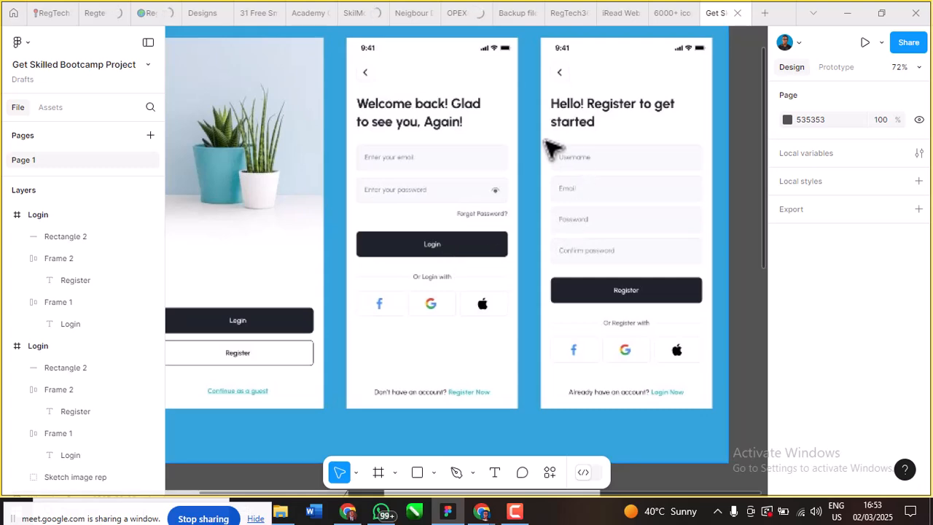
scroll(500, 151, "down", 3)
scroll(468, 183, "up", 5)
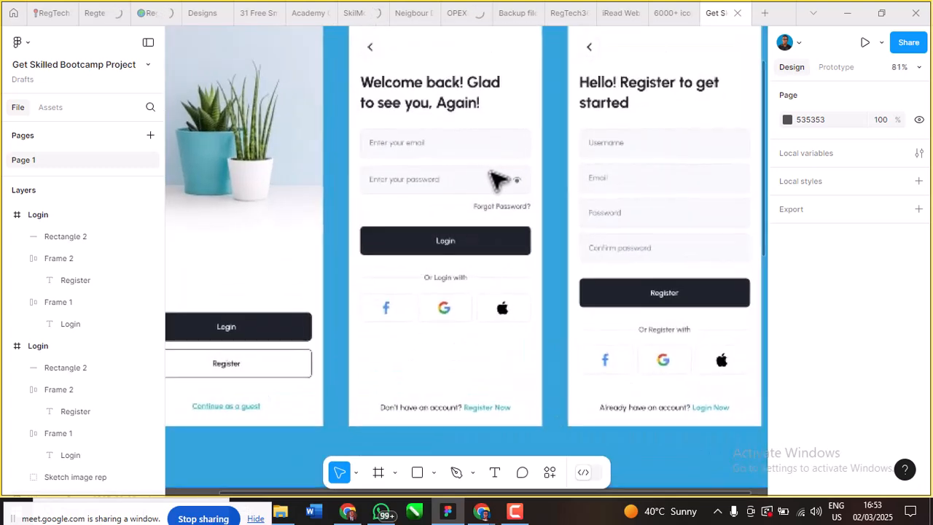
scroll(452, 168, "up", 5)
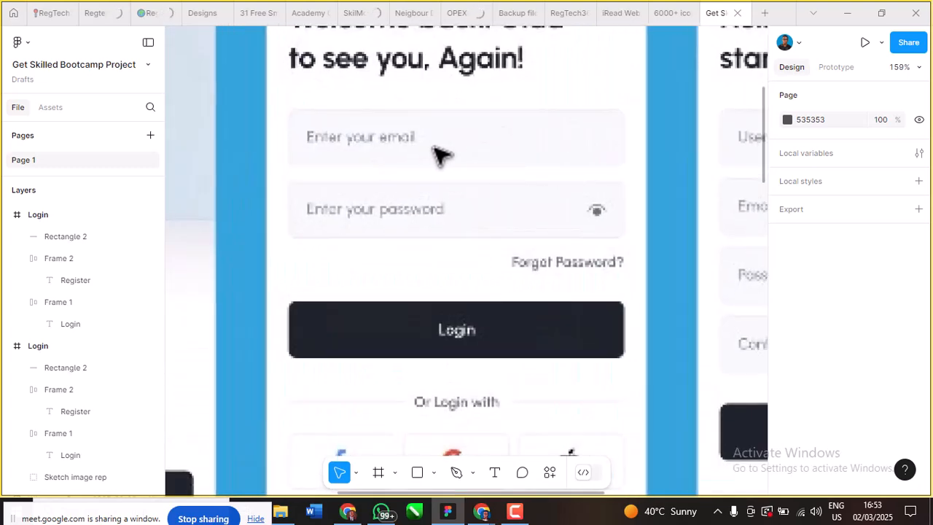
scroll(440, 154, "down", 8)
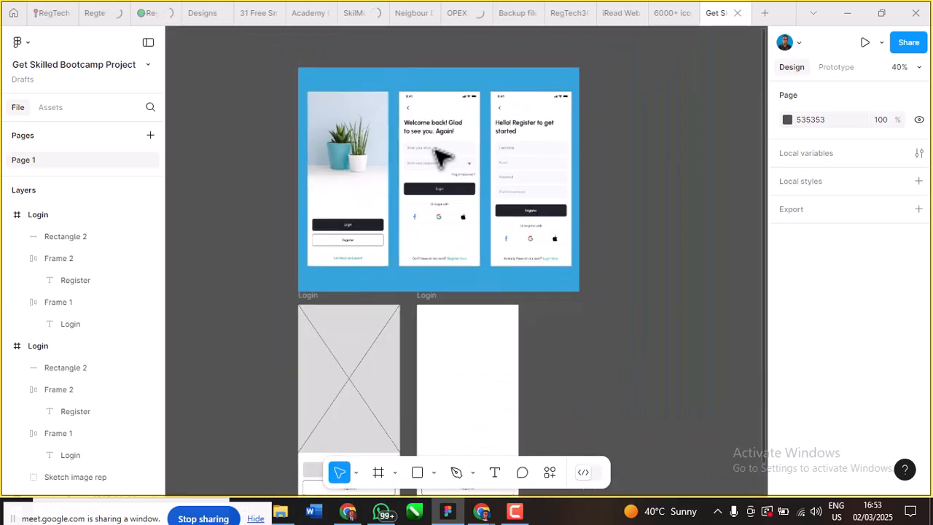
scroll(440, 154, "down", 5)
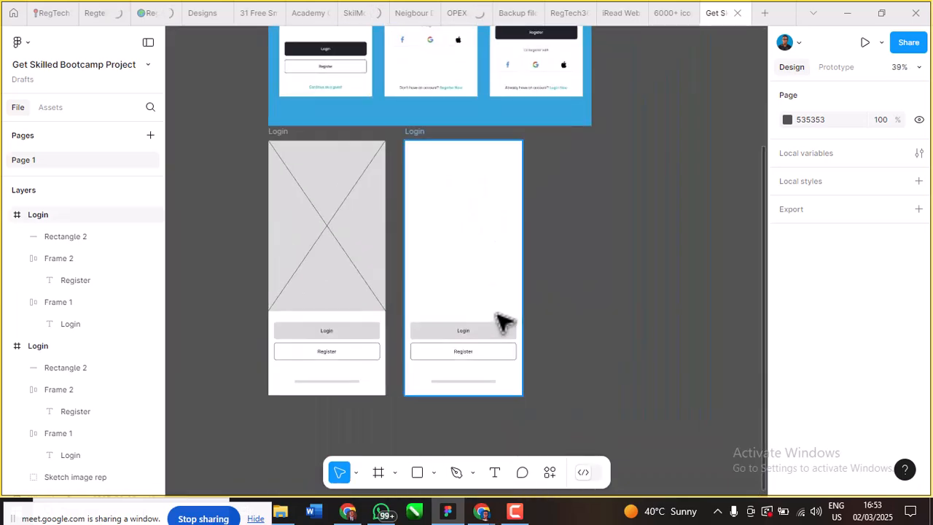
scroll(507, 156, "up", 2)
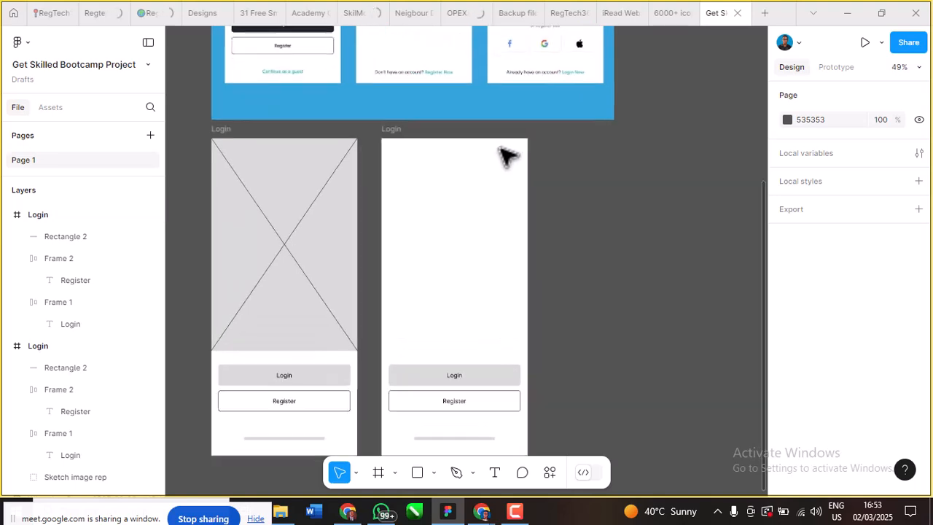
scroll(507, 156, "up", 5)
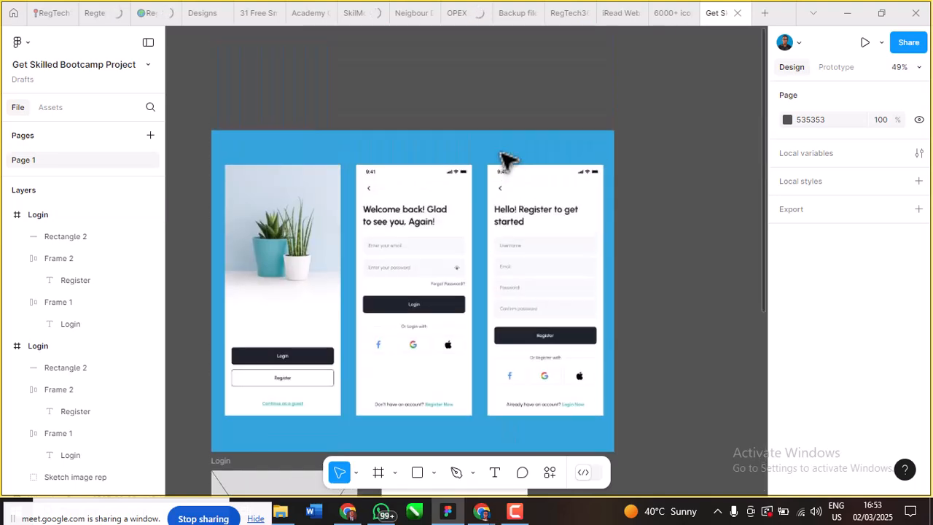
scroll(402, 250, "down", 1)
scroll(402, 252, "down", 3)
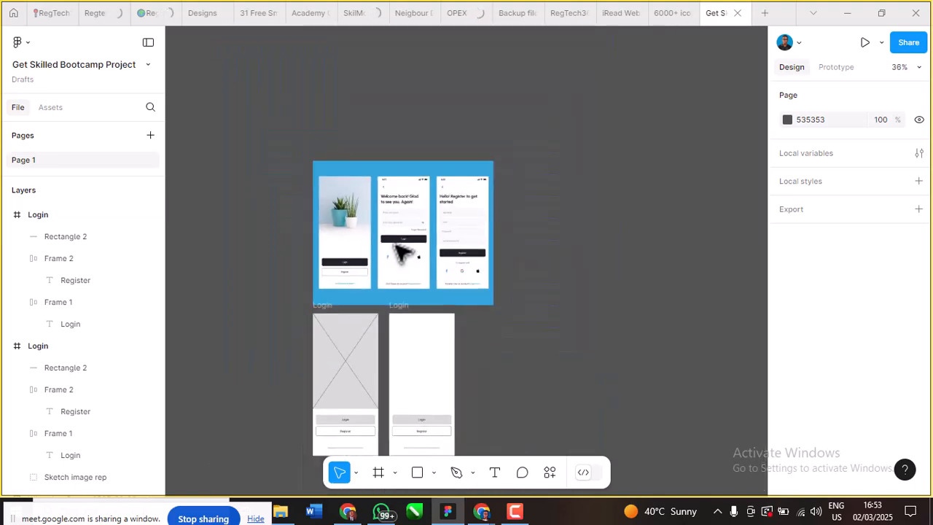
scroll(403, 252, "down", 1)
Step: Copy the duplicated frame's guest-link placeholder bar to the empty area above its Login button, at X 116, Y 556
scroll(418, 413, "up", 6)
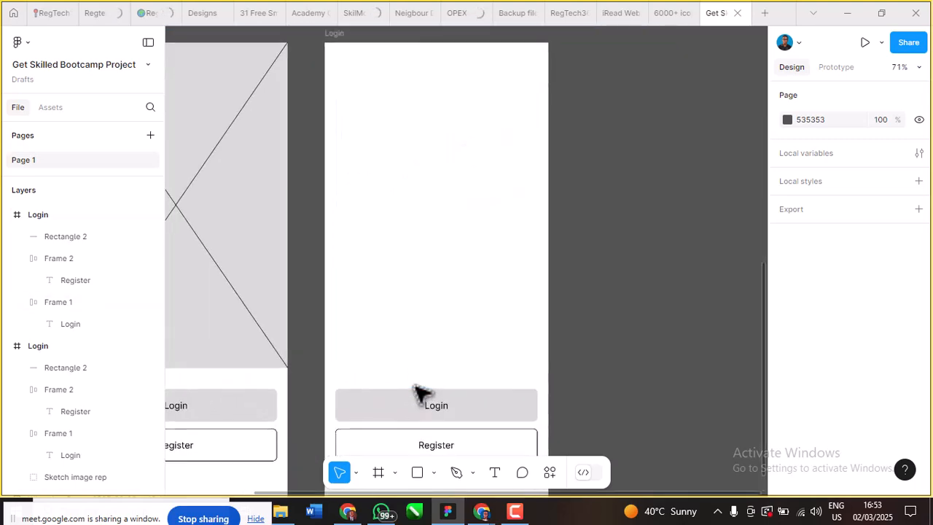
scroll(419, 387, "down", 3)
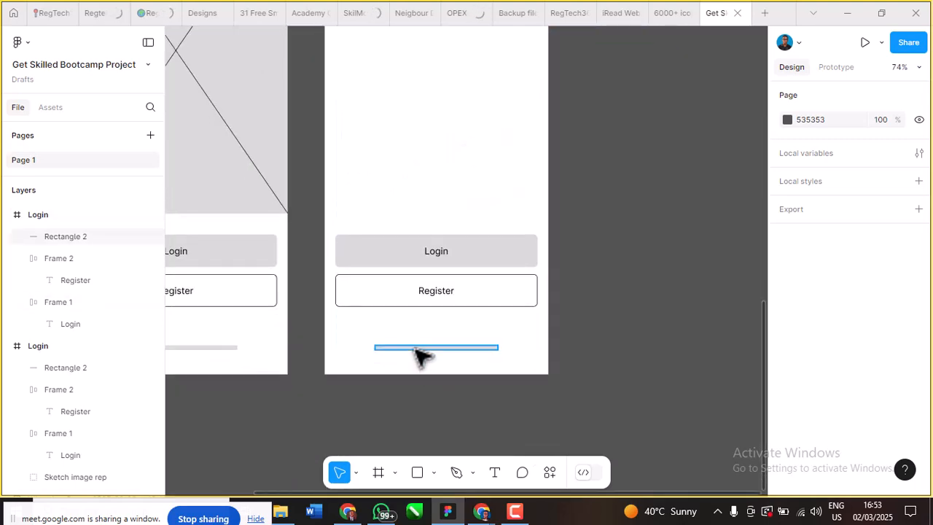
left_click(415, 348)
scroll(417, 361, "down", 2)
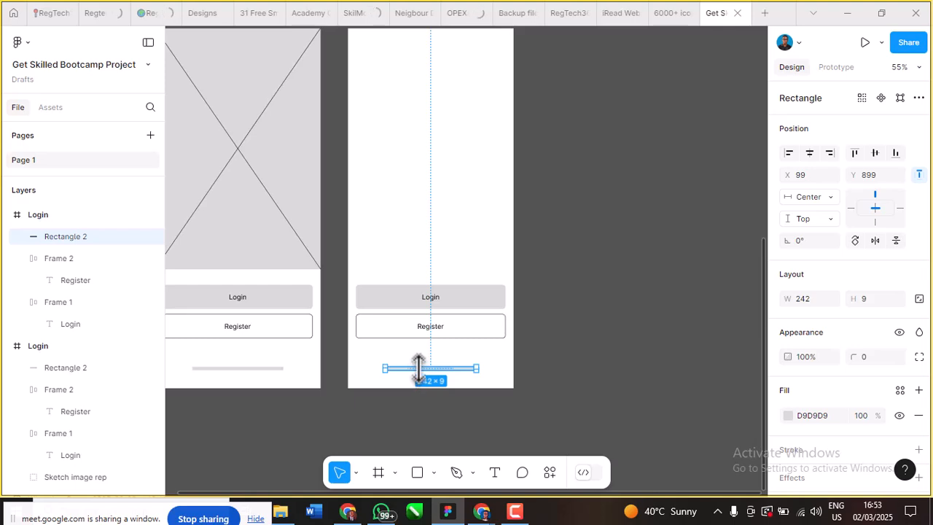
scroll(419, 369, "up", 5)
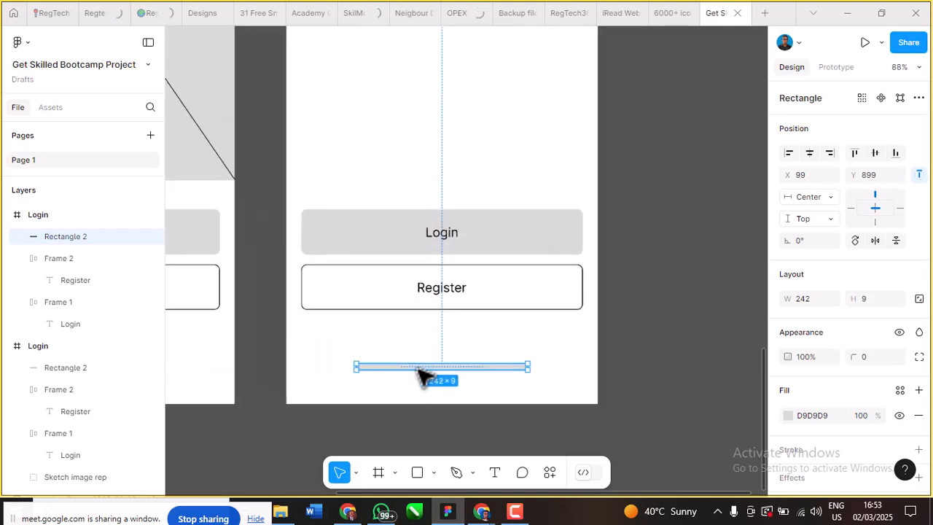
scroll(420, 373, "up", 4)
scroll(423, 375, "down", 4)
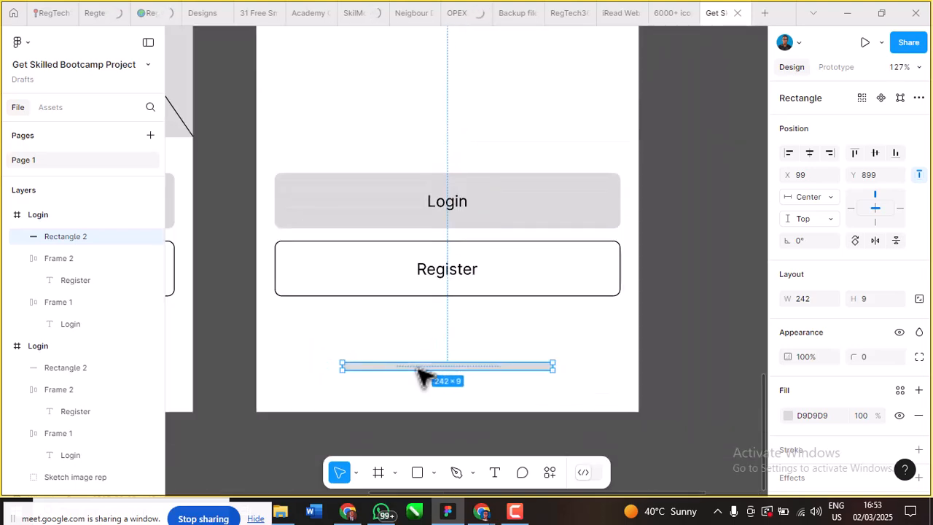
left_click_drag(427, 357, 442, 77)
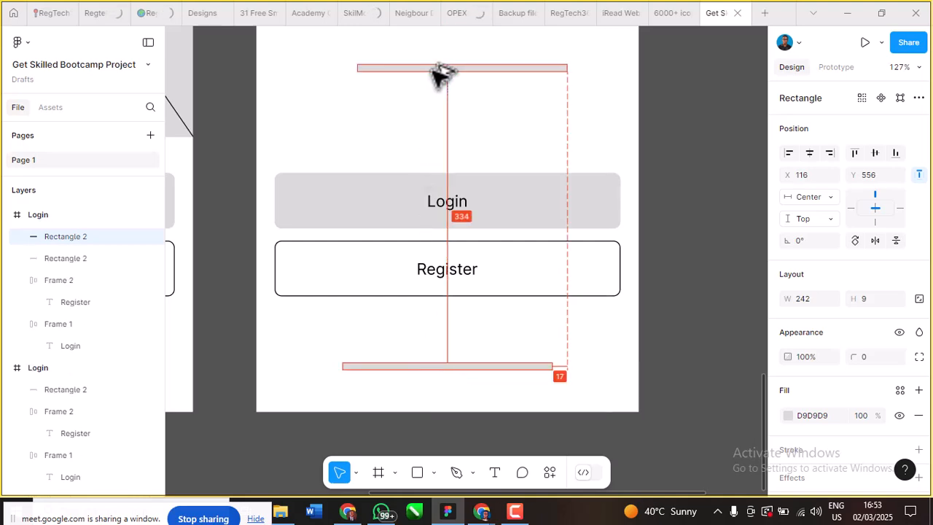
scroll(437, 77, "up", 2)
scroll(439, 78, "down", 5)
scroll(442, 104, "up", 4)
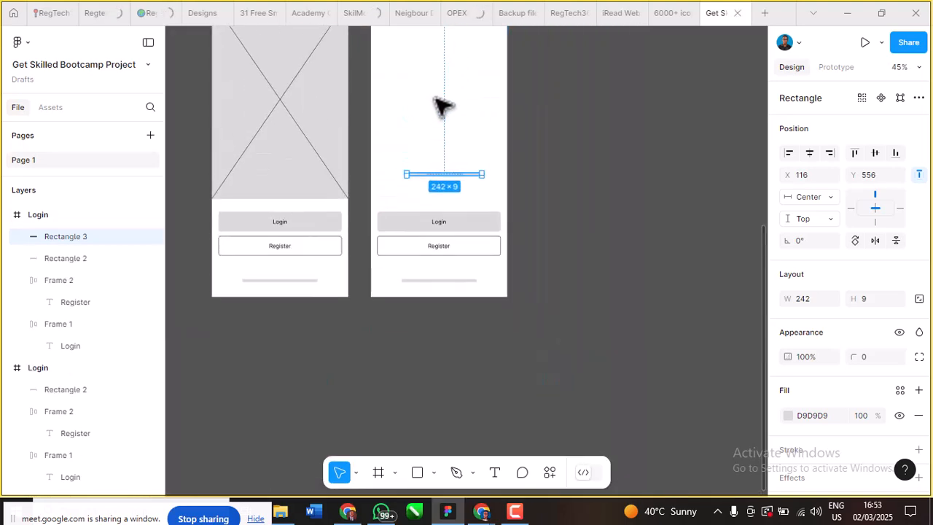
Step: Move the copied bar near the top of the frame at X 45, Y 111 and resize it to about 254 by 22
scroll(430, 354, "down", 1)
scroll(435, 374, "up", 1)
scroll(442, 312, "up", 2)
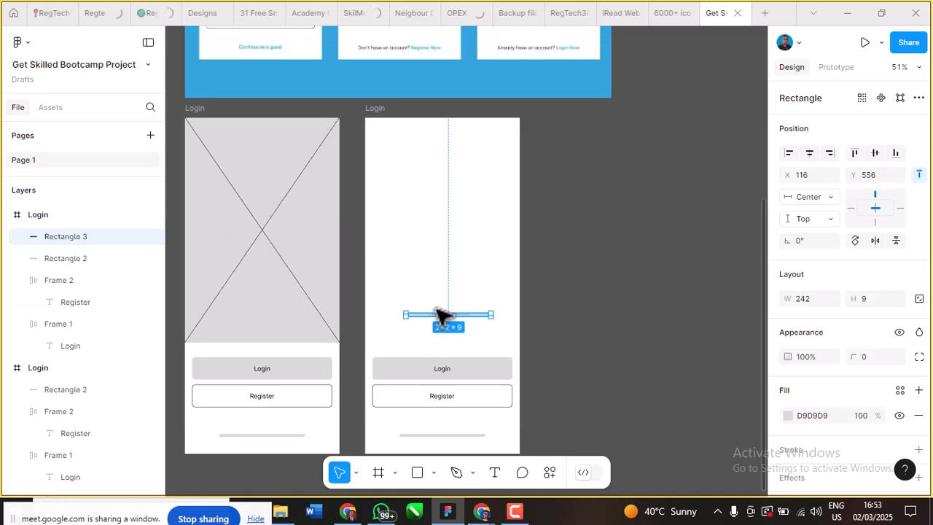
scroll(484, 316, "up", 3)
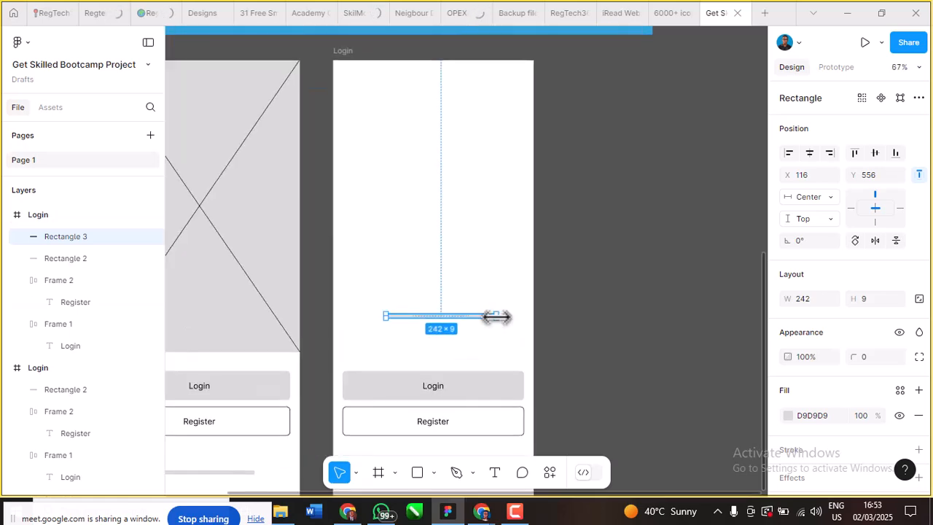
left_click_drag(515, 328, 447, 119)
scroll(427, 114, "up", 3)
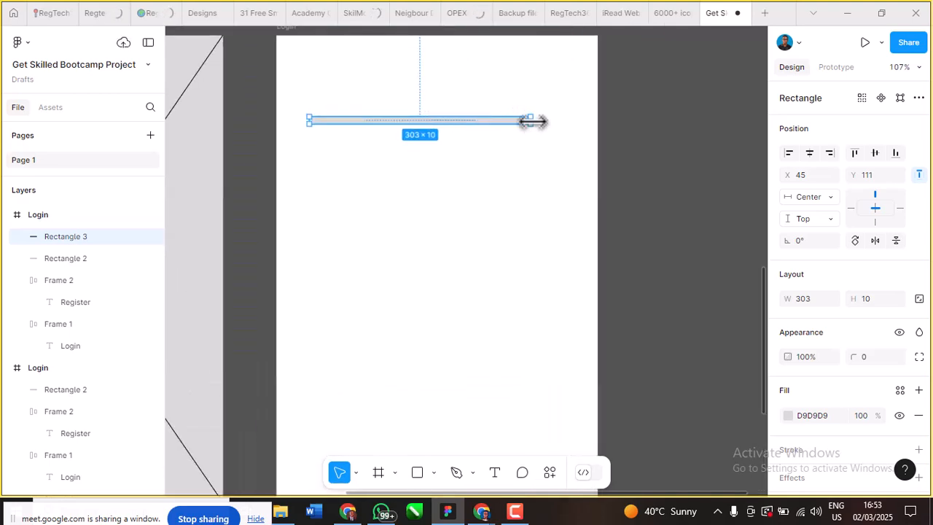
left_click_drag(532, 122, 496, 125)
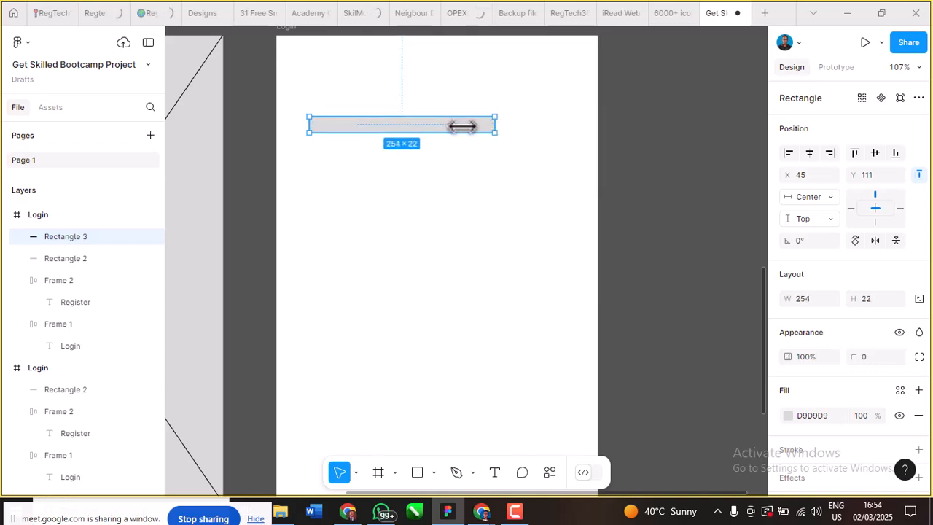
Step: Add two left-aligned copies of the heading bar beneath it, each about 326 by 22, with the lowest at Y 183
left_click_drag(427, 124, 548, 150)
left_click_drag(485, 161, 484, 183)
scroll(483, 162, "down", 5)
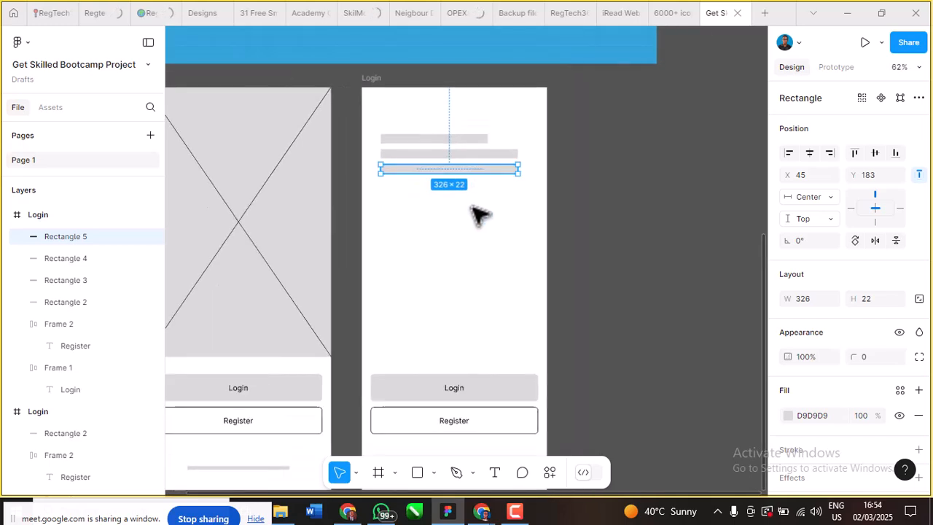
Step: Examine the back arrow, two-line heading and input fields on the reference design's second screen
left_click(478, 214)
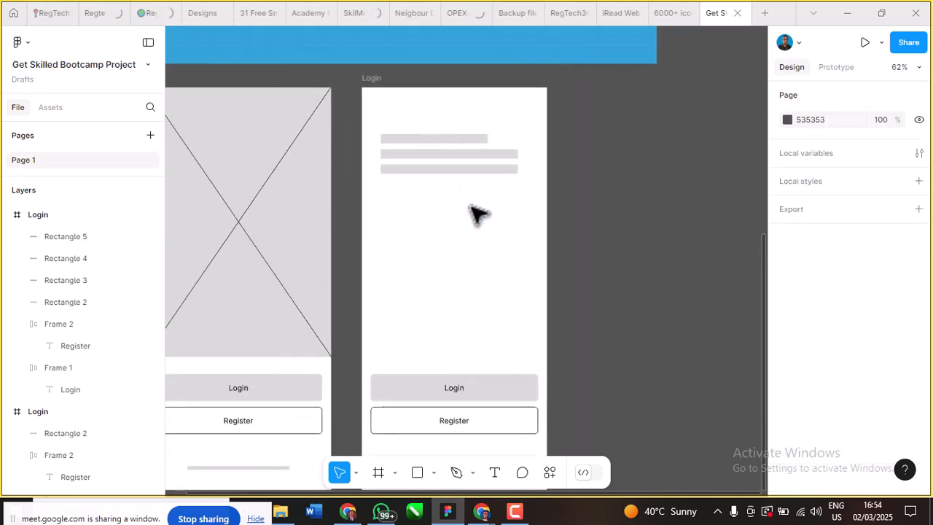
scroll(478, 213, "down", 3, "ctrl")
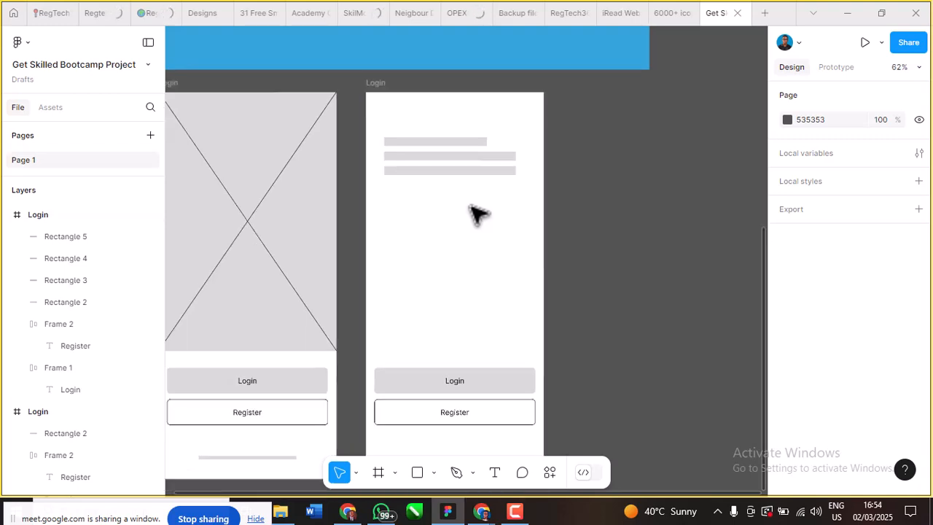
scroll(477, 211, "up", 2)
scroll(475, 209, "up", 5)
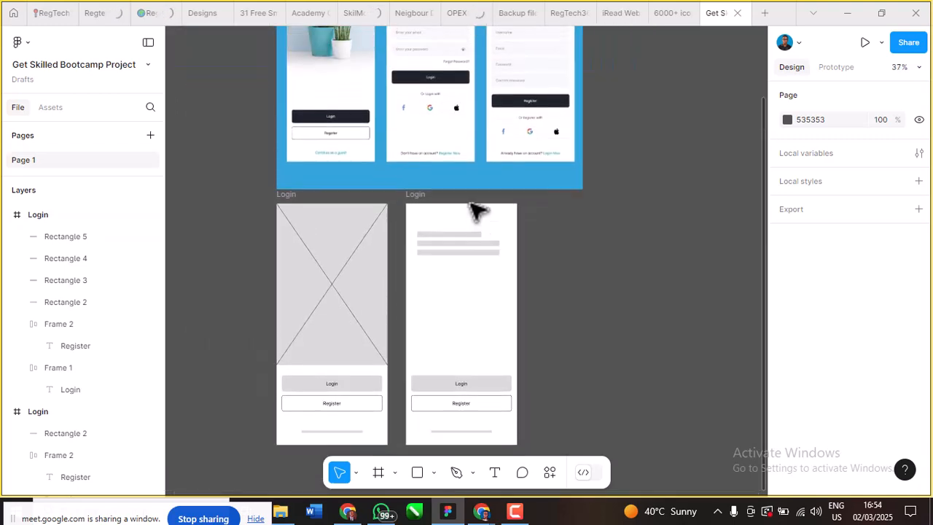
scroll(380, 135, "up", 2, "ctrl")
scroll(380, 135, "up", 5, "ctrl")
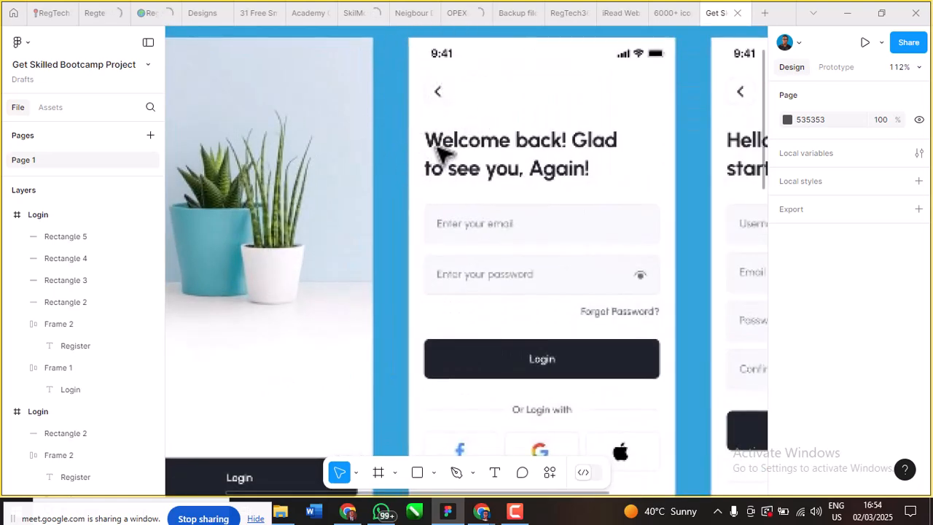
scroll(437, 144, "down", 1)
scroll(439, 145, "down", 3, "ctrl")
scroll(442, 142, "down", 2)
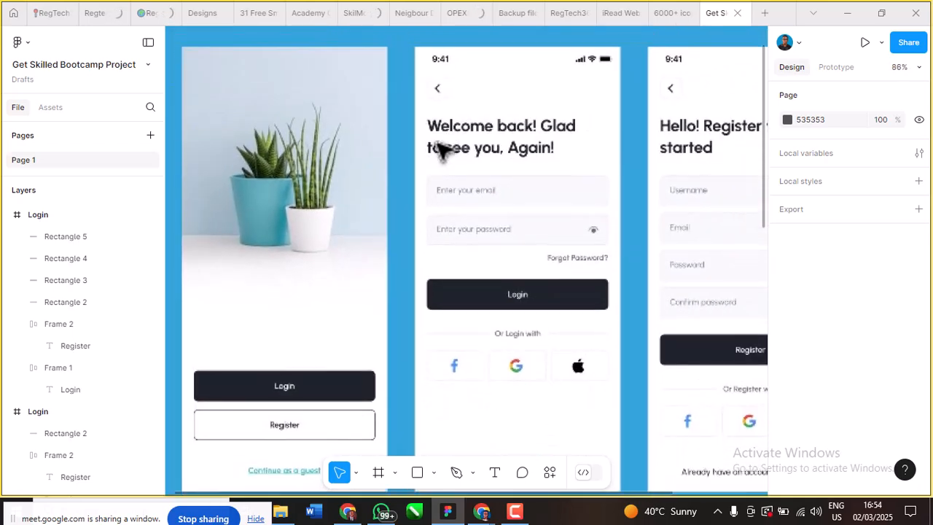
scroll(416, 254, "up", 7, "ctrl")
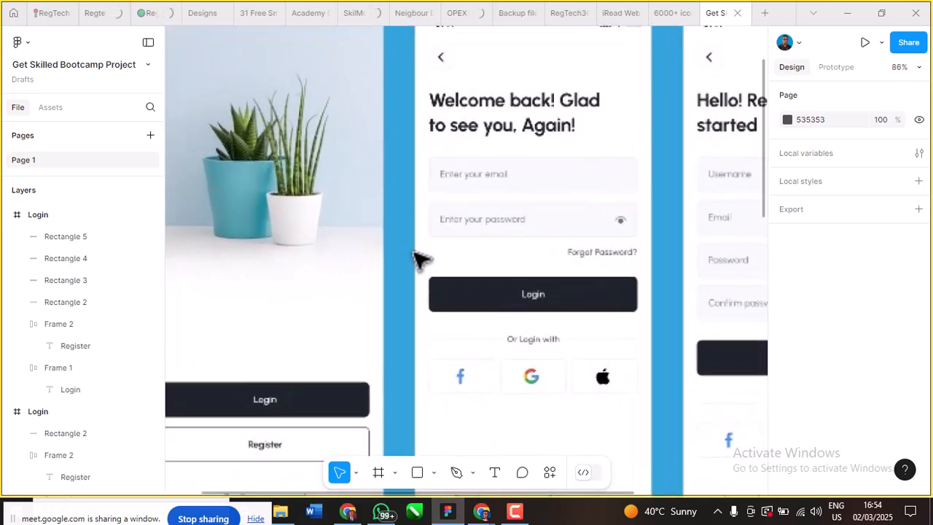
scroll(420, 223, "down", 6, "ctrl")
scroll(425, 262, "down", 3, "ctrl")
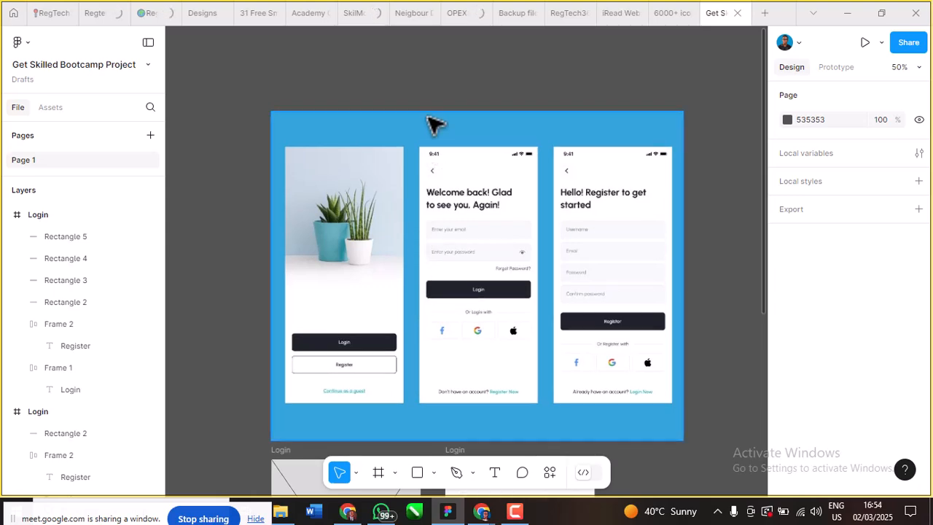
scroll(423, 313, "up", 6, "ctrl")
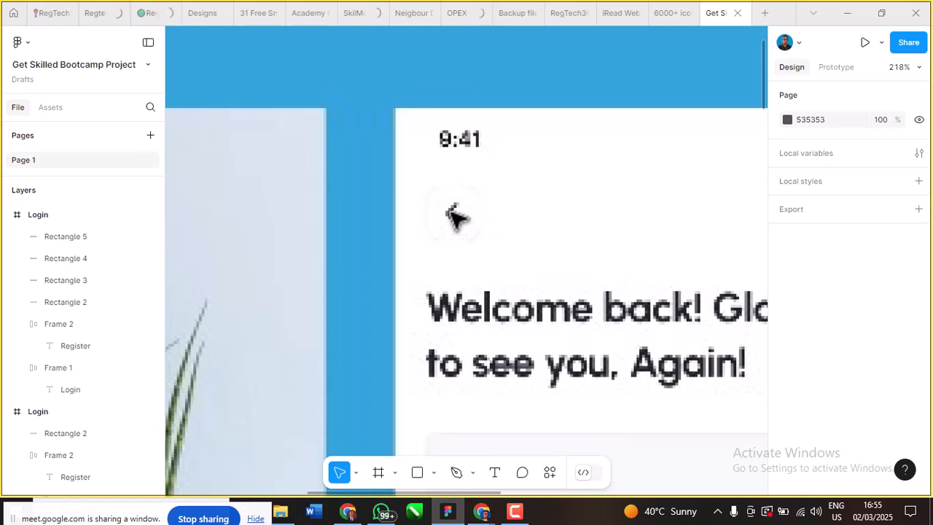
scroll(381, 145, "down", 10)
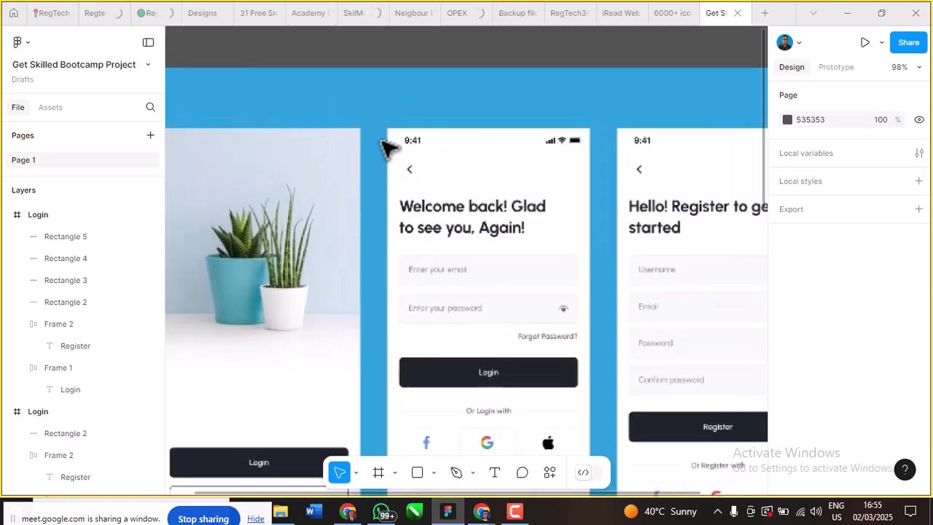
Step: Move the three heading bars in the second Login frame together to X 21, aligned with the button edges
scroll(434, 295, "down", 3)
scroll(437, 229, "up", 8)
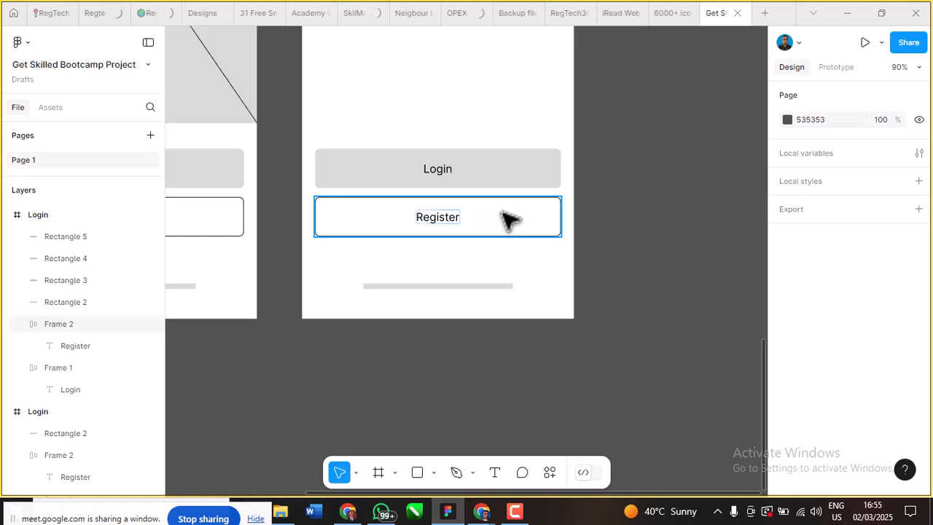
scroll(510, 219, "up", 2)
scroll(510, 219, "down", 1)
scroll(510, 218, "down", 3)
scroll(511, 219, "up", 3)
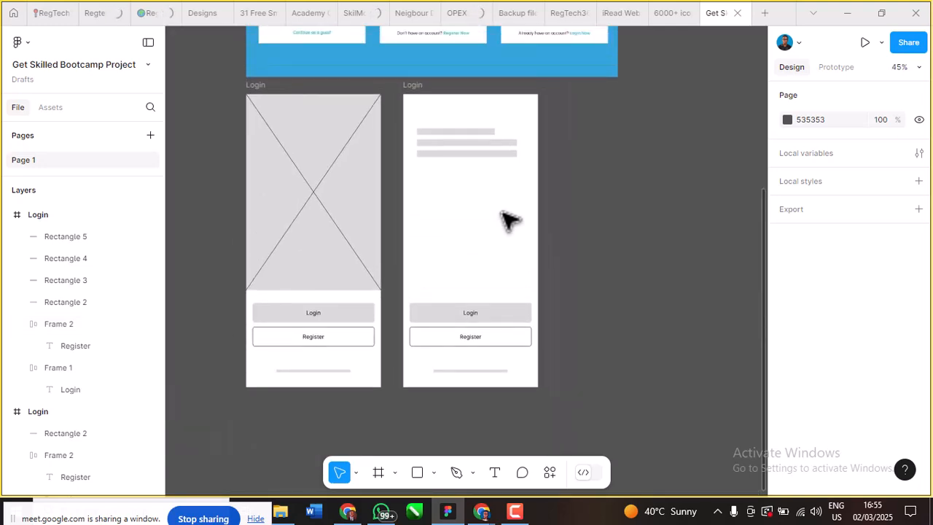
scroll(456, 295, "up", 4)
scroll(456, 295, "down", 3)
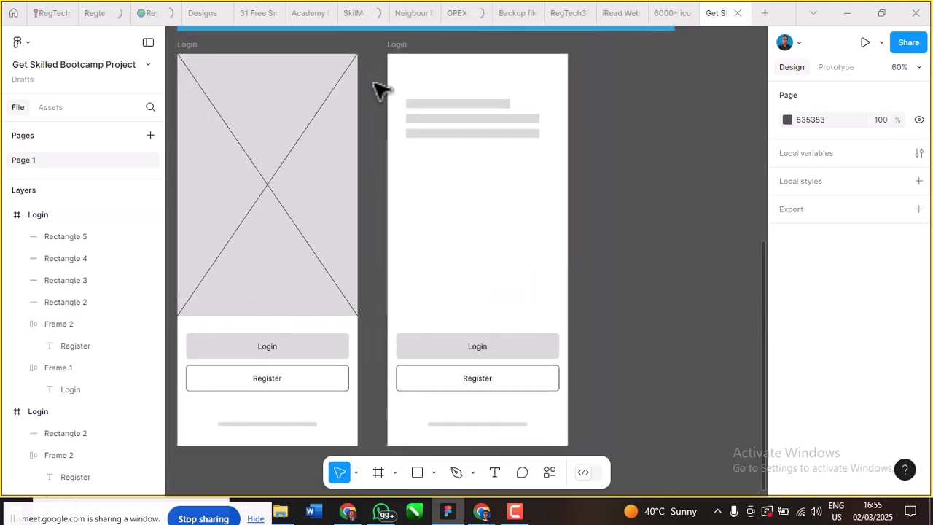
left_click(471, 108)
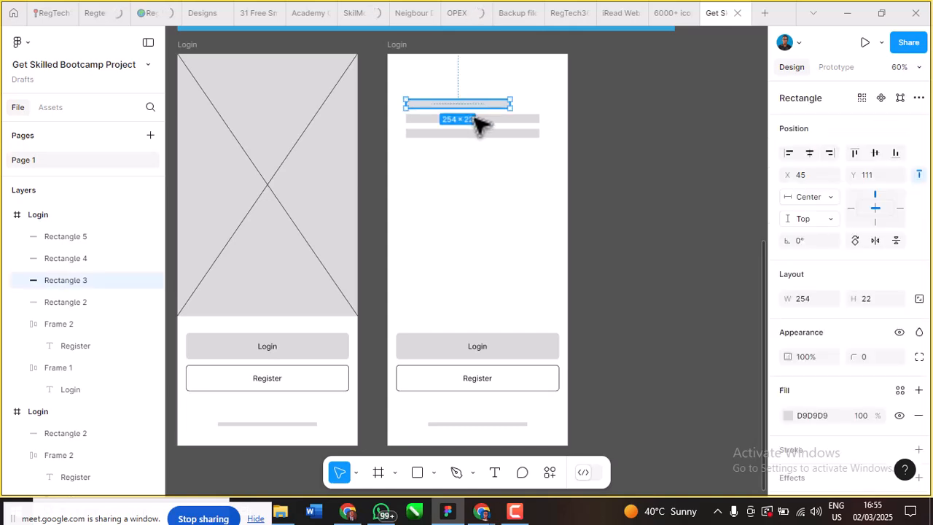
left_click(483, 121, "shift")
left_click(493, 135, "shift")
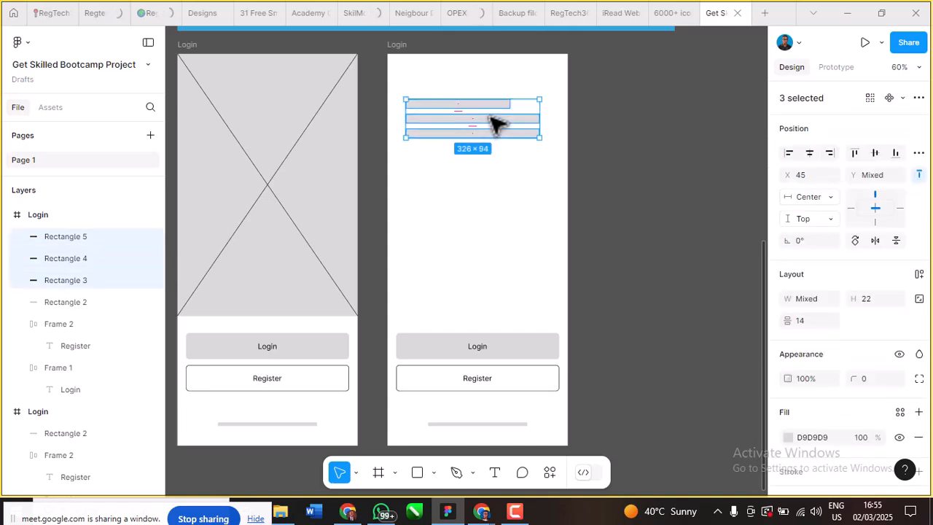
left_click_drag(487, 117, 487, 125)
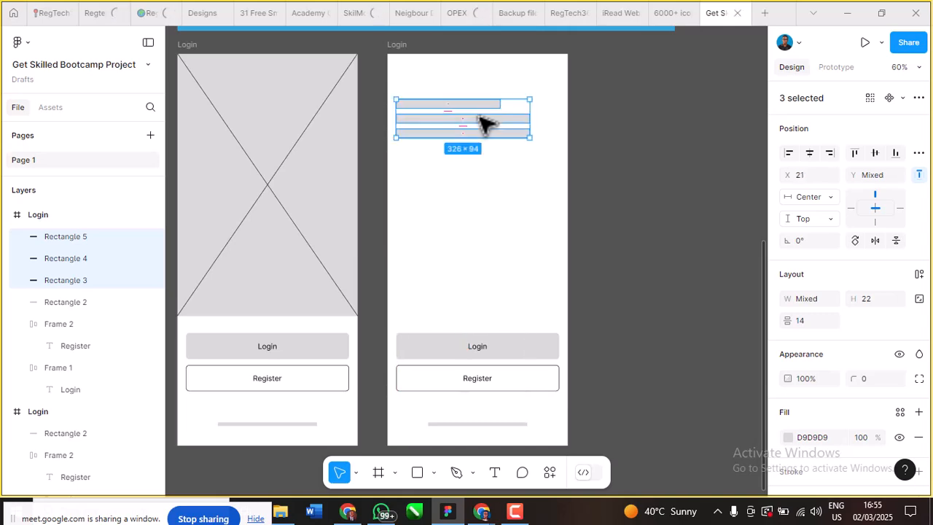
left_click(583, 152)
Step: Copy the second frame's Login button to the empty area beneath the heading bars, at X 21, Y 255
scroll(556, 171, "up", 3)
scroll(556, 171, "down", 5)
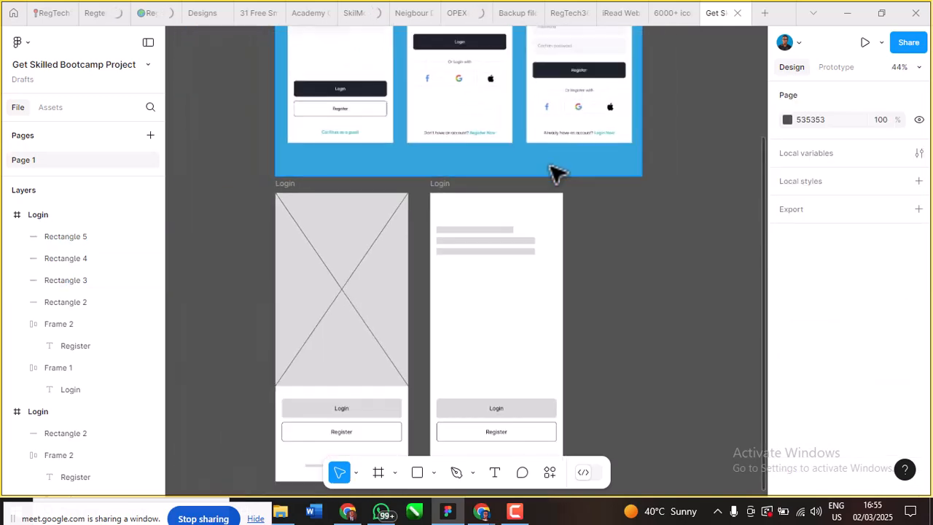
scroll(556, 171, "down", 2)
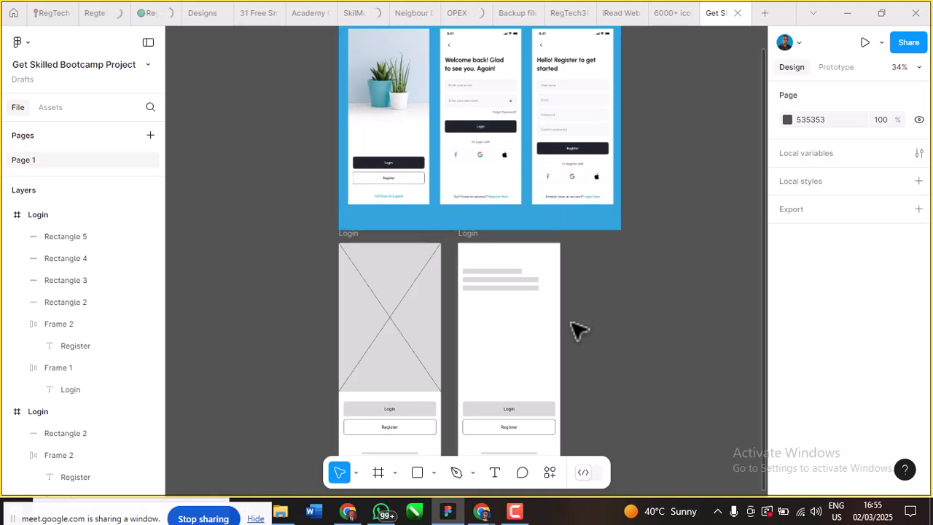
scroll(470, 76, "up", 1)
scroll(466, 70, "up", 1)
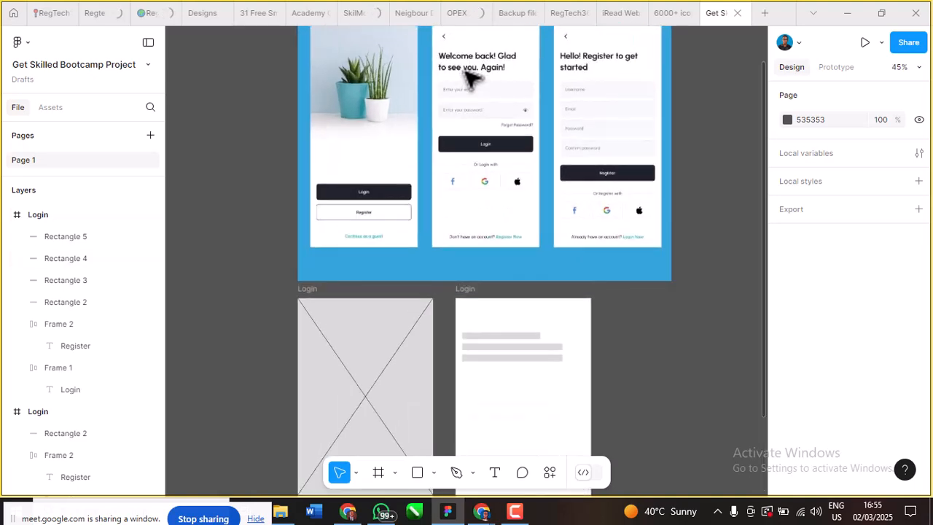
scroll(466, 70, "down", 2)
scroll(508, 292, "down", 3)
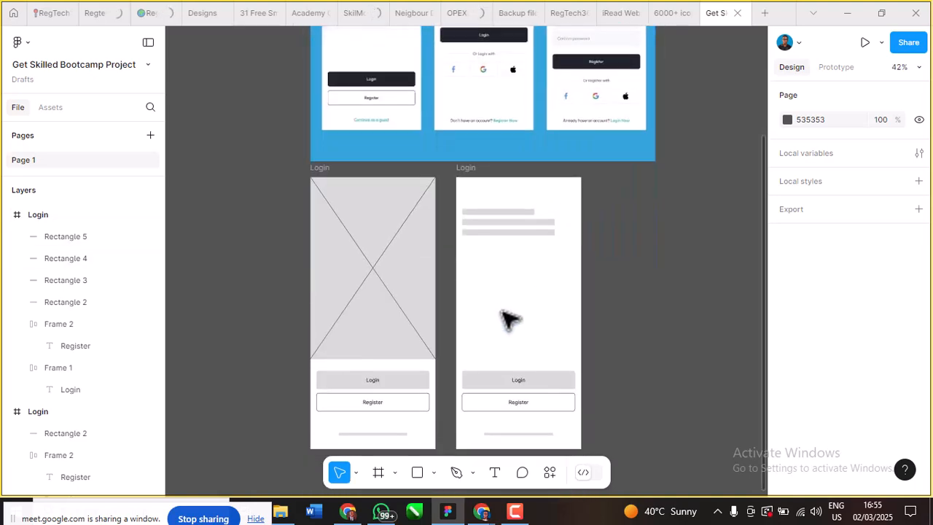
scroll(531, 329, "up", 1)
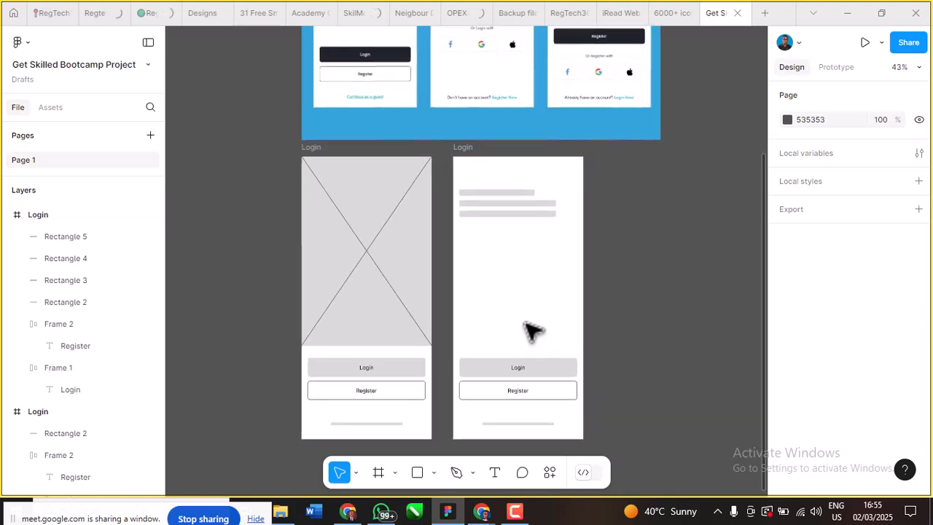
left_click(539, 376)
scroll(537, 365, "up", 2)
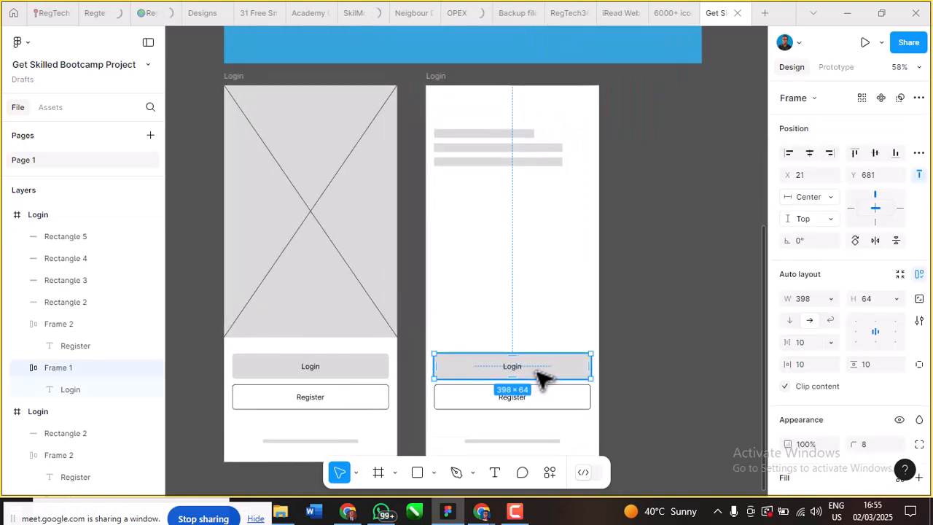
left_click_drag(537, 358, 548, 207)
scroll(546, 207, "up", 2)
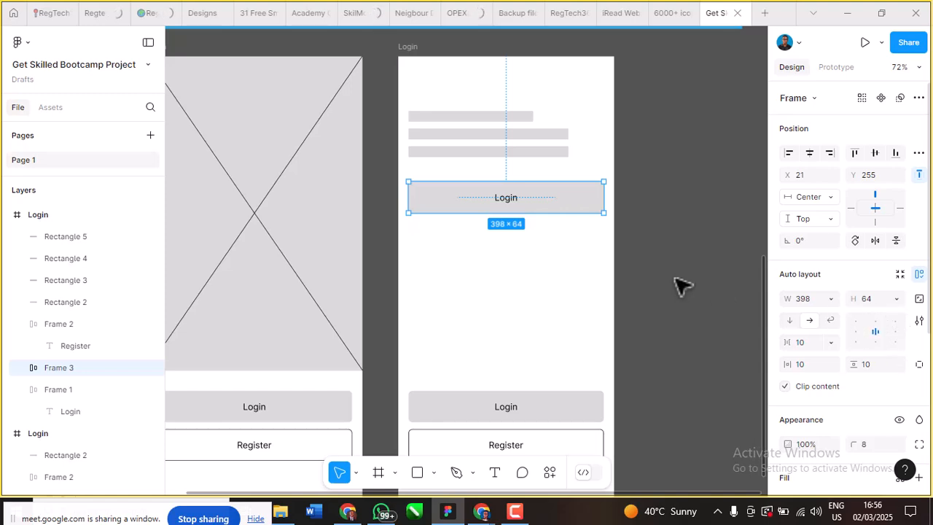
Step: Try to move the Login label to the left end inside the copied button
scroll(462, 201, "up", 3)
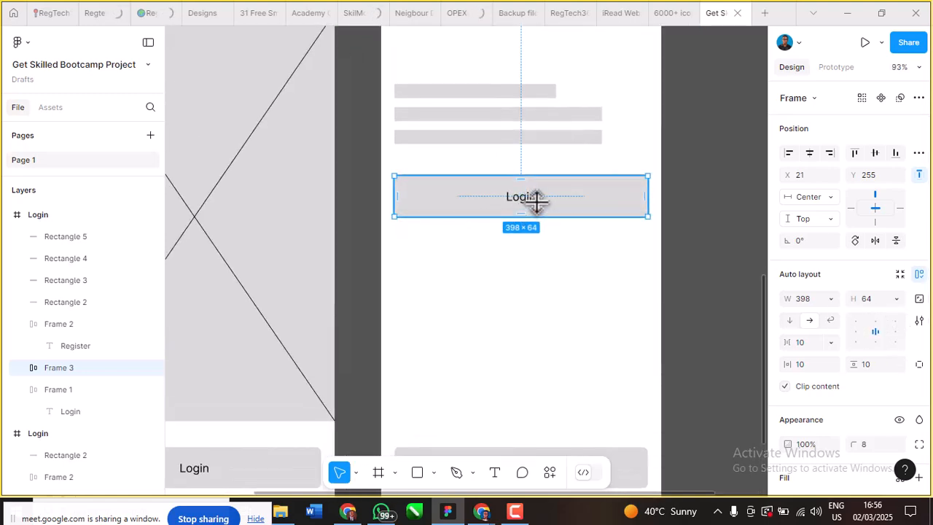
scroll(537, 202, "up", 3)
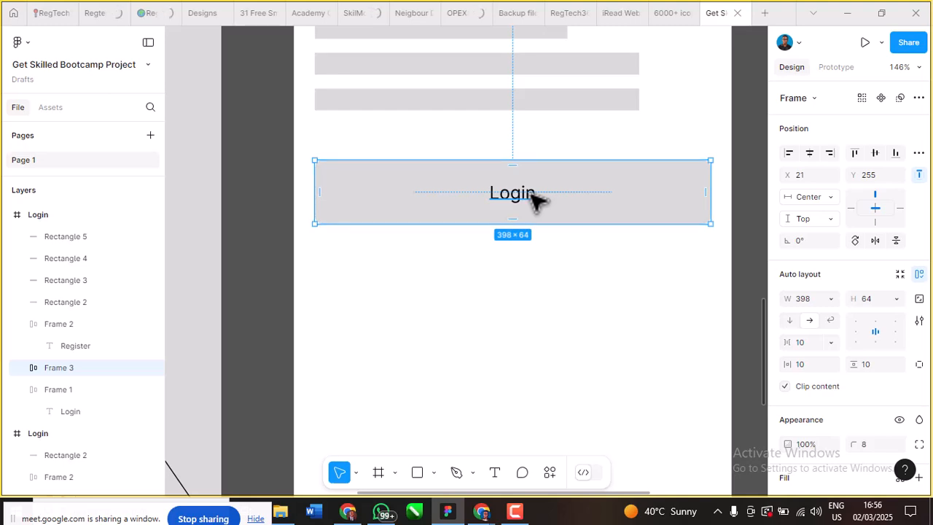
left_click(525, 198)
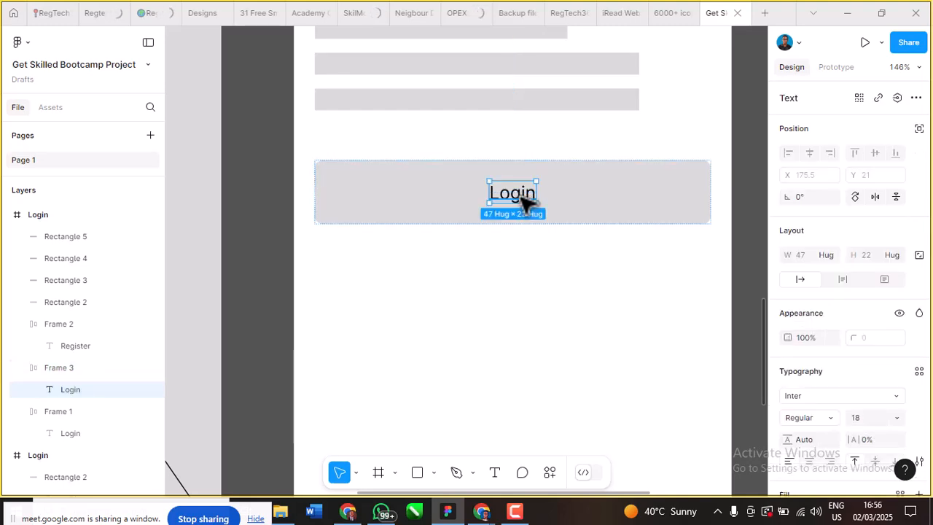
left_click_drag(523, 199, 376, 202)
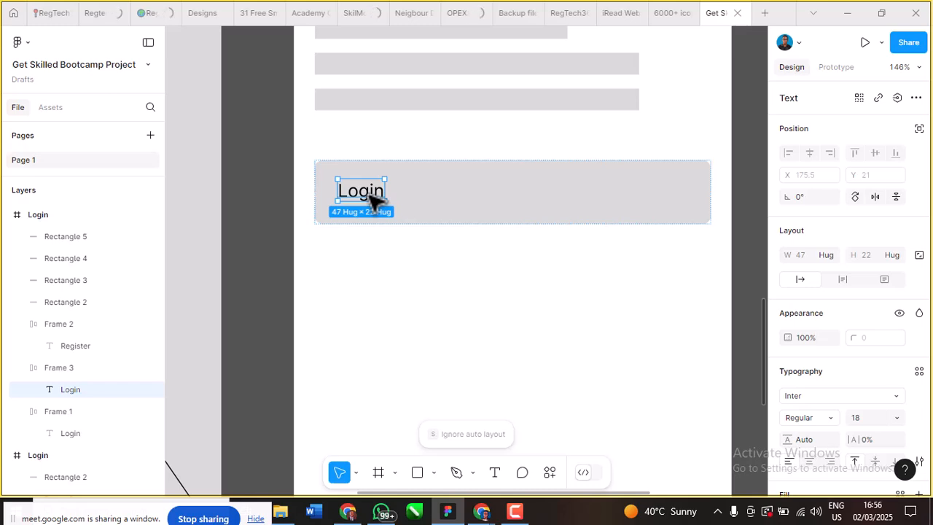
left_click_drag(369, 193, 368, 194)
left_click_drag(368, 195, 367, 194)
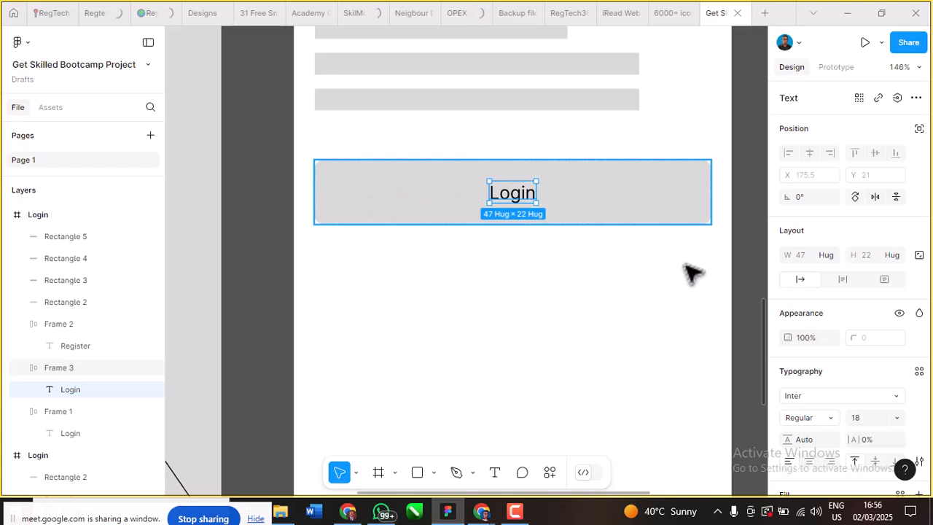
Step: Align the copied button's content to the left centre and set its horizontal padding to 24
key("Escape")
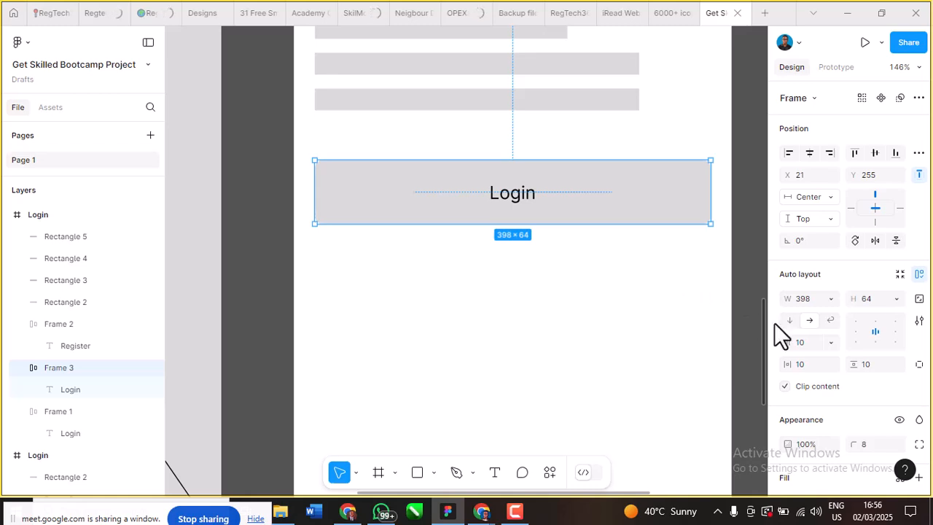
left_click(849, 334)
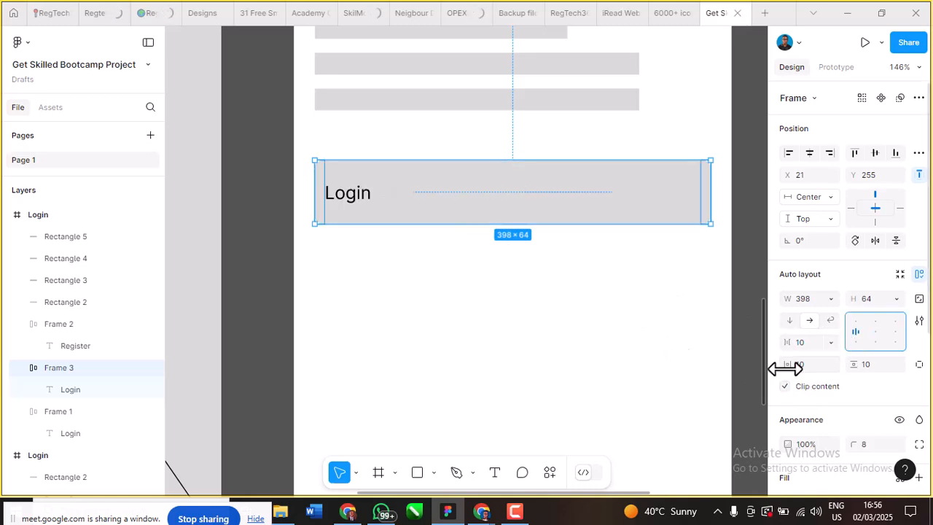
left_click_drag(784, 365, 803, 364)
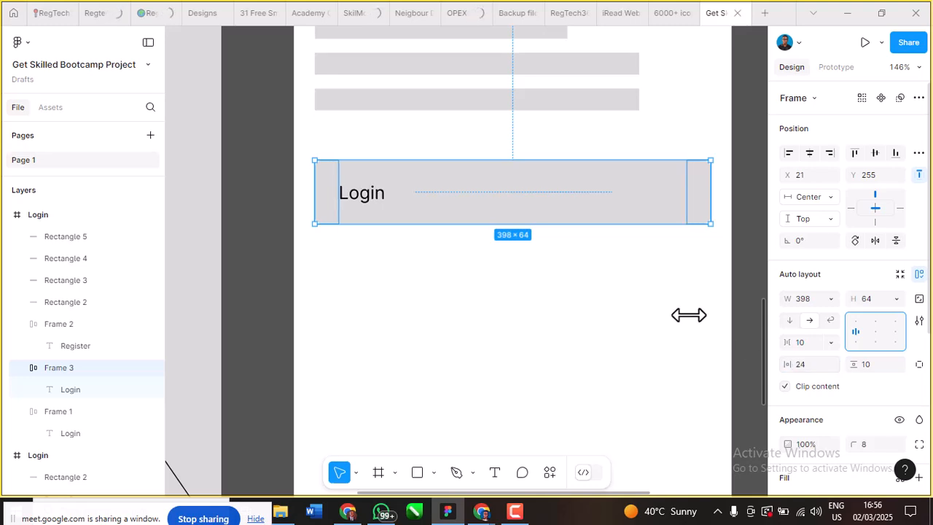
Step: Set the corner radius of the copied button beneath the heading bars to 4
scroll(485, 191, "down", 5)
scroll(485, 191, "up", 8)
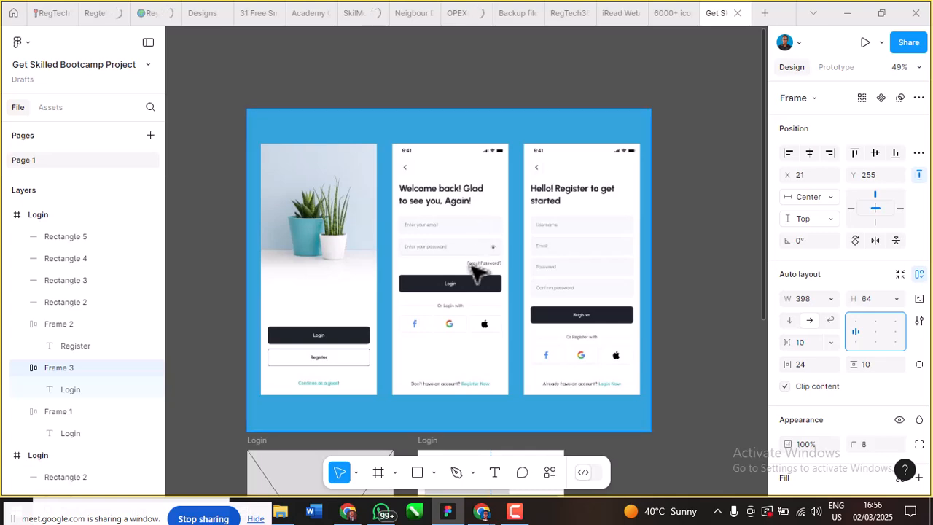
scroll(475, 271, "up", 3)
scroll(475, 271, "down", 5)
scroll(477, 272, "down", 3)
scroll(478, 280, "down", 3)
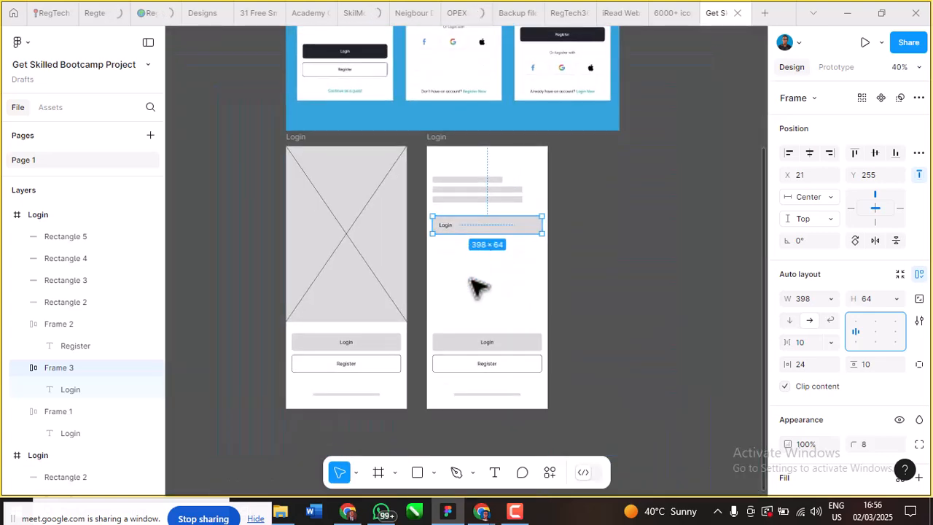
scroll(504, 358, "up", 4)
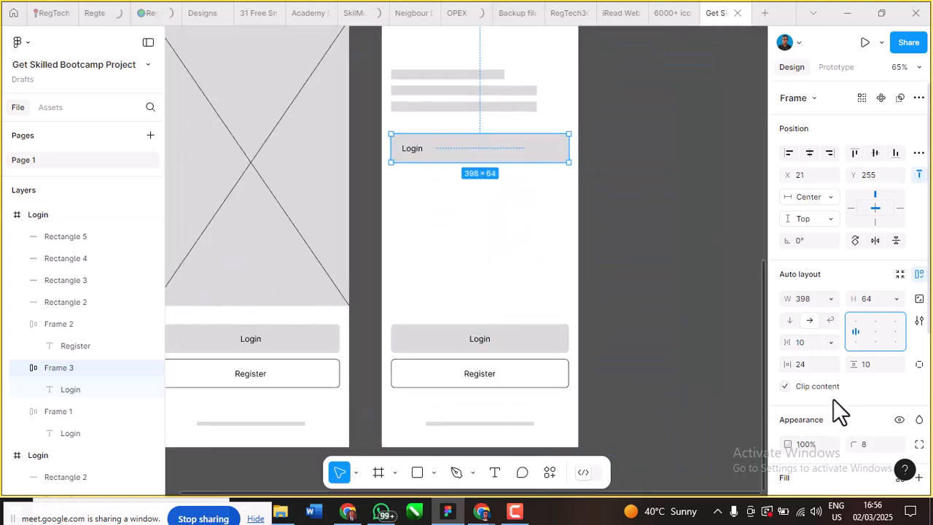
scroll(834, 402, "down", 2)
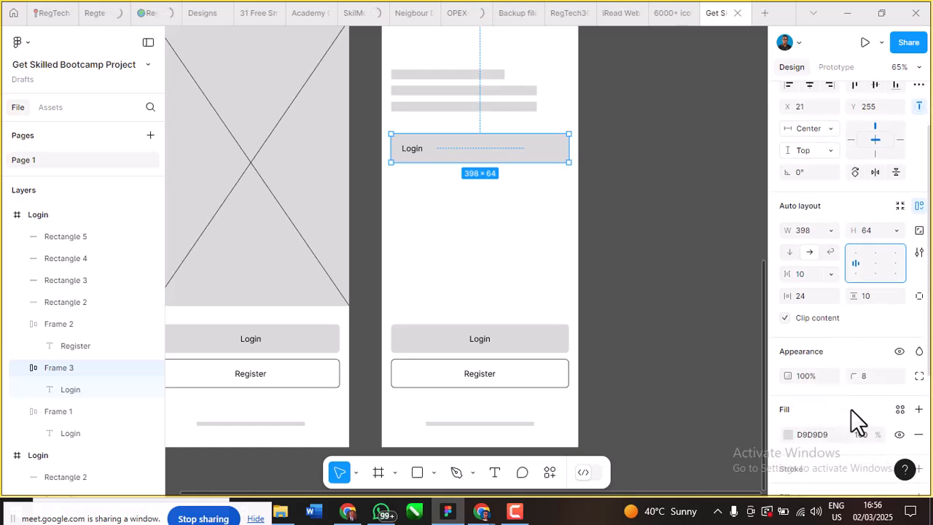
left_click(868, 377)
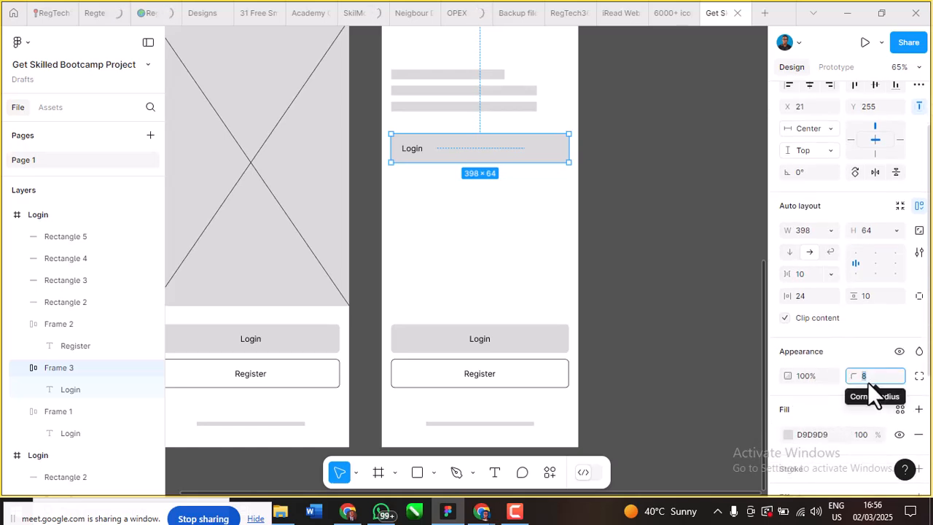
type("4")
key("Return")
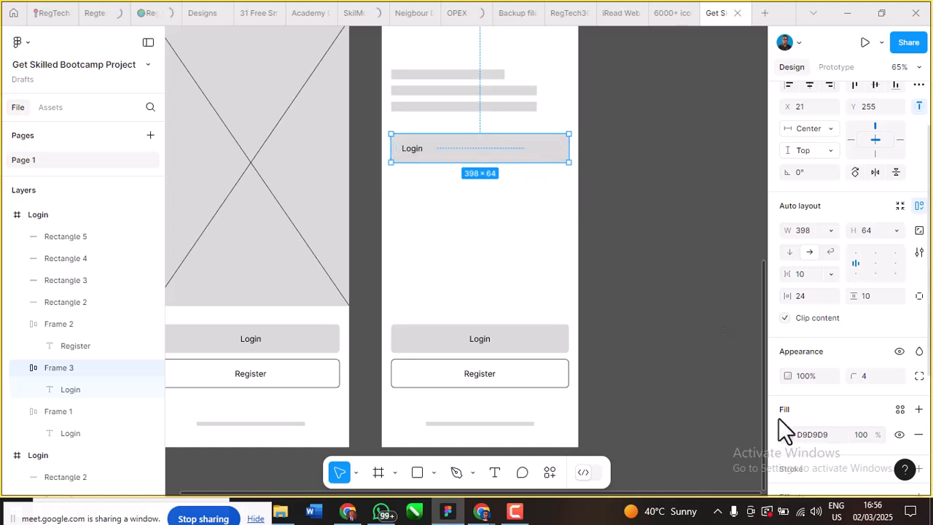
Step: Change the copied button's fill to light grey F4F4F4 and its Login label's colour to grey A6A6A6
left_click(787, 434)
left_click_drag(607, 176, 592, 165)
double_click(416, 154)
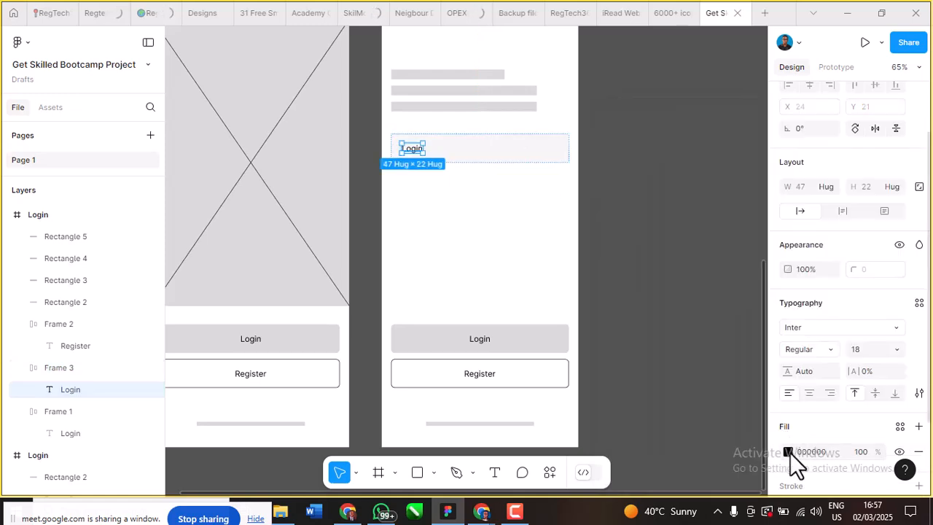
left_click(789, 452)
left_click_drag(615, 244, 565, 214)
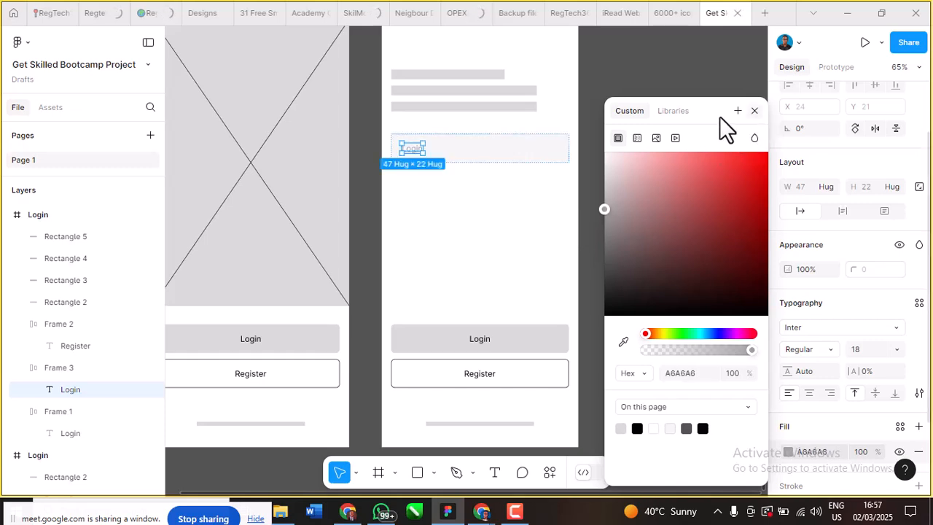
left_click(754, 111)
Step: Replace the grey label in the light field beneath the heading bars with "Enter your email"
scroll(457, 239, "down", 2)
scroll(457, 240, "up", 1)
scroll(459, 242, "up", 1)
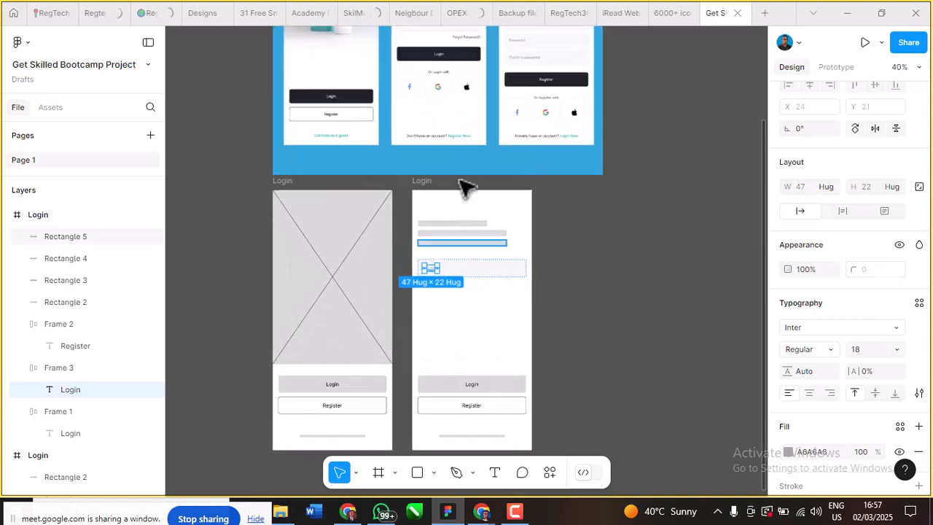
scroll(454, 124, "up", 4)
scroll(416, 146, "up", 1)
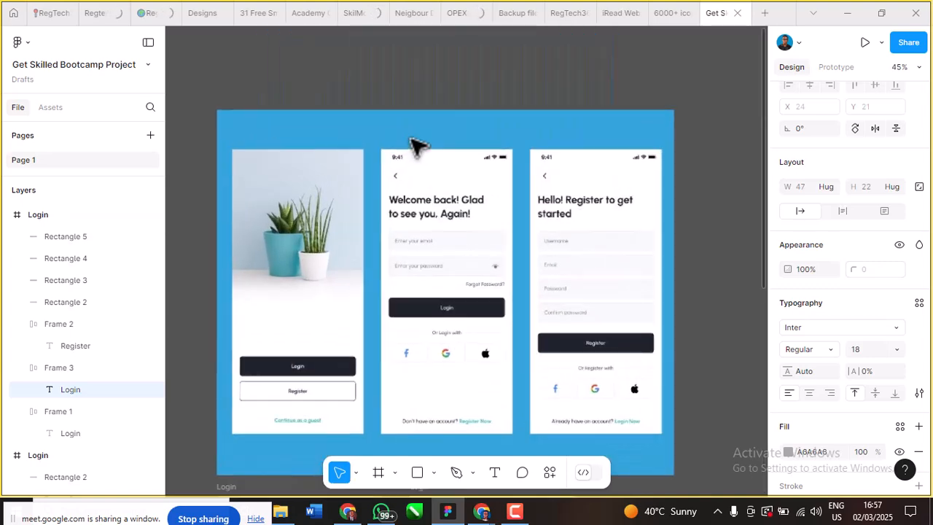
scroll(416, 145, "down", 1)
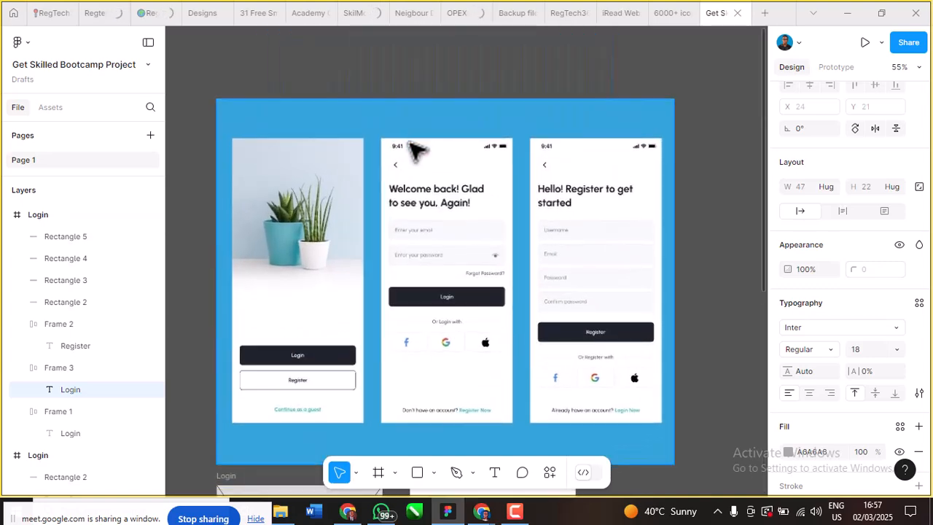
scroll(416, 151, "down", 5)
scroll(467, 414, "up", 3)
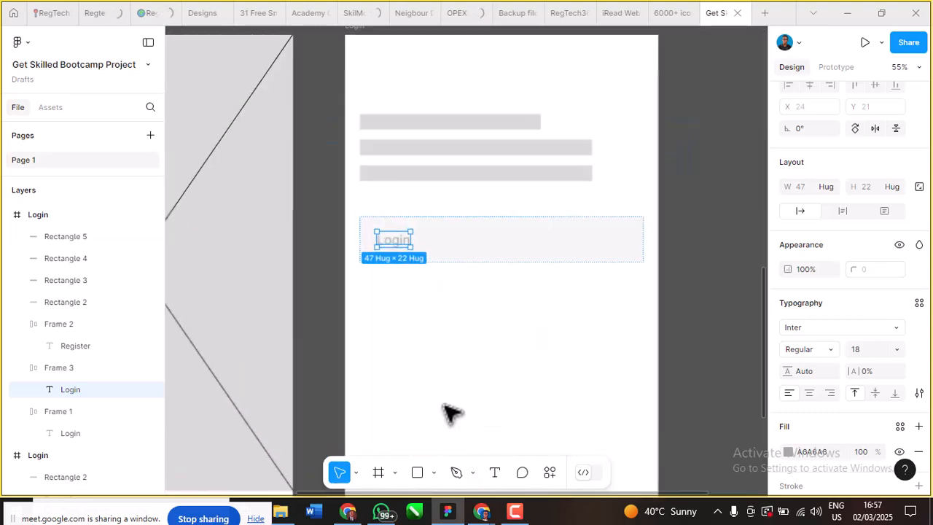
double_click(398, 243)
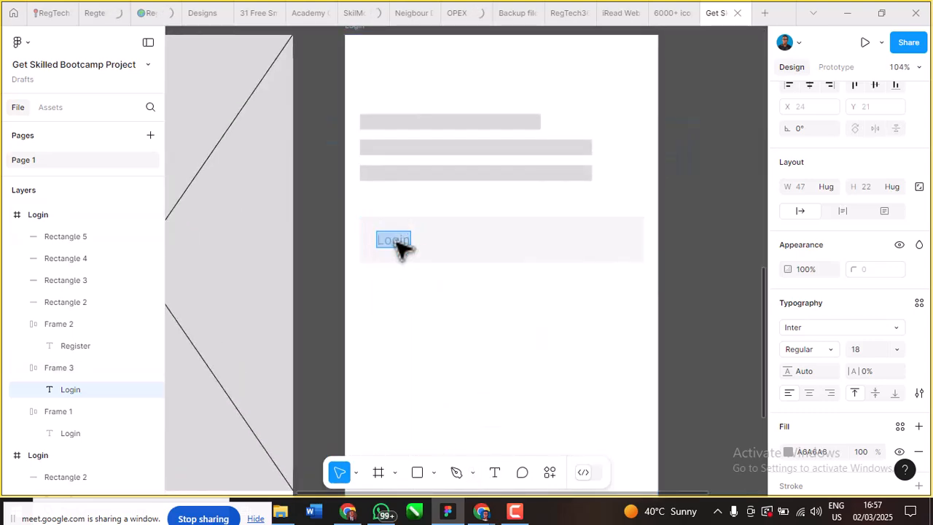
type("eNTER")
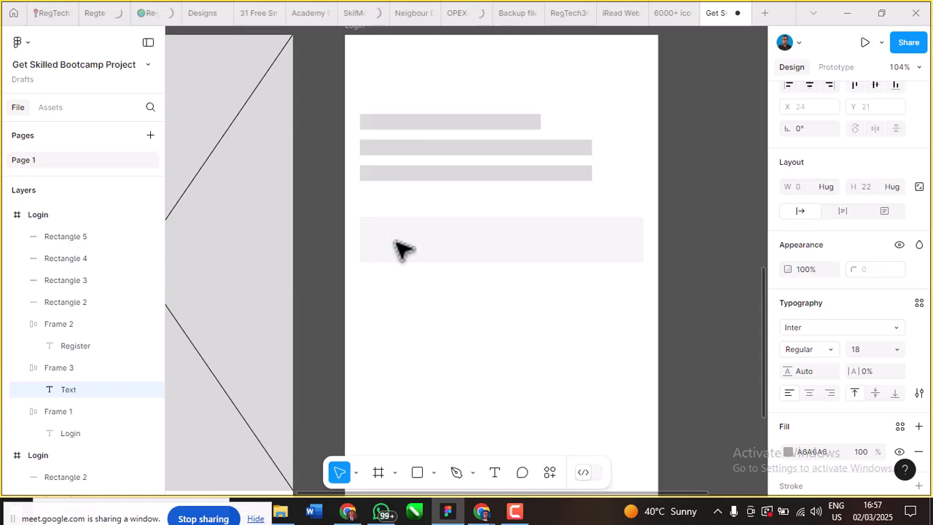
type(" your")
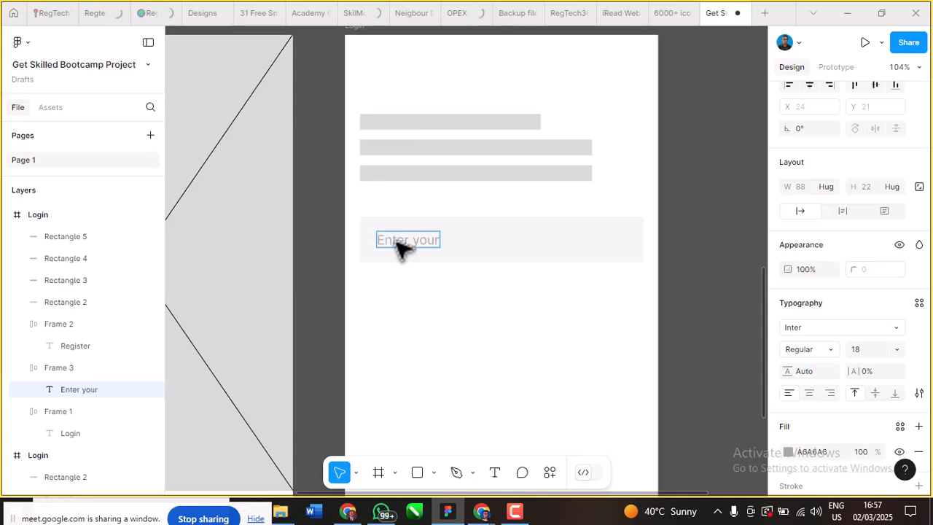
type(" eemail")
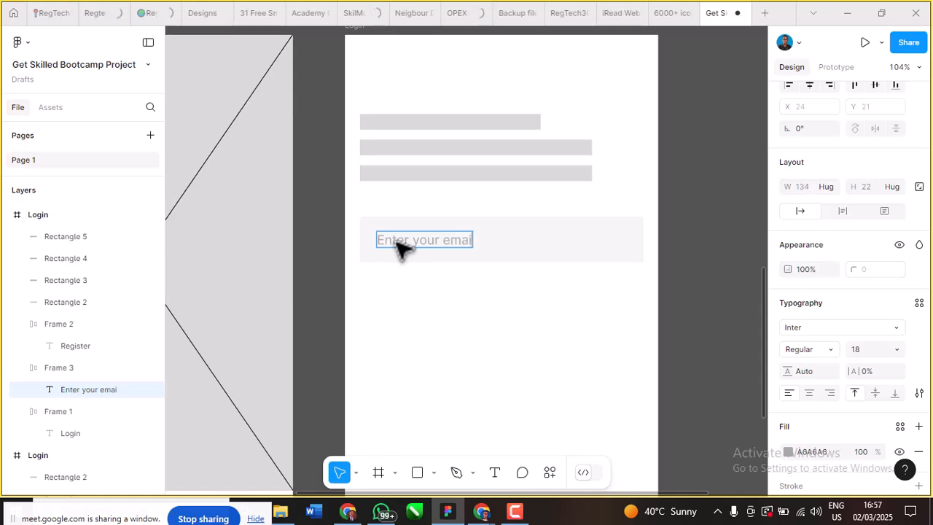
type("l")
left_click(548, 232)
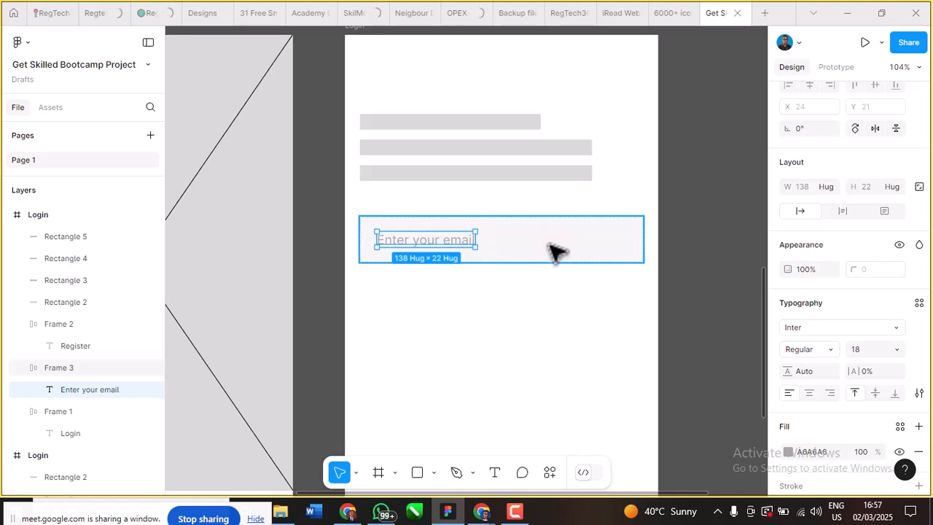
Step: Copy the email field directly beneath itself, at X 21, Y 333
left_click_drag(545, 244, 547, 297)
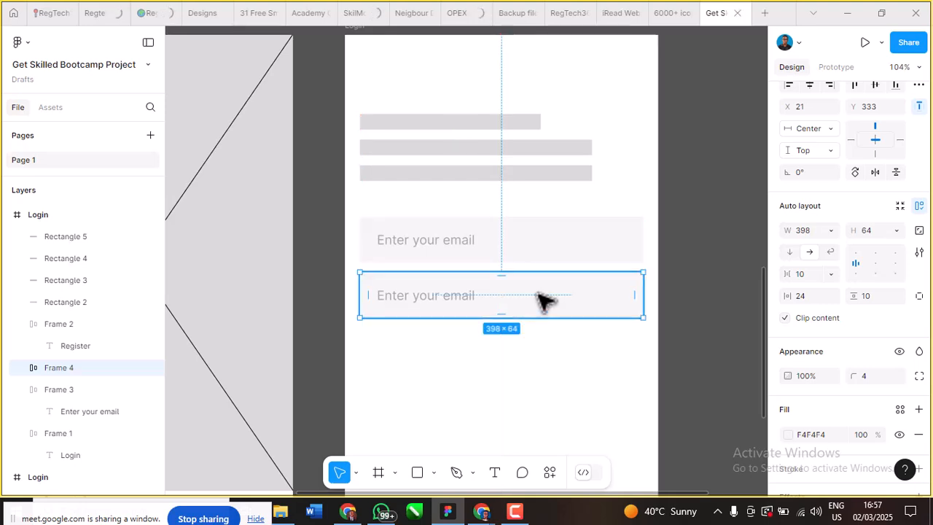
scroll(500, 243, "down", 2)
scroll(461, 297, "up", 1)
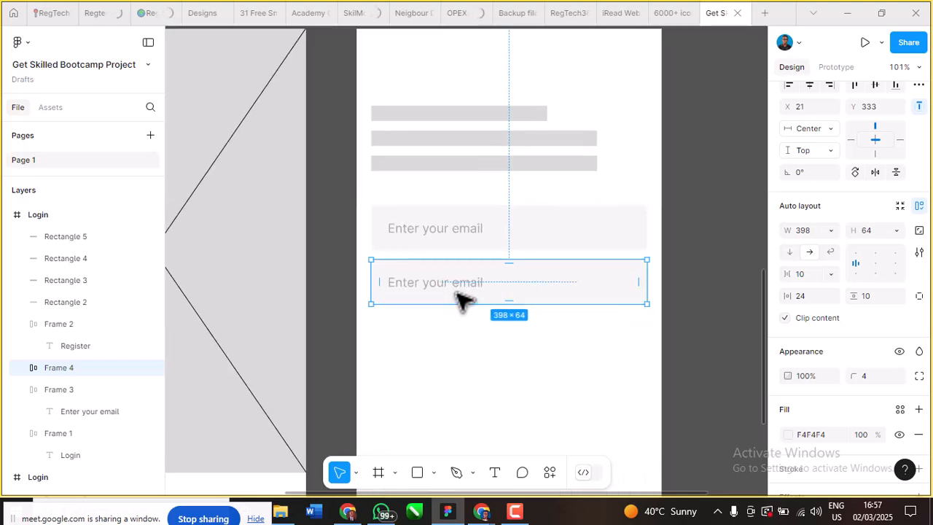
Step: Change the placeholder text of the lower field to "Enter your password"
double_click(480, 283)
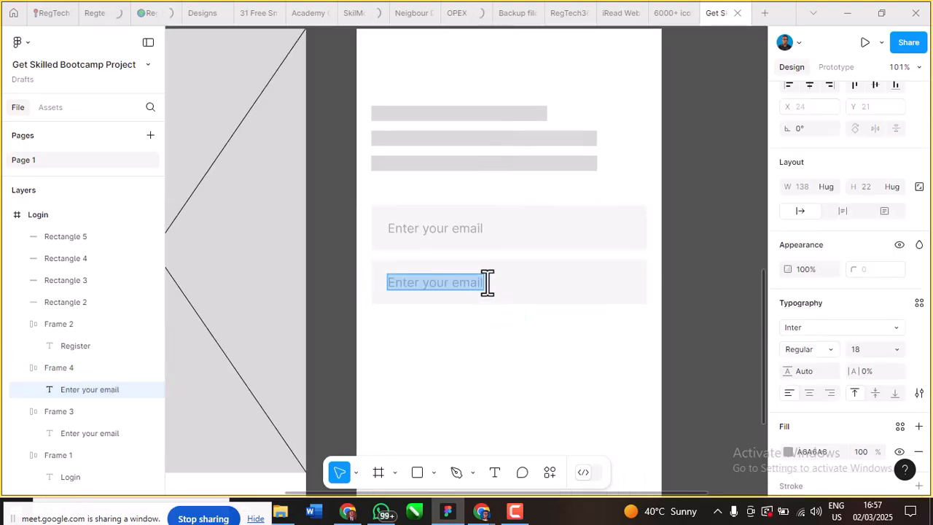
key("Escape")
double_click(487, 284)
left_click(484, 283)
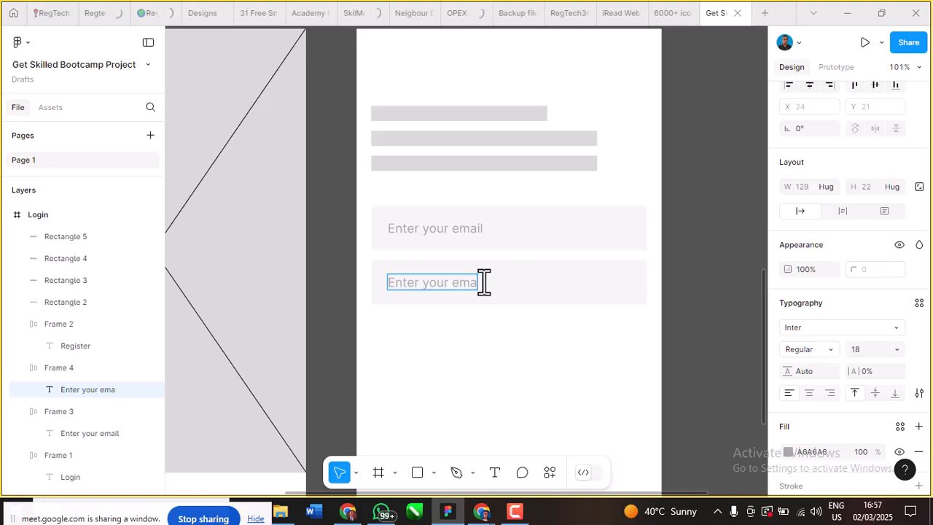
type("password")
left_click(472, 284)
type("s")
key("Escape")
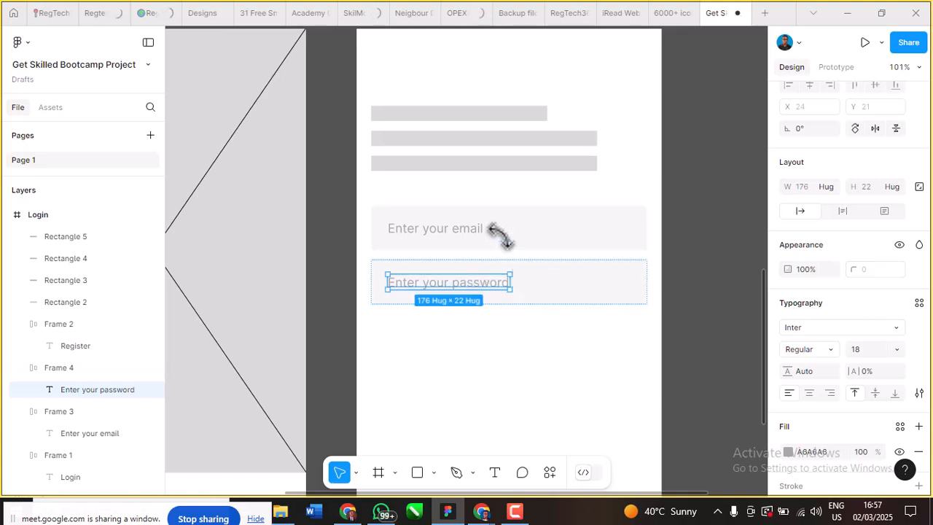
Step: Compare the second Login frame with the reference login screen to see which elements follow the password field
scroll(503, 236, "down", 5)
left_click(597, 292)
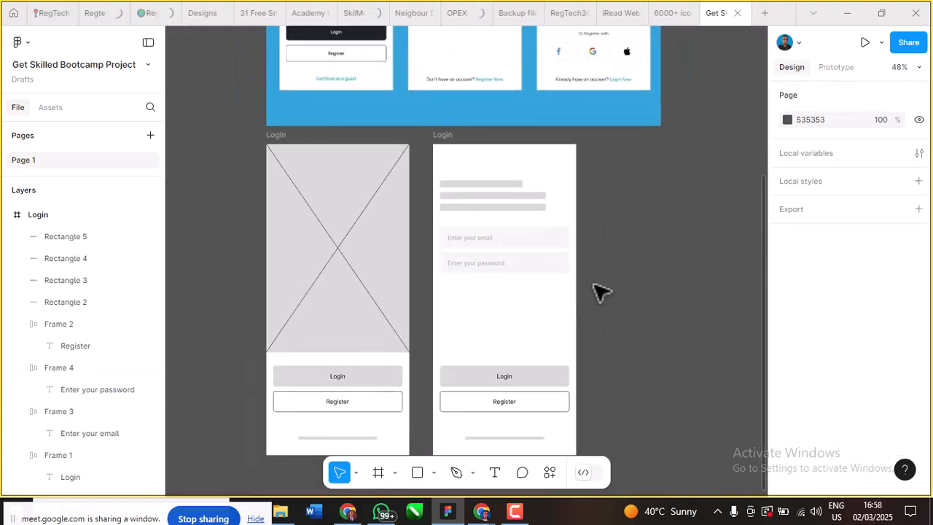
scroll(598, 291, "up", 2)
scroll(457, 277, "up", 5)
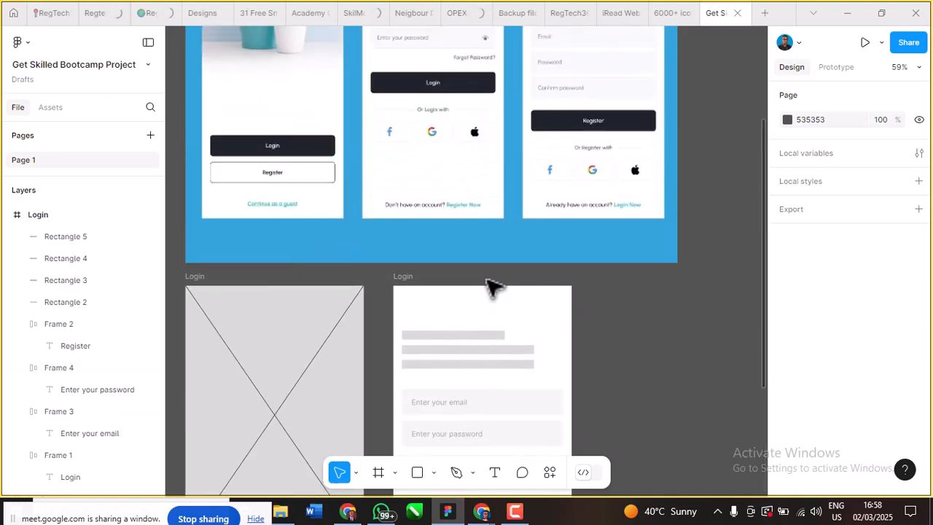
scroll(492, 287, "down", 4)
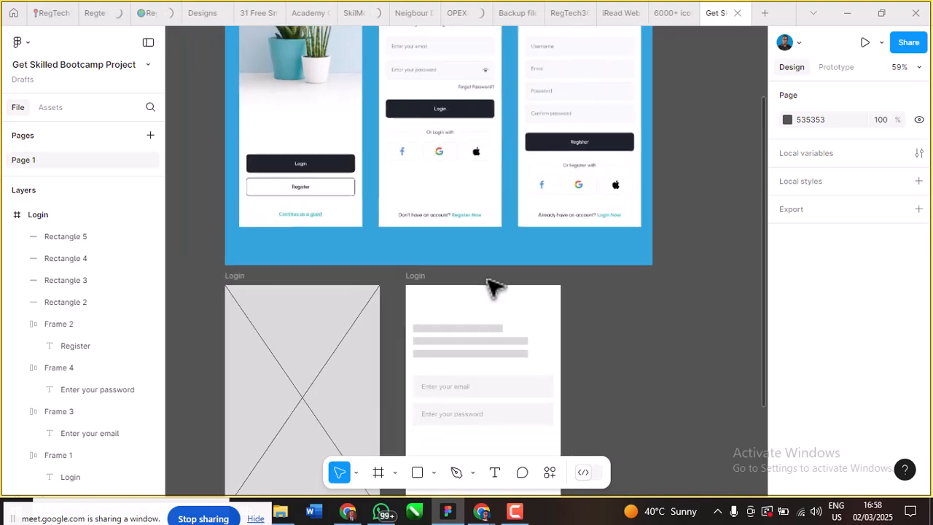
scroll(492, 287, "down", 1)
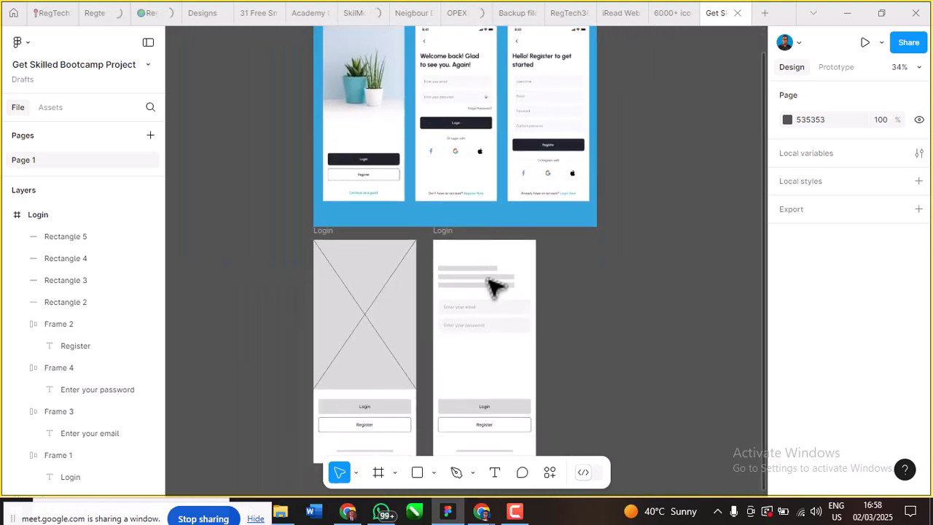
scroll(503, 321, "down", 1)
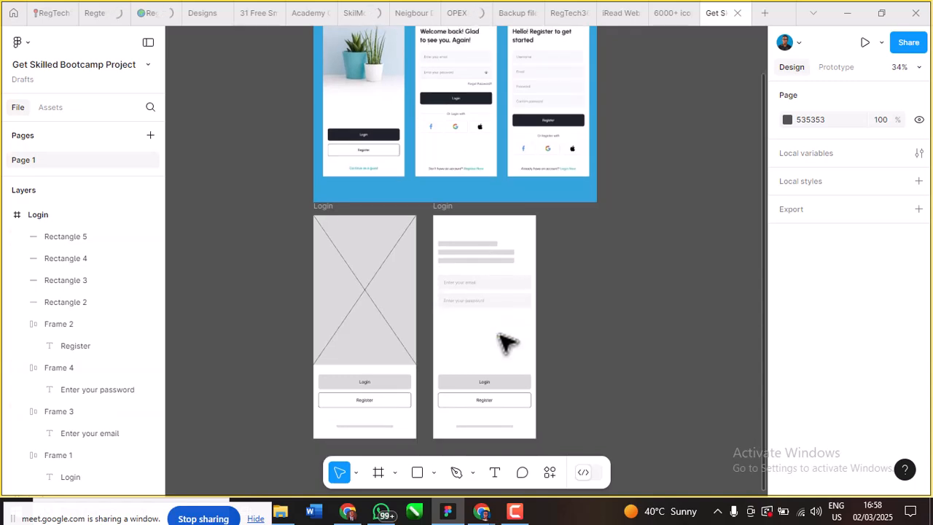
scroll(506, 345, "down", 1)
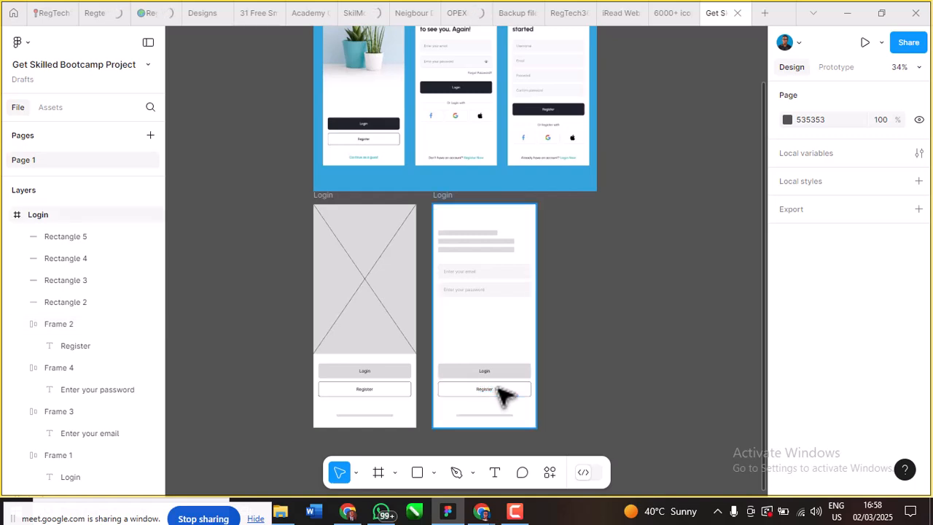
Step: Move the second frame's Login and Register buttons up together, leaving a small gap beneath the password field
scroll(499, 392, "up", 2)
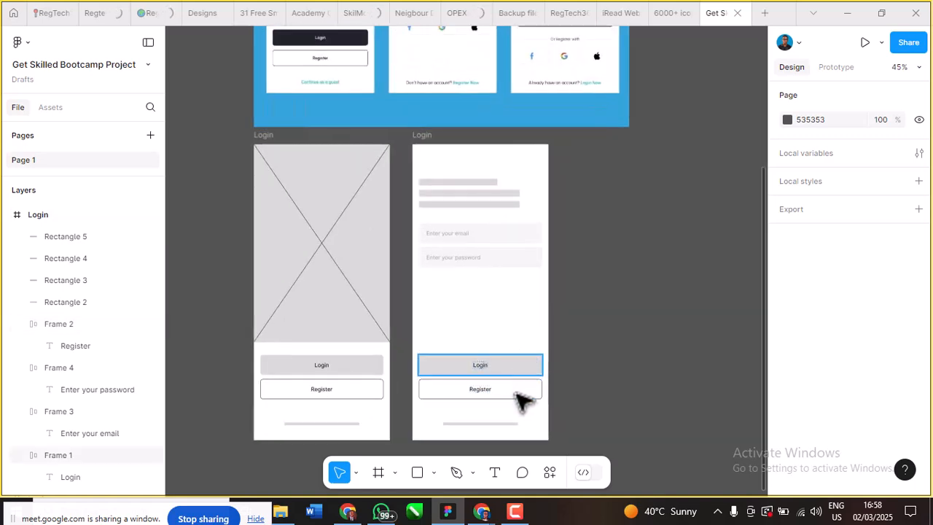
left_click(515, 368)
left_click(526, 388, "shift")
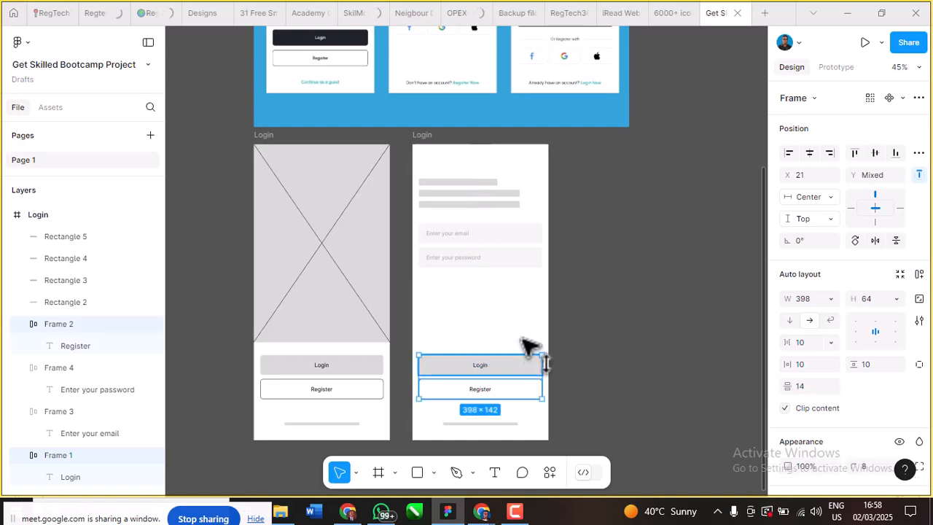
left_click_drag(524, 323, 523, 312)
scroll(523, 323, "down", 1, "ctrl")
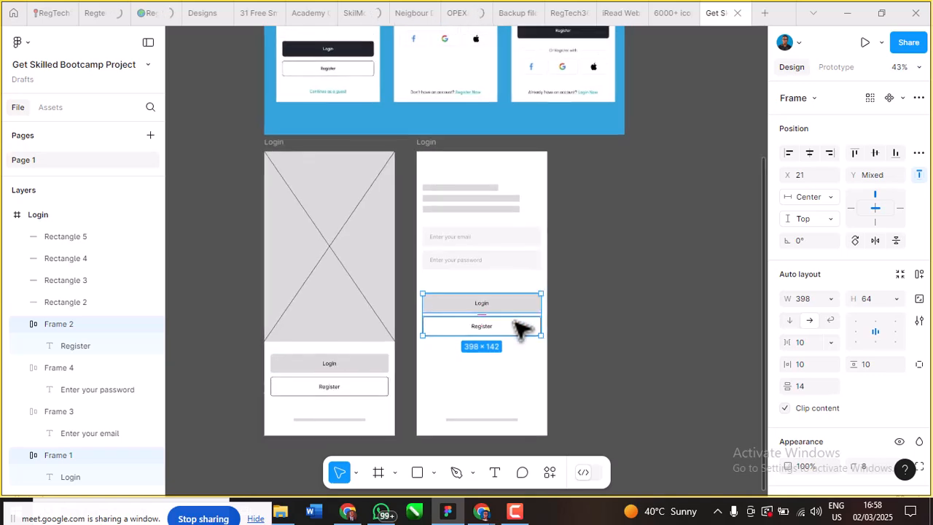
scroll(514, 299, "up", 1)
scroll(510, 284, "up", 2)
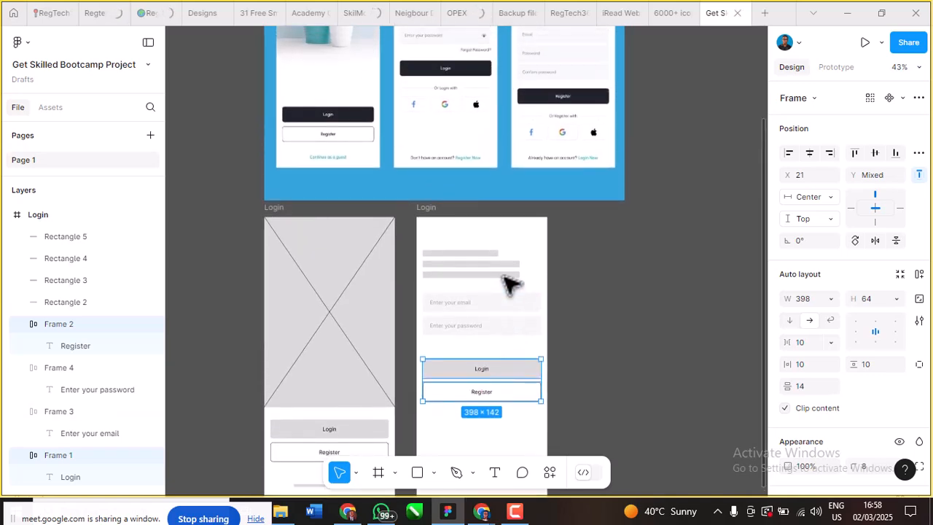
Step: Delete the Register button from the second Login frame
left_click(475, 347)
scroll(475, 347, "down", 2)
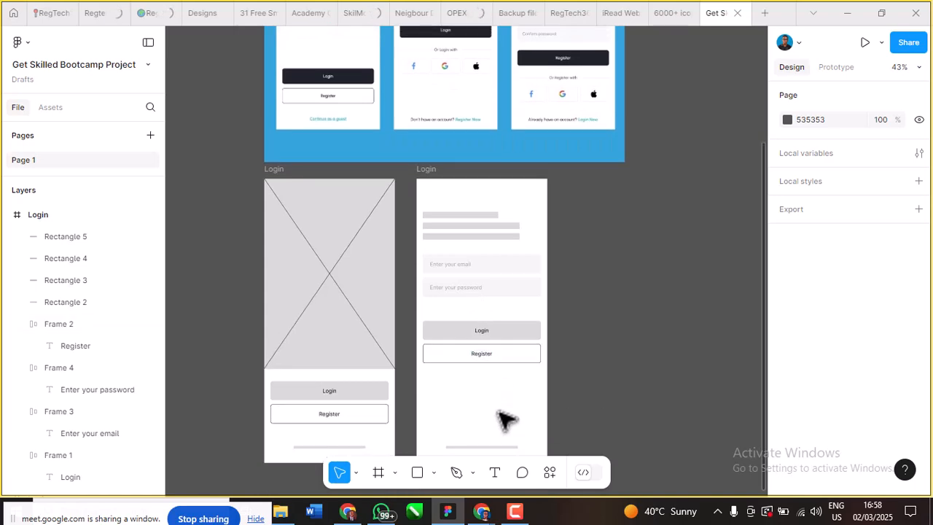
scroll(501, 382, "up", 5)
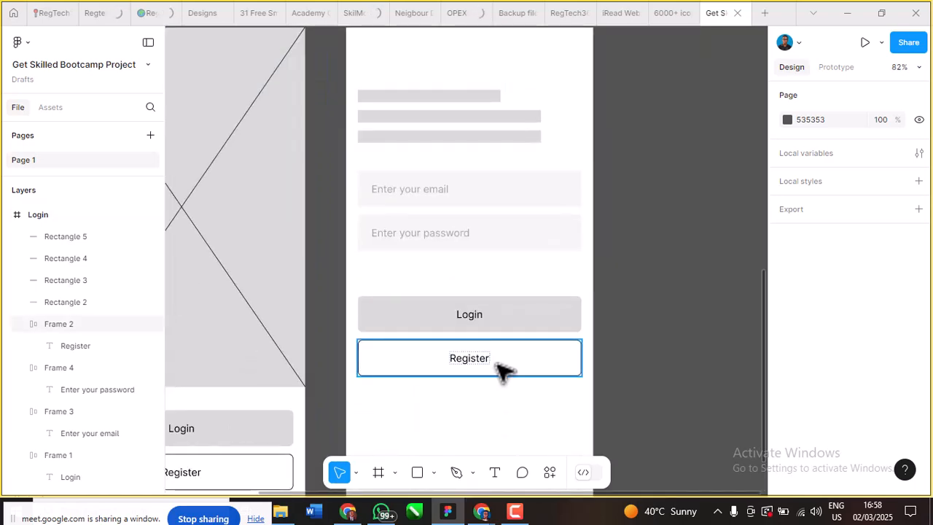
left_click(502, 370)
key("Delete")
scroll(494, 355, "down", 3)
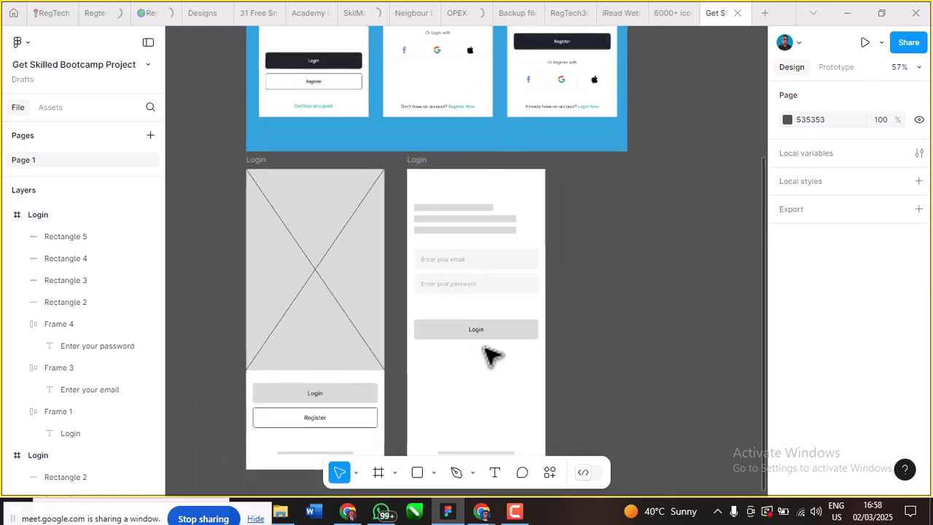
Step: Copy the second frame's Login label beneath its button, change the copy to "Or register with" and centre it horizontally in the frame
scroll(493, 356, "down", 2)
scroll(490, 355, "up", 3)
scroll(491, 354, "down", 4)
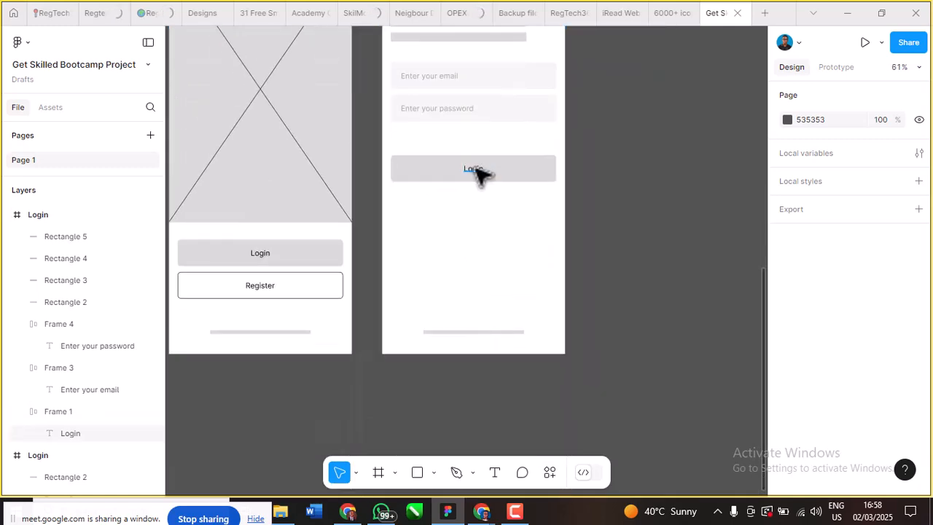
left_click_drag(478, 168, 476, 208)
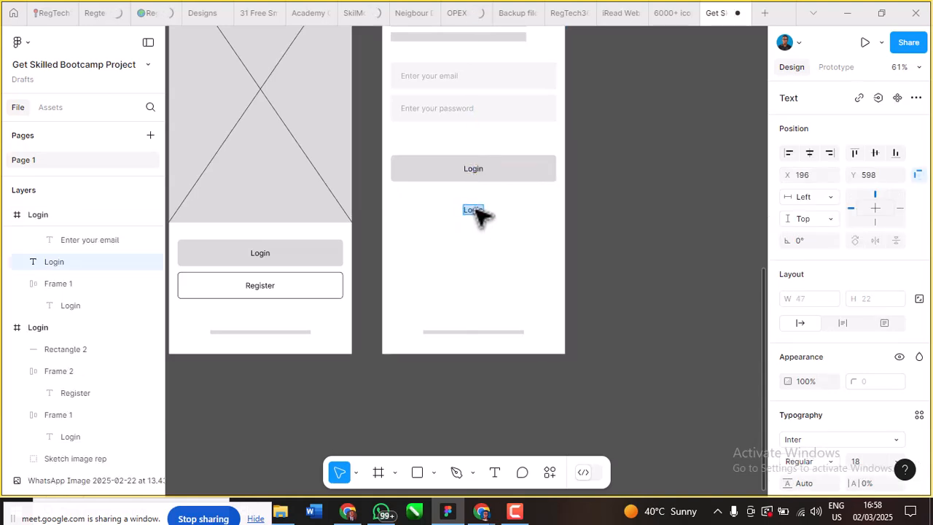
type("Or register with")
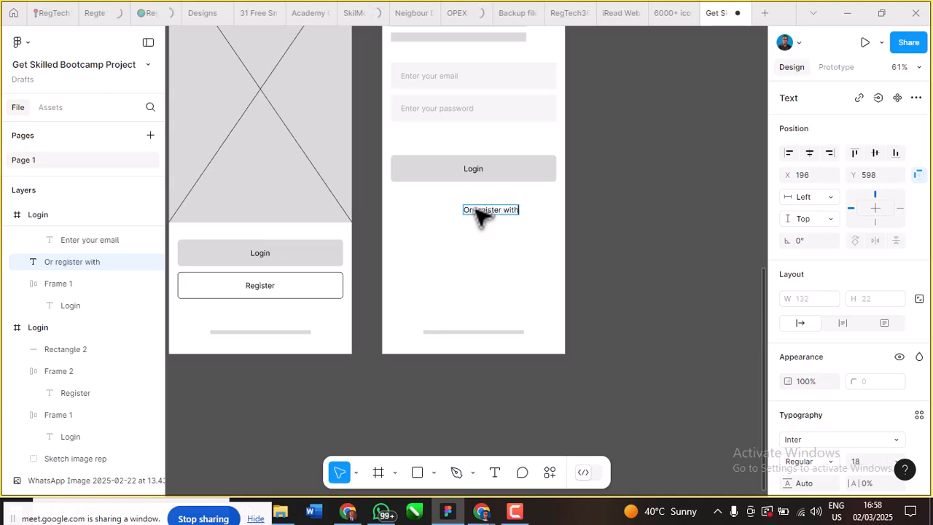
key("Escape")
scroll(496, 192, "up", 3)
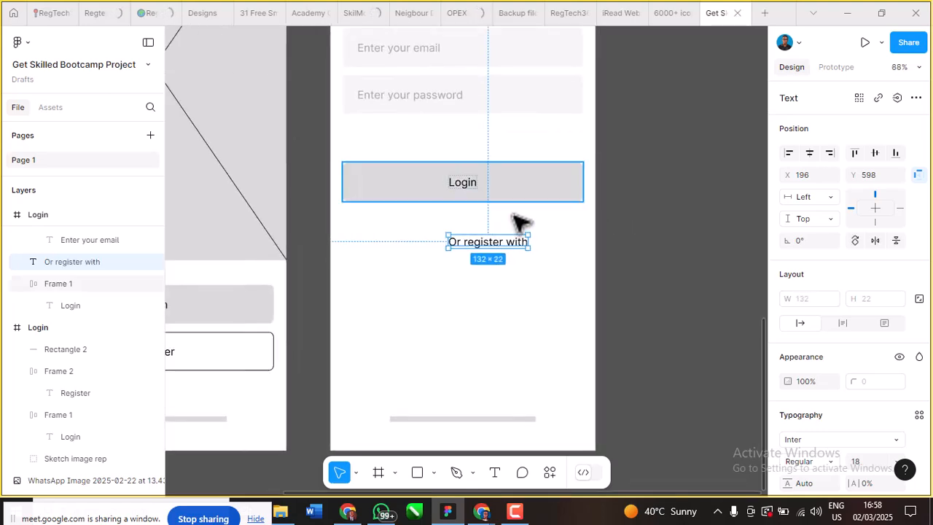
left_click(809, 153)
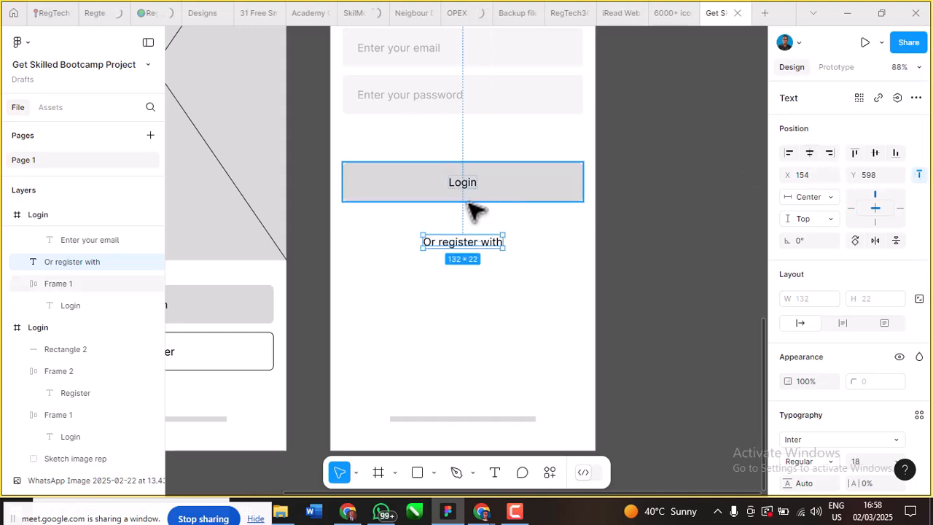
Step: Add a row of three 63 × 54 placeholder rectangles, 19 apart, beneath "Or register with" and centre the row in the frame
left_click(417, 472)
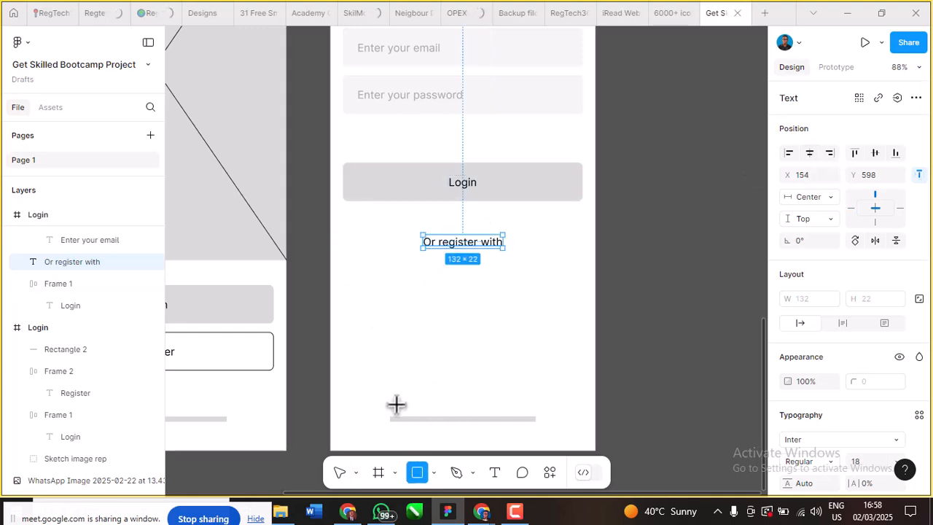
mouse_move(371, 266)
left_mouse_down()
mouse_move(396, 295)
mouse_move(427, 284)
mouse_move(496, 284)
left_mouse_up()
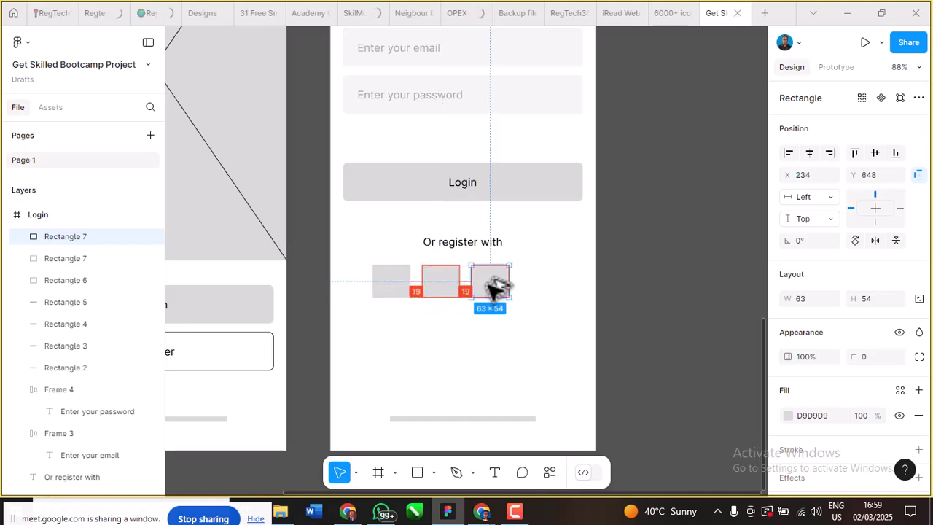
left_click(446, 282, "shift")
left_click(388, 281, "shift")
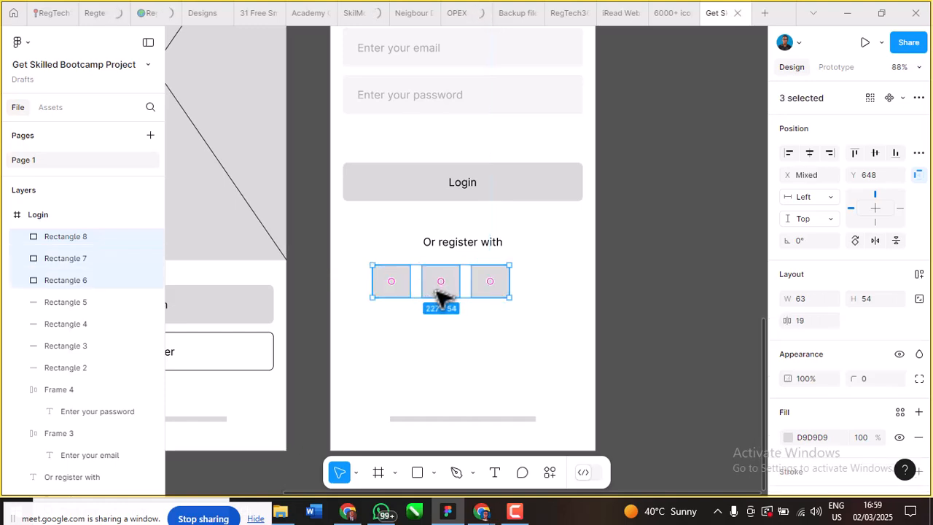
left_click_drag(452, 289, 462, 291)
scroll(462, 291, "down", 3)
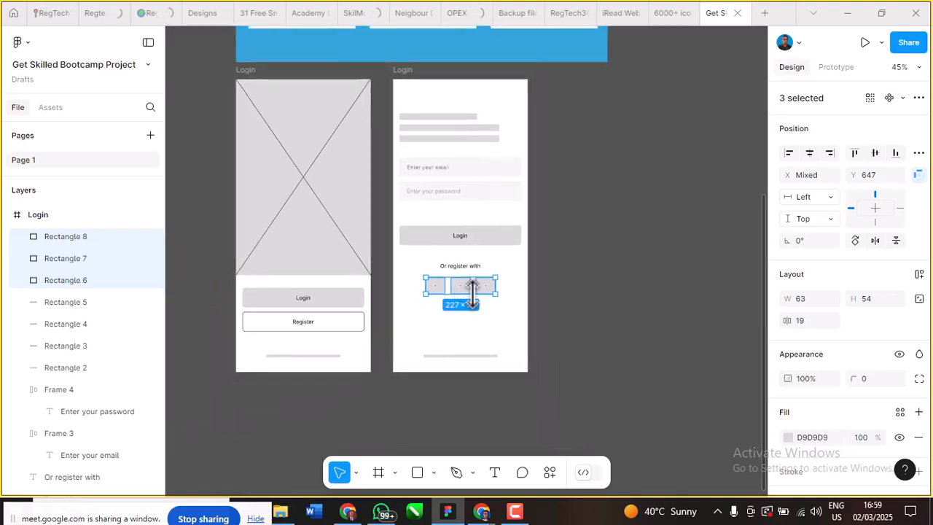
Step: Compare the second Login wireframe with the reference login screen and examine the reference register screen
left_click(596, 320)
scroll(595, 321, "up", 2)
scroll(595, 320, "down", 3)
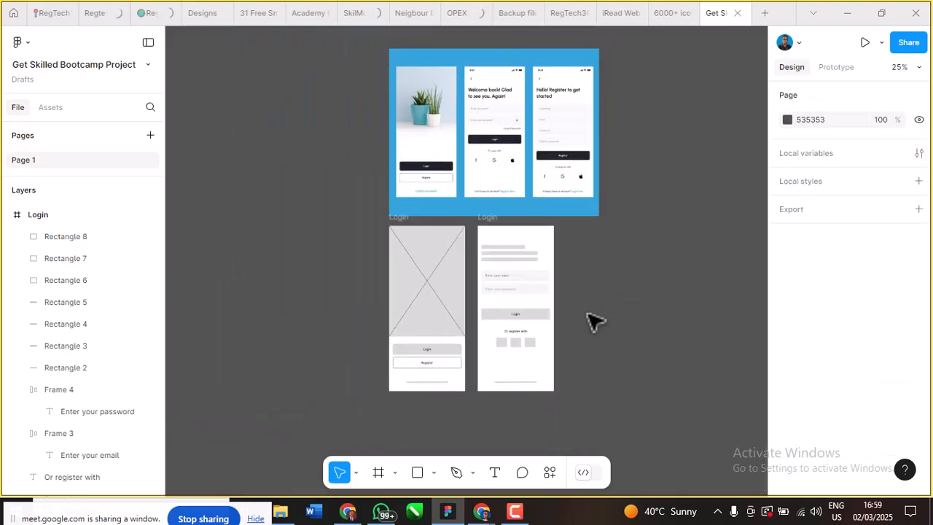
scroll(506, 161, "up", 3)
scroll(491, 214, "down", 5)
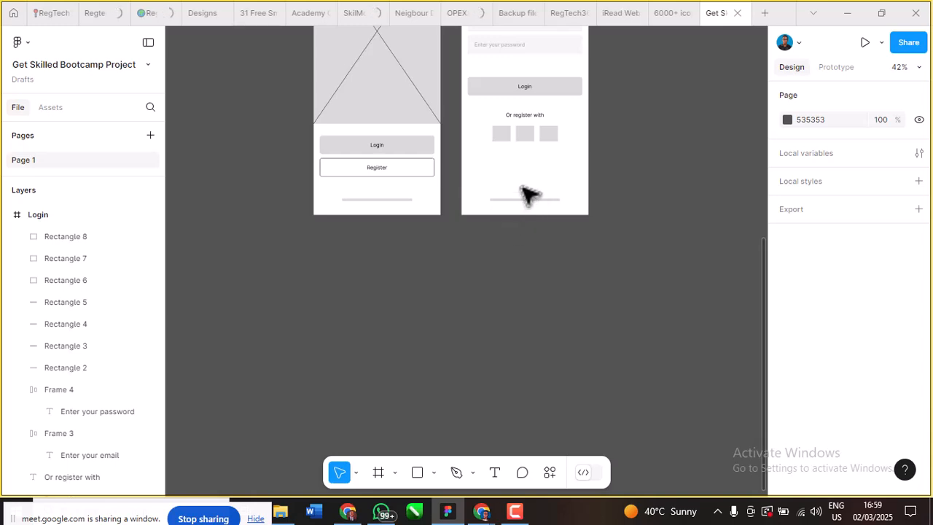
scroll(535, 212, "up", 4)
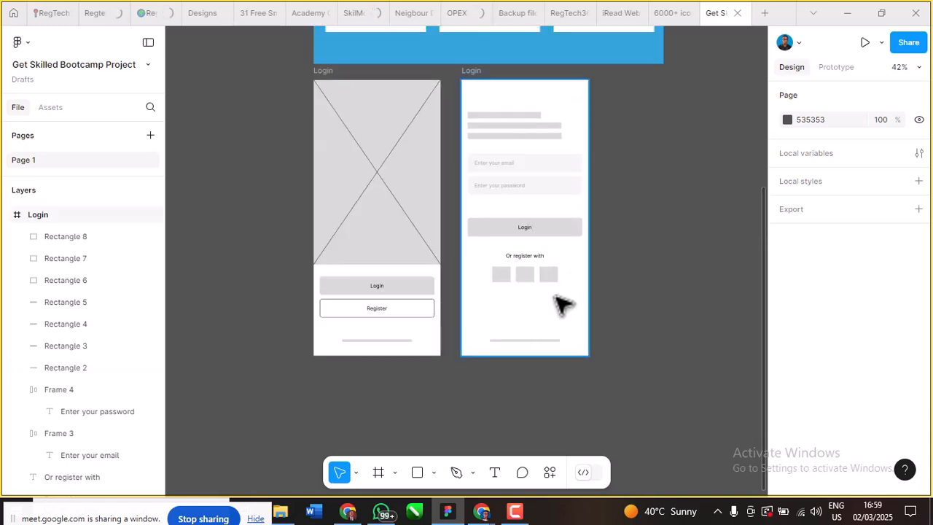
scroll(640, 292, "down", 3)
scroll(627, 265, "up", 3)
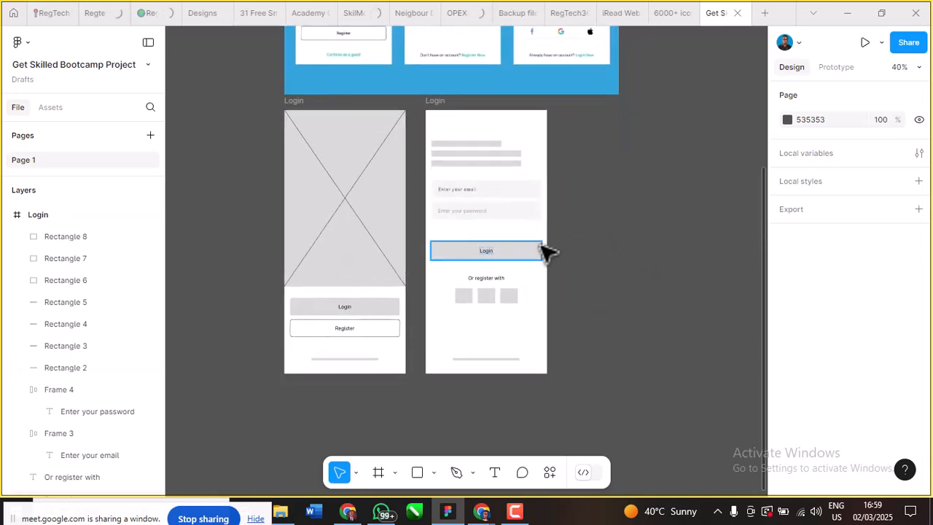
scroll(546, 252, "up", 2)
scroll(474, 244, "down", 4)
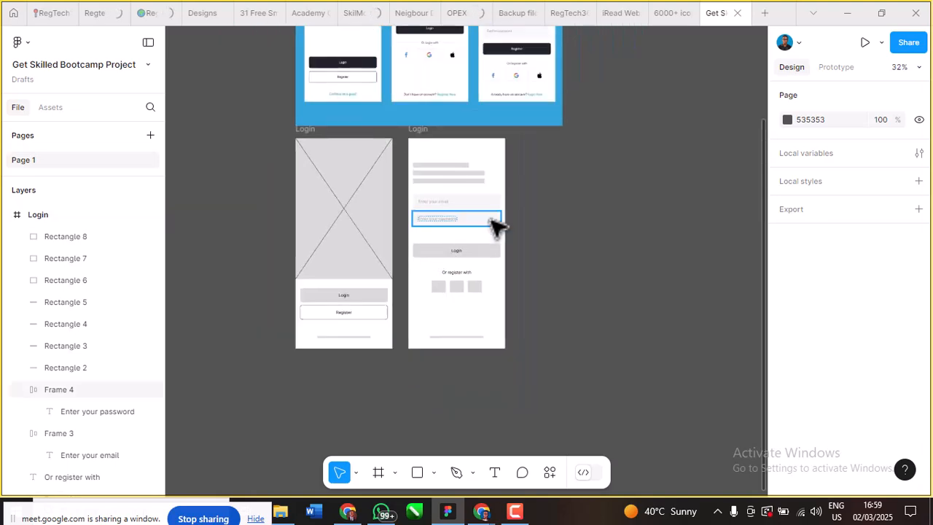
scroll(556, 171, "down", 2)
scroll(542, 135, "up", 3)
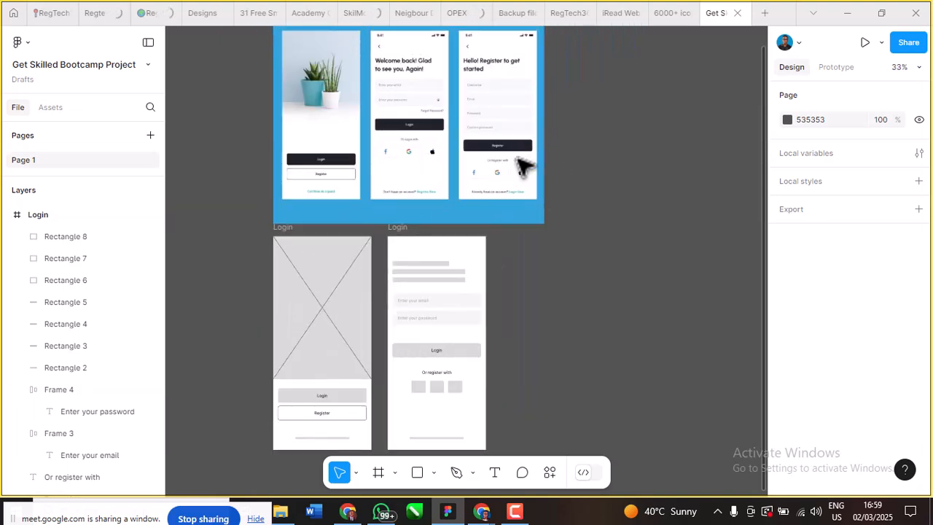
Step: Duplicate the second Login frame and place the copy beside it as the third screen, at the same height
left_click(394, 231)
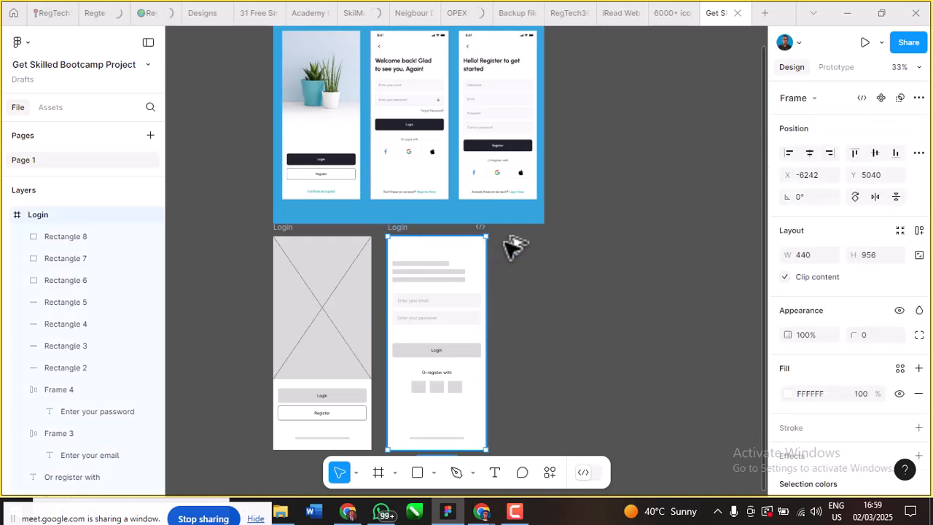
key("ctrl+d")
left_click_drag(513, 240, 508, 240)
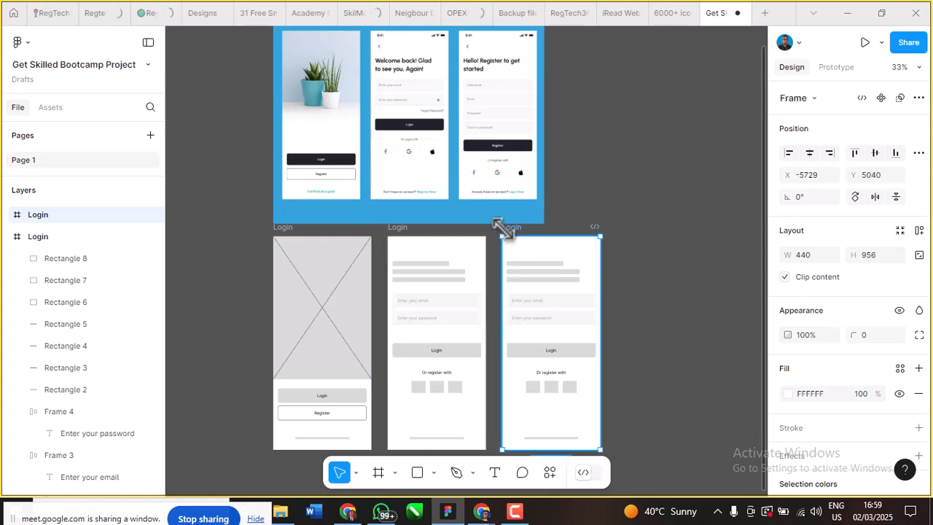
Step: Delete the email and password fields from the third frame
scroll(506, 232, "right", 2)
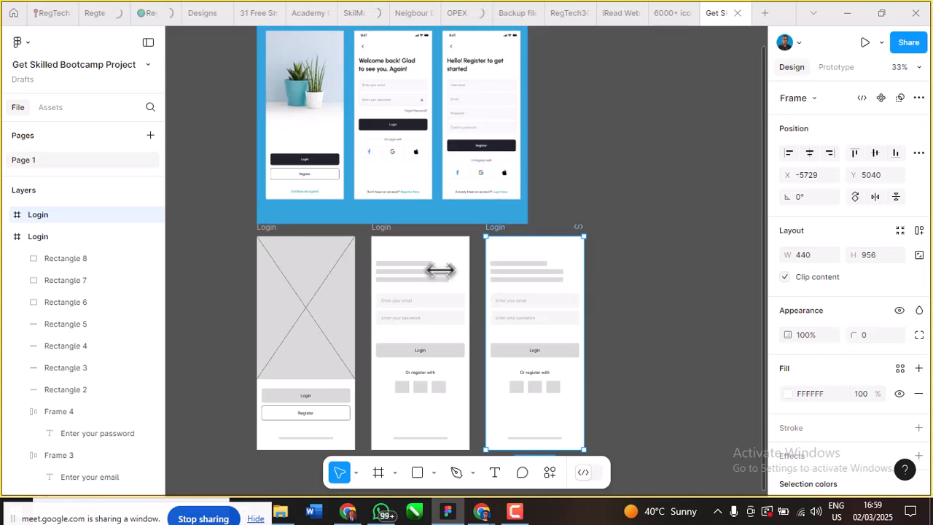
scroll(555, 287, "right", 3)
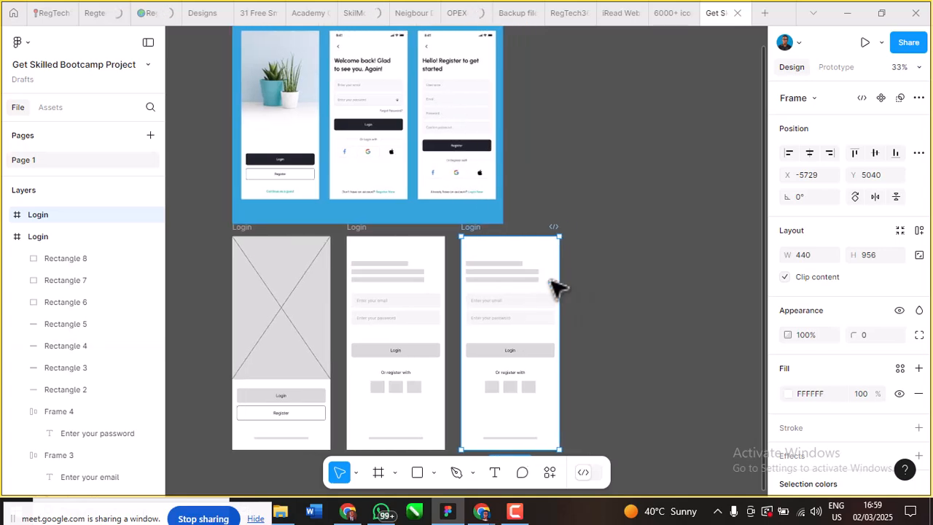
scroll(556, 292, "down", 1)
scroll(581, 354, "up", 5, "ctrl")
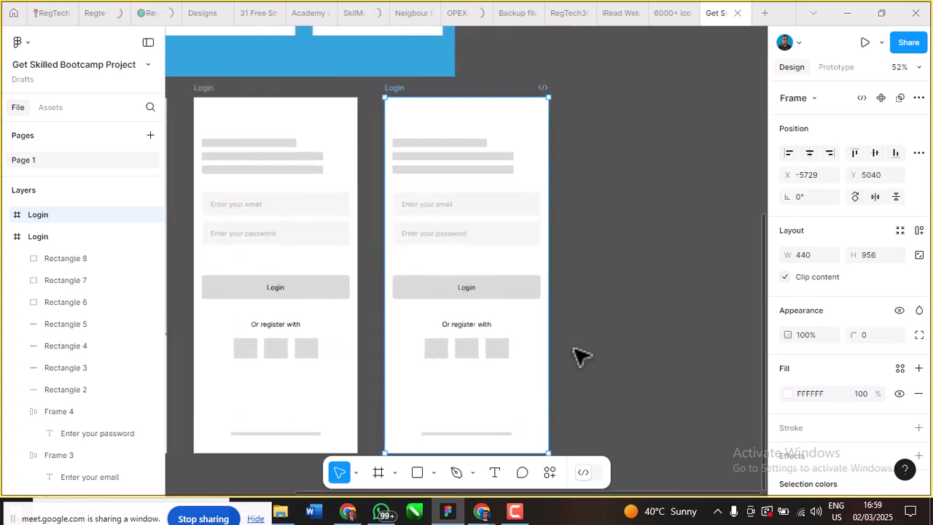
scroll(437, 212, "up", 3, "ctrl")
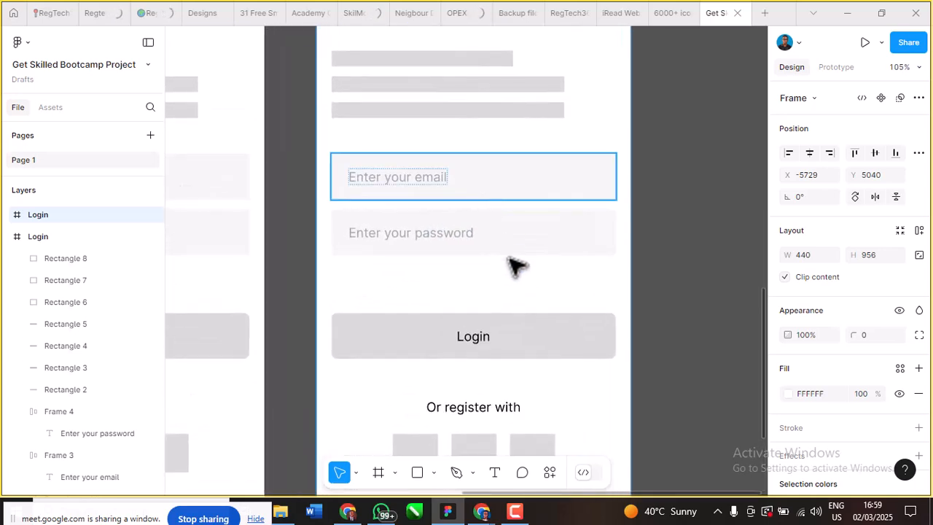
left_click(533, 252)
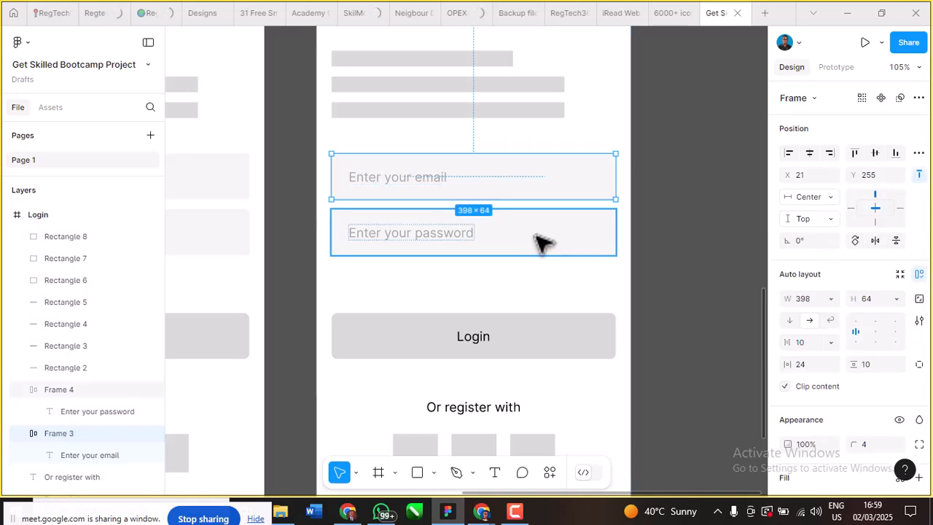
left_click(543, 243, "shift")
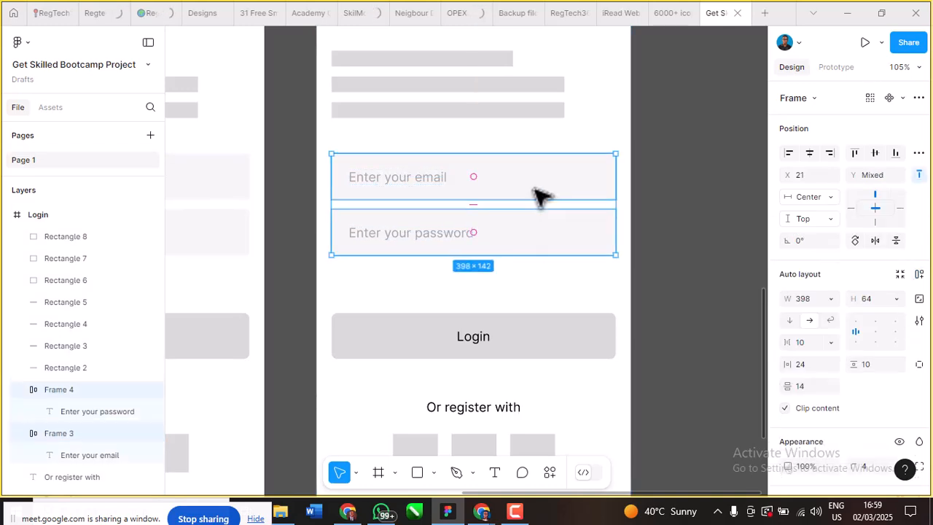
key("Delete")
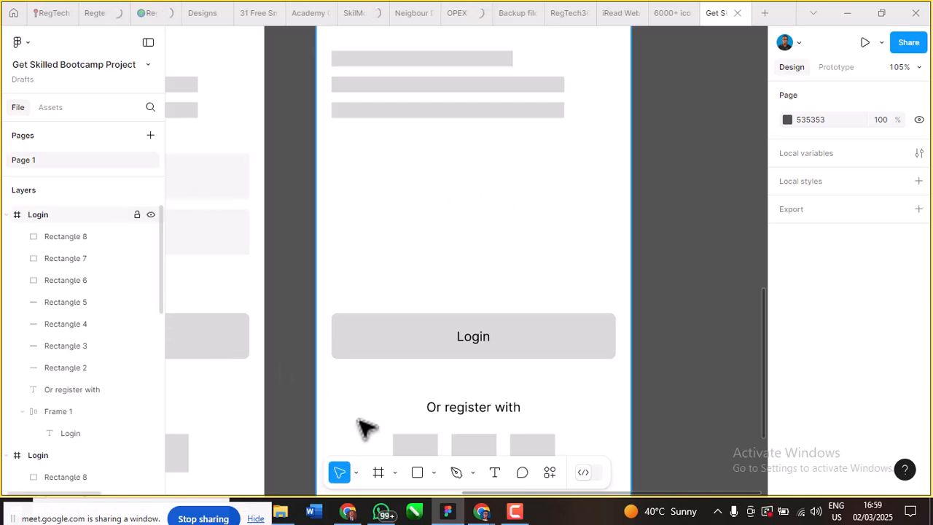
Step: Draw a field rectangle about 379 × 53 below the third frame's heading bars and set its corner radius to 4
left_click(412, 472)
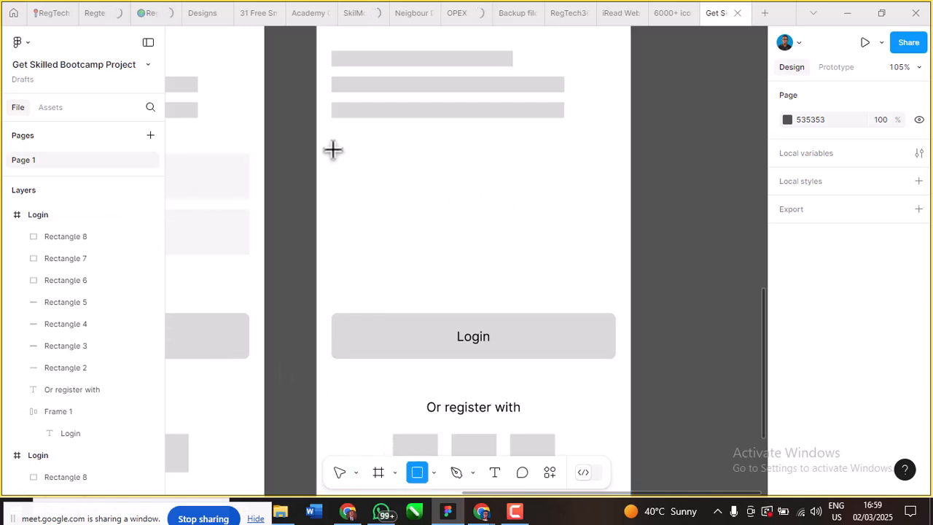
left_click_drag(334, 145, 604, 183)
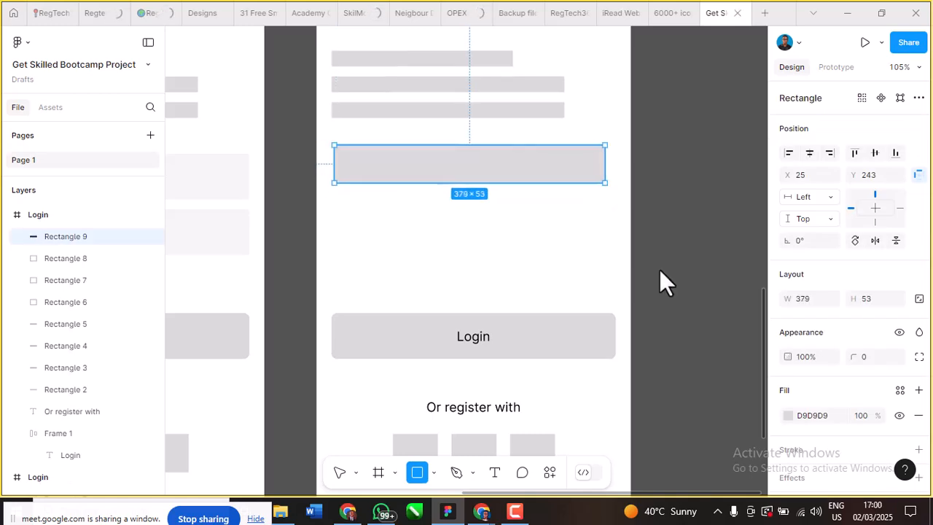
left_click(866, 357)
type("4")
key("Return")
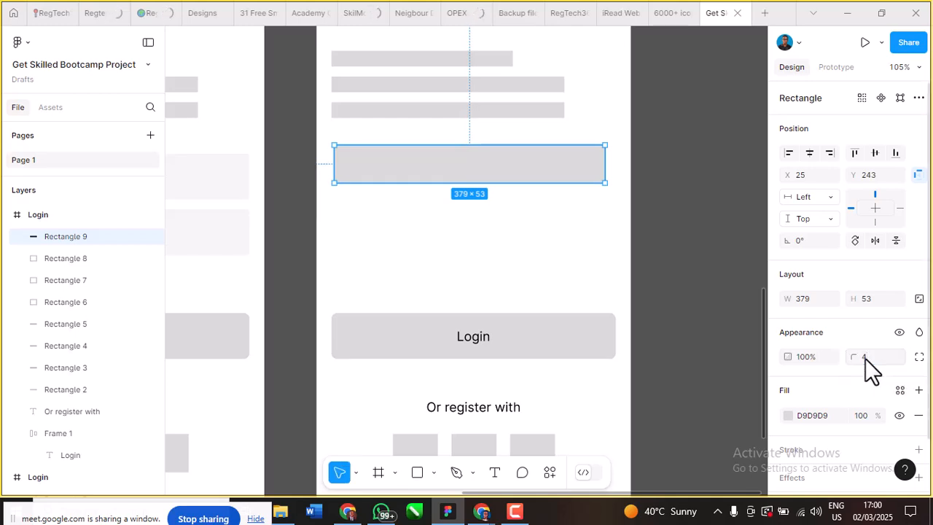
Step: Lighten the new field rectangle's fill to EEEEEE
left_click(500, 197)
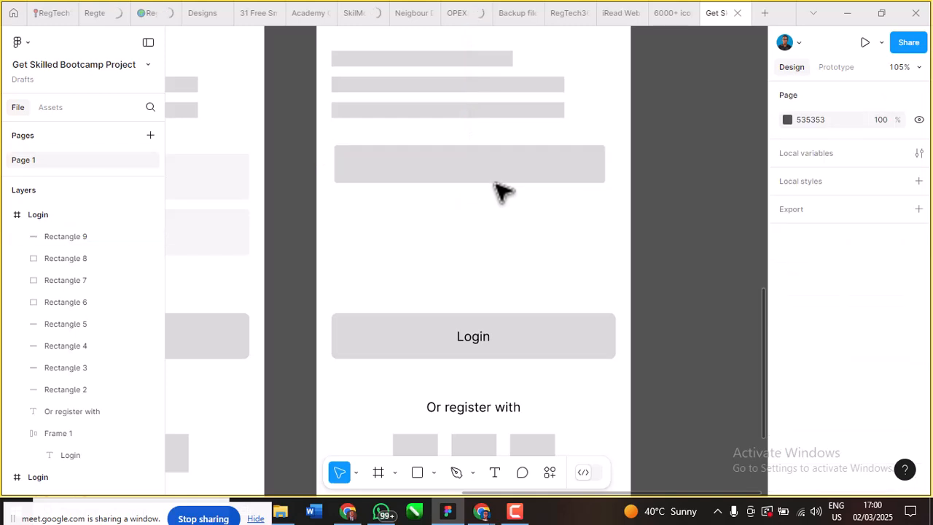
left_click(496, 182)
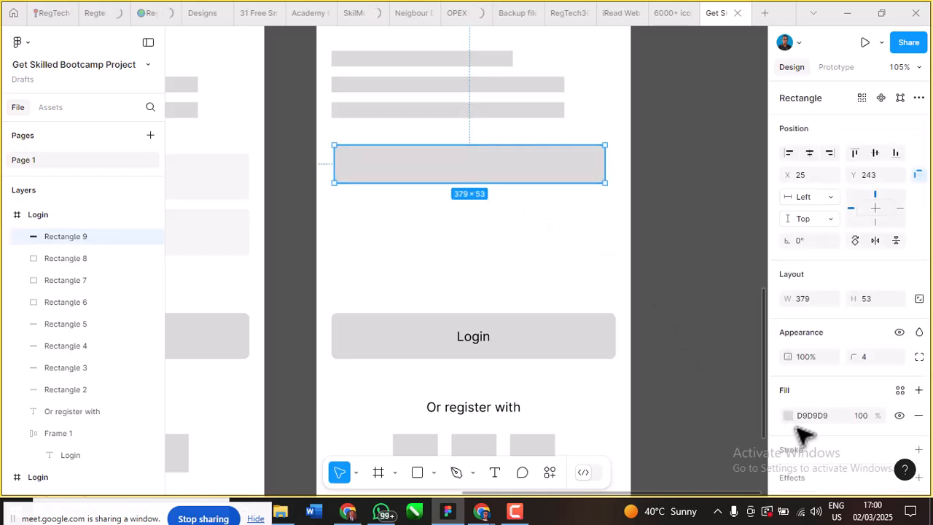
left_click(788, 415)
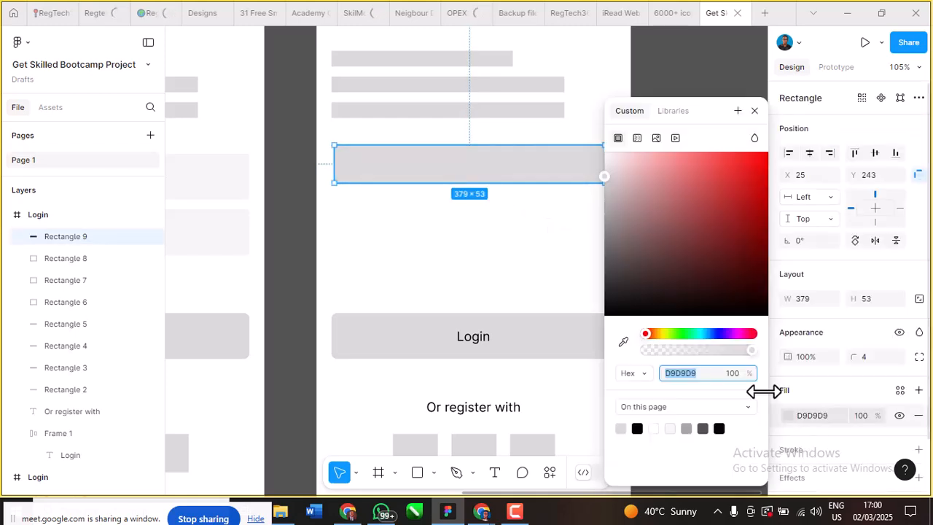
left_click(604, 177)
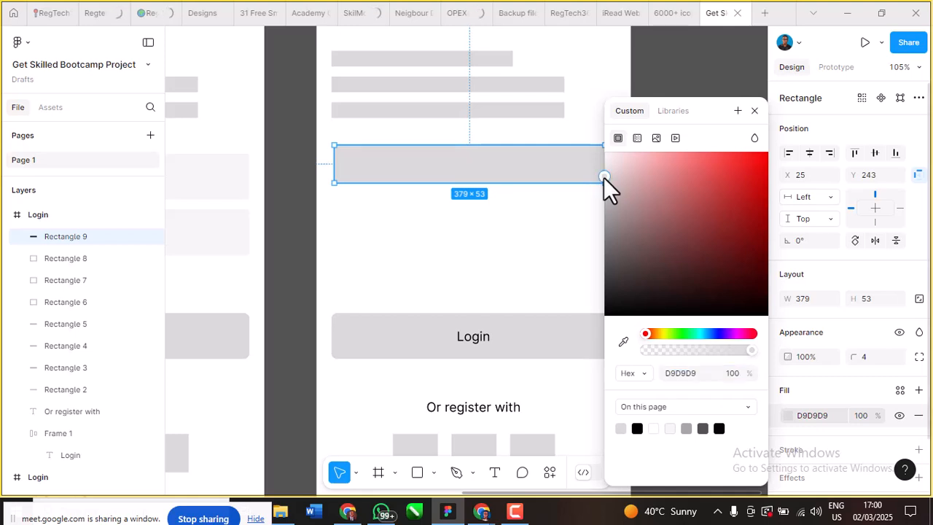
left_click_drag(603, 177, 599, 170)
left_click_drag(596, 167, 592, 167)
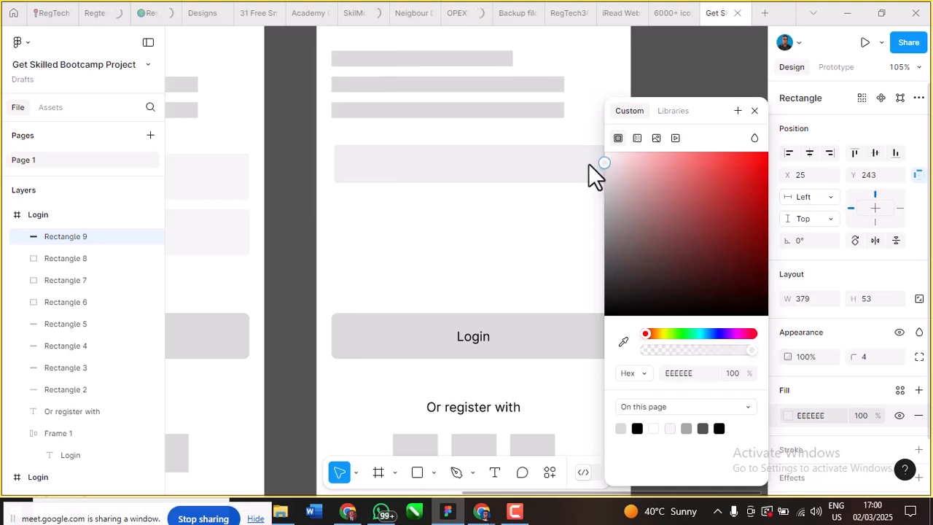
left_click(753, 111)
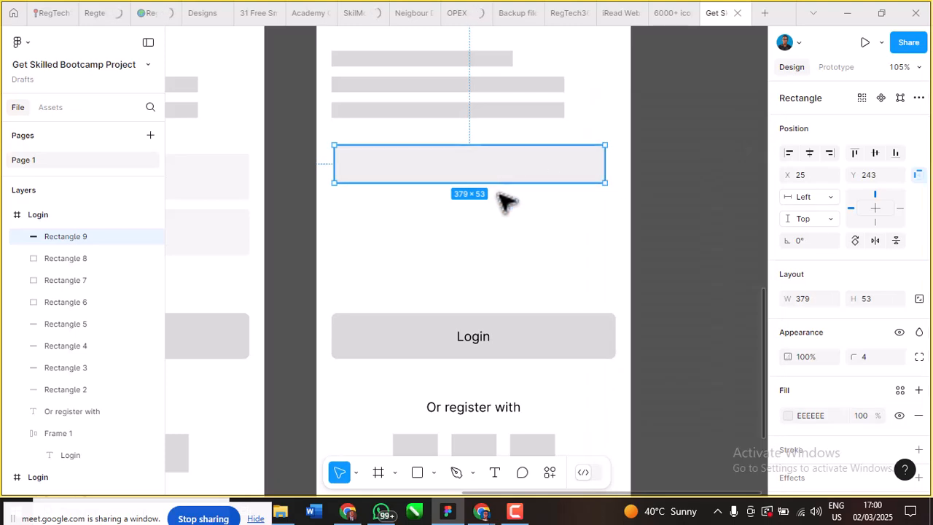
Step: Duplicate the light grey field twice downward, stacking the copies at Y 310 and Y 377 above the Login button
left_click_drag(499, 167, 501, 212)
scroll(501, 219, "down", 5)
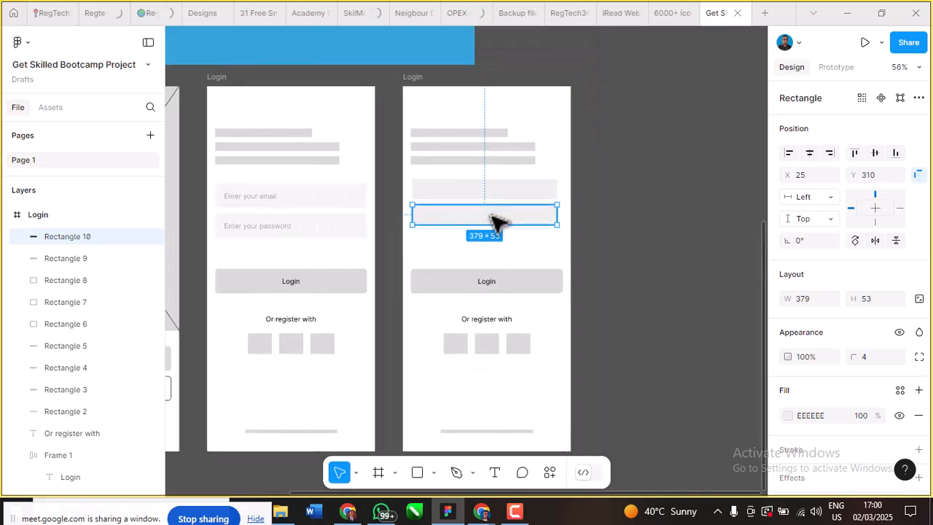
left_click_drag(494, 220, 499, 245)
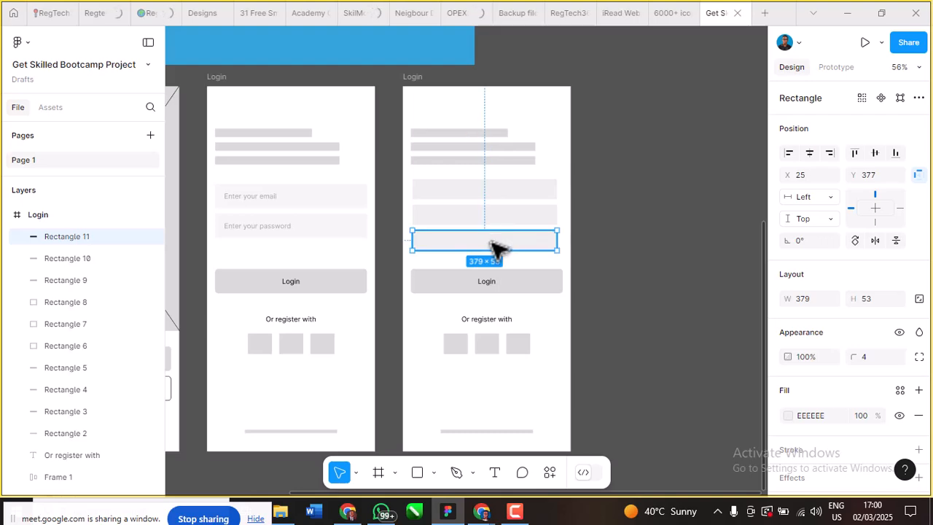
Step: Compare the third frame's stacked fields with the login wireframe and the reference register screen
scroll(491, 242, "down", 4)
scroll(491, 242, "up", 1)
scroll(370, 243, "up", 6)
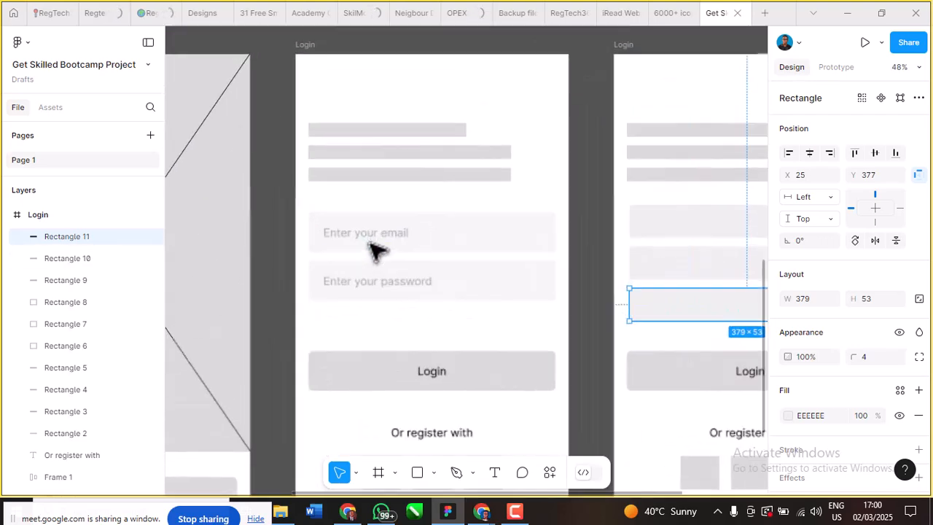
scroll(369, 248, "up", 5)
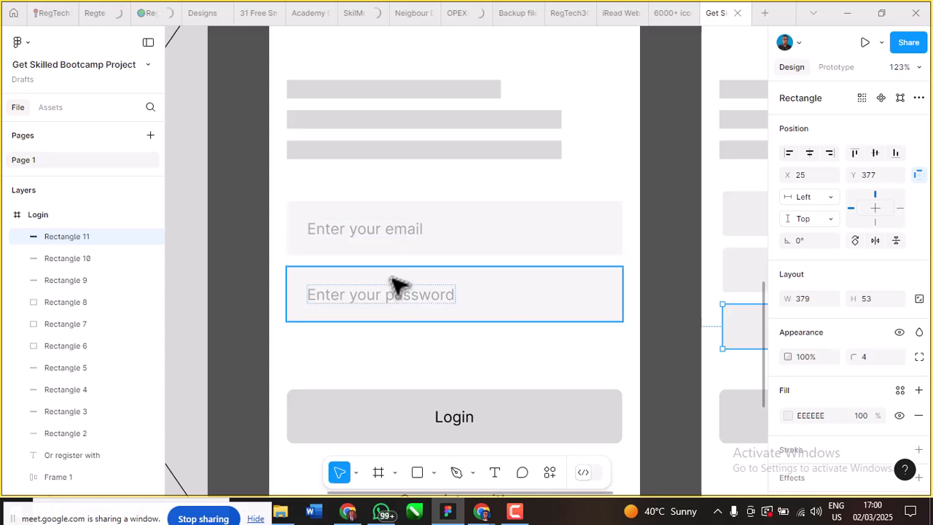
scroll(395, 230, "down", 8)
scroll(510, 161, "down", 2)
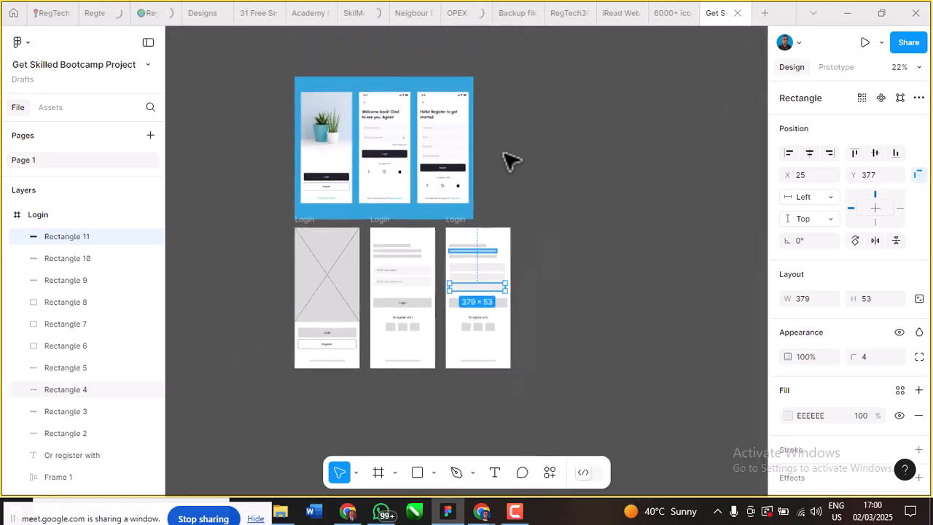
scroll(503, 145, "up", 3)
scroll(492, 255, "down", 3)
scroll(490, 295, "up", 1)
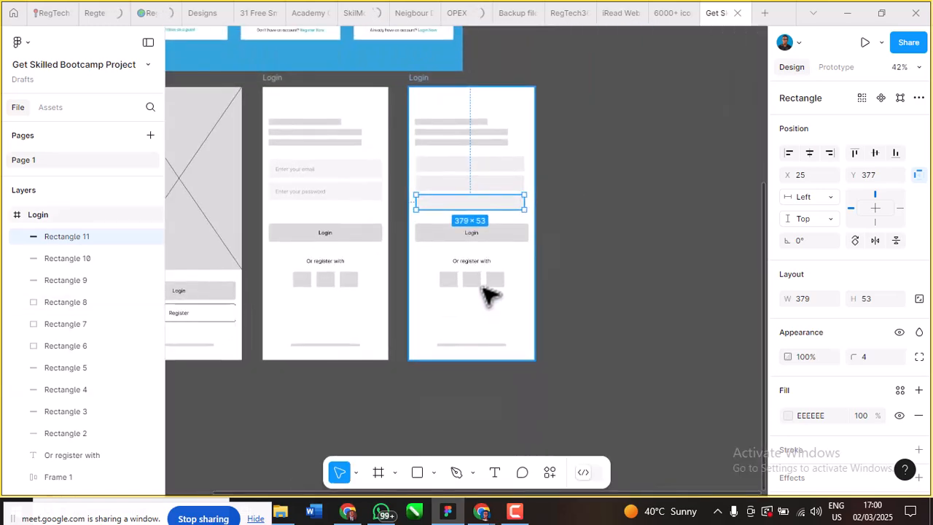
Step: Move the third frame's Login button, "Or register with" text and three squares down together to make room for another field
scroll(482, 288, "up", 1)
left_click(483, 221)
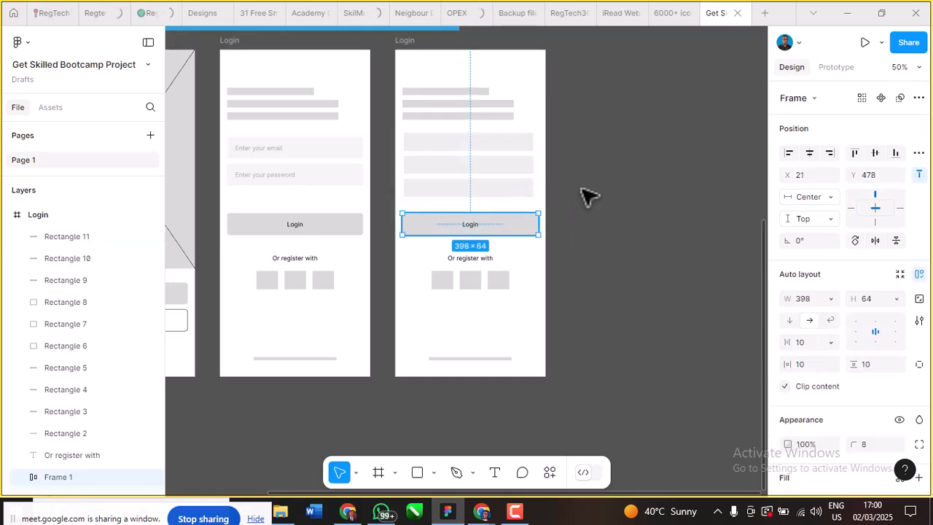
left_click_drag(581, 189, 487, 199)
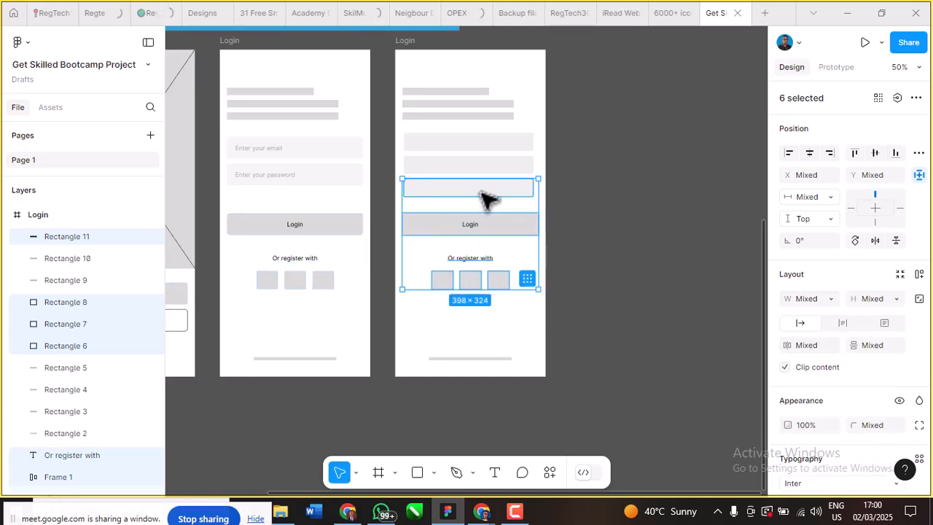
left_click(484, 189, "shift")
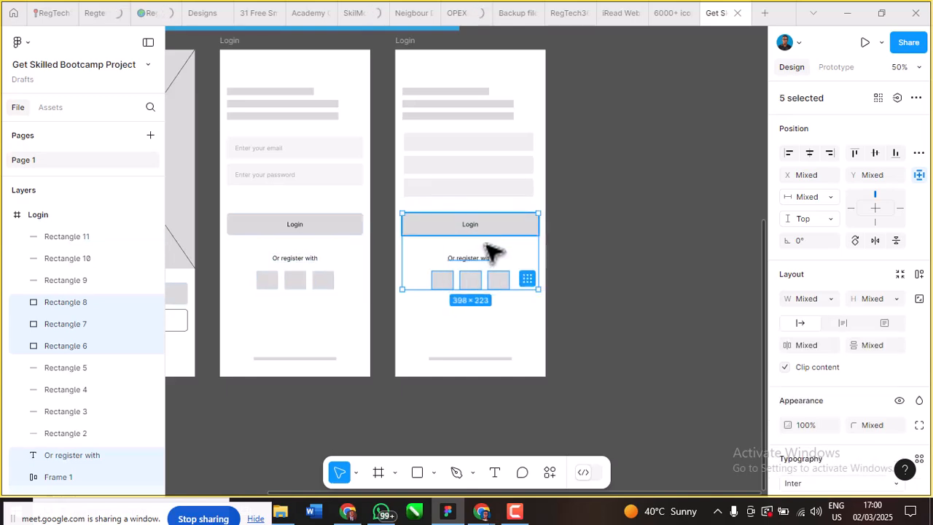
left_click_drag(493, 251, 493, 254)
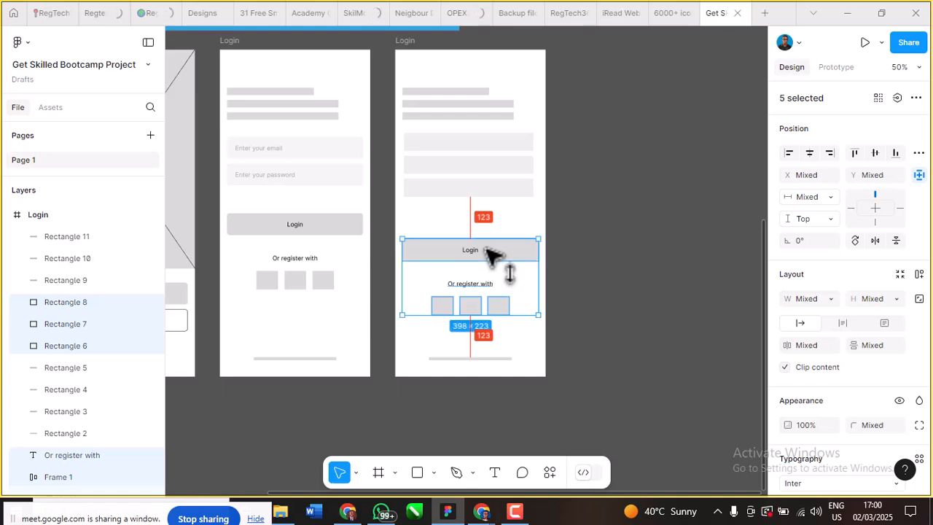
left_click_drag(485, 254, 496, 268)
Step: Duplicate the third light grey field downward, placing the fourth field at X 25, Y 444 above the Login button
scroll(466, 160, "up", 3, "ctrl")
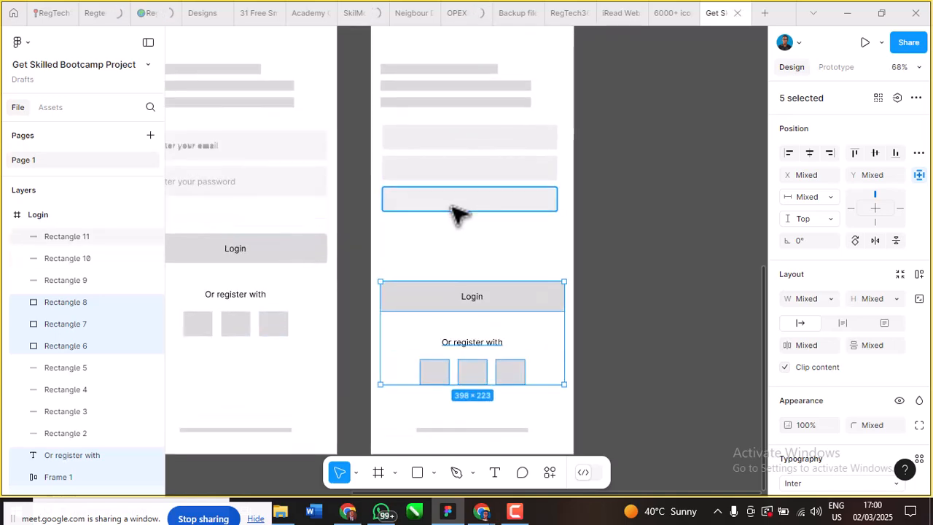
left_click(458, 214)
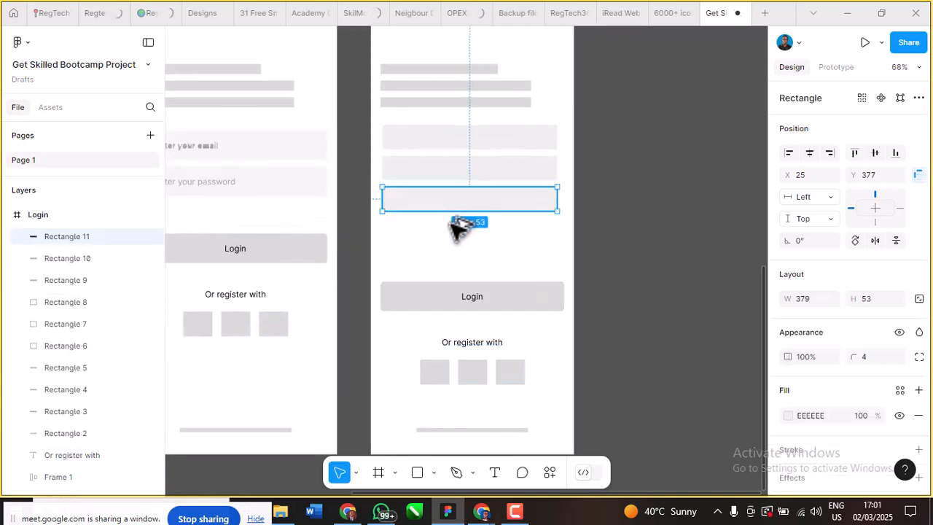
mouse_move(458, 213)
left_mouse_down()
mouse_move(462, 242)
mouse_move(452, 228)
left_mouse_up()
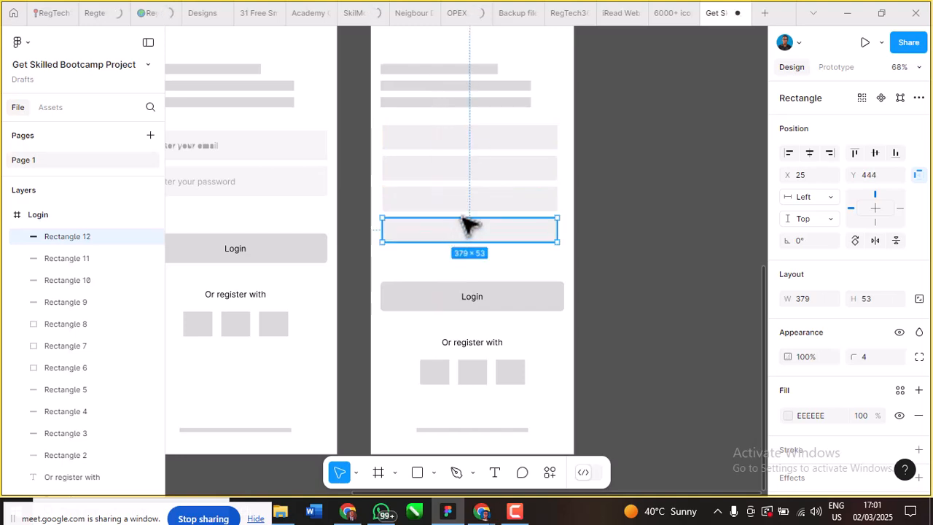
scroll(534, 188, "down", 3)
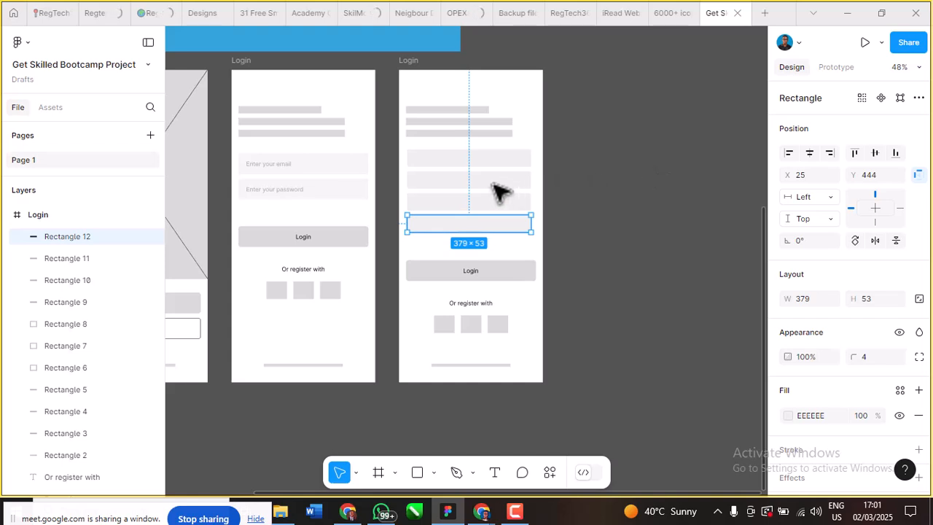
key("Escape")
scroll(493, 182, "up", 1)
scroll(493, 183, "up", 1)
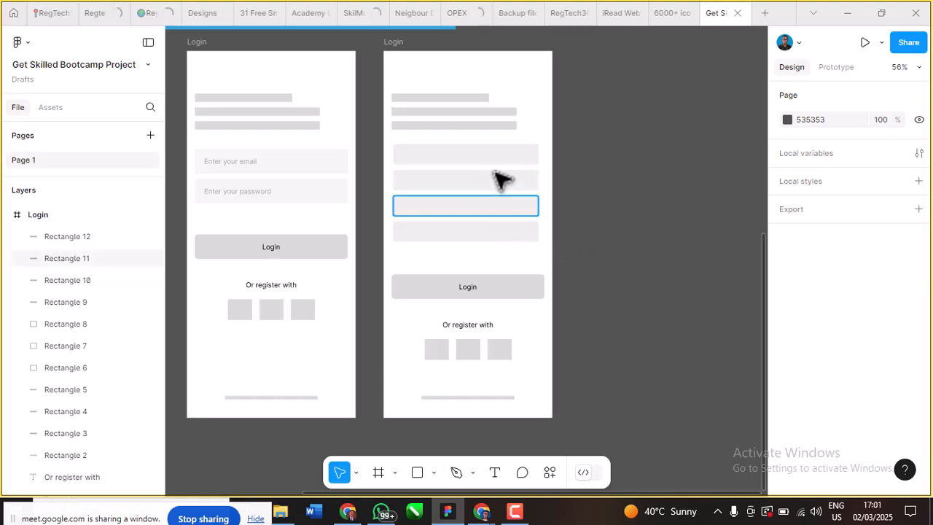
scroll(503, 178, "up", 4)
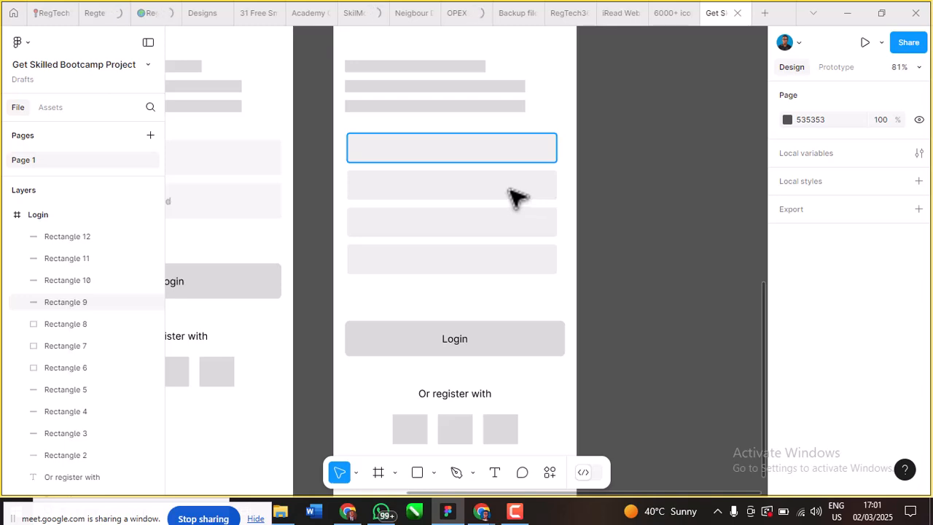
left_click(514, 215)
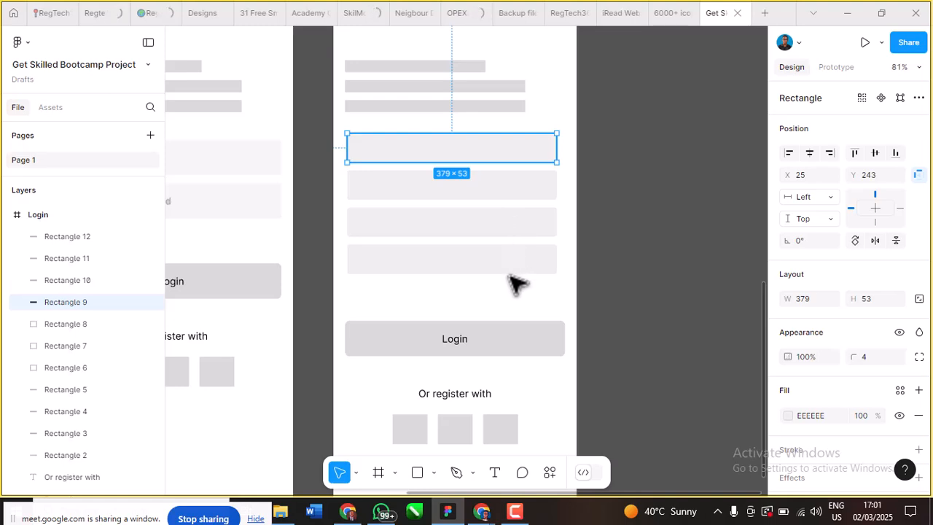
key("Tab")
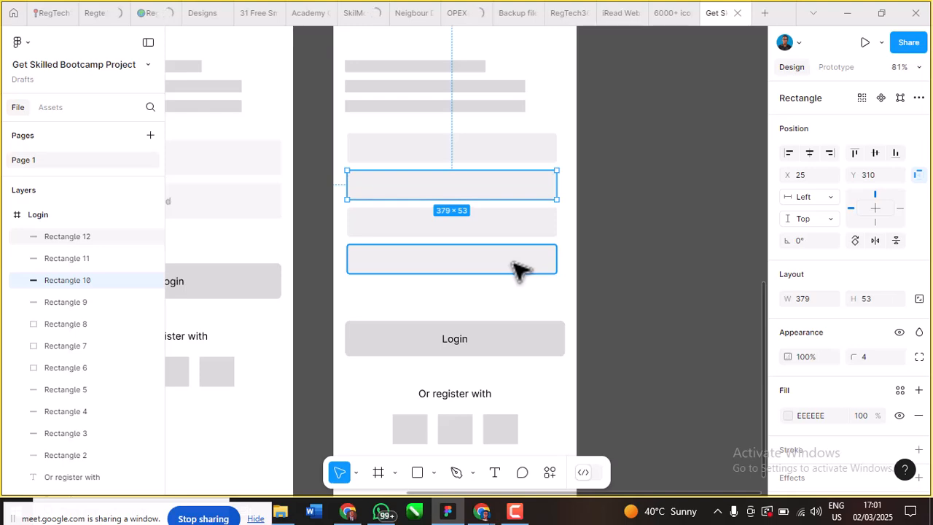
key("shift+Return")
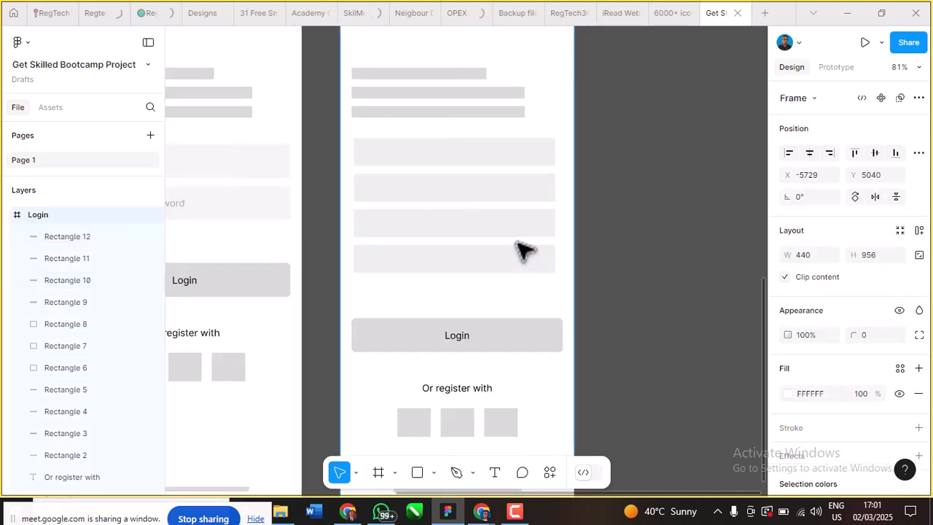
key("shift+2")
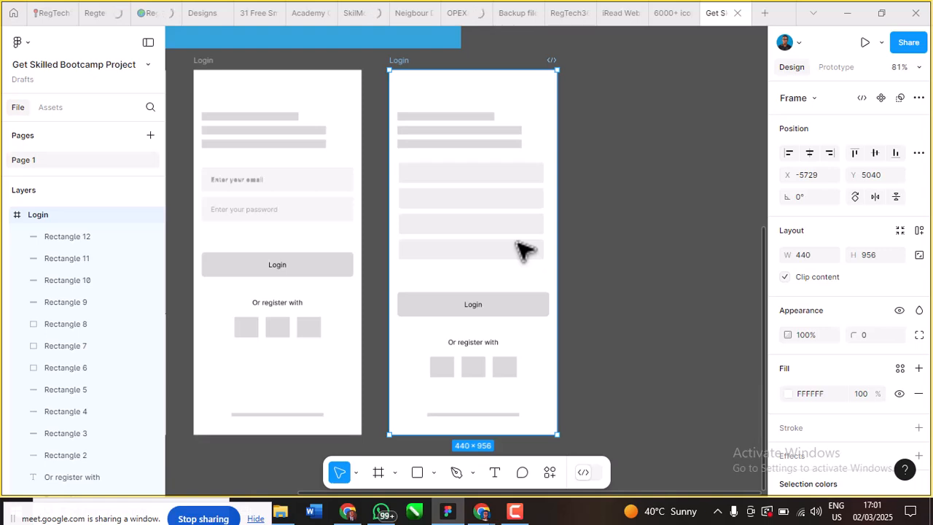
scroll(523, 248, "down", 2)
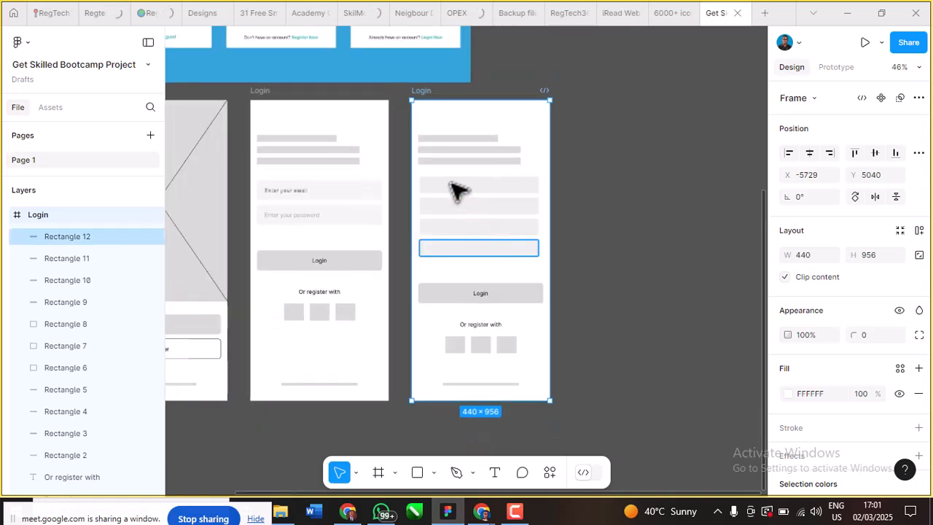
scroll(455, 188, "up", 5)
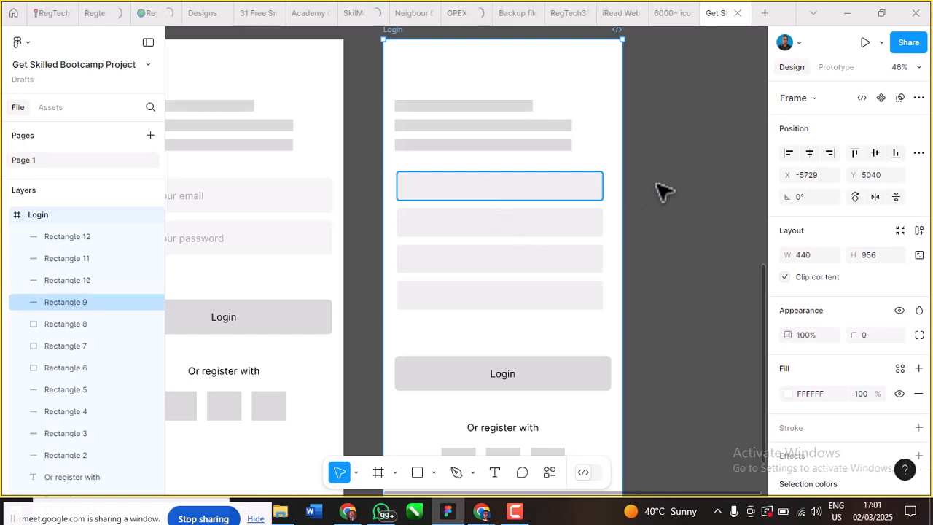
left_click(479, 195)
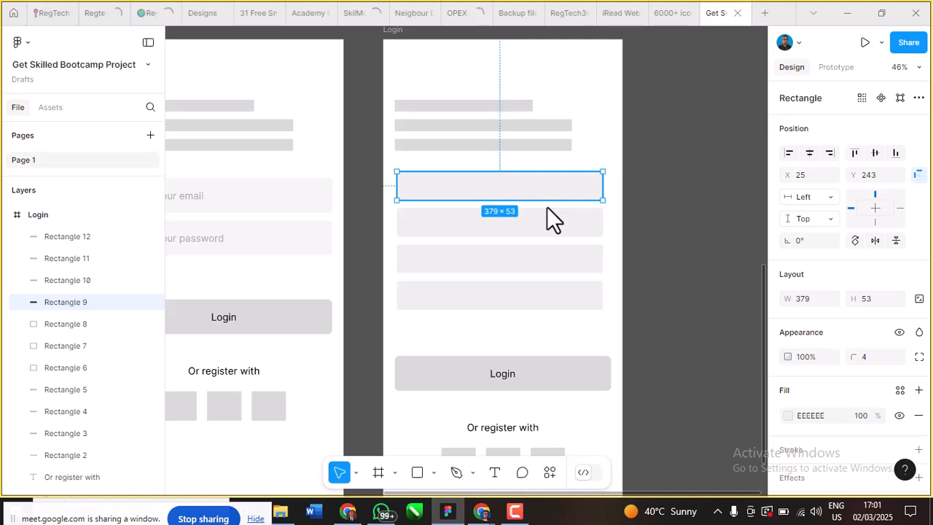
Step: Check the Google Meet call window and return to the Figma wireframe file
mouse_move(481, 510)
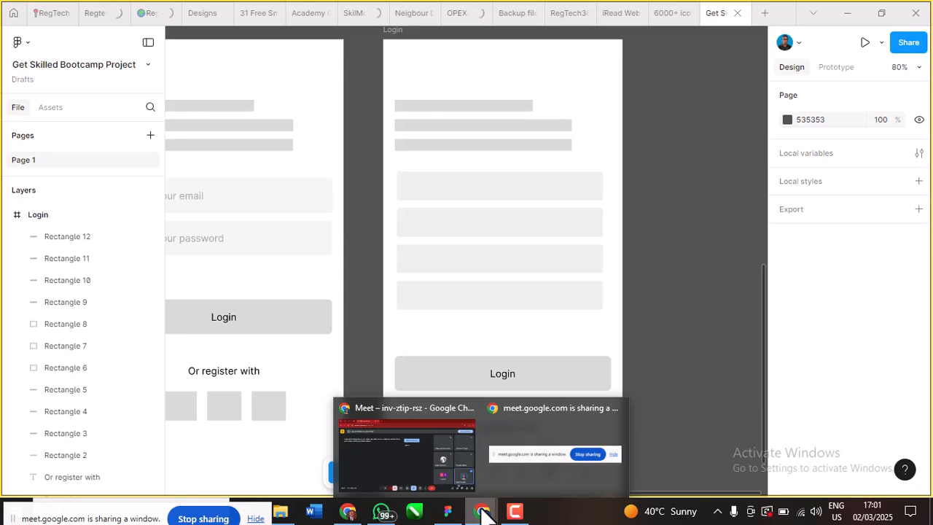
left_click(442, 466)
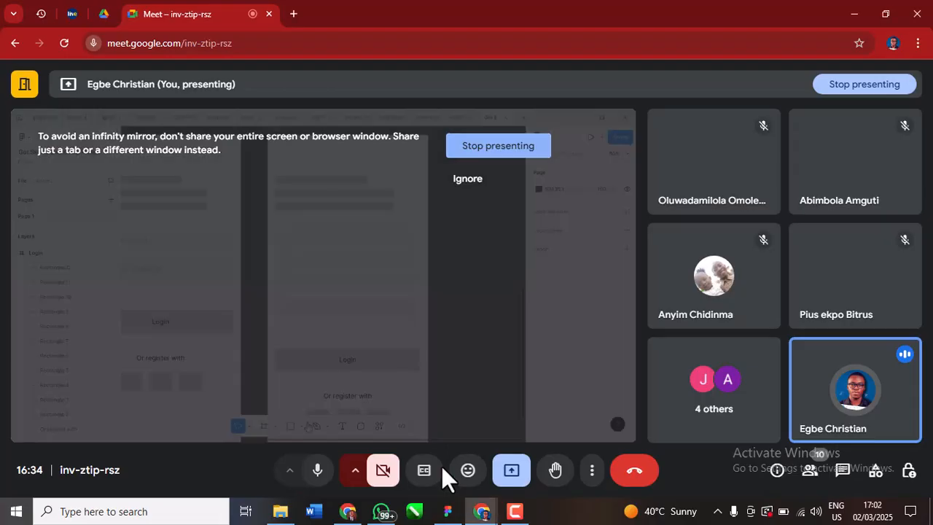
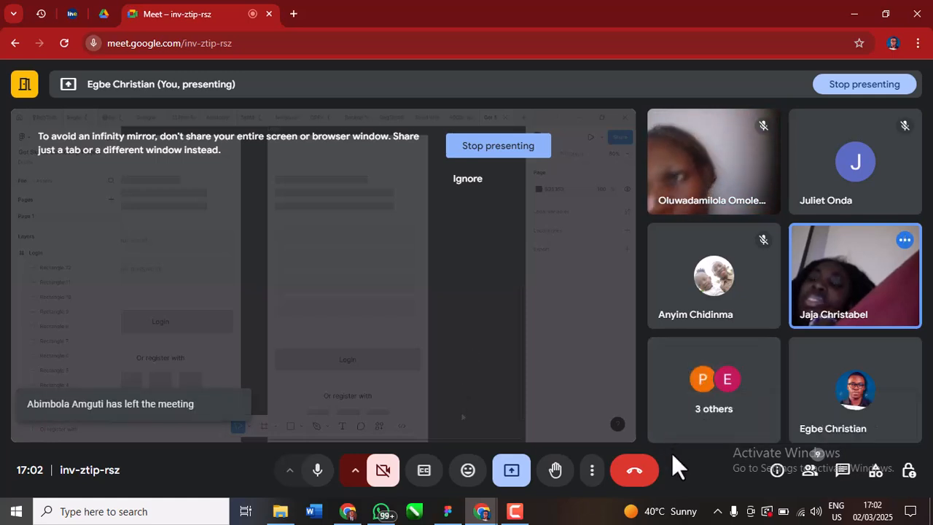
mouse_move(470, 520)
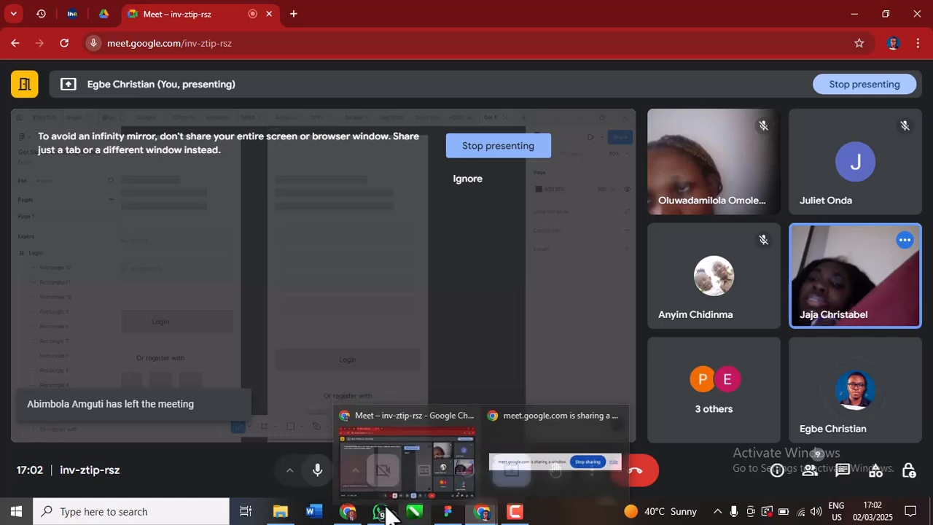
mouse_move(339, 514)
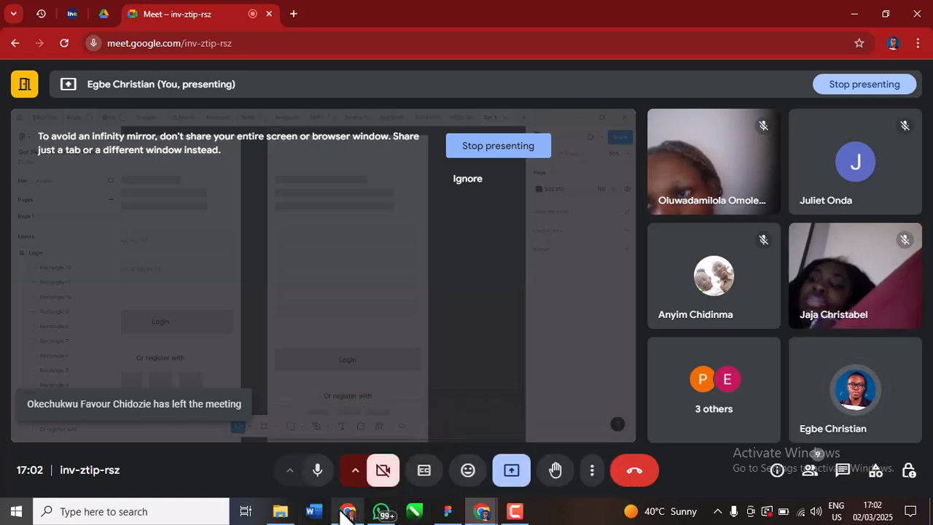
left_click(447, 511)
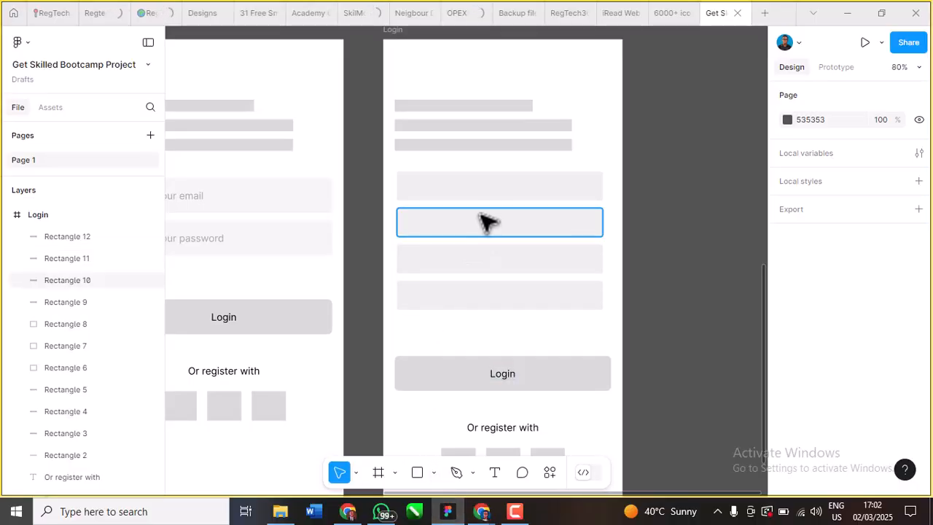
Step: Select the third frame's four light grey fields and move them together to X 21 and slightly down, aligned with the Login button's edge
scroll(483, 150, "down", 5)
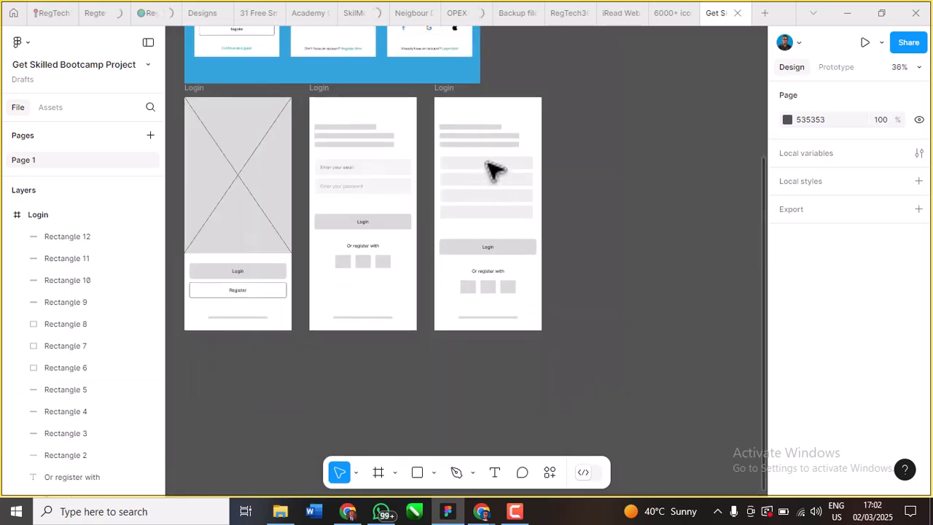
scroll(495, 175, "up", 5)
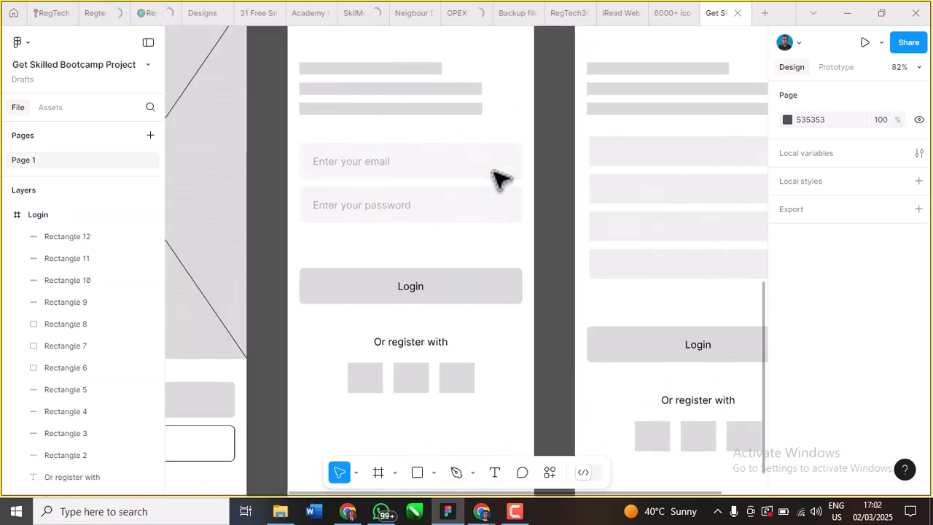
scroll(500, 179, "down", 5)
scroll(500, 179, "down", 1)
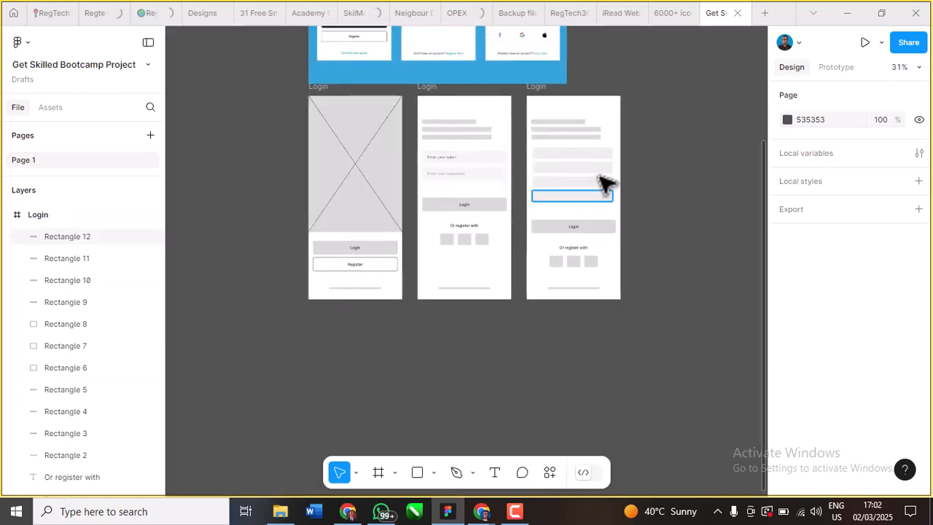
scroll(636, 153, "up", 1)
scroll(637, 153, "up", 5)
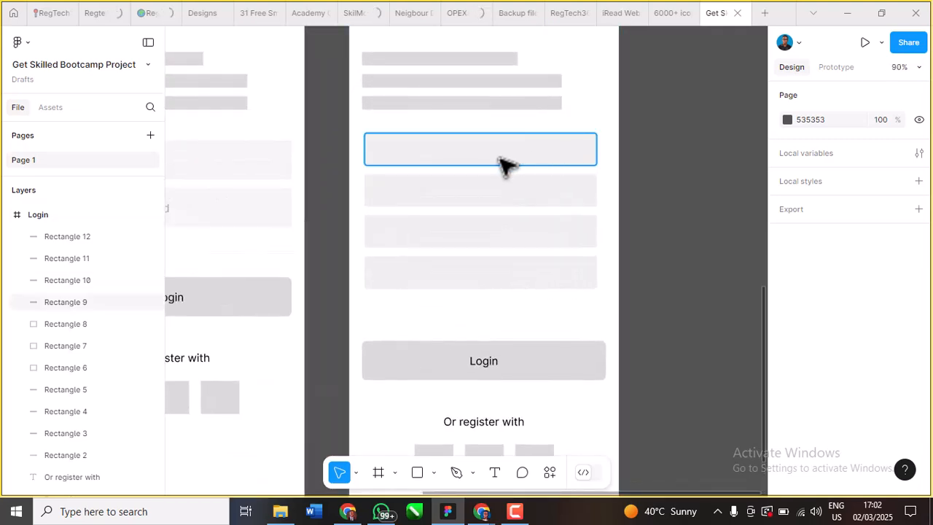
left_click(511, 189)
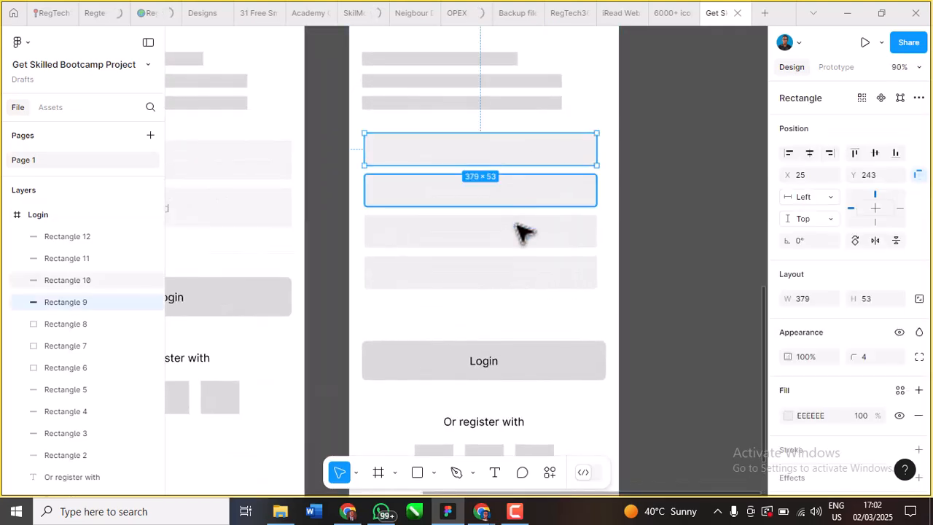
left_click(523, 191, "shift")
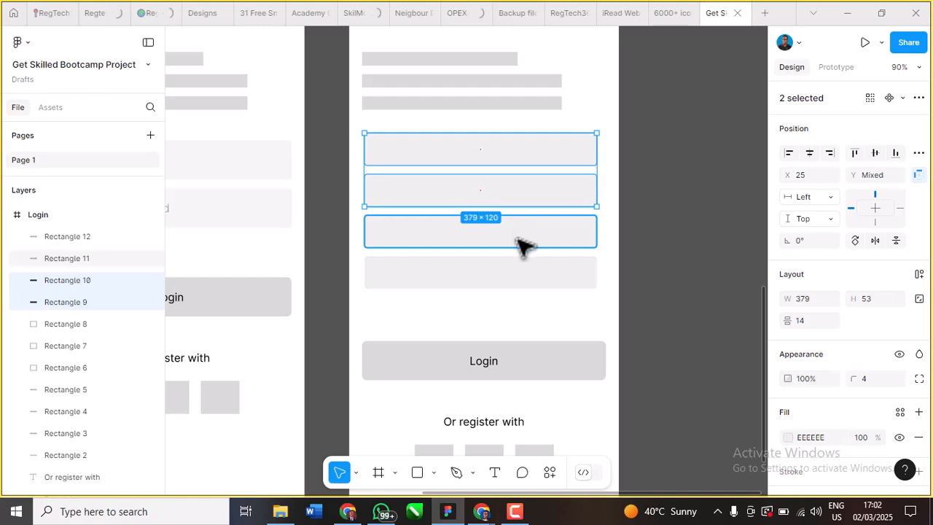
left_click(523, 247, "shift")
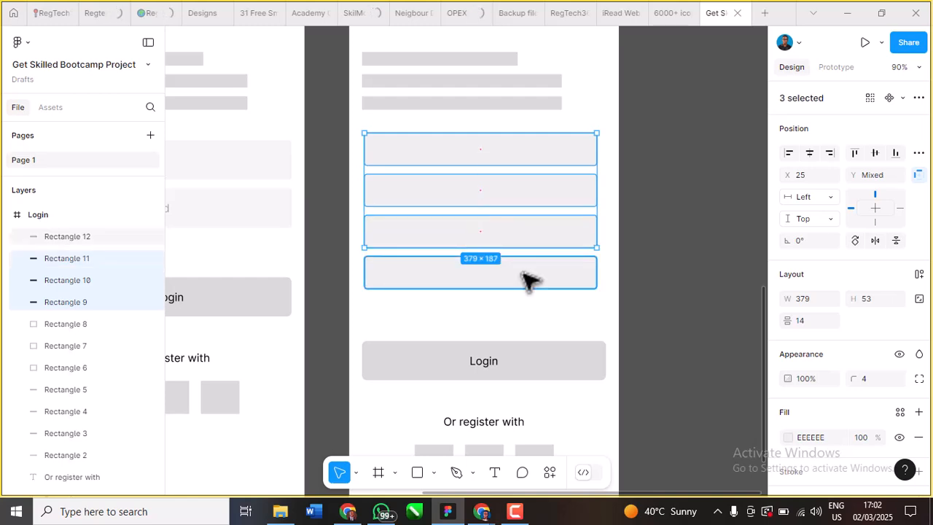
left_click(529, 277, "shift")
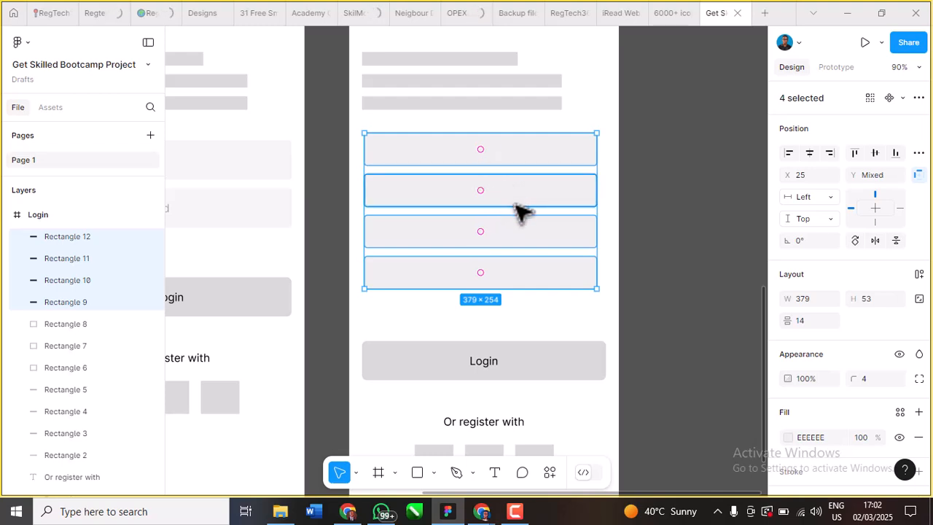
left_click_drag(521, 211, 510, 196)
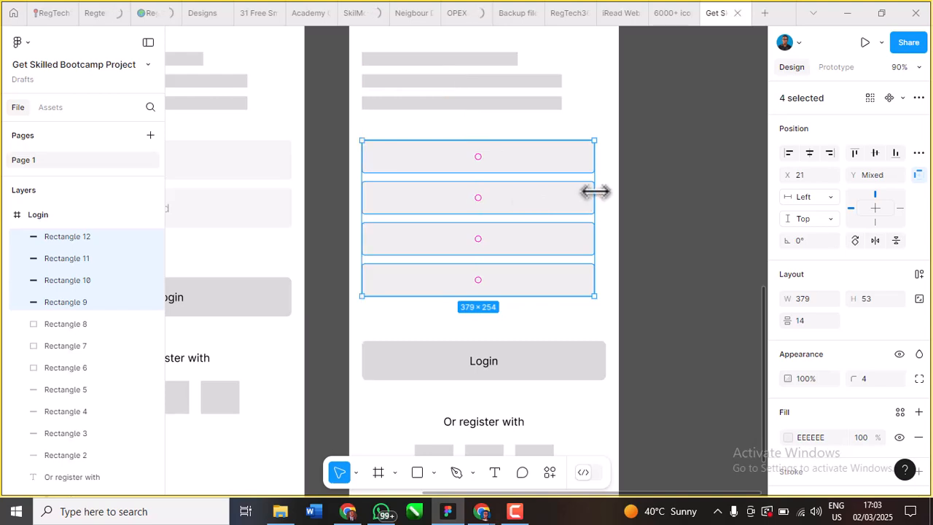
Step: Widen the four selected fields together to 398 so they match the Login button's width, and clear the selection
left_click_drag(596, 191, 603, 198)
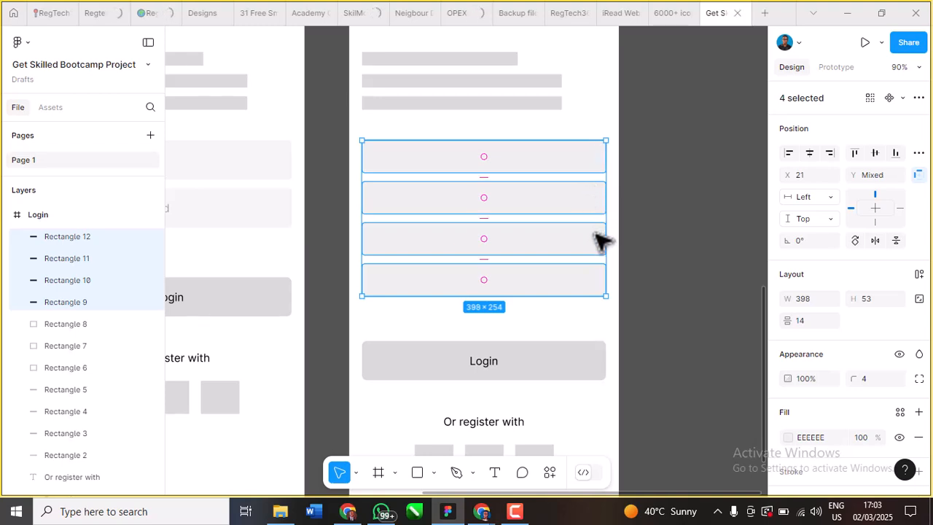
scroll(604, 391, "up", 5)
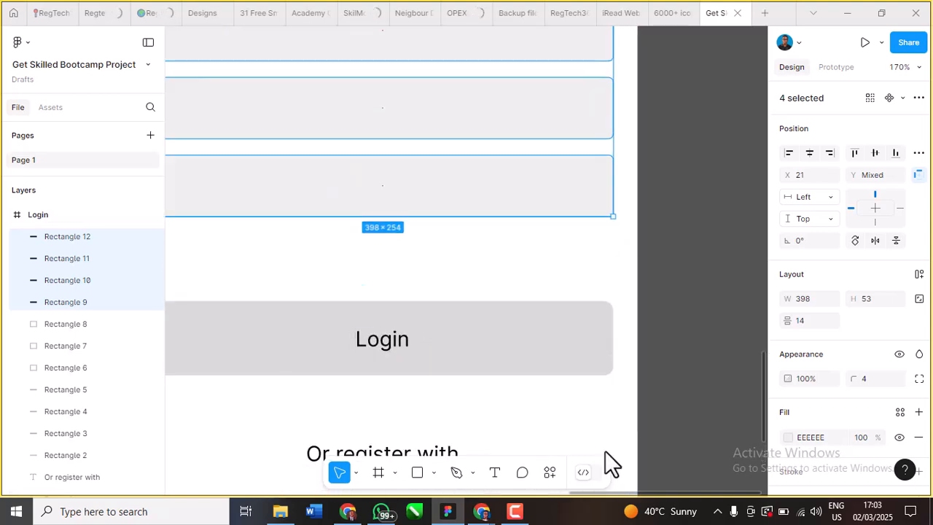
scroll(611, 299, "down", 6)
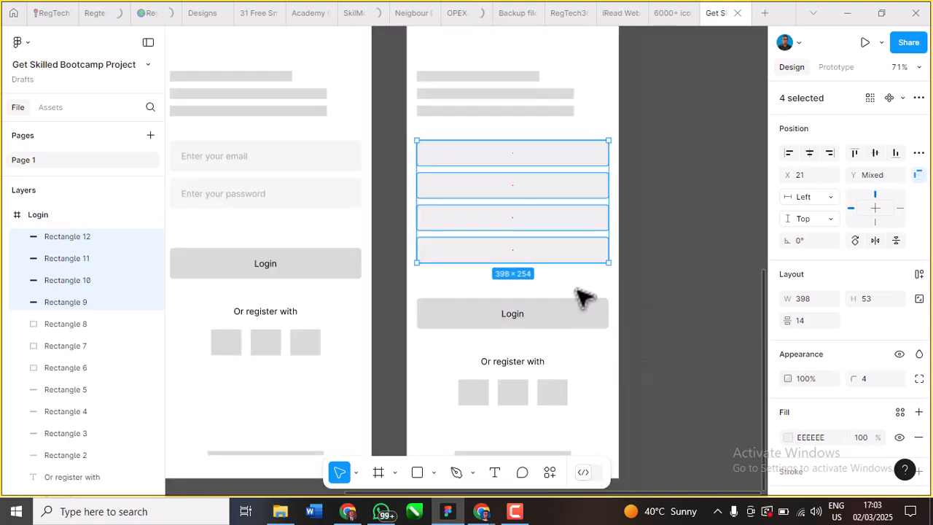
left_click(610, 240)
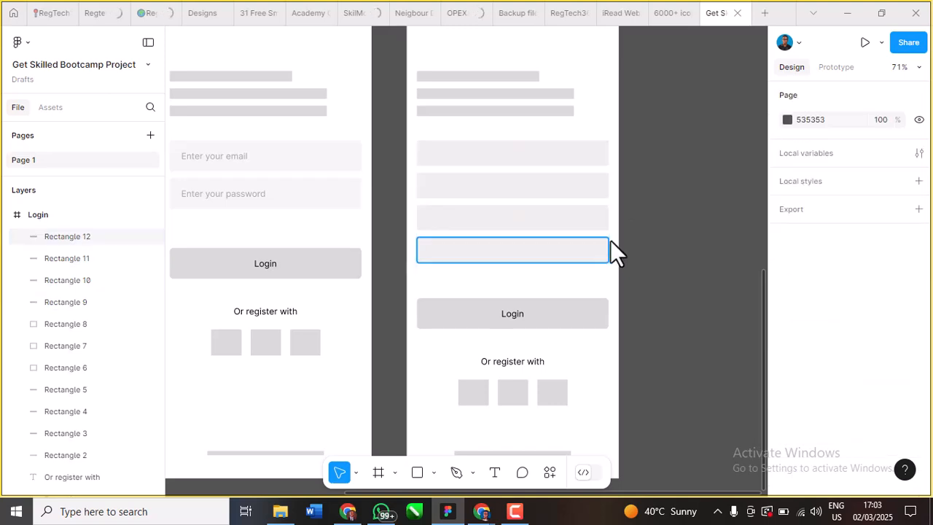
Step: Compare the third frame's four blank fields with the login wireframe's labelled fields and the overall row of wireframes
scroll(639, 232, "down", 3)
scroll(693, 196, "up", 2)
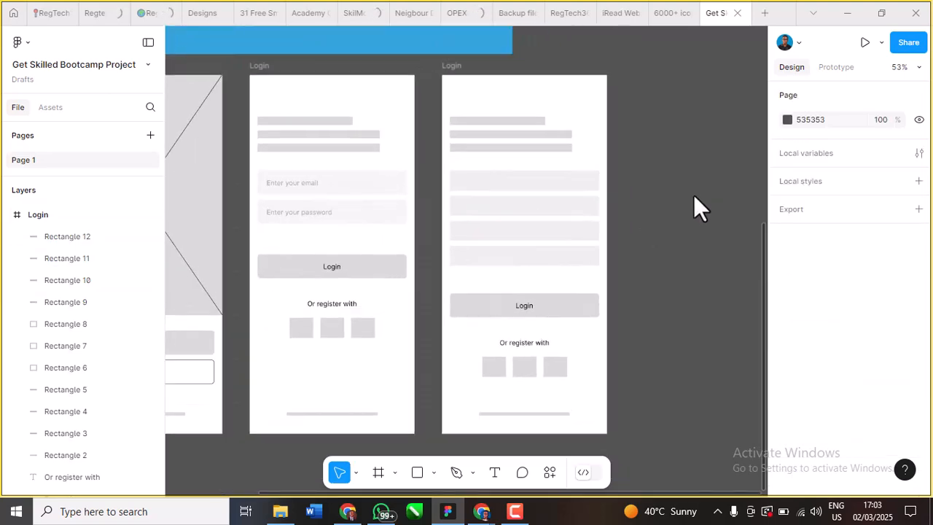
scroll(553, 196, "up", 3)
scroll(487, 224, "up", 2)
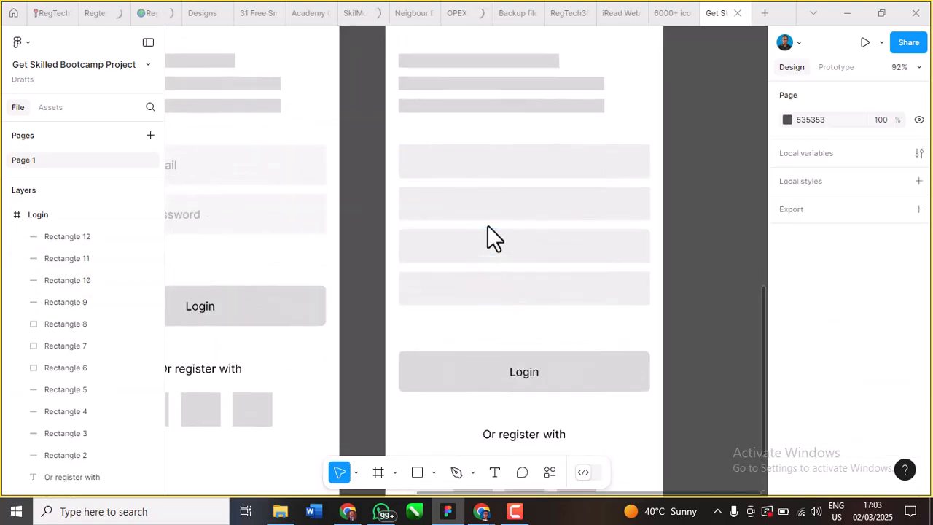
scroll(340, 231, "down", 4)
scroll(258, 195, "up", 1)
scroll(258, 195, "up", 4)
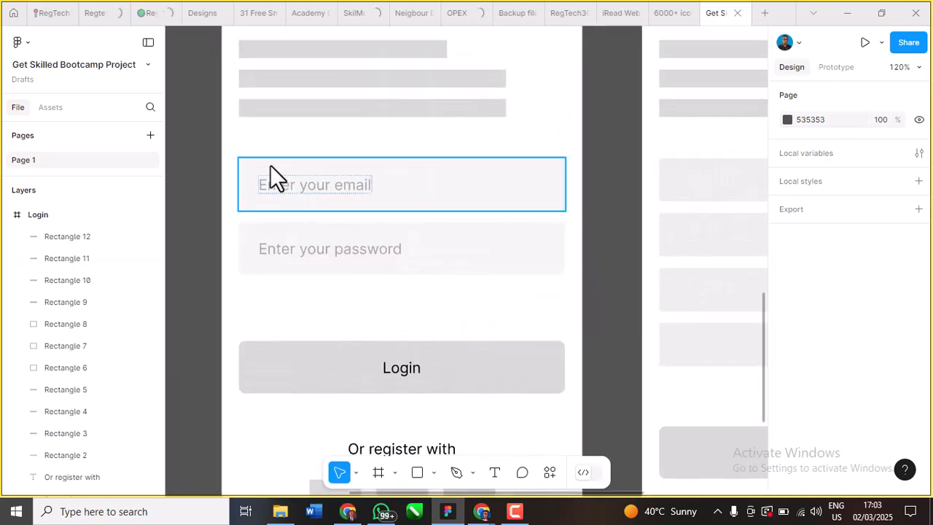
scroll(328, 183, "up", 1)
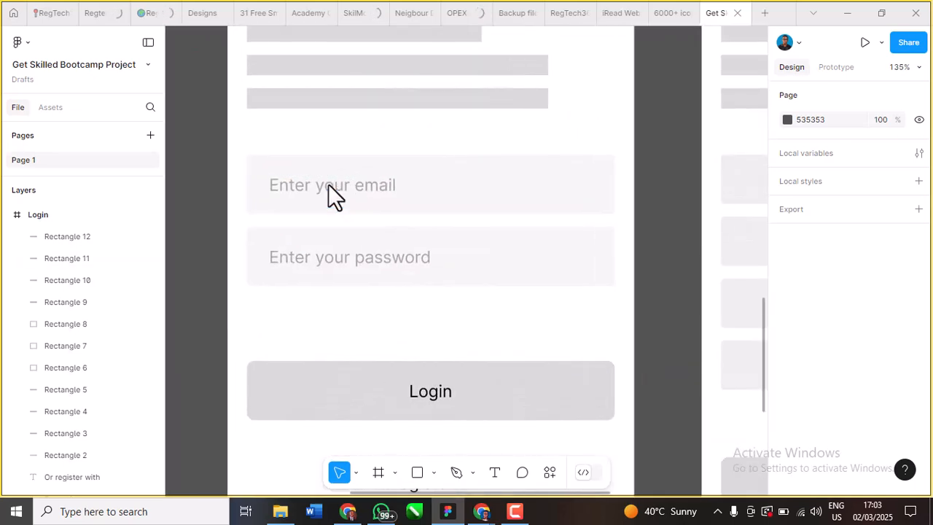
scroll(328, 186, "up", 1)
scroll(328, 186, "down", 4)
scroll(328, 186, "down", 1)
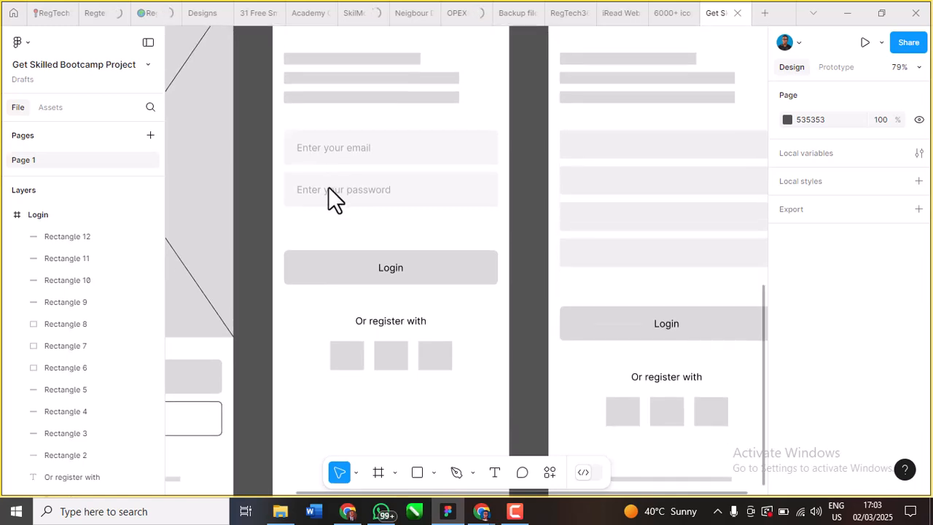
scroll(364, 268, "up", 2)
scroll(363, 269, "down", 2)
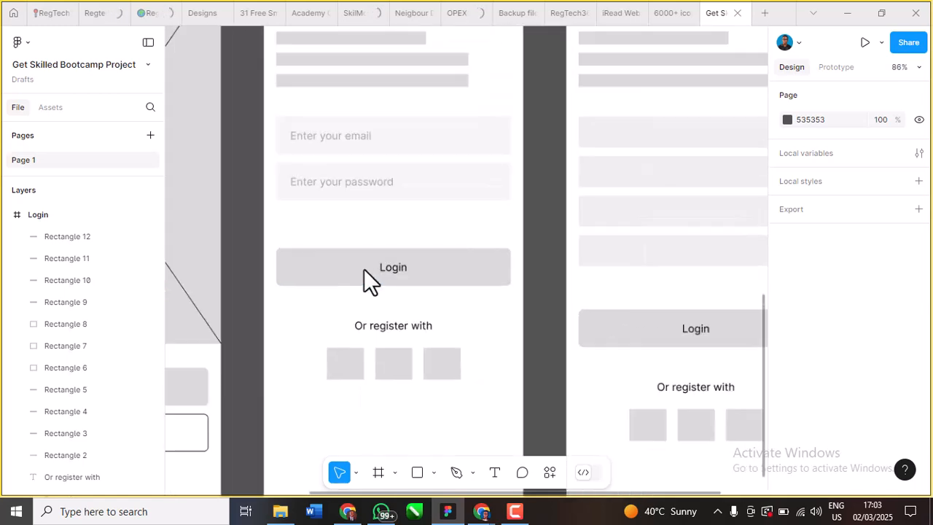
scroll(364, 268, "up", 2)
scroll(364, 268, "down", 2)
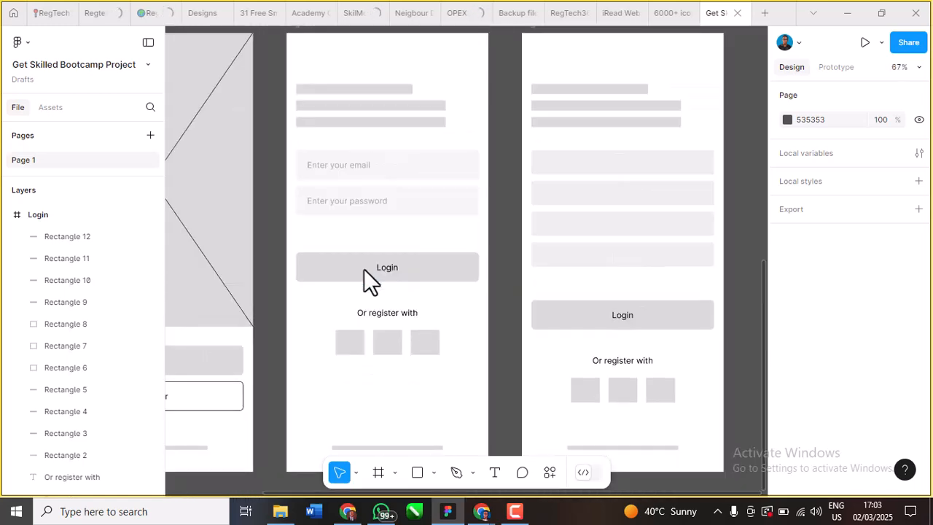
scroll(364, 269, "down", 3)
scroll(364, 270, "up", 2)
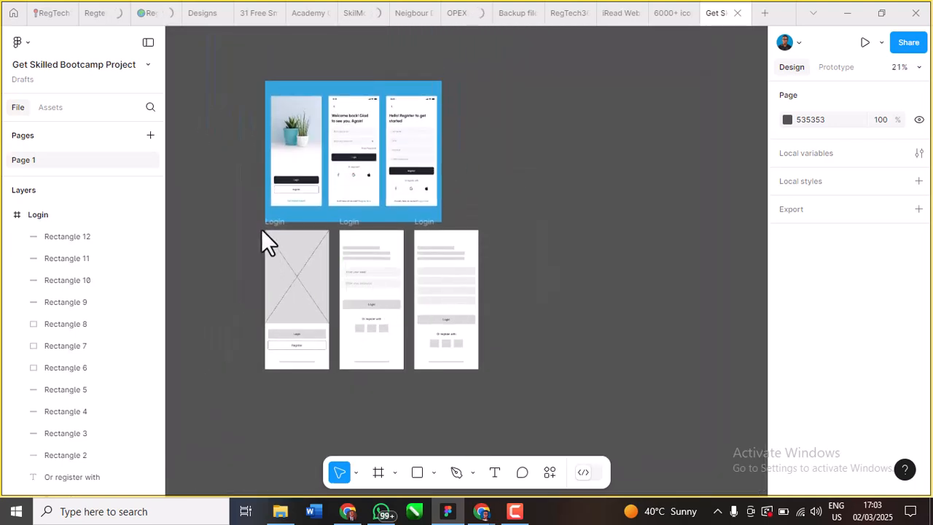
left_click(355, 232)
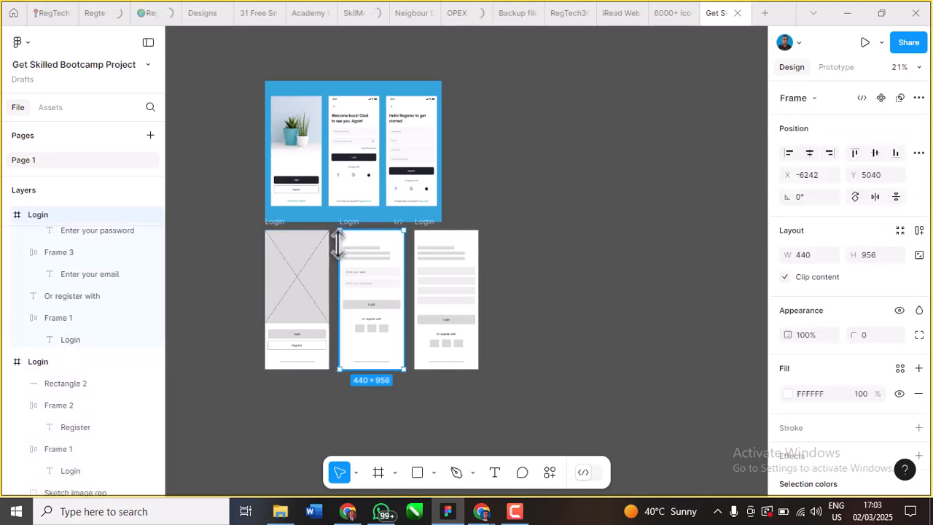
scroll(275, 303, "up", 10, "ctrl")
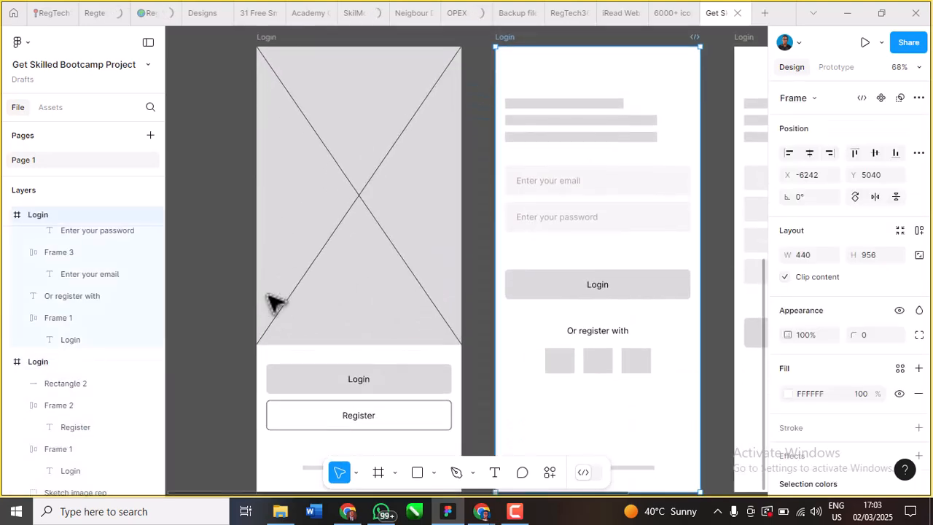
scroll(276, 304, "down", 6, "ctrl")
scroll(276, 303, "up", 1)
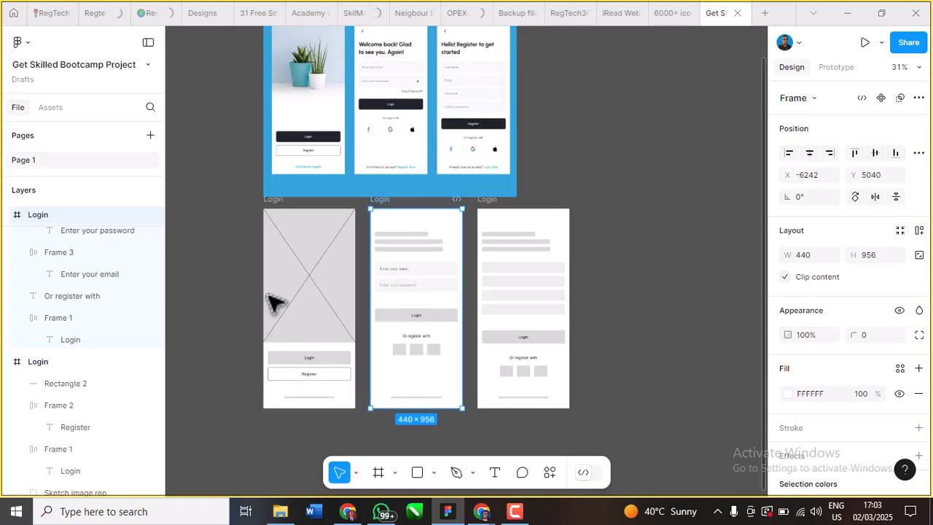
scroll(275, 303, "up", 1)
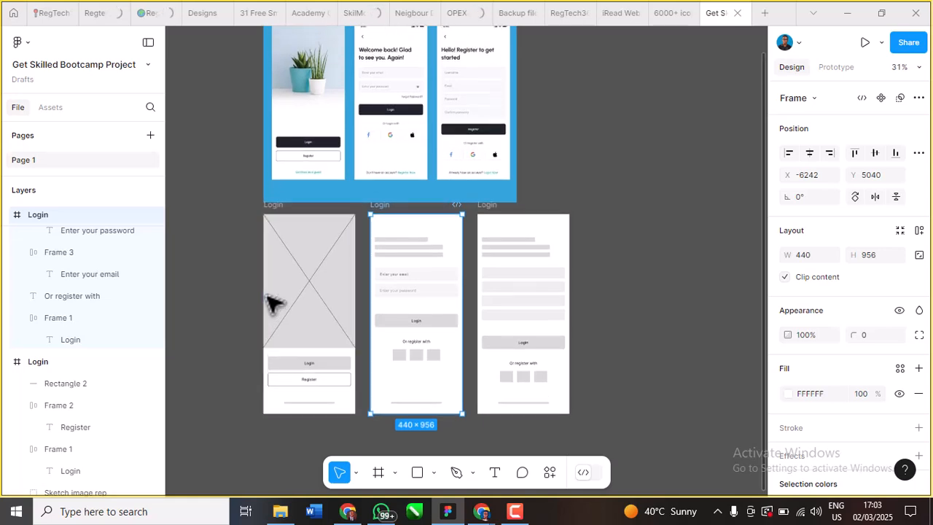
Step: Change the third frame's Login button label to "Register", following the reference register screen
scroll(483, 135, "up", 5, "ctrl")
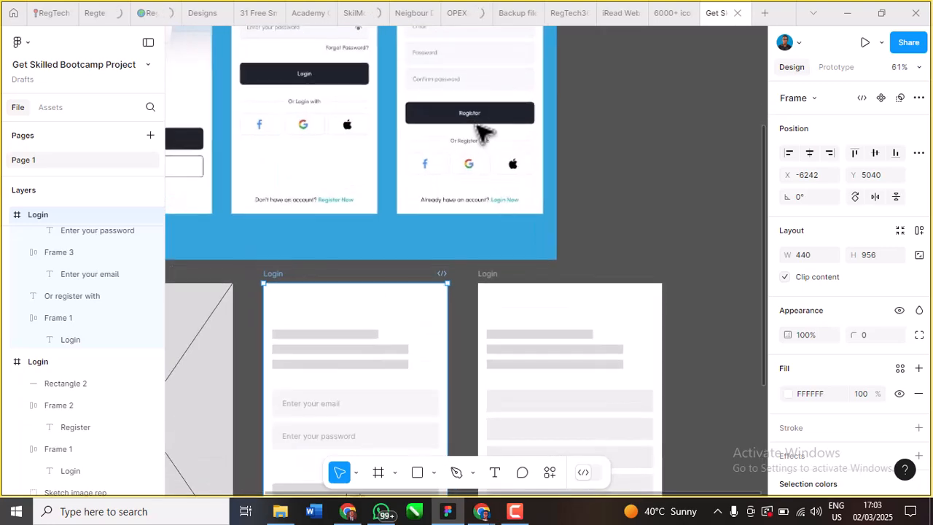
scroll(482, 134, "down", 3, "ctrl")
scroll(547, 379, "up", 3, "ctrl")
scroll(481, 139, "up", 3, "ctrl")
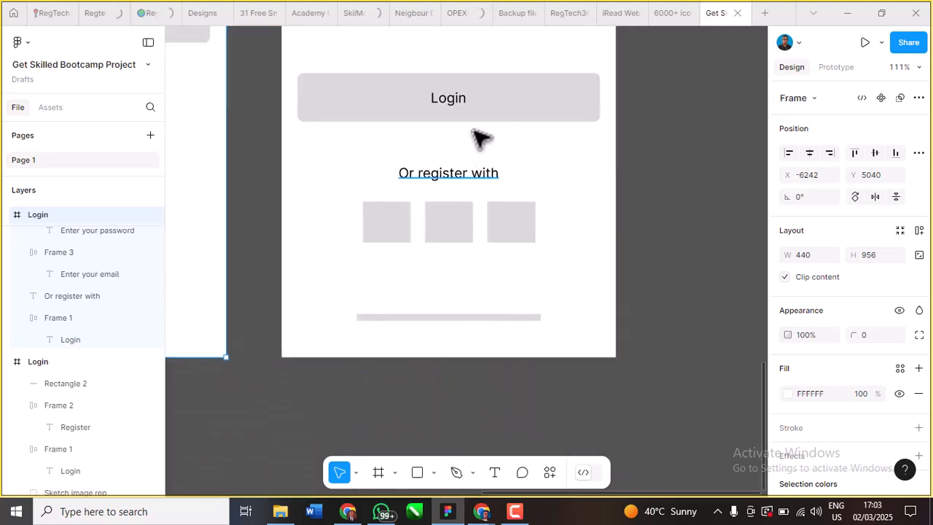
double_click(451, 100)
double_click(452, 99)
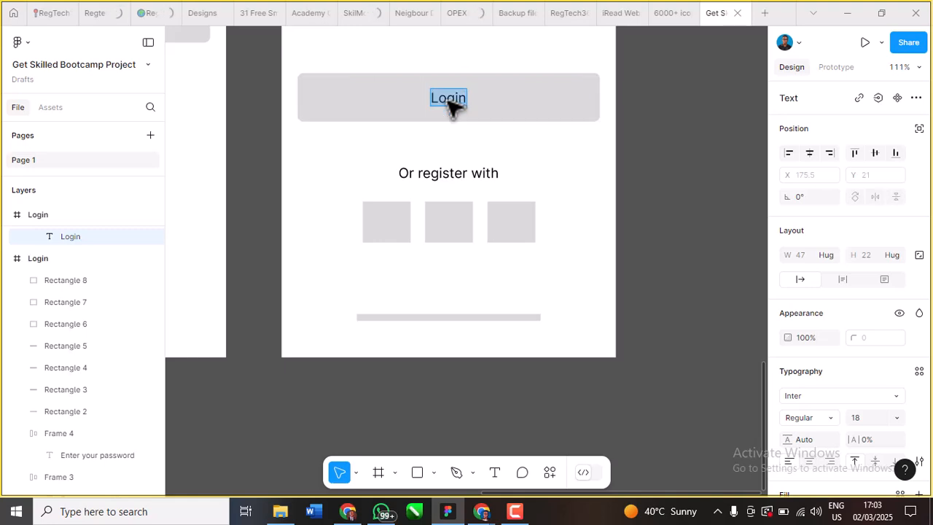
type("Registe\\")
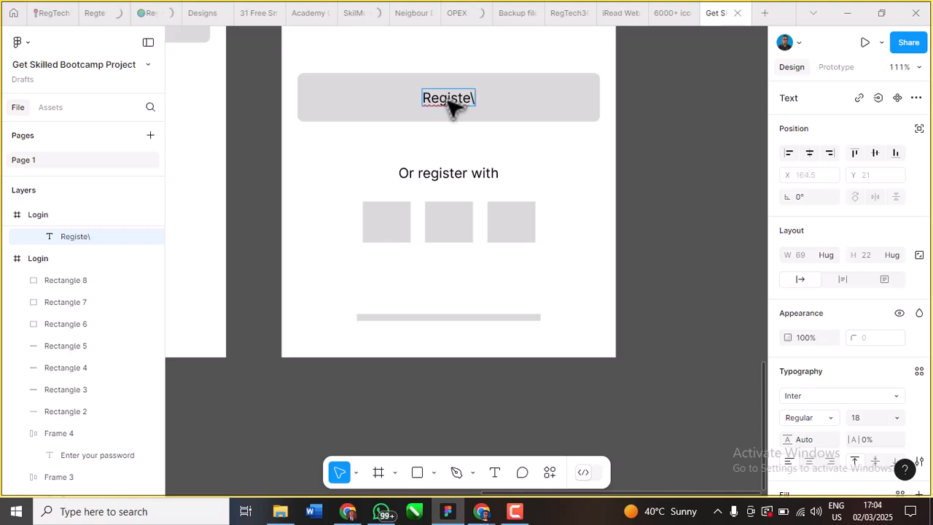
key("BackSpace")
type("t")
key("BackSpace")
type("r")
key("Escape")
Step: Review the three wireframes against the reference welcome, login and register screens above them
scroll(491, 134, "down", 2, "ctrl")
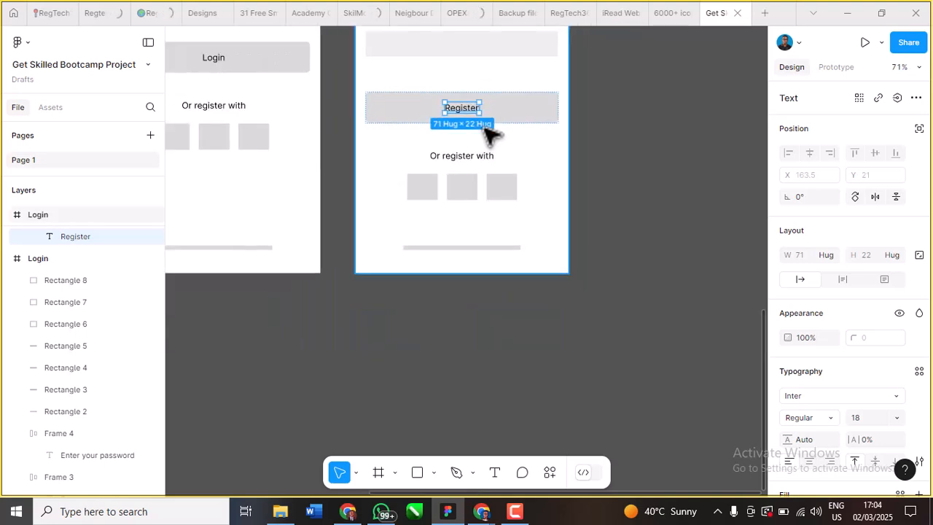
scroll(491, 133, "down", 5, "ctrl")
scroll(562, 159, "up", 3)
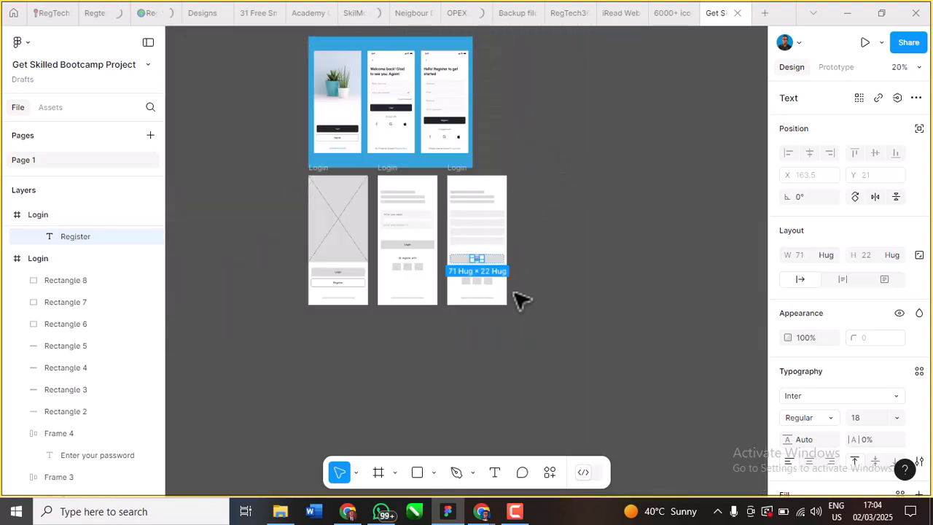
left_click(373, 231)
scroll(375, 230, "up", 4, "ctrl")
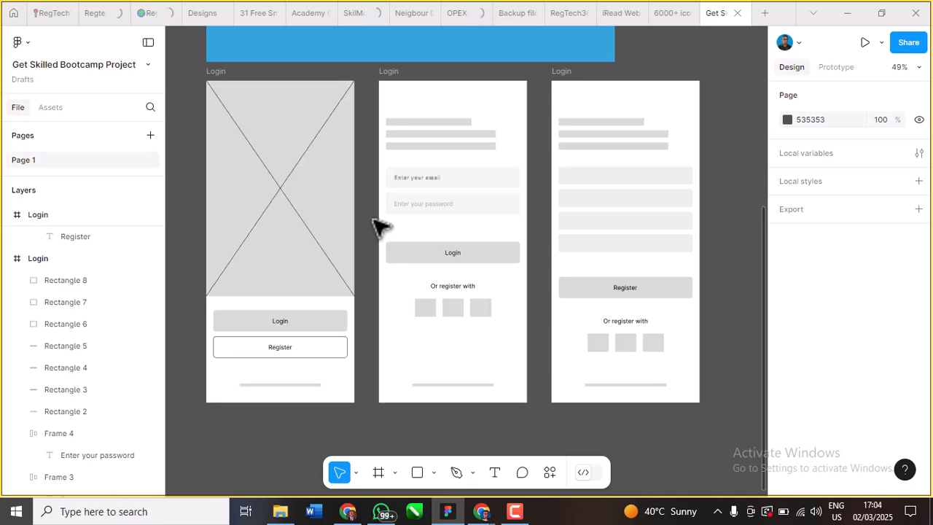
scroll(380, 227, "up", 5)
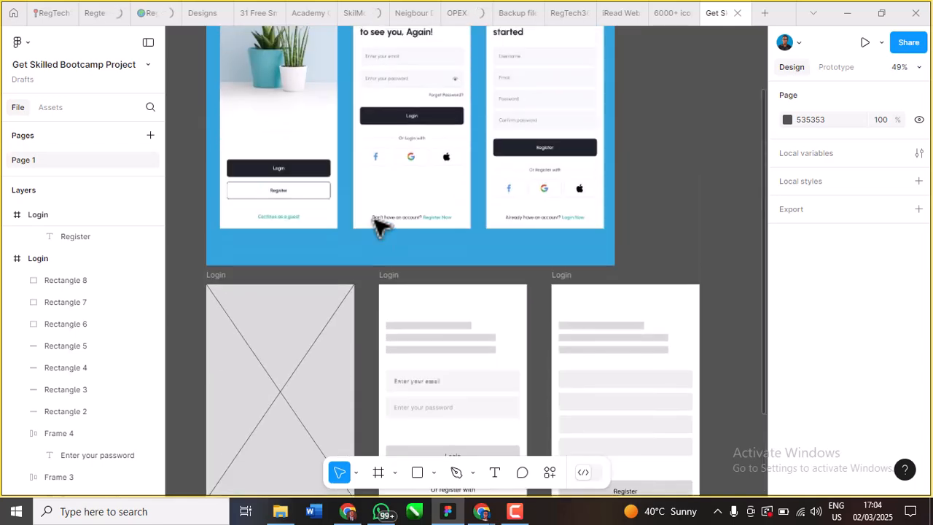
scroll(380, 227, "up", 4)
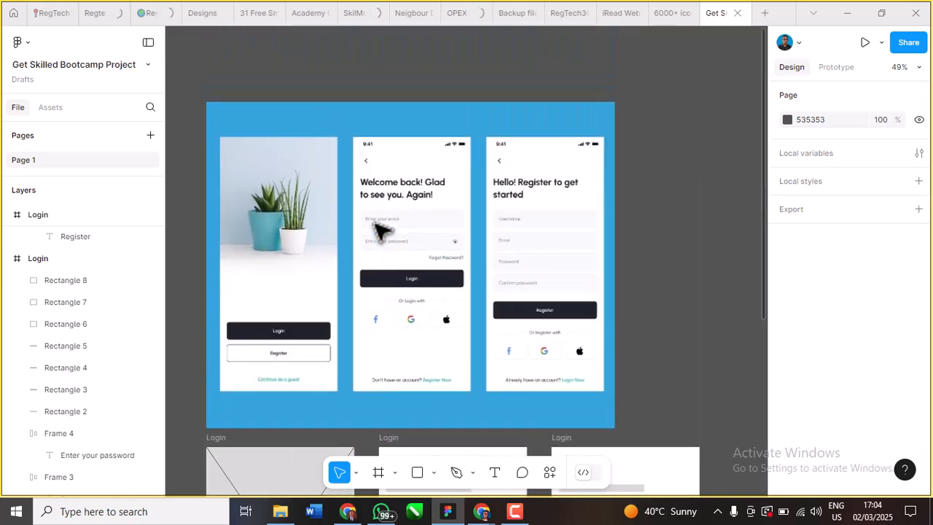
scroll(380, 240, "down", 1)
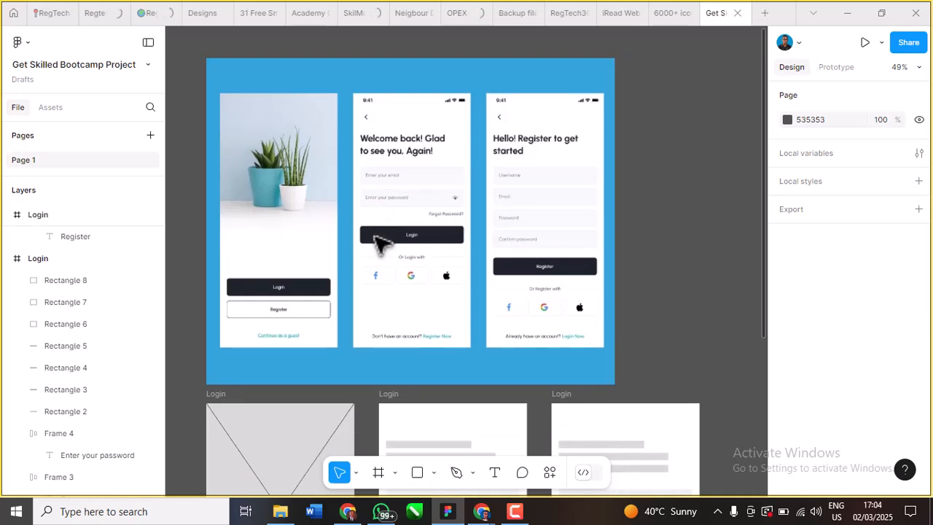
Step: Compare the reference welcome, login and register screens with the full row of three wireframes beneath them
scroll(380, 244, "down", 1)
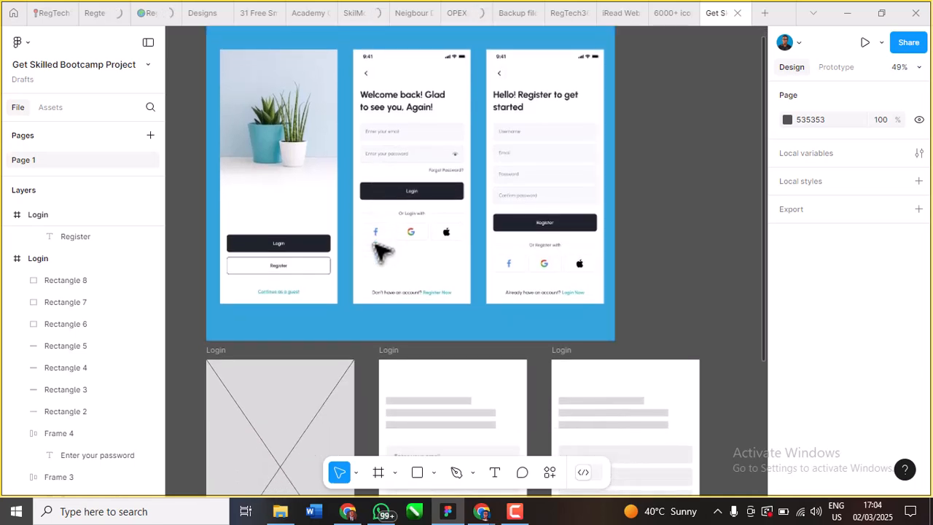
scroll(379, 252, "down", 1)
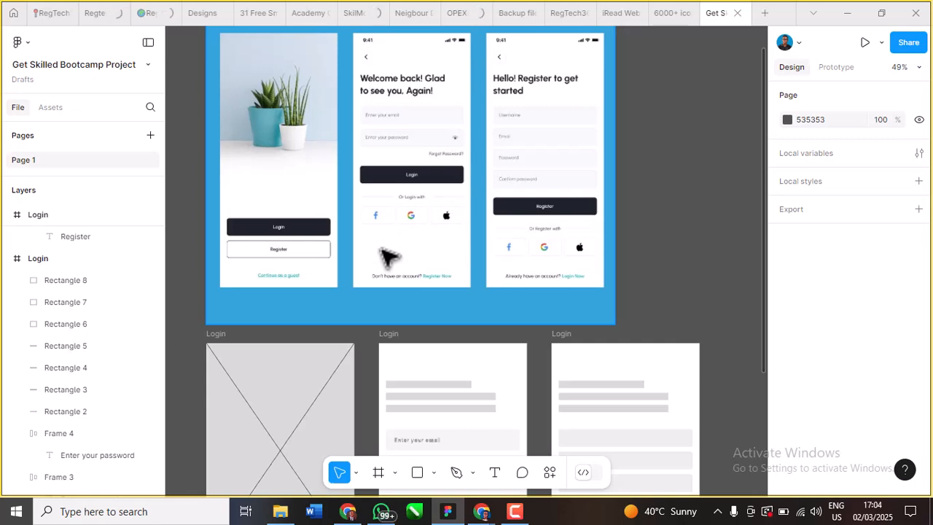
scroll(386, 255, "up", 1)
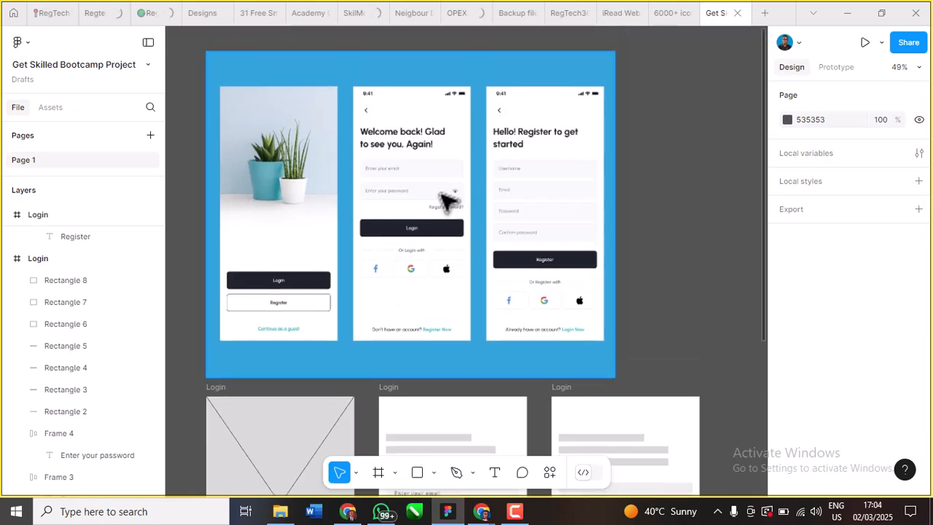
scroll(447, 200, "down", 1)
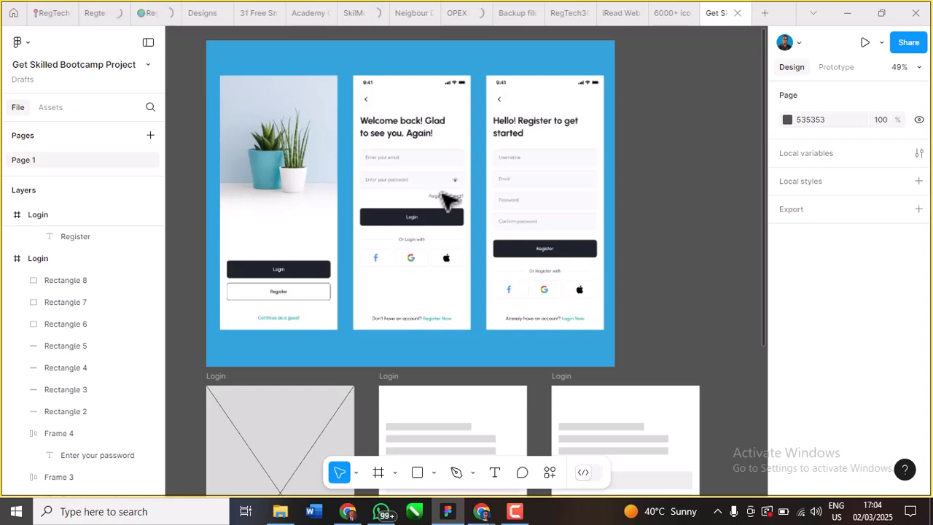
scroll(446, 201, "down", 3)
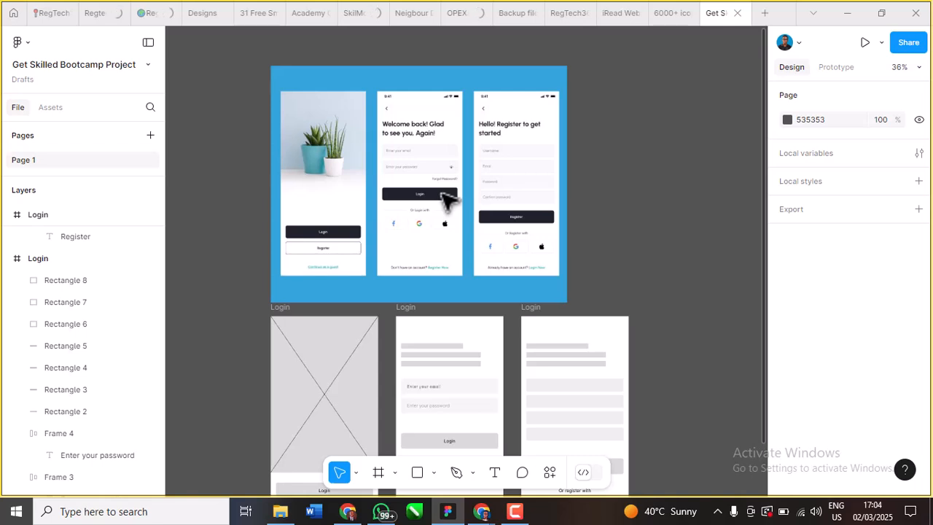
scroll(446, 202, "down", 1)
scroll(446, 201, "down", 1)
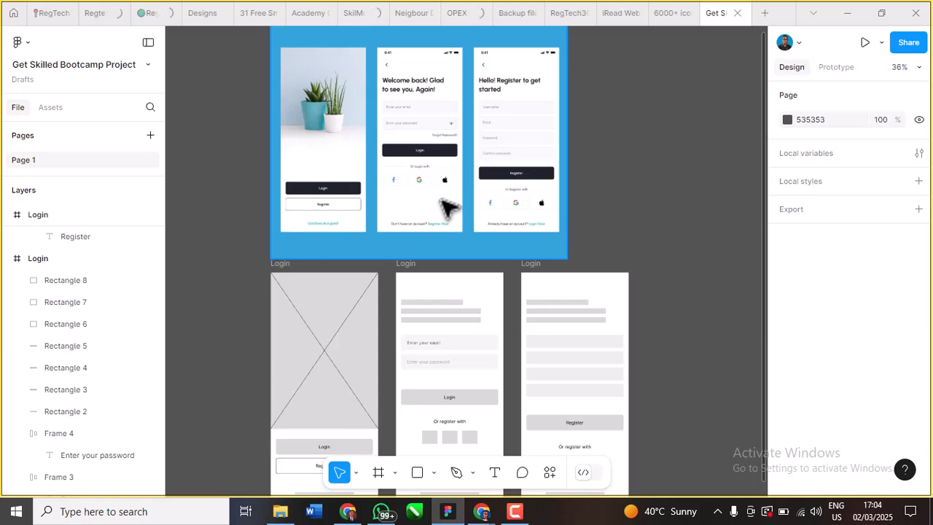
scroll(446, 208, "down", 2)
scroll(446, 208, "down", 1)
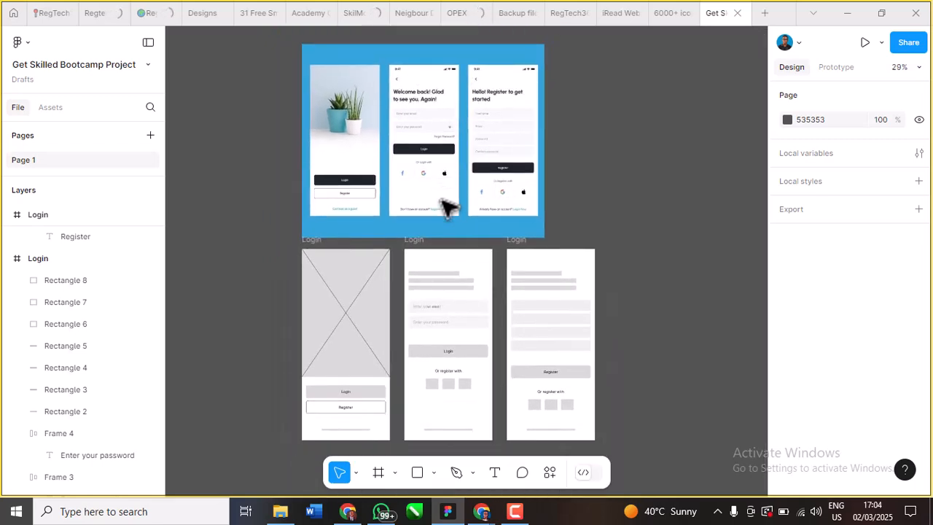
scroll(437, 130, "down", 2)
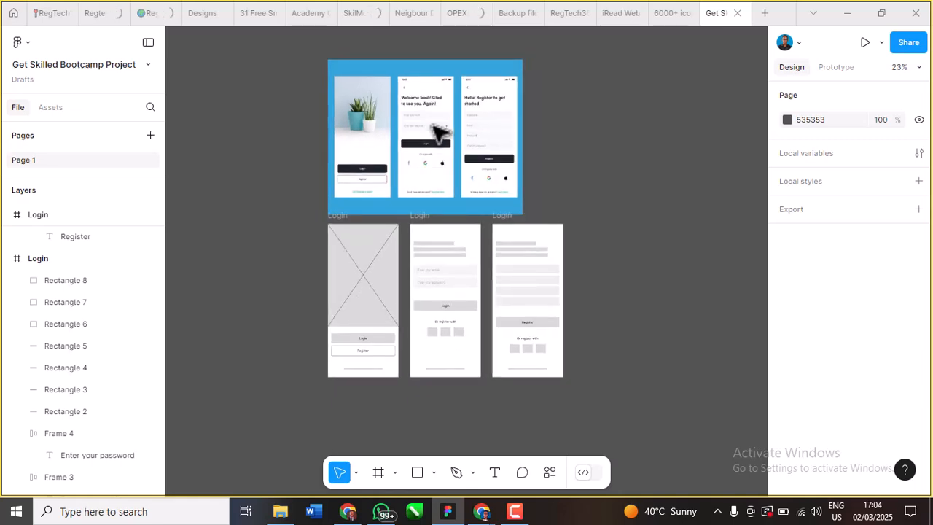
scroll(349, 399, "up", 1)
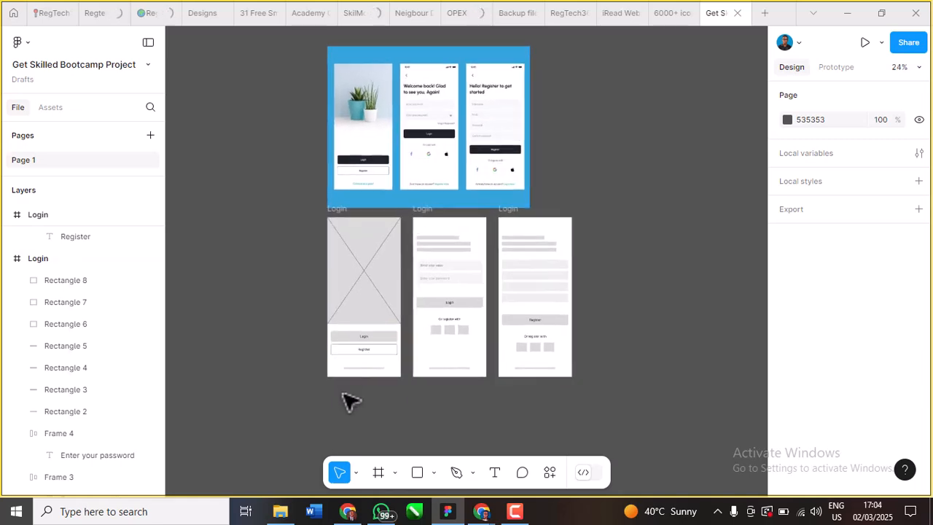
Step: Examine the image placeholder, text bars, fields and buttons of the three wireframes up close
scroll(347, 398, "up", 2)
scroll(380, 160, "up", 1)
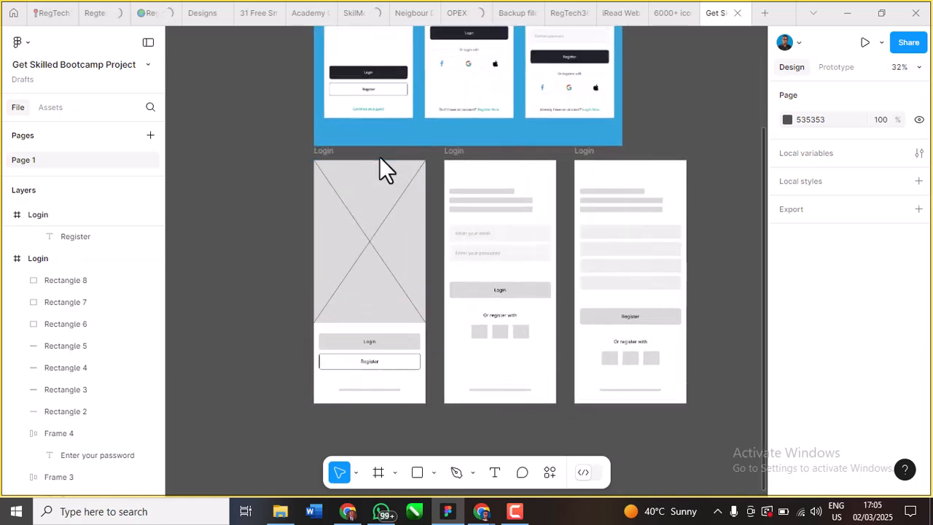
scroll(379, 156, "up", 2)
scroll(379, 156, "down", 3)
scroll(368, 252, "up", 3)
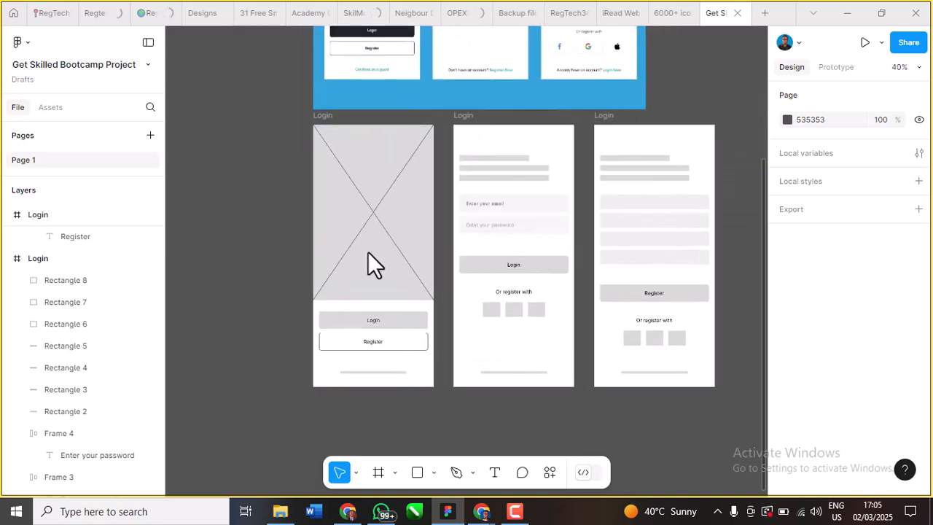
scroll(373, 186, "down", 1)
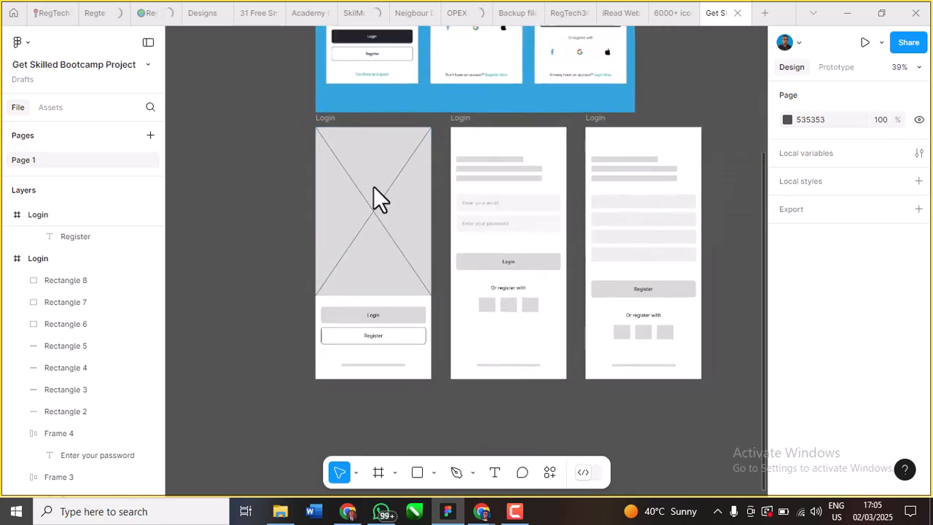
scroll(410, 138, "up", 2)
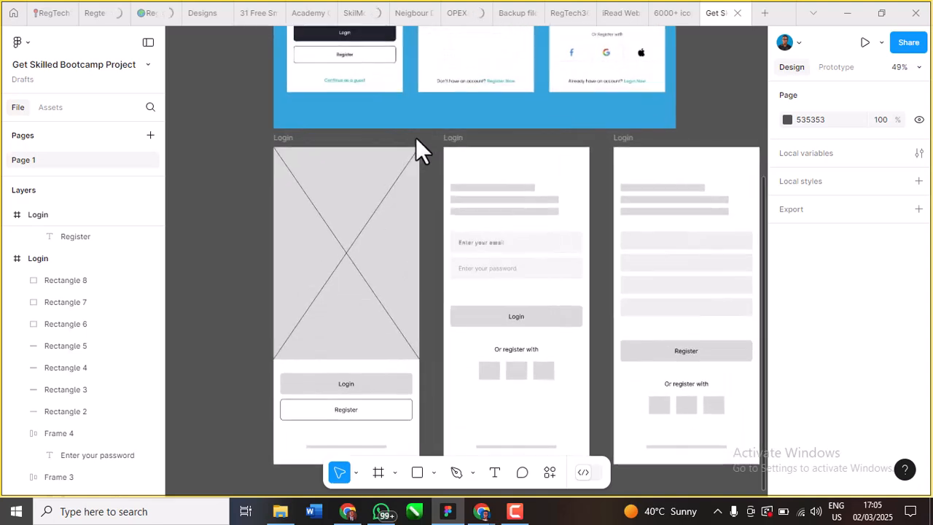
scroll(409, 167, "right", 4)
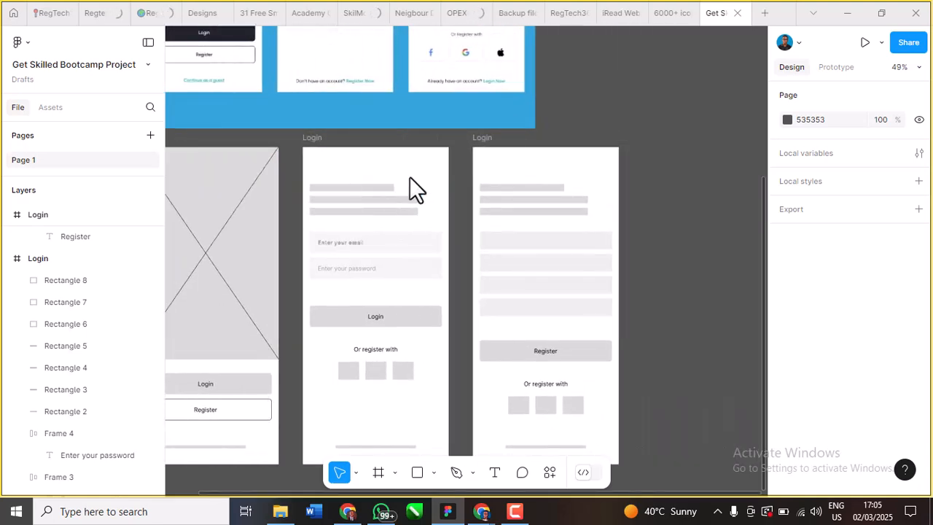
scroll(409, 177, "down", 2)
scroll(399, 217, "up", 2)
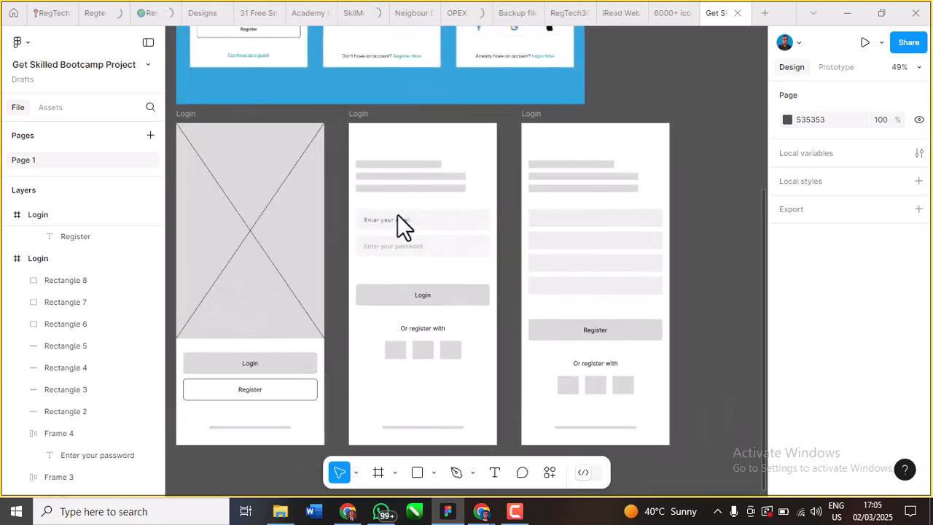
scroll(392, 226, "down", 1)
scroll(391, 225, "down", 1)
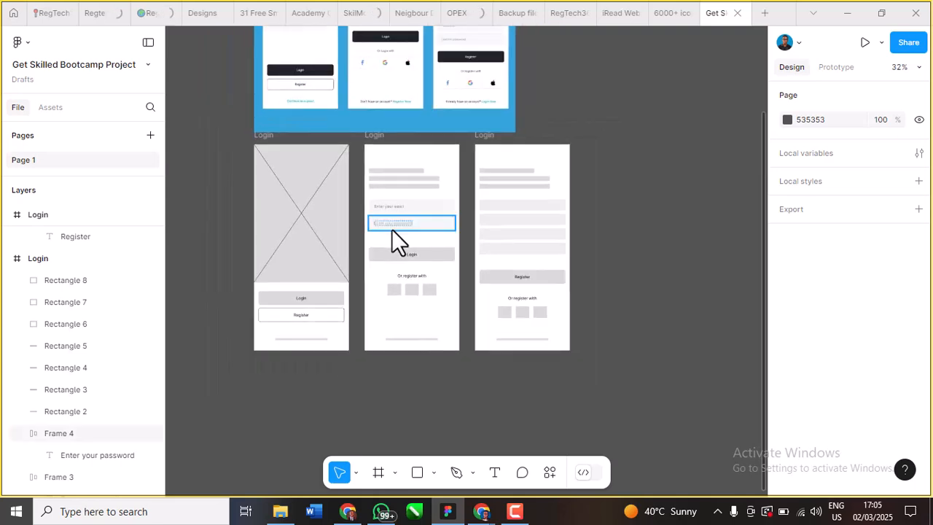
scroll(394, 245, "up", 1)
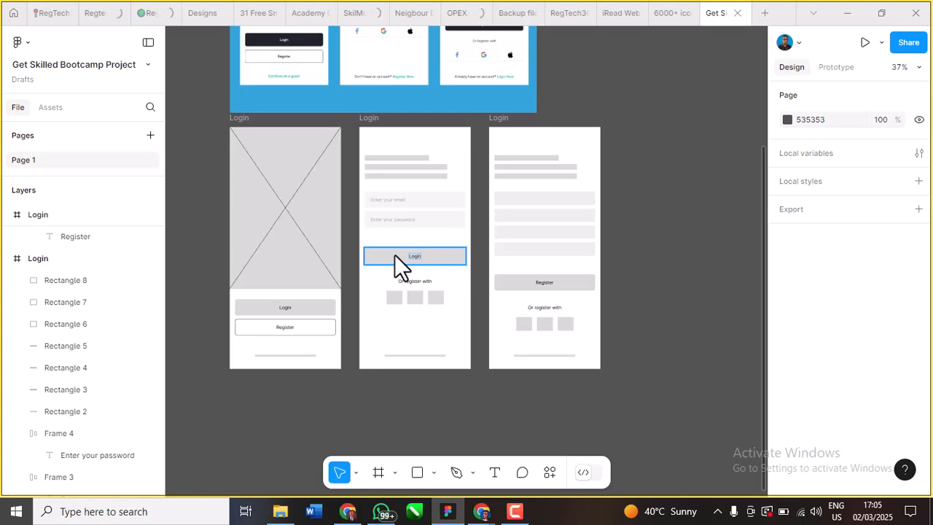
Step: Switch to the Google Meet call, check its in-call messages and close the chat
mouse_move(481, 511)
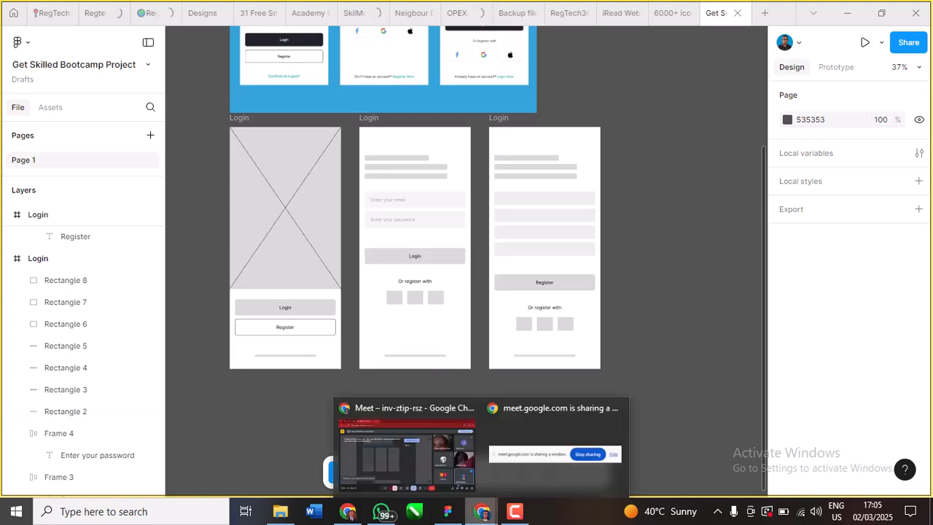
left_click(422, 459)
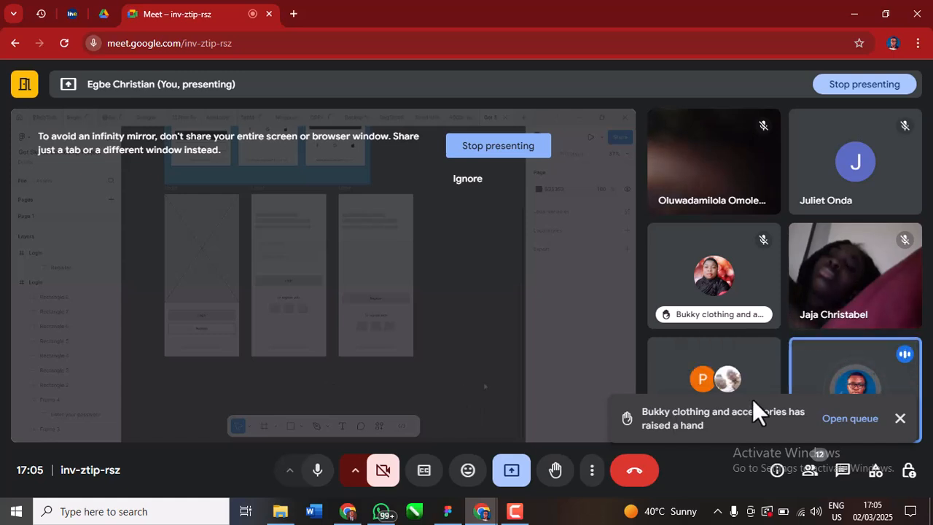
left_click(843, 472)
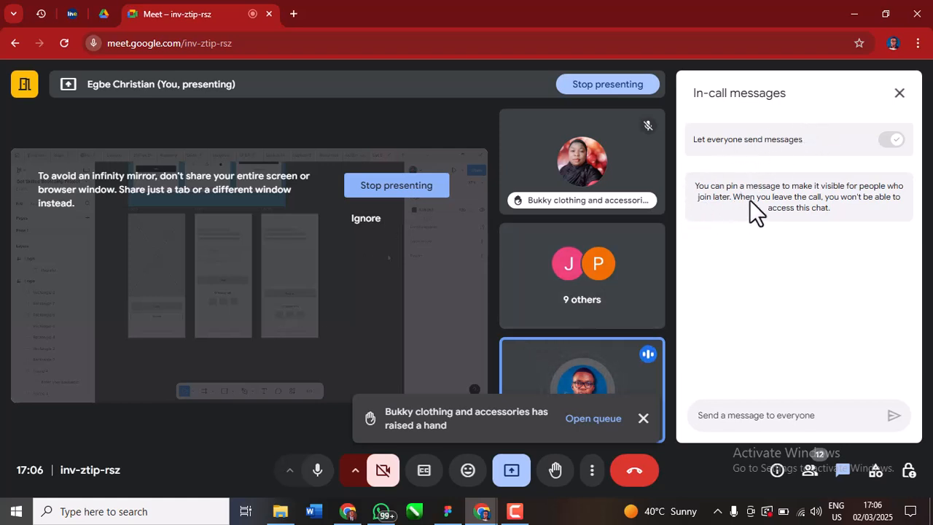
left_click(911, 91)
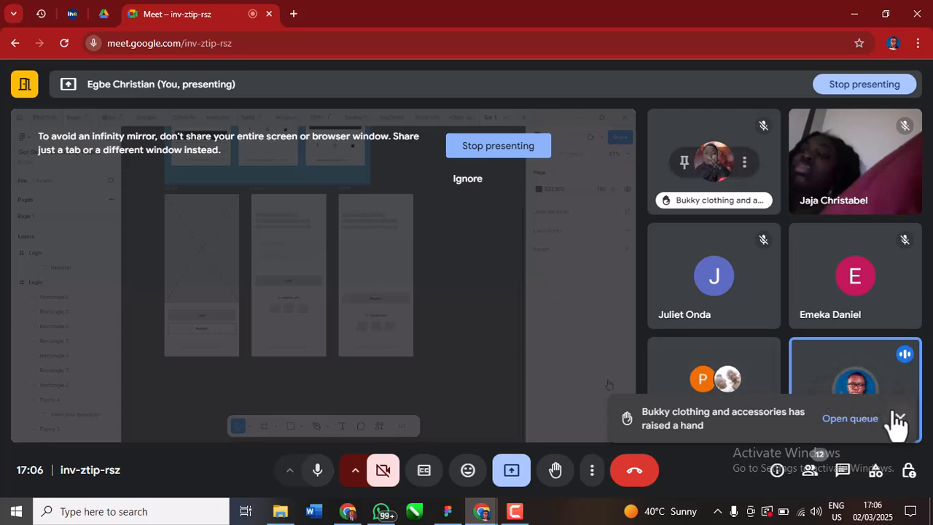
Step: Check the call options for the participant with a raised hand and dismiss the raised-hand notifications
left_click(744, 162)
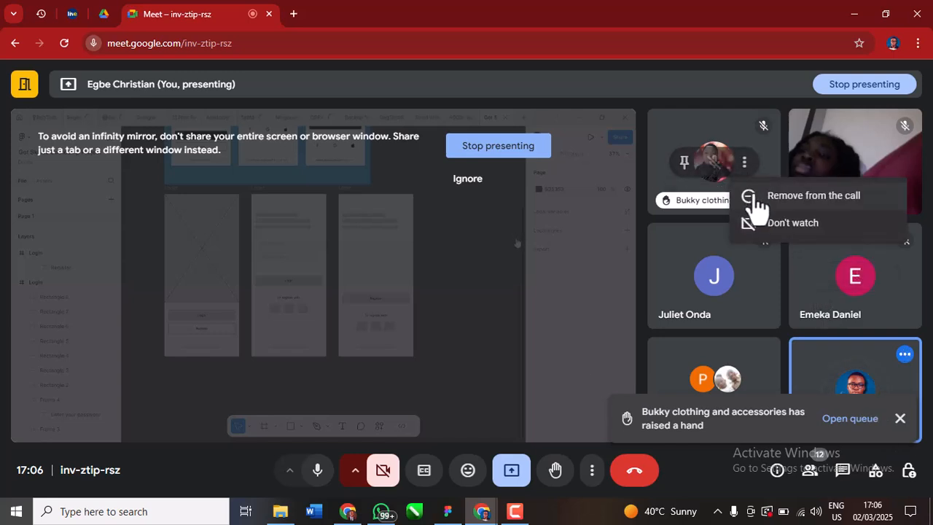
left_click(686, 201)
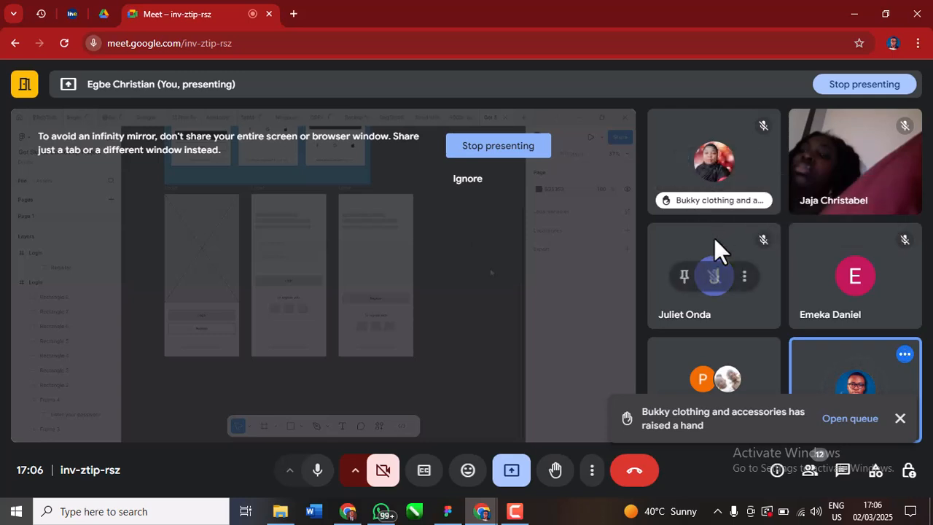
left_click(900, 417)
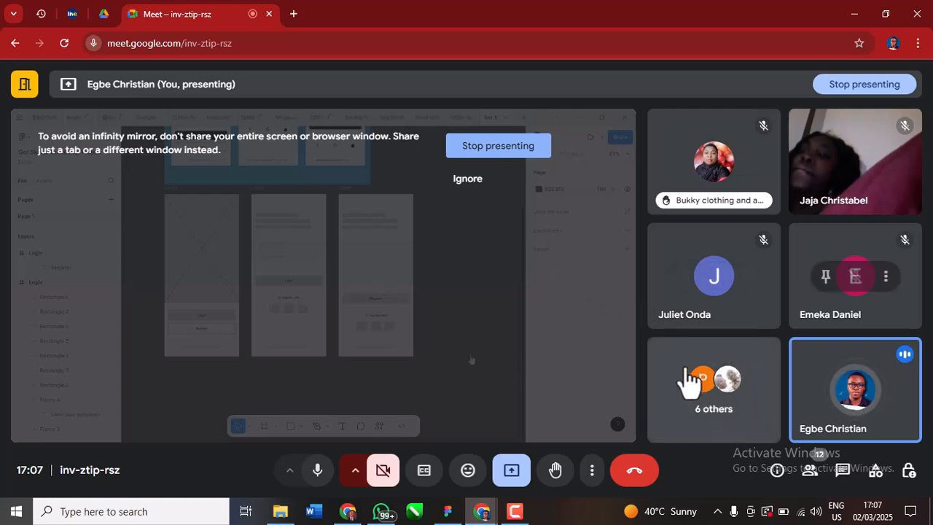
mouse_move(739, 278)
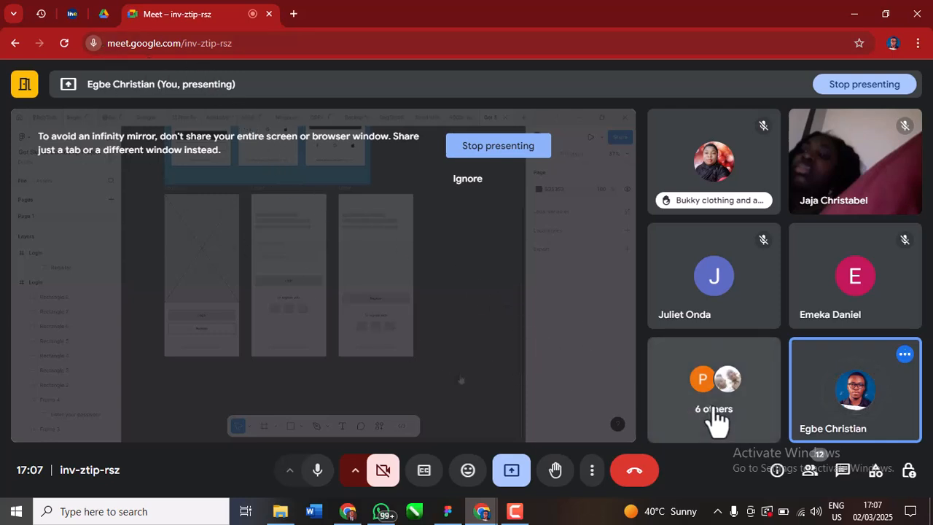
mouse_move(790, 377)
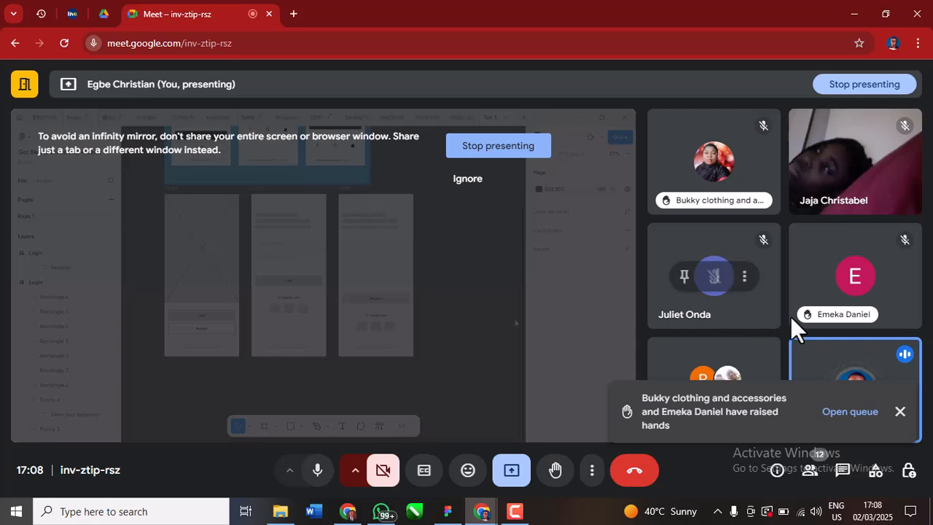
left_click(901, 411)
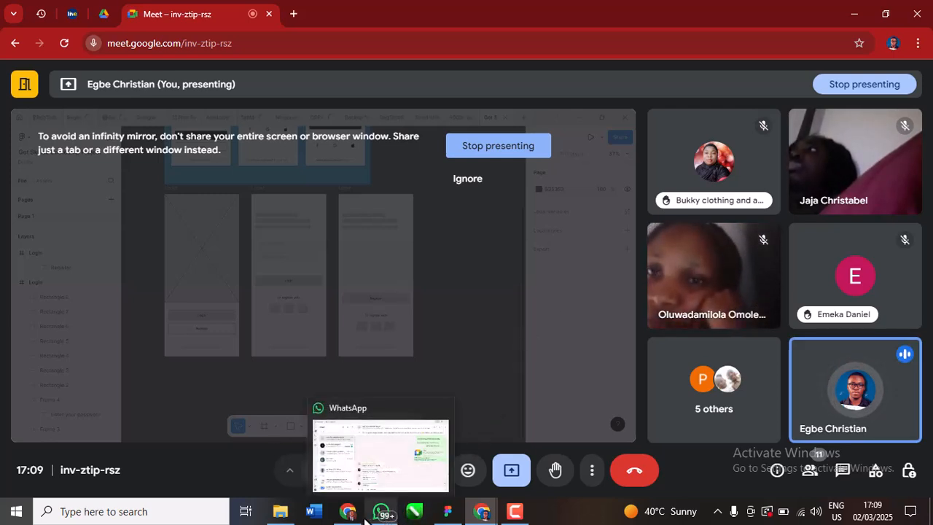
Step: Switch back to Figma and review the reference screens together with the three finished wireframes
left_click(448, 512)
scroll(444, 229, "up", 5)
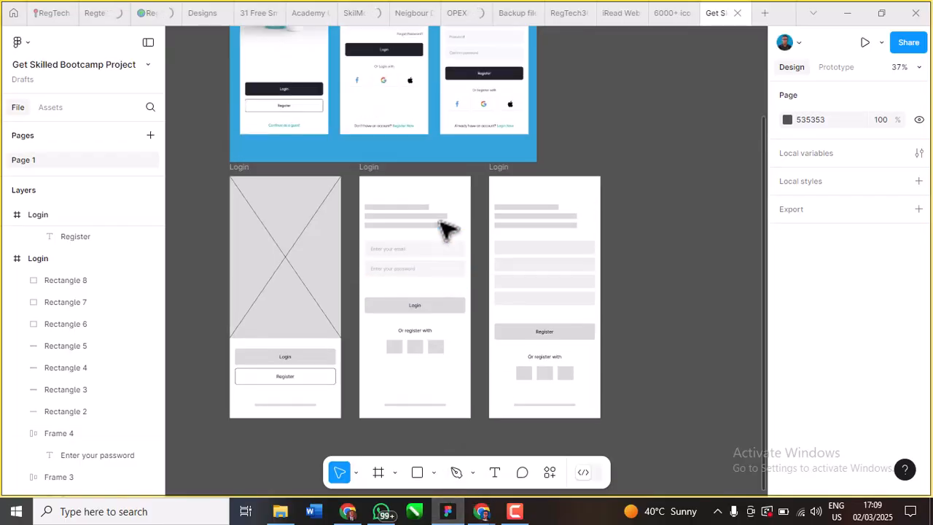
scroll(375, 318, "down", 3)
scroll(375, 318, "up", 2)
scroll(368, 324, "down", 3)
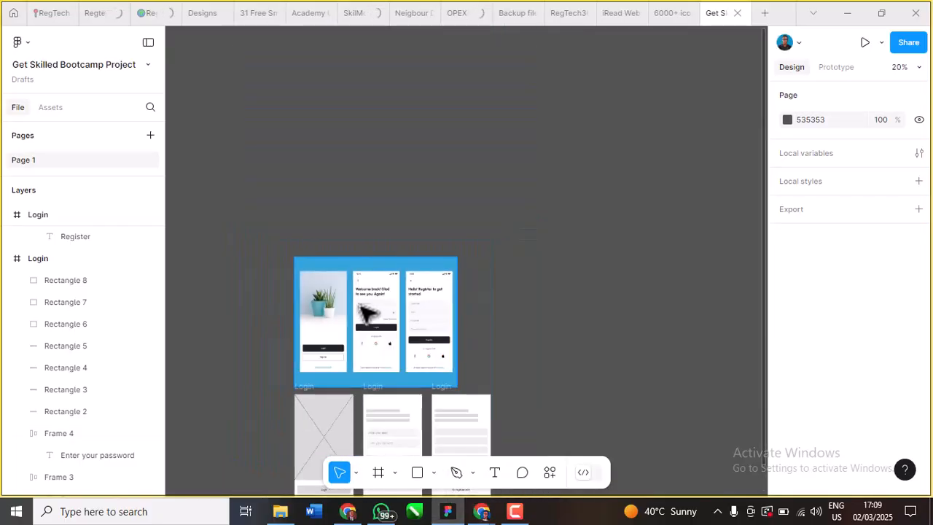
scroll(361, 333, "up", 5)
scroll(357, 331, "down", 4)
scroll(427, 182, "up", 1)
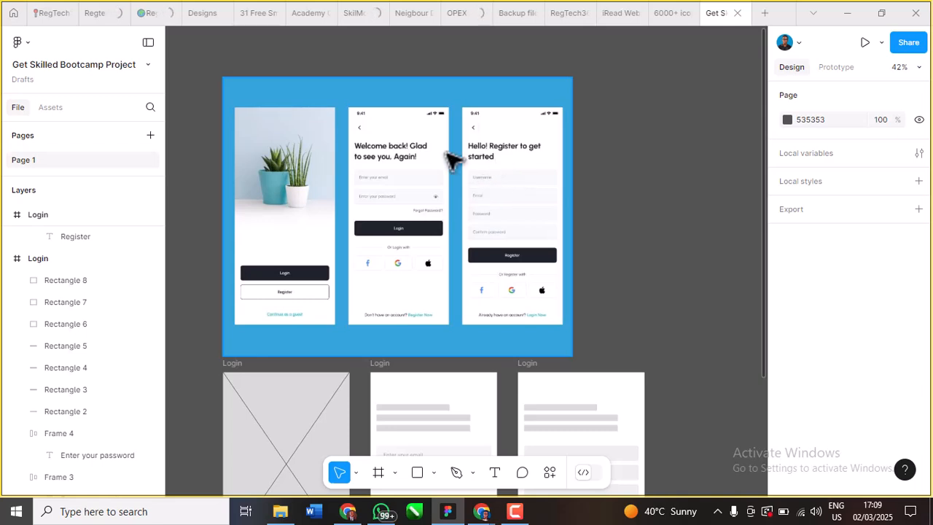
scroll(470, 192, "down", 2)
scroll(472, 194, "down", 2)
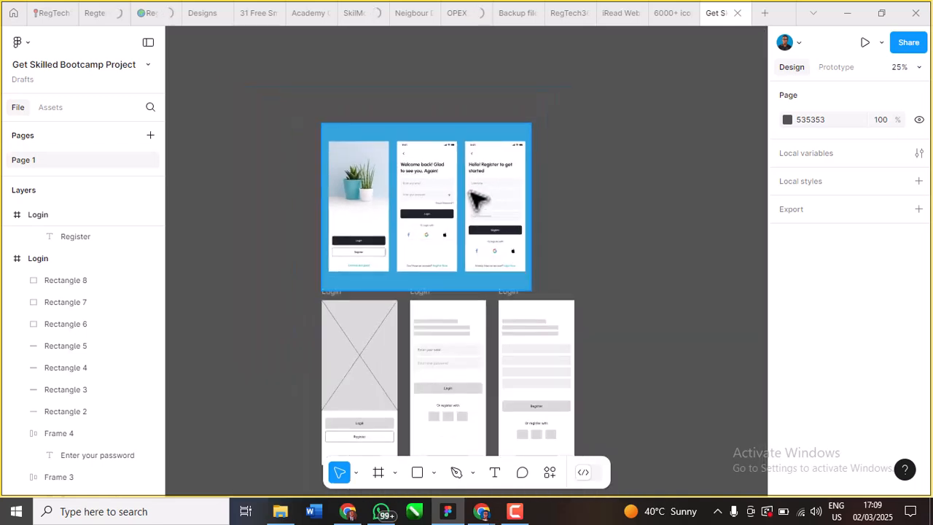
scroll(477, 200, "down", 1)
scroll(479, 202, "down", 1)
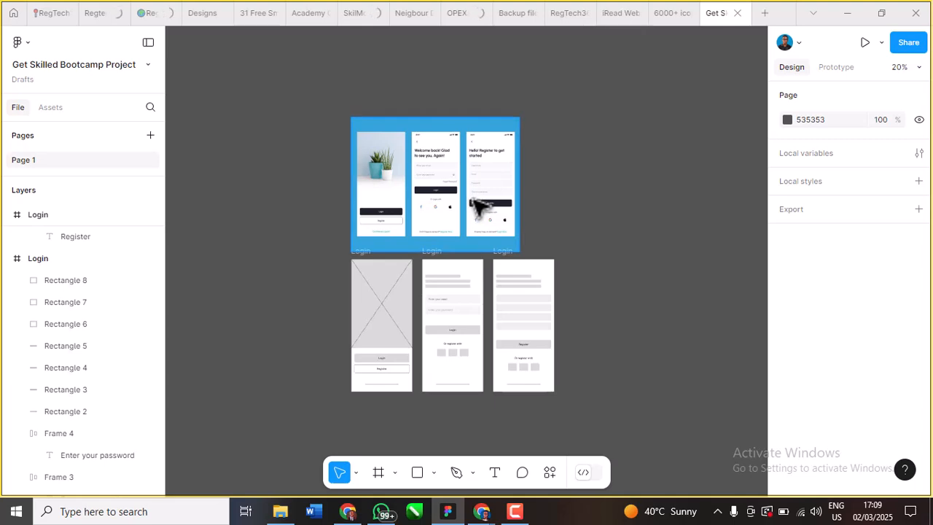
scroll(475, 203, "up", 2)
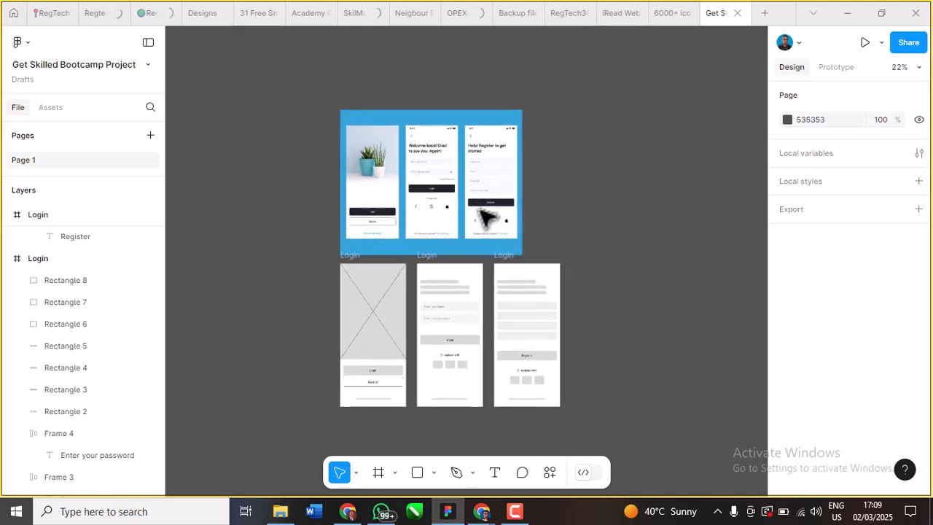